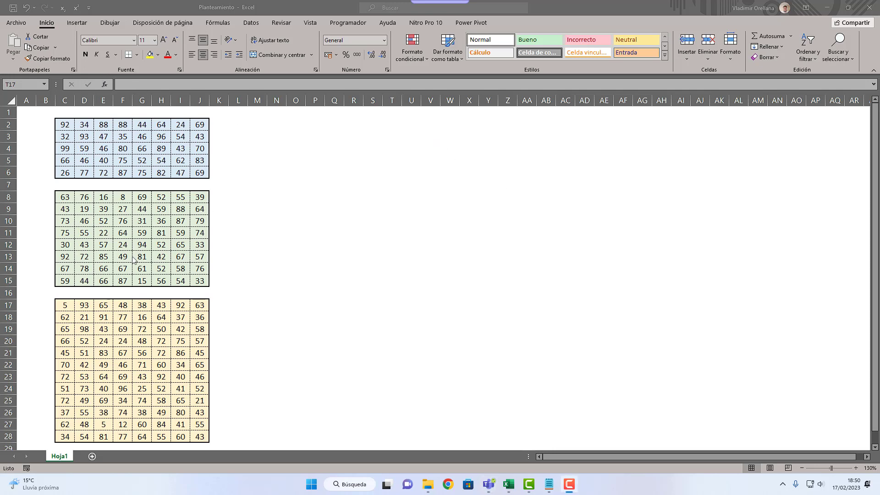
left_click(191, 266)
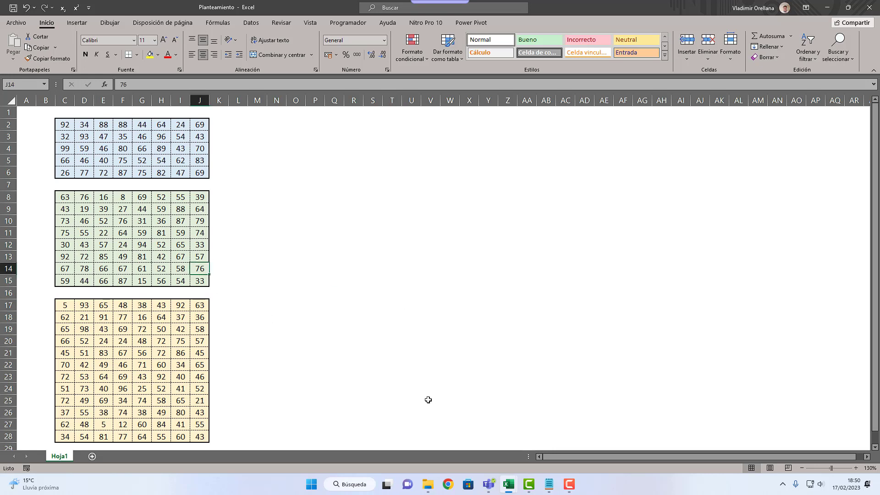
left_click_drag(72, 129, 198, 436)
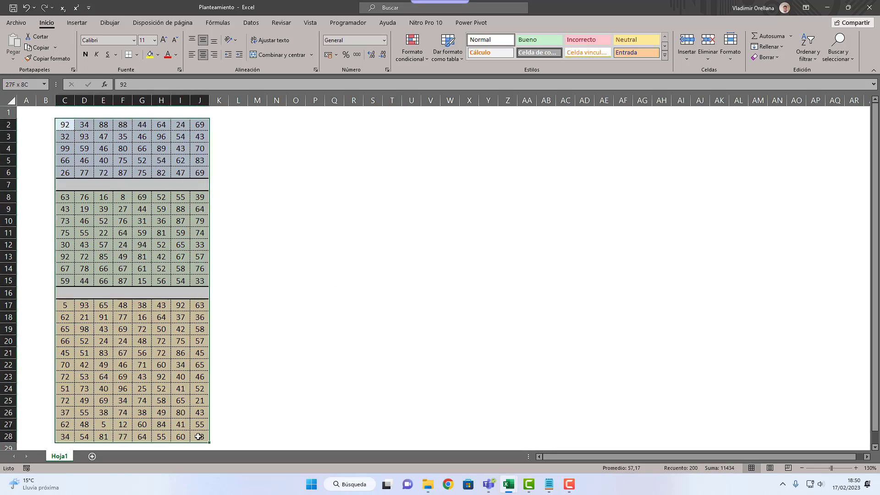
left_click(290, 362)
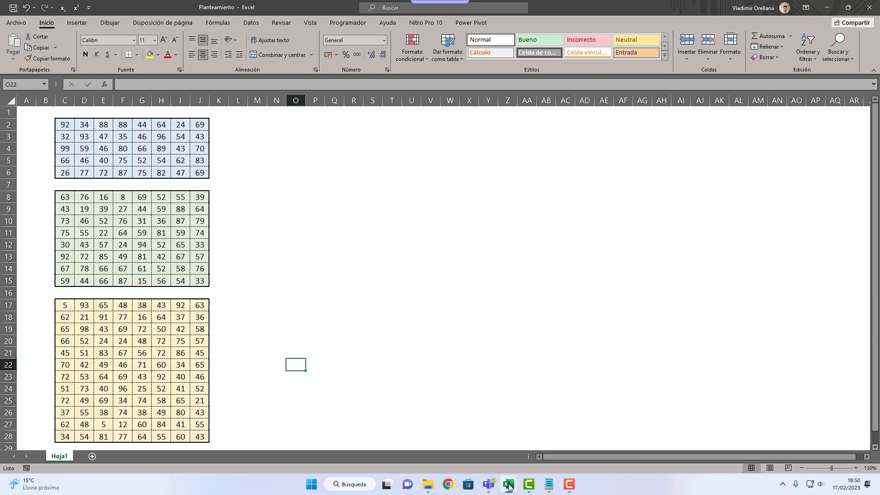
Step: Move the Planteamiento workbook out of the way and look through sheets Hoja2 and Hoja3 of Libro1, ending on Hoja1
left_click_drag(673, 6, 879, 165)
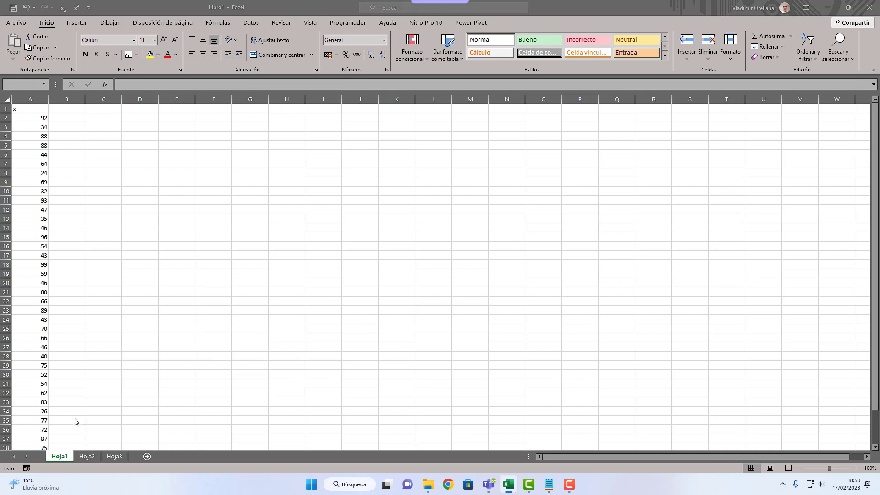
left_click(87, 457)
left_click(113, 458)
left_click(82, 458)
left_click(64, 457)
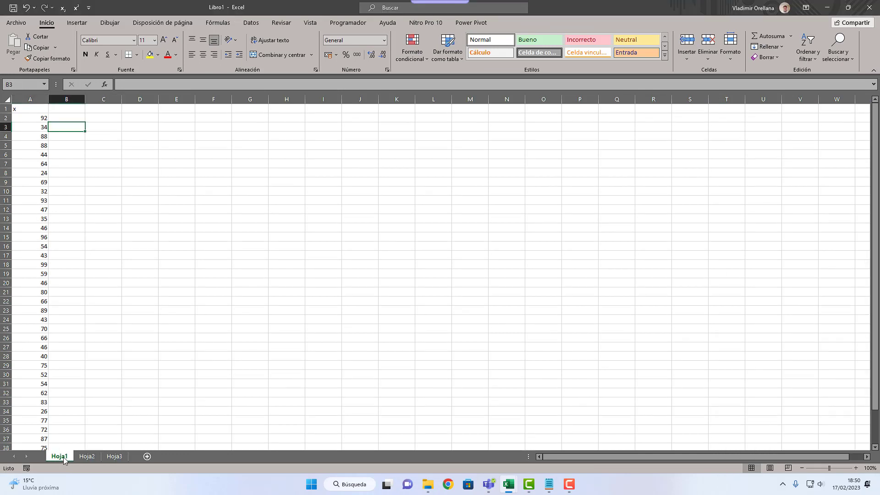
Step: Narrow column A of Hoja1 so it is slightly wider than its numbers
left_click(43, 128)
left_click(40, 108)
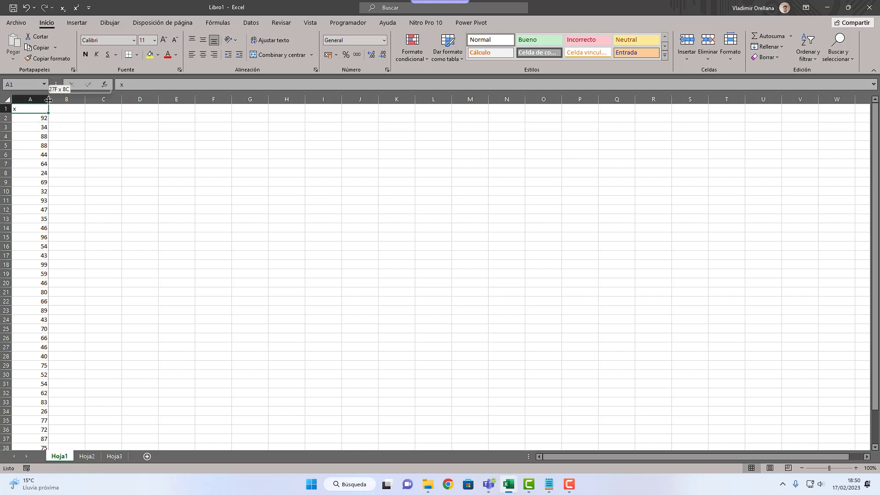
double_click(48, 100)
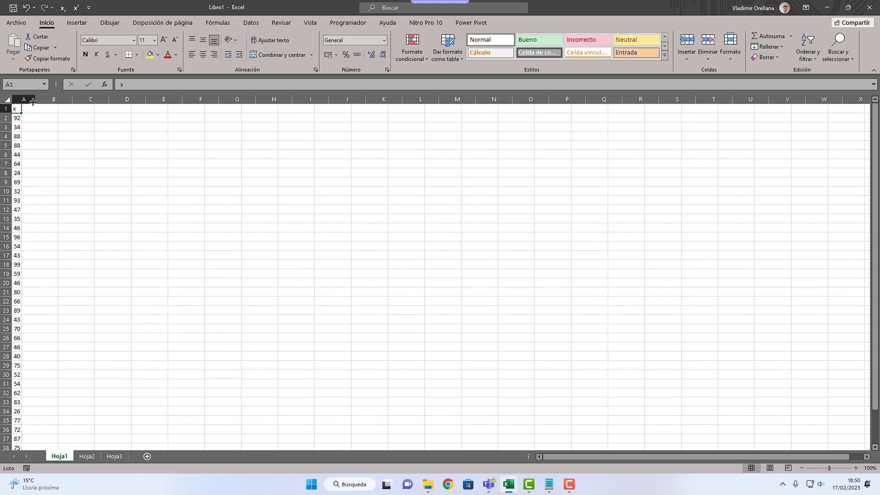
left_click_drag(19, 101, 33, 102)
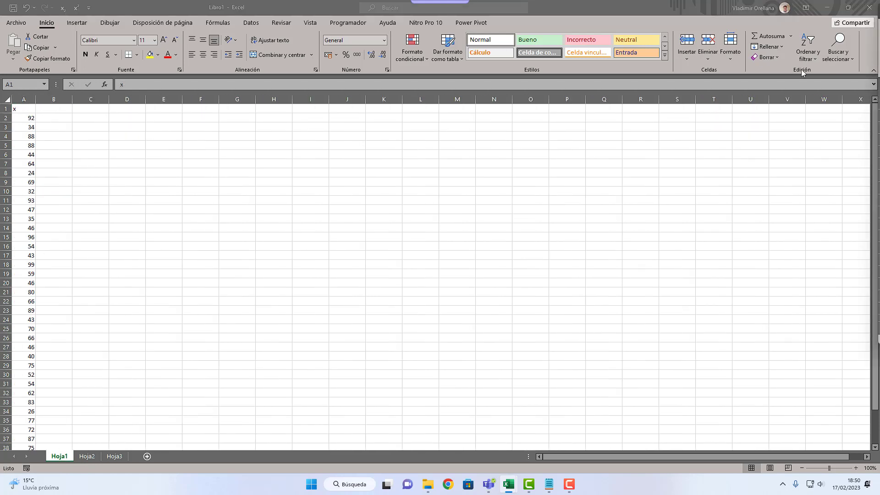
Step: Arrange the Libro1 and Planteamiento workbooks side by side, giving Libro1 the larger share of the screen
left_click_drag(879, 9, 877, 183)
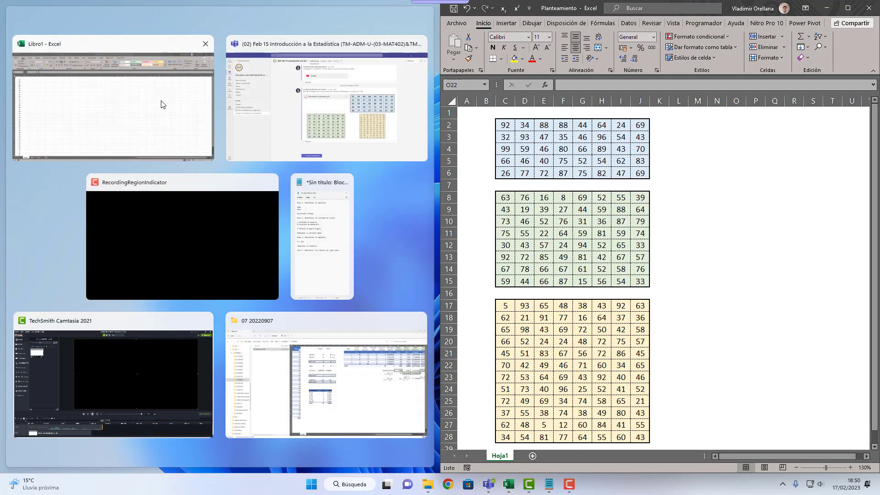
left_click(160, 104)
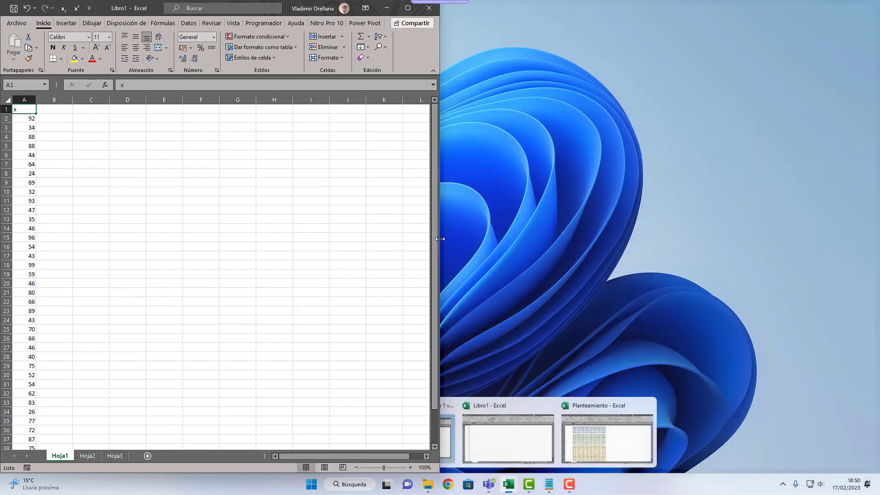
left_click_drag(440, 238, 631, 243)
Step: Enter the heading "1er Paso. Determinar el recorrido o rango" in cell C1 of Libro1
left_click(98, 156)
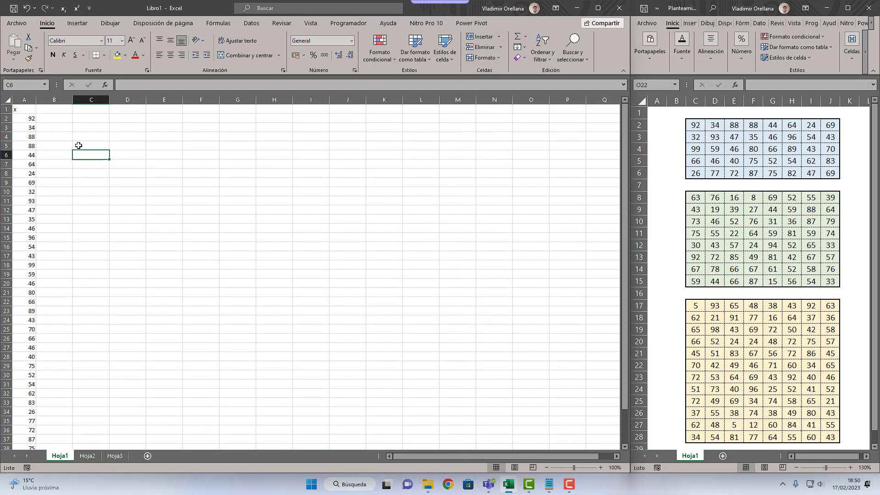
left_click(59, 118)
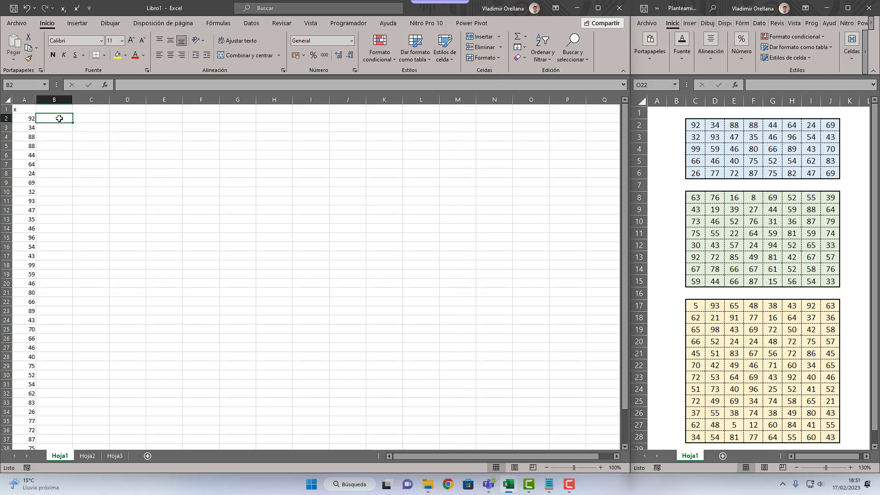
key("Up")
key("Right")
key("Right")
key("Left")
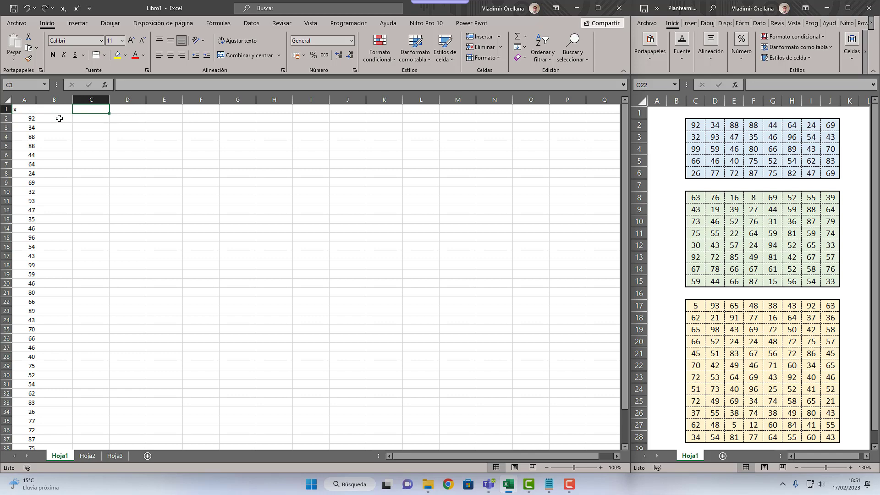
type("1")
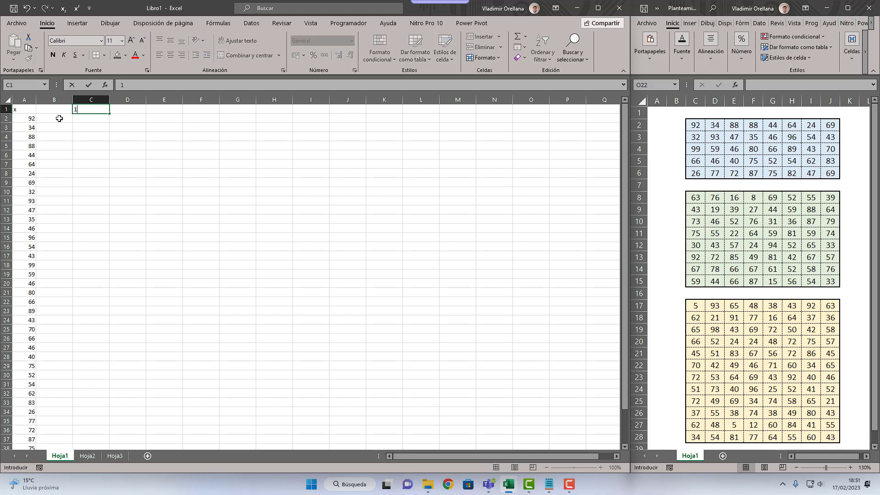
type("er Paso. Determinar")
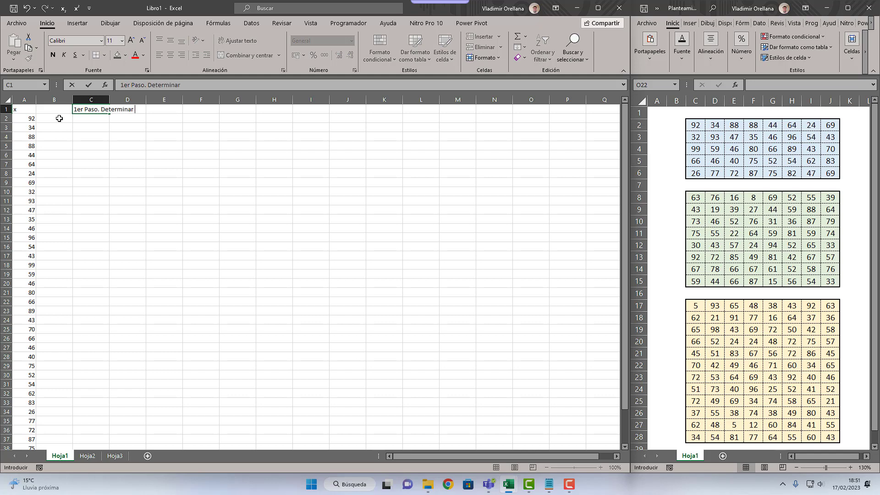
type(" el recorrido o rango")
key("Return")
key("Left")
key("Left")
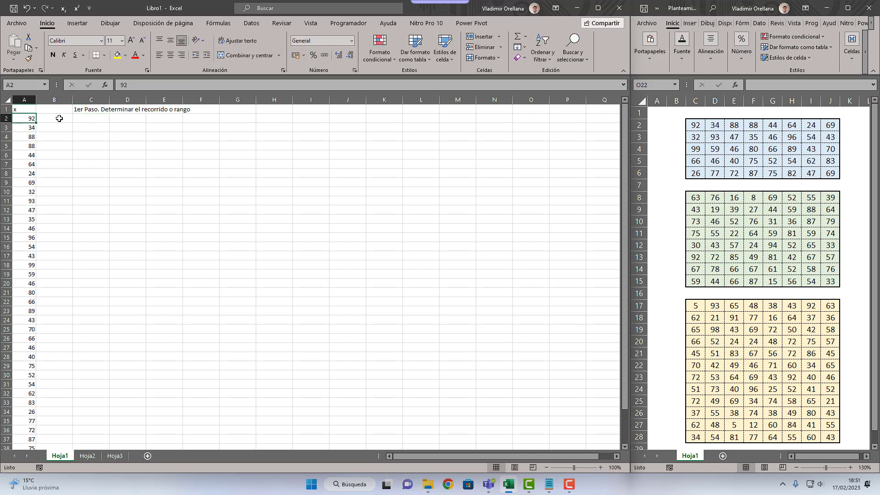
key("Right")
key("Right")
key("Right")
key("Left")
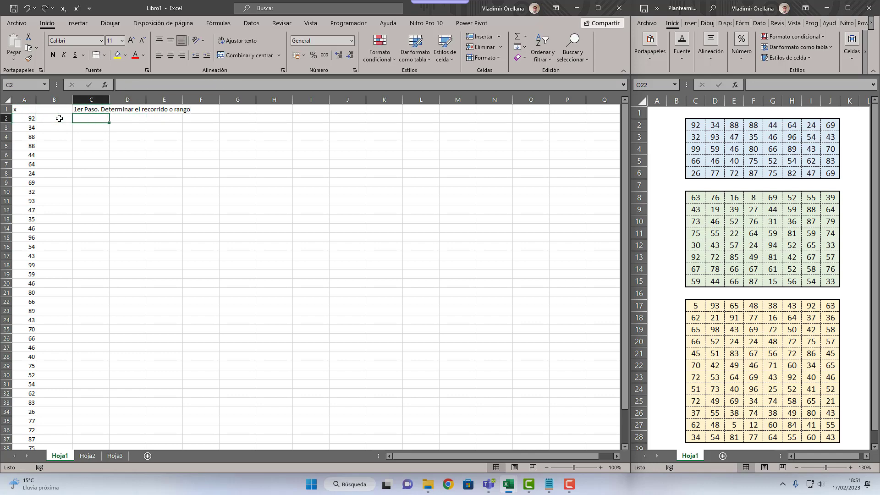
key("Up")
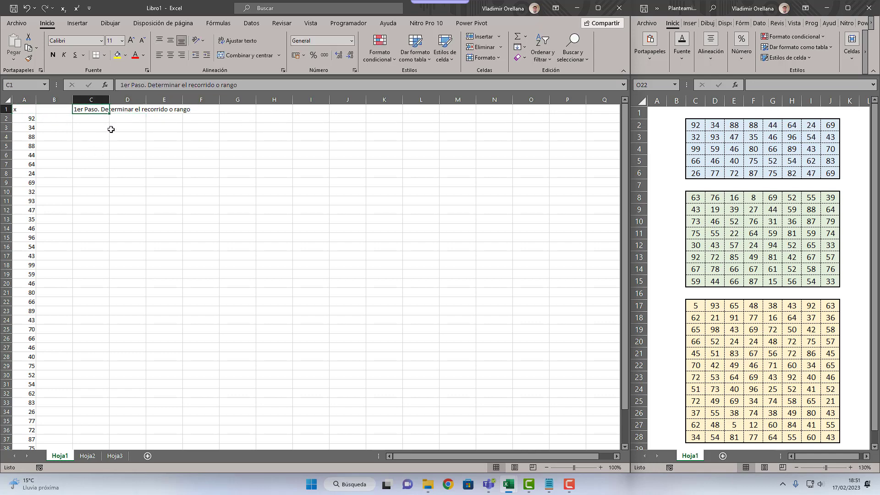
Step: Enter the label "xmax" in C3 and format "max" as subscript
left_click(100, 128)
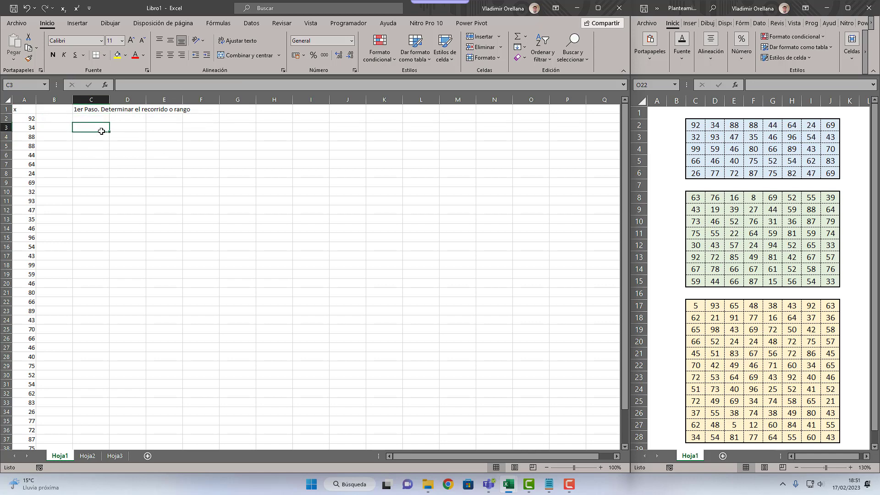
type("xma")
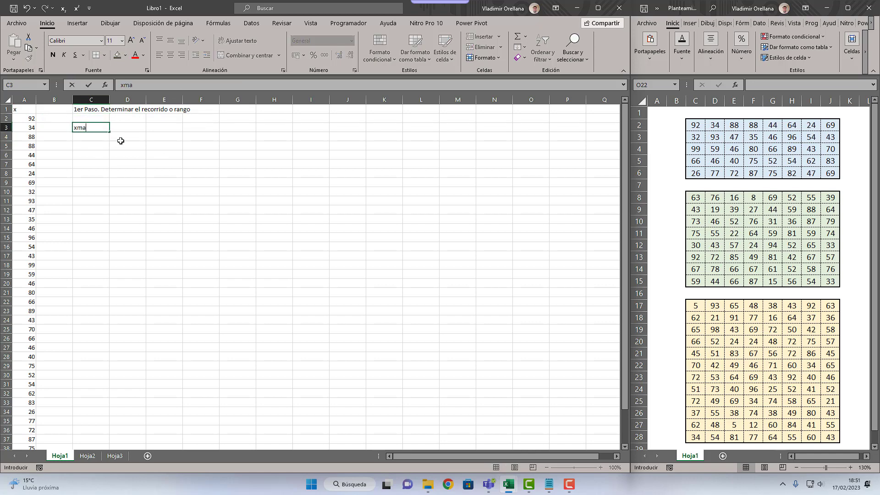
key("shift+Left")
key("shift+Left")
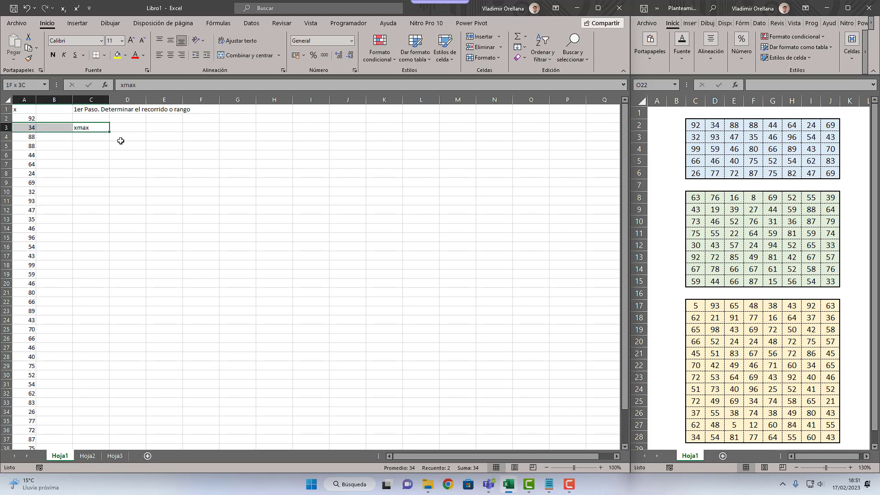
key("Right")
key("Left")
key("F2")
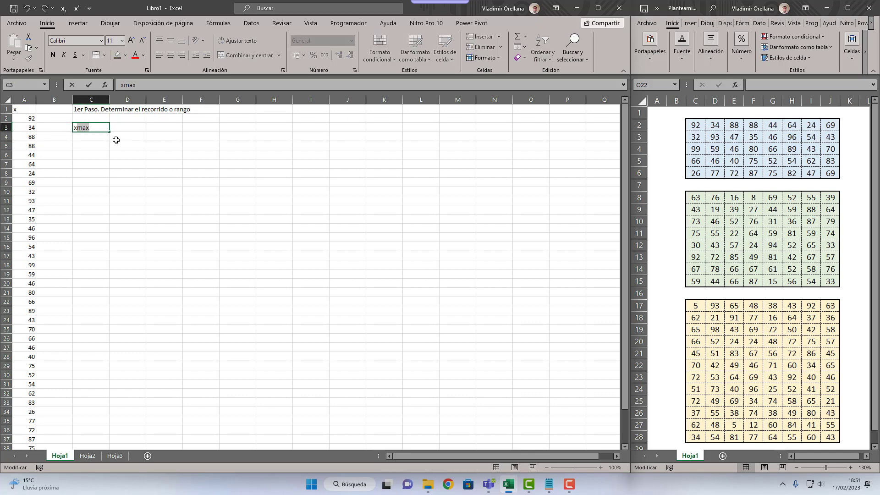
left_click(64, 9)
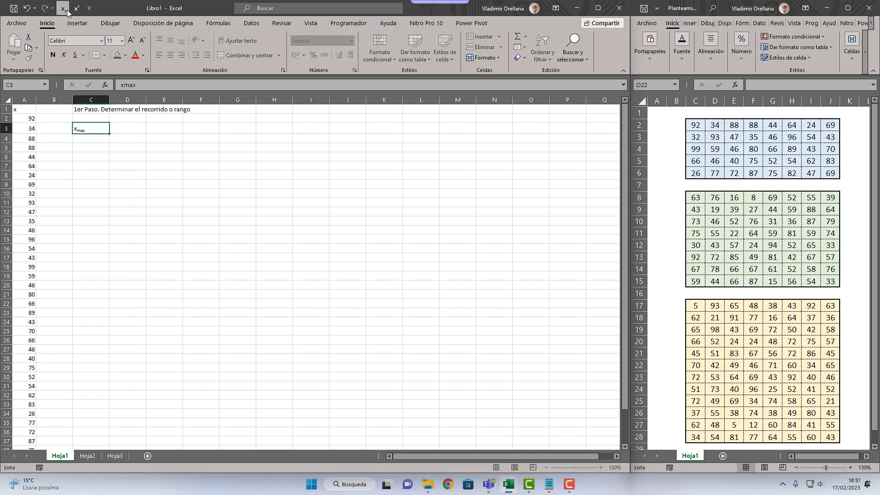
key("Return")
Step: Enter the label "xmin" in C4 and format "min" as subscript
type("xmin")
key("F2")
key("shift+Left")
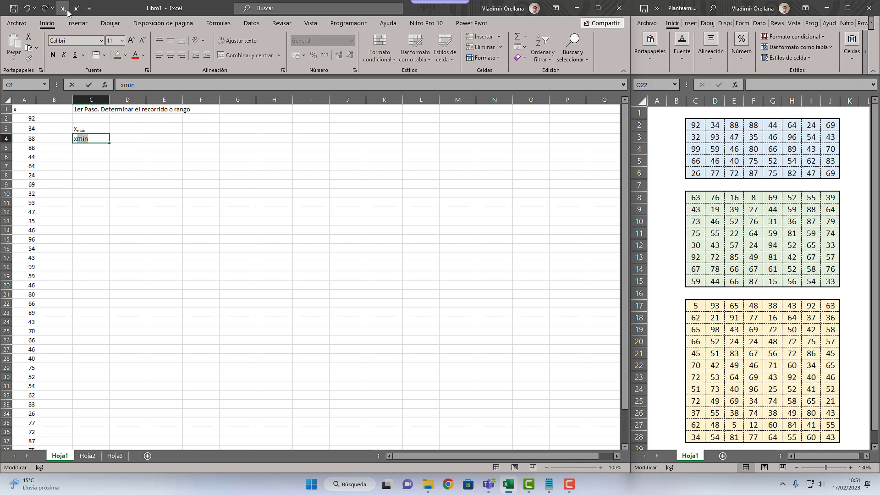
left_click(67, 10)
key("Return")
key("Return")
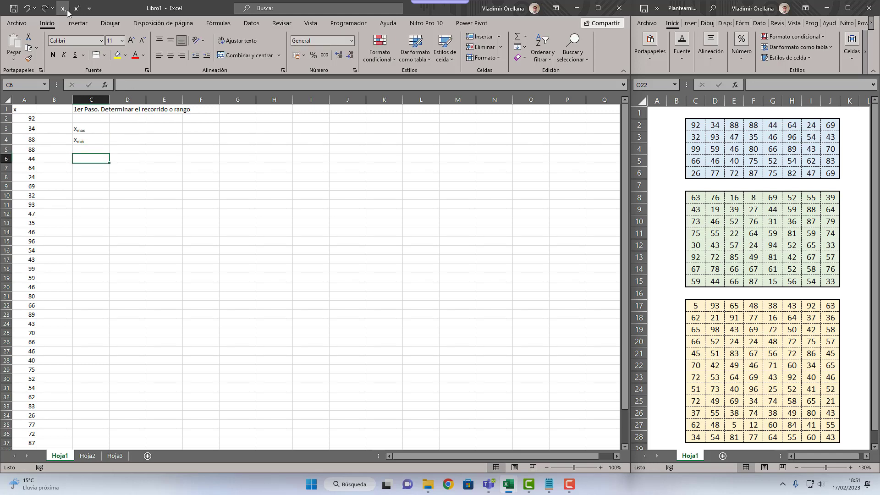
Step: Enter the label "R" in C6 and right-align the labels in C3 to C6
type("R")
mouse_move(99, 128)
left_mouse_down()
mouse_move(97, 168)
mouse_move(98, 127)
left_mouse_up()
left_click(182, 55)
left_click(158, 139)
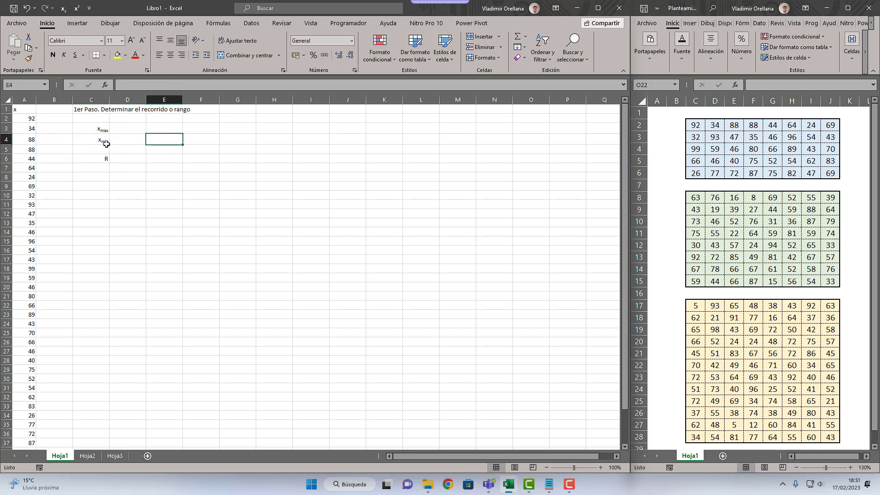
Step: Sort the x data in column A from smallest to largest to inspect both ends, and restore its original order
left_click(29, 121)
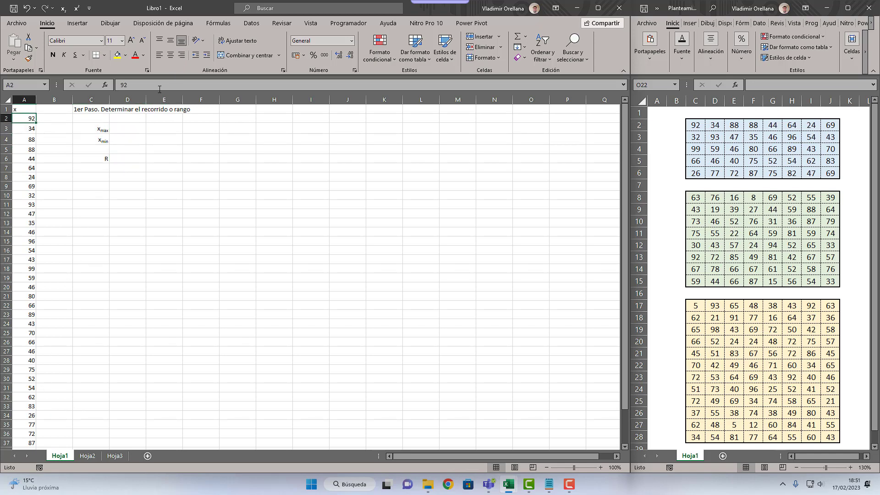
left_click(548, 54)
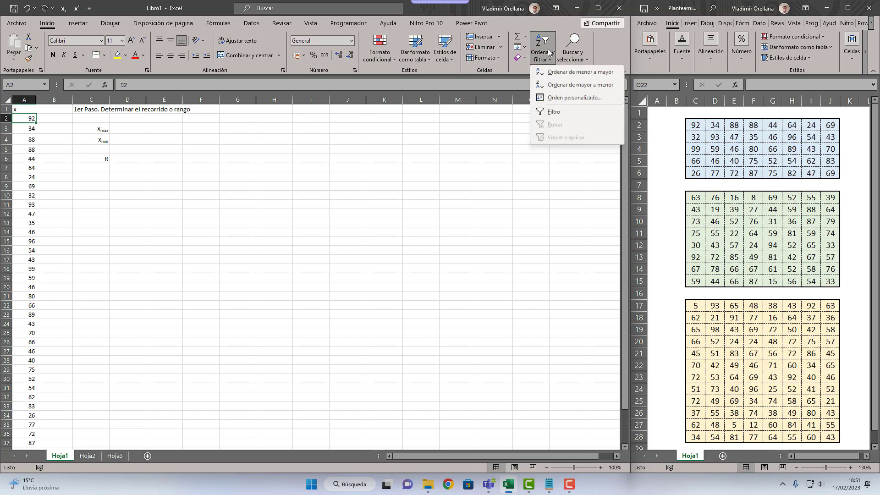
left_click(563, 75)
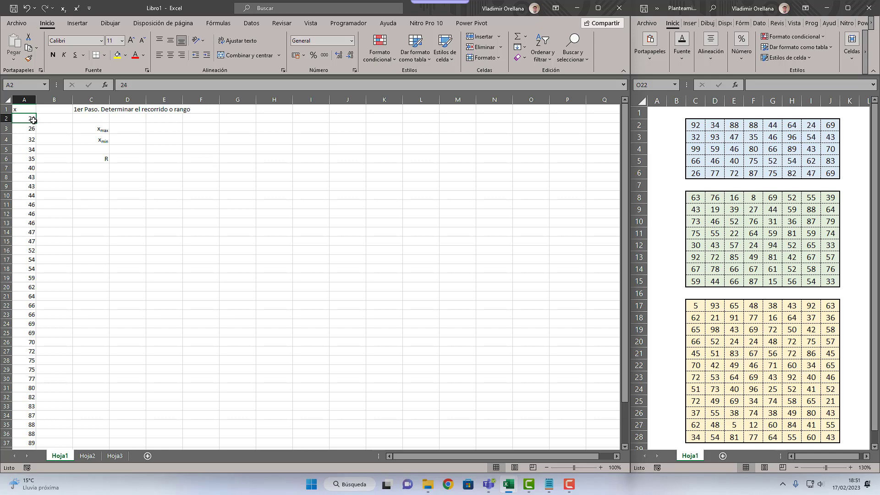
scroll(31, 247, "down", 6)
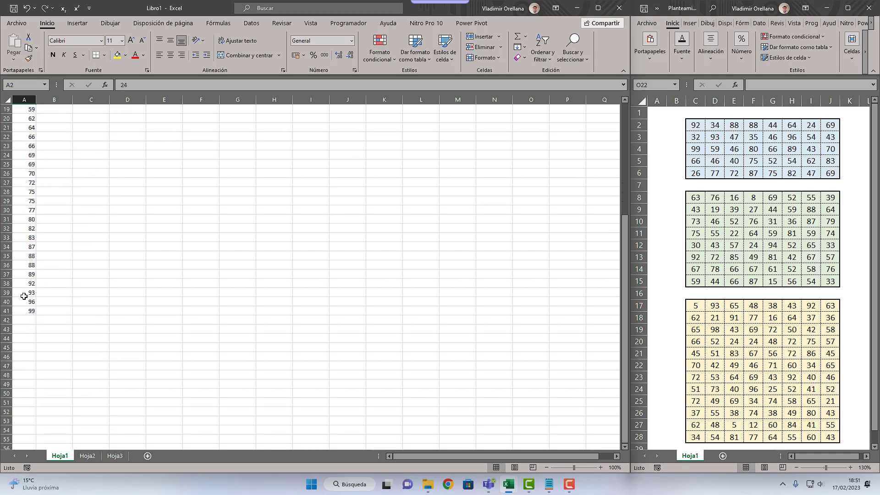
scroll(30, 299, "down", 2)
scroll(30, 299, "up", 8)
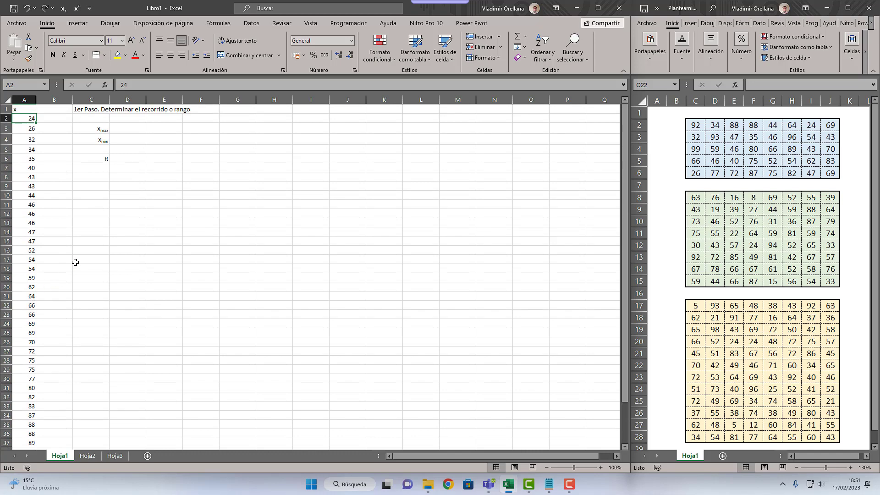
key("ctrl+v")
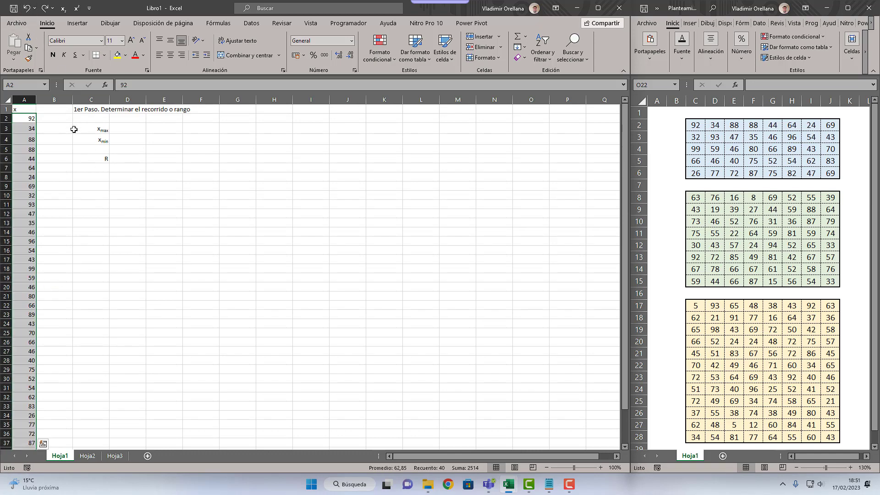
left_click(76, 157)
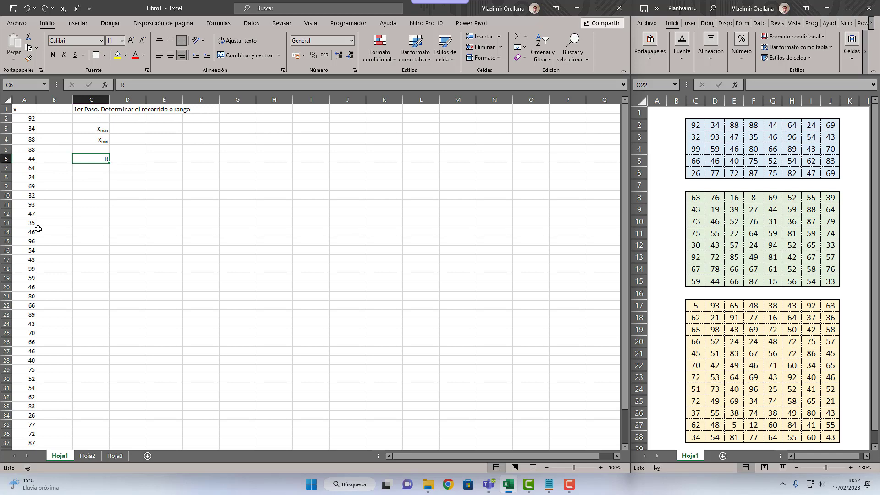
left_click(128, 132)
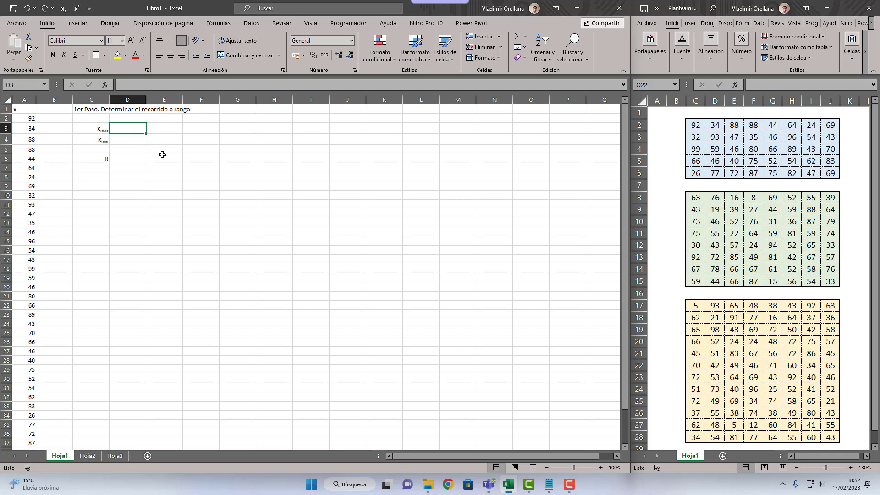
type("=")
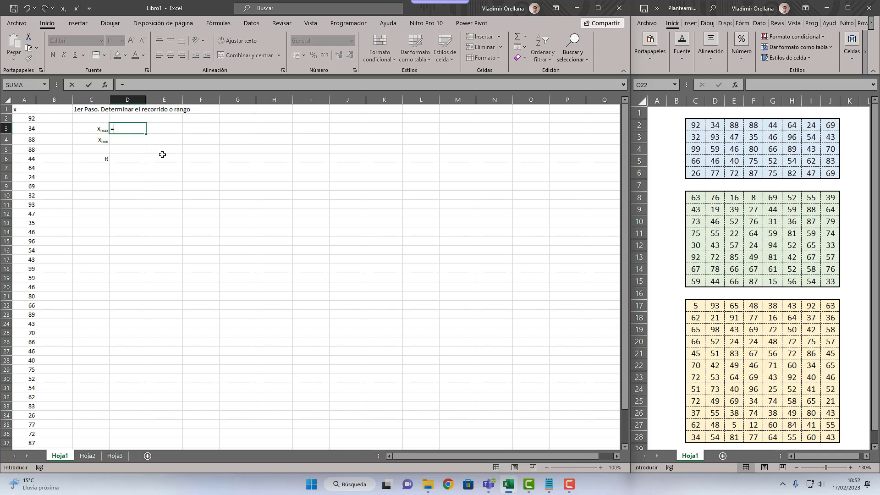
key("Escape")
scroll(163, 154, "up", 4)
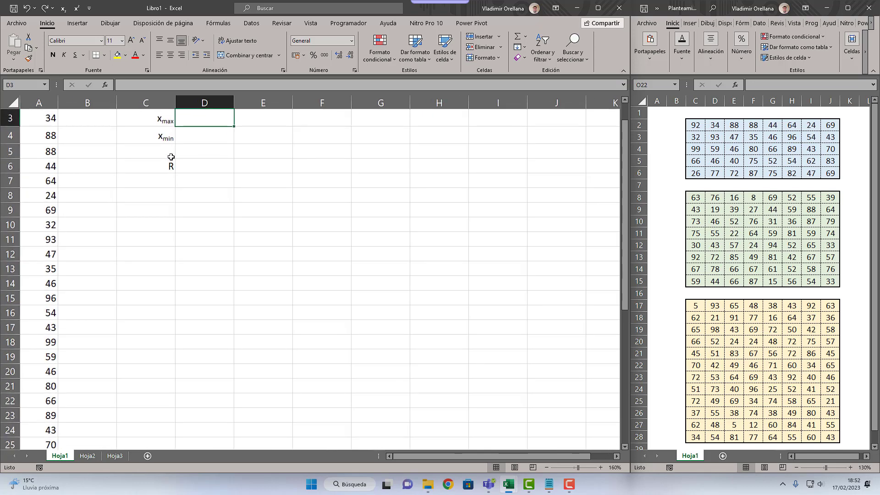
scroll(178, 162, "up", 2)
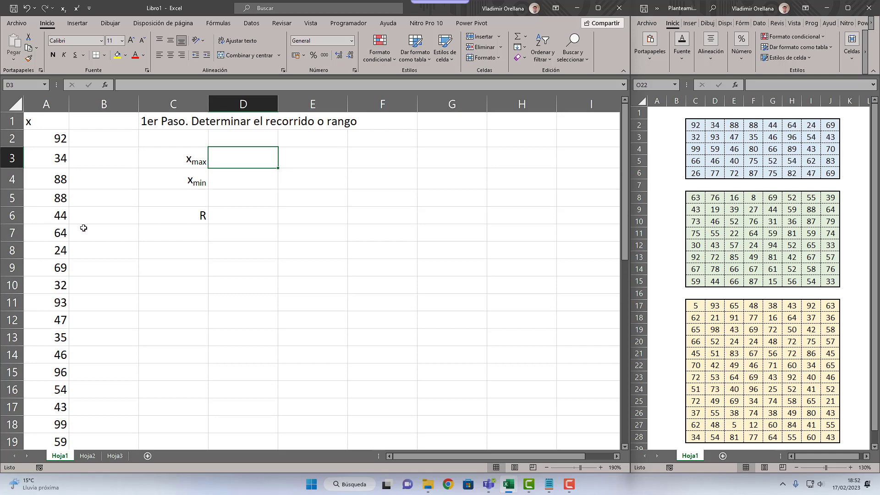
left_click(73, 195)
left_click_drag(53, 134, 50, 369)
left_click(50, 285)
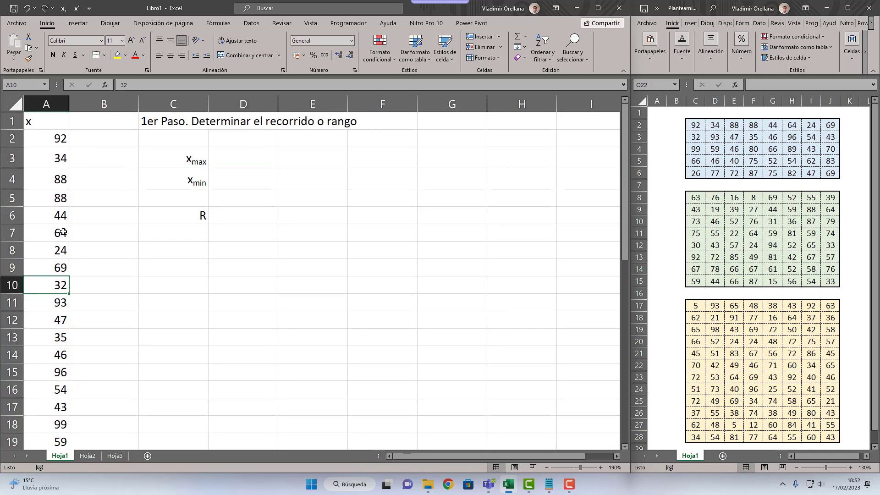
left_click(54, 233)
left_click(88, 196)
Step: Enter the formula =MAX(A:A) in D3 to get the maximum of the whole x column
left_click(210, 158)
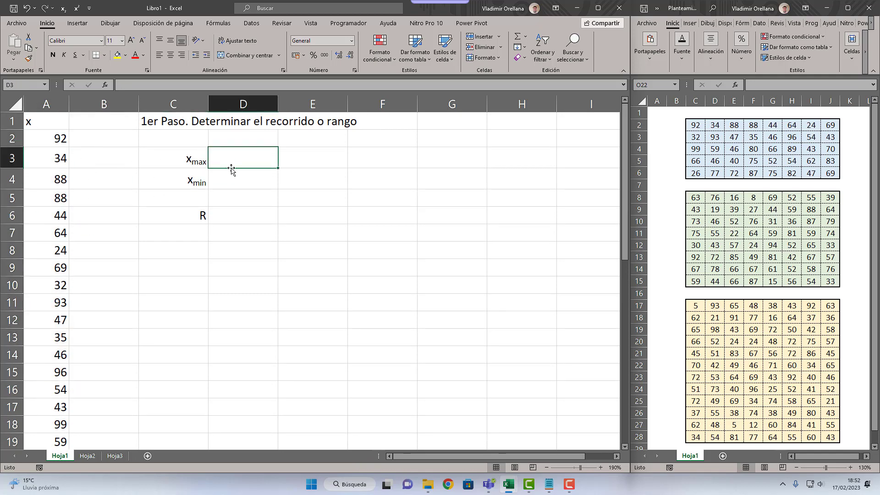
type("=")
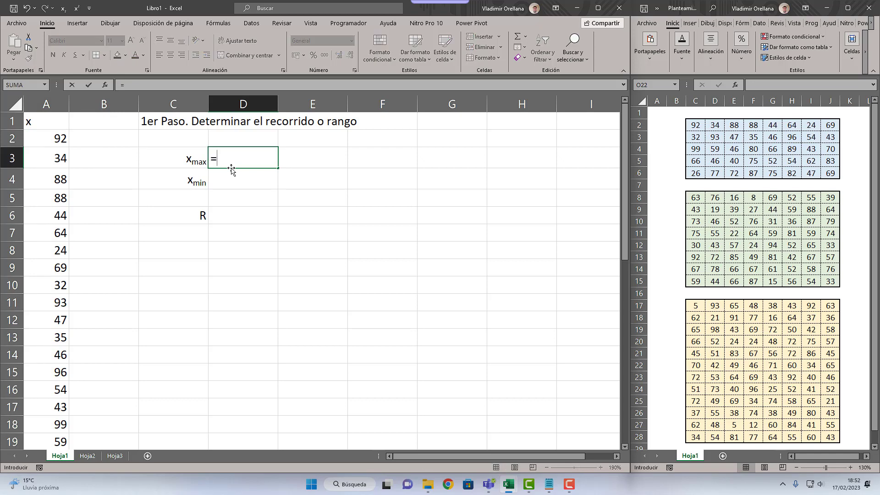
type("MAX(")
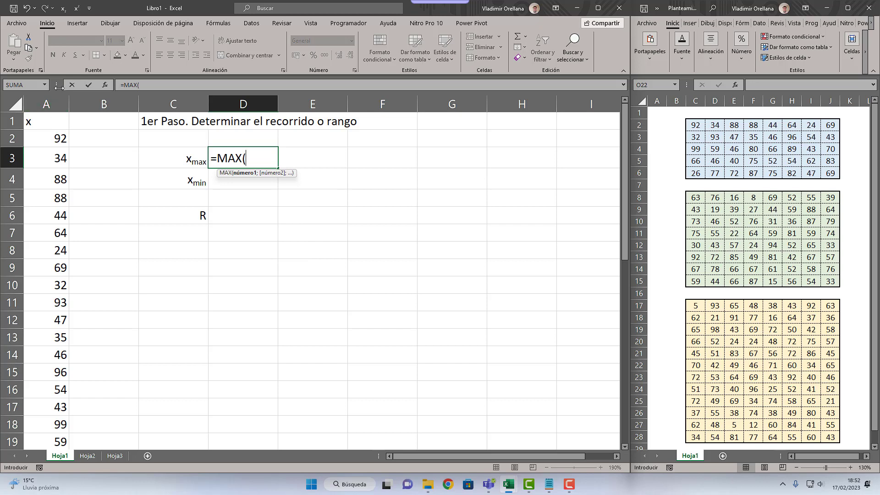
left_click(53, 103)
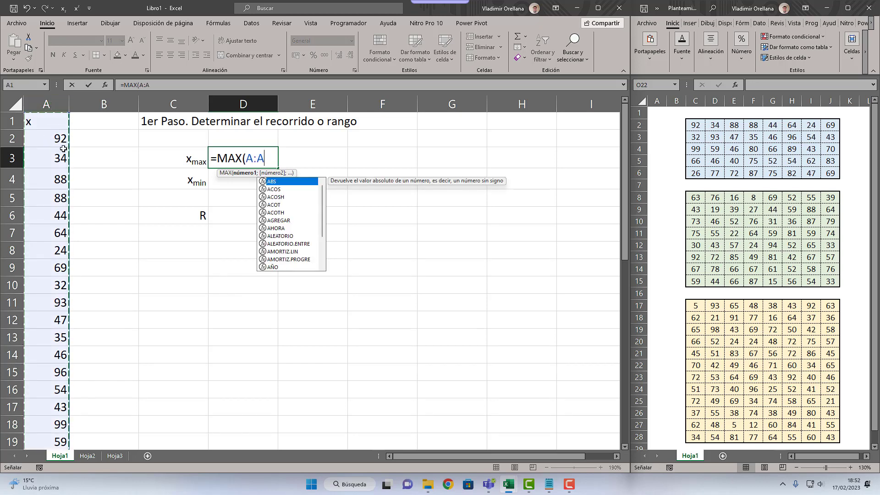
type(")")
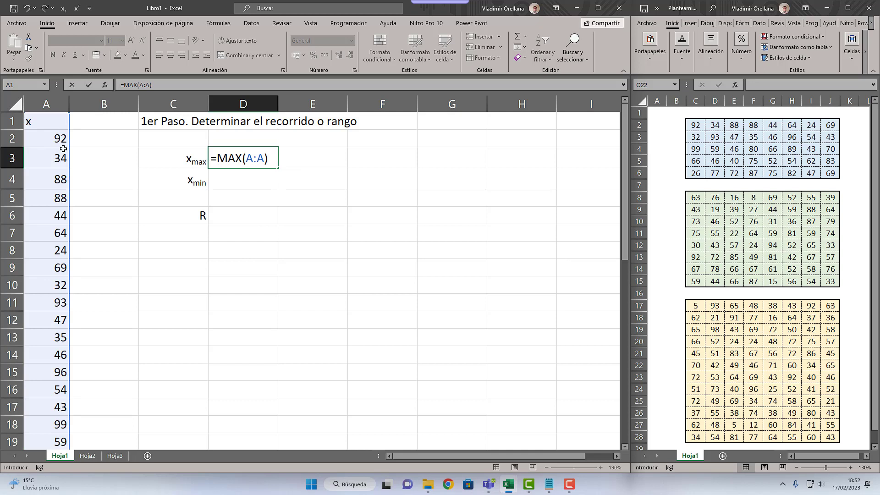
key("Return")
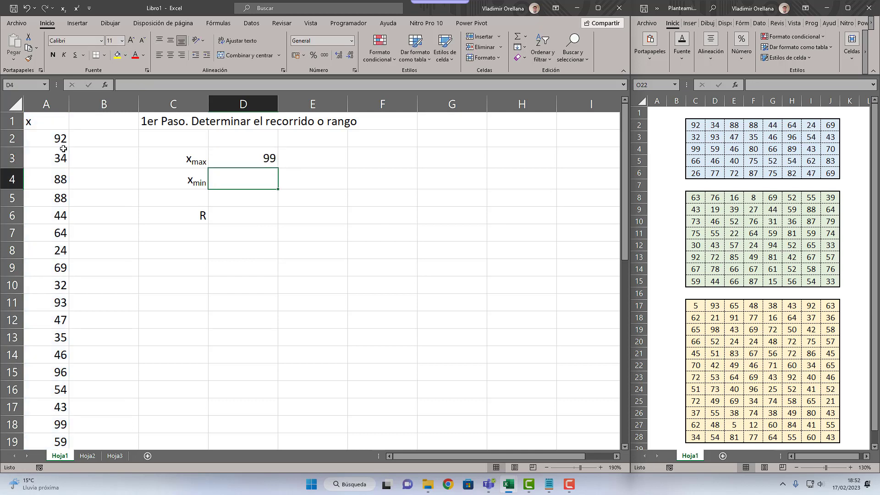
Step: Enter the formula =MIN(A:A) in D4 to get the minimum of the whole x column
type("=MIN")
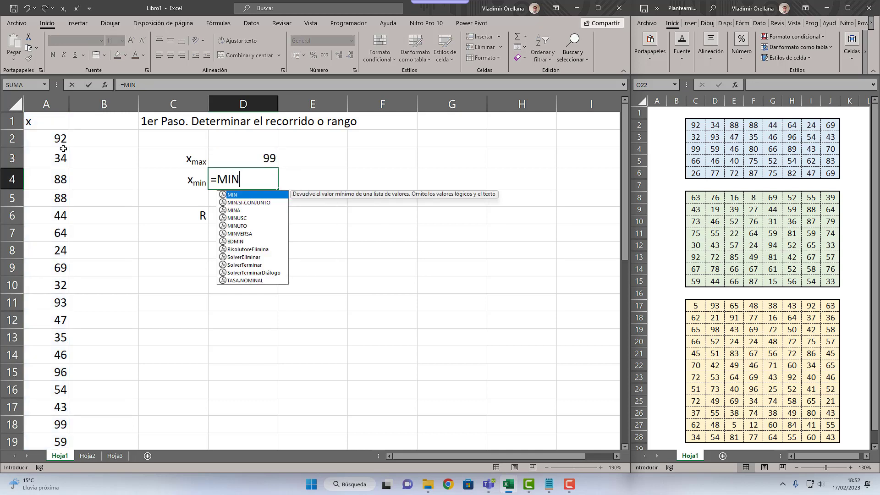
type("(")
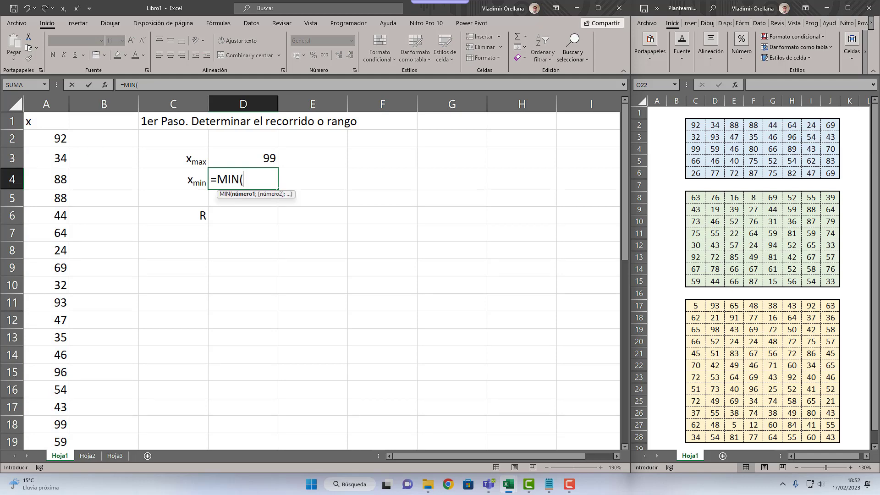
left_click(59, 107)
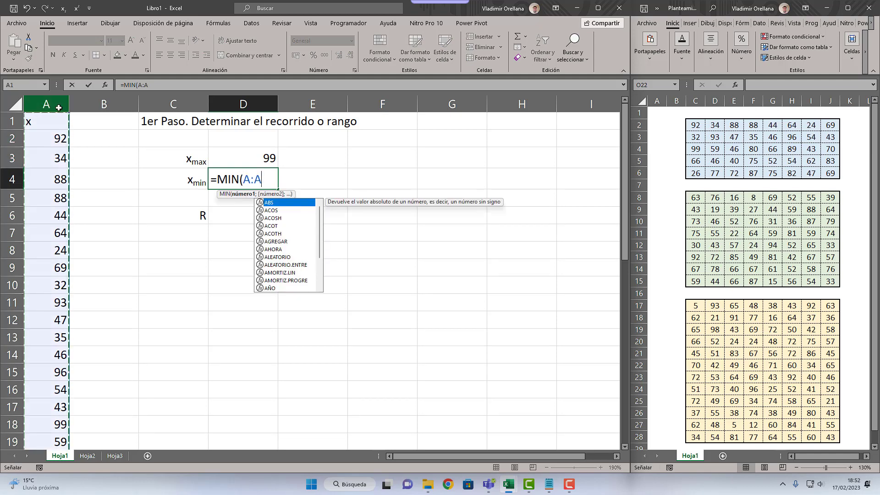
type(")")
key("Return")
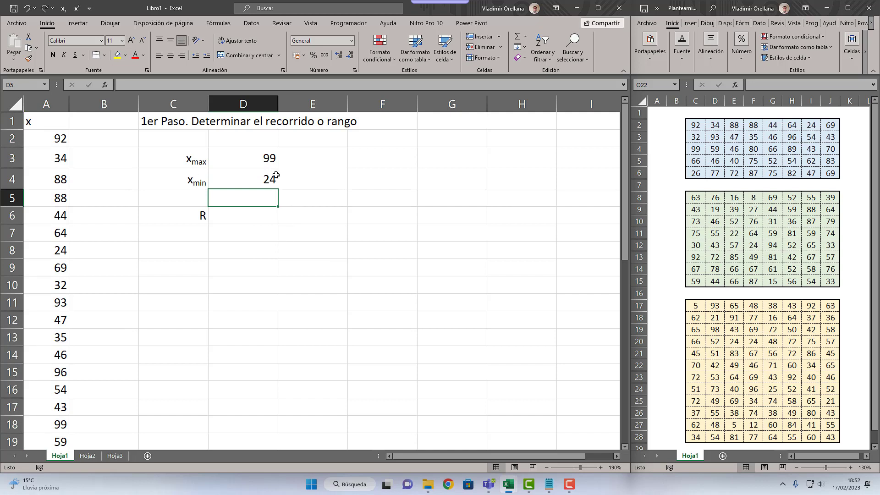
Step: Examine the whole-column reference in the D3 formula and how far column A extends down the sheet
double_click(265, 158)
left_click_drag(265, 159, 249, 162)
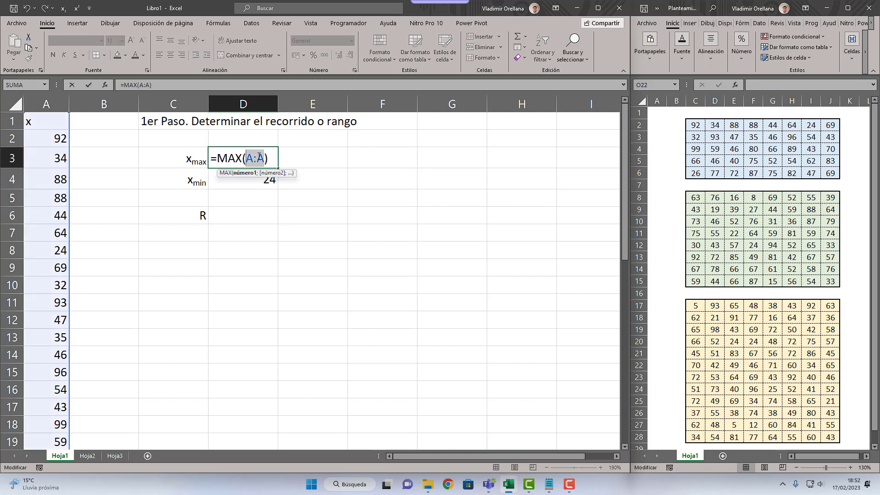
key("Escape")
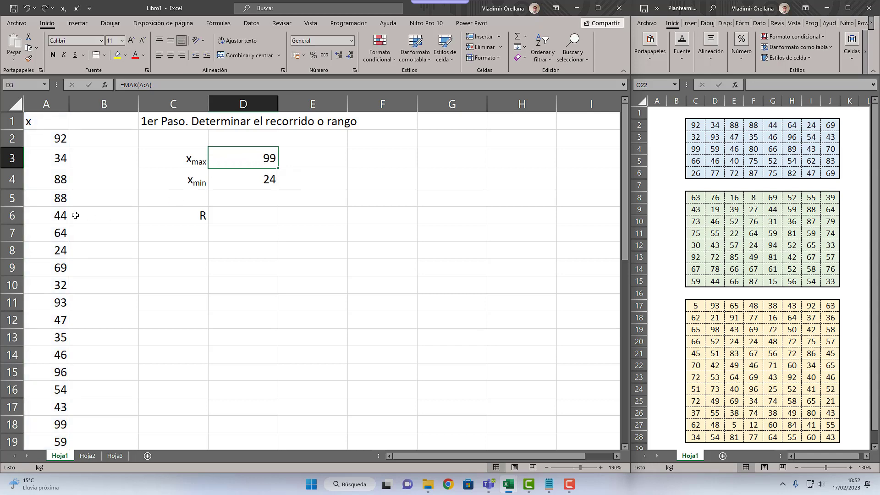
left_click(62, 219)
key("ctrl+Down")
key("ctrl+Down")
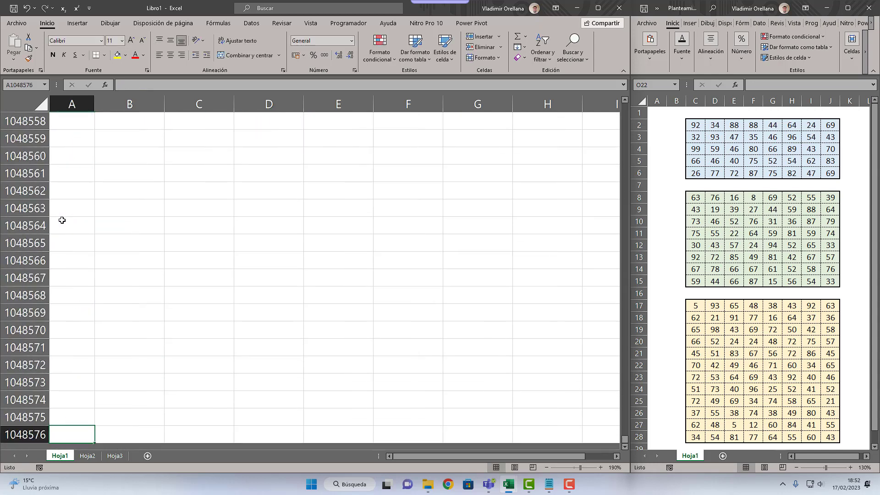
key("ctrl+Up")
key("ctrl+Up")
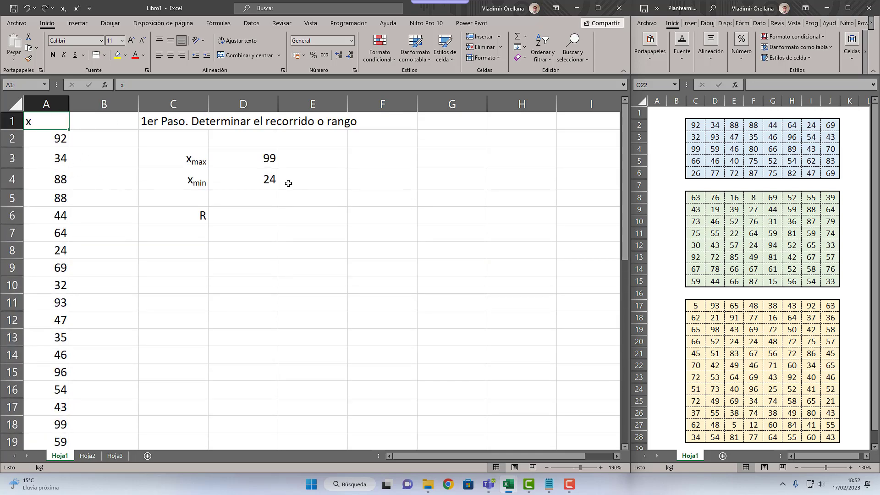
Step: Find the first and last rows of the x data and note the range "A2:A41" as text in G1
left_click(58, 189)
key("ctrl+Down")
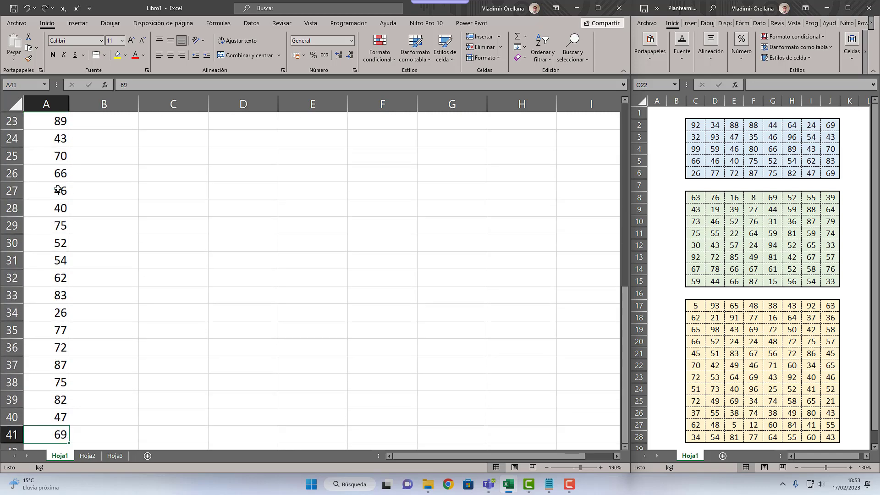
key("ctrl+Up")
key("Down")
key("Right")
key("Right")
key("Right")
key("Right")
key("Right")
key("Right")
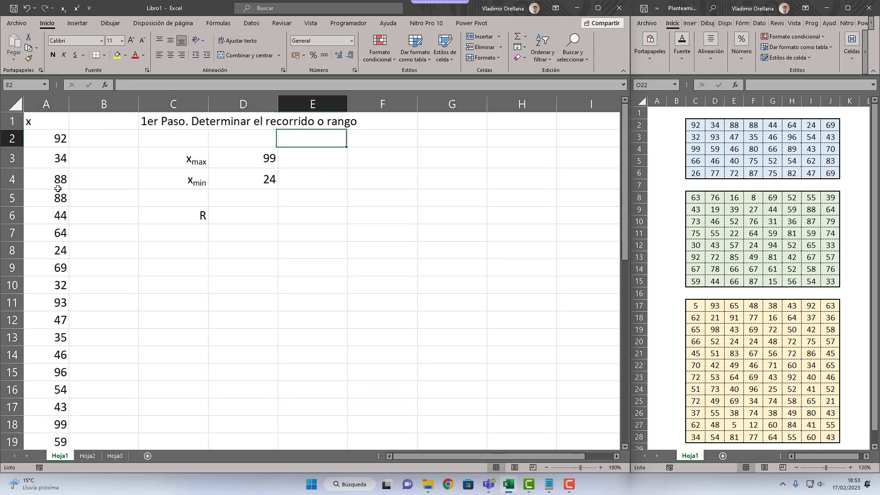
key("Up")
type("A")
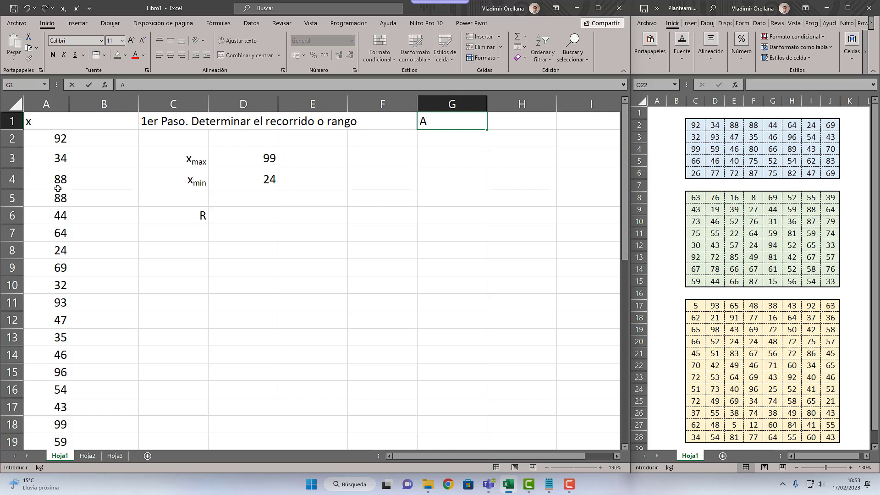
type("2:A41")
key("Return")
Step: Replace the formula in D3 with =MAX(A2:A41)
key("Left")
key("Down")
key("Left")
key("Left")
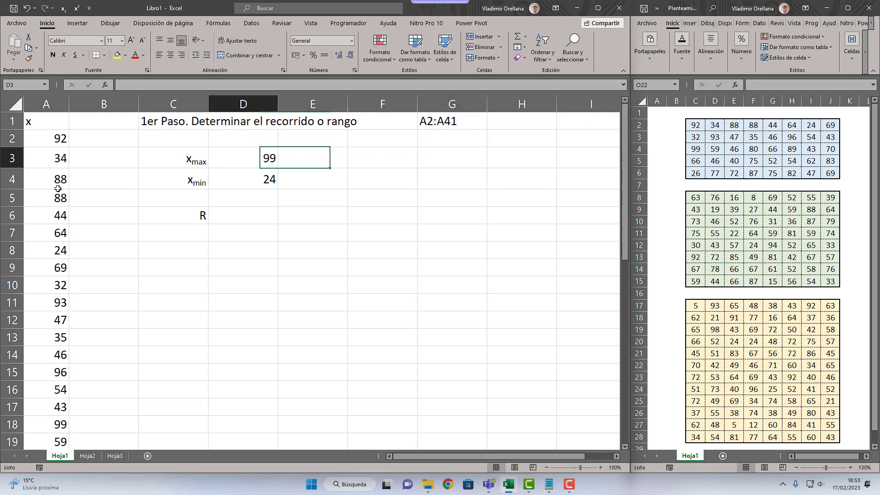
type("=MAX")
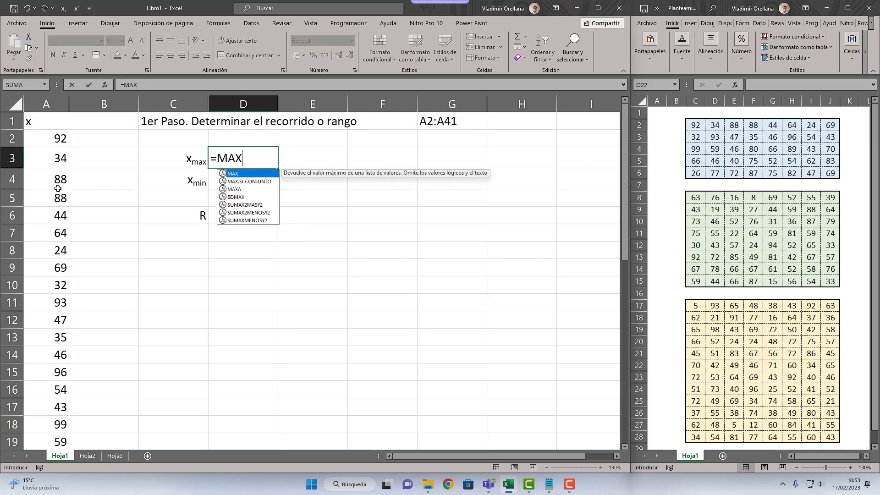
type("(A")
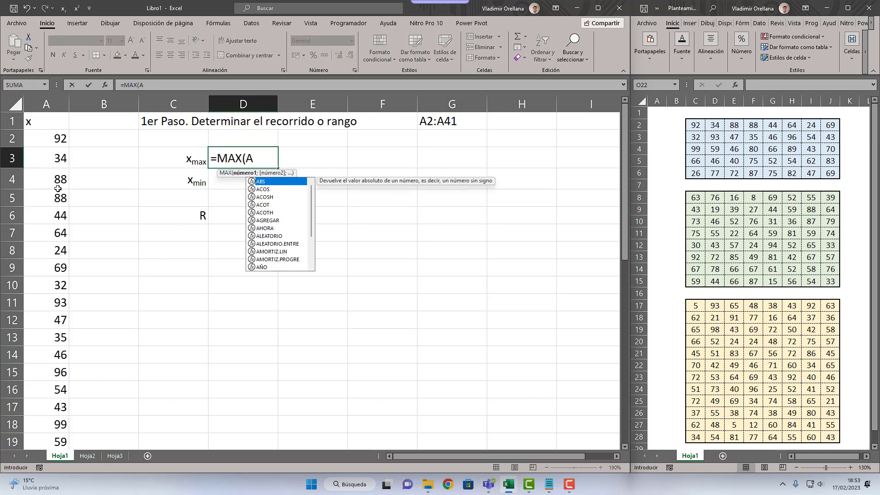
type("2:A41")
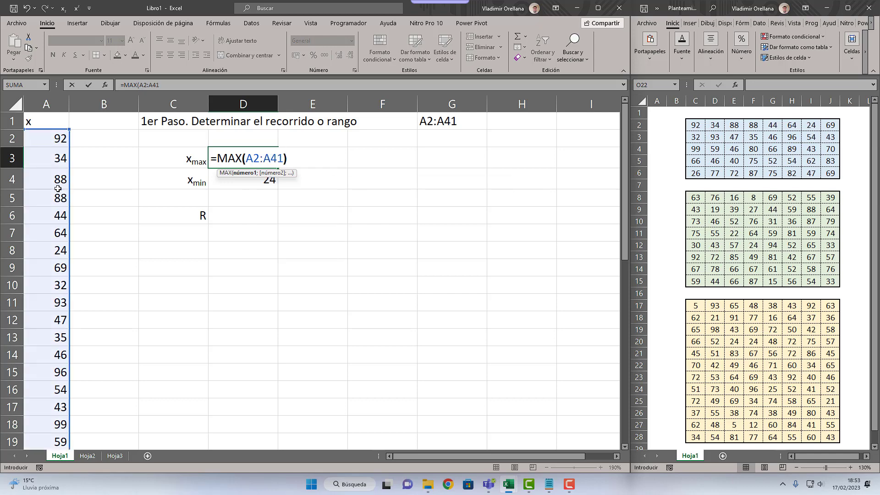
key("Return")
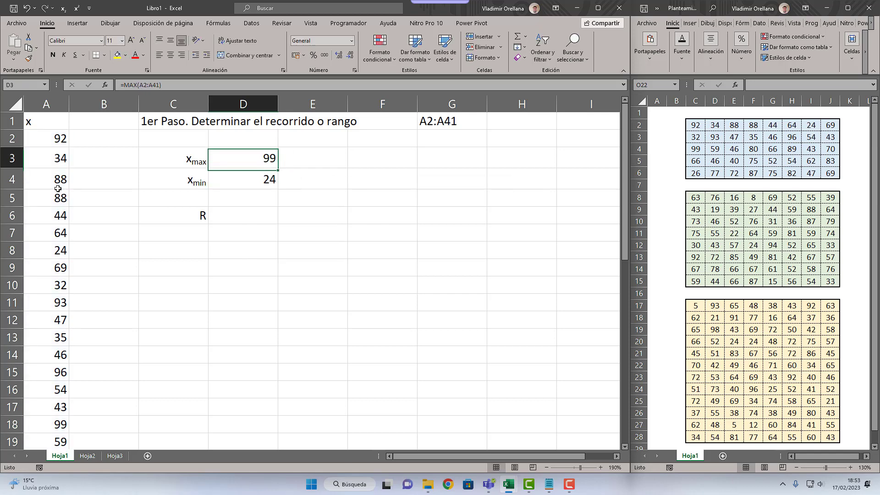
Step: Replace the formula in D4 with =MIN(A2:A41)
key("ctrl+c")
key("Escape")
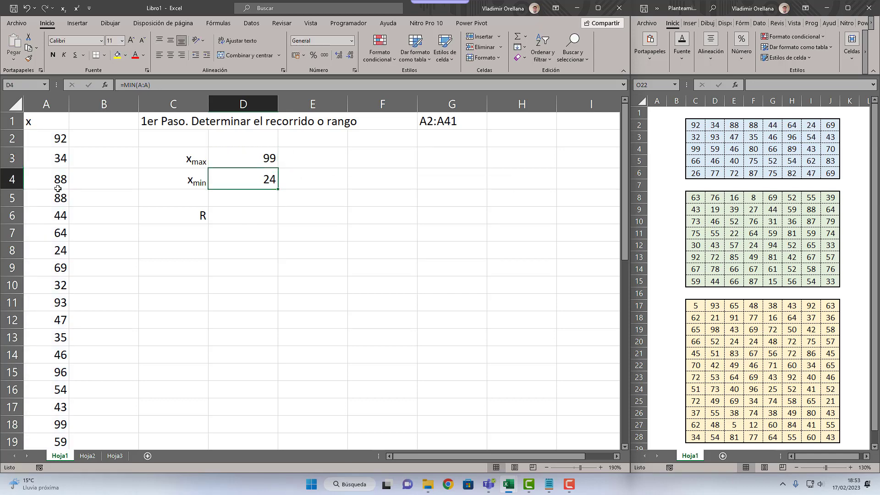
type("=MIN(")
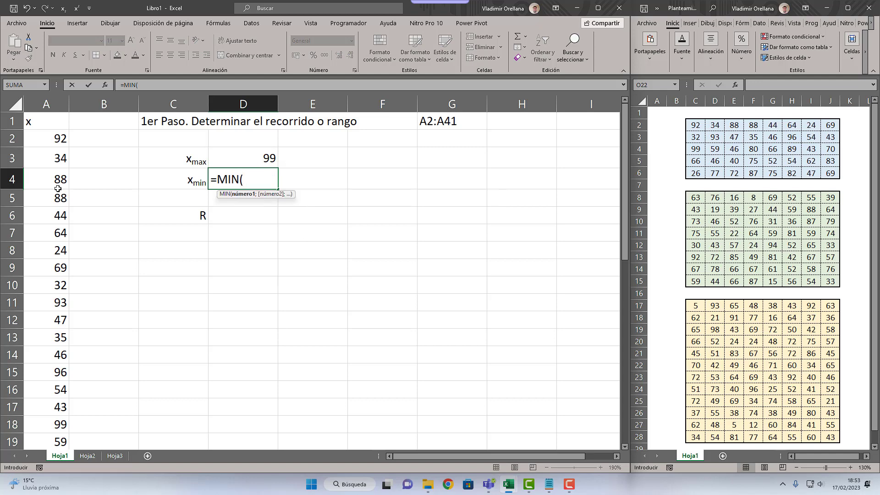
type("A2:A41")
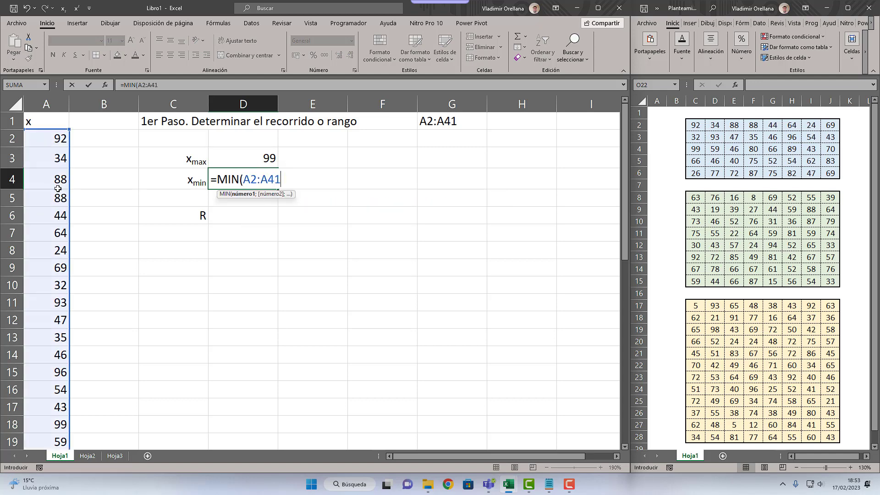
key("Return")
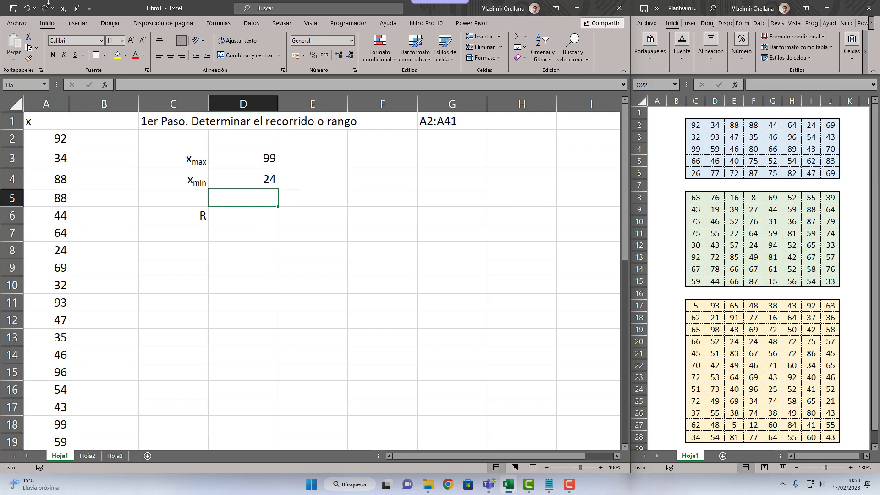
Step: Examine the x data column and the range referenced inside the MAX formula in D3
left_click(60, 108)
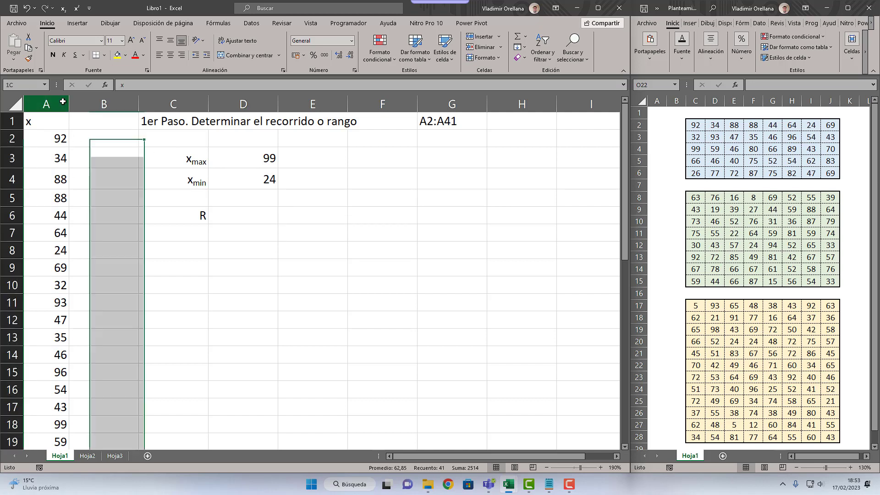
left_click(248, 159)
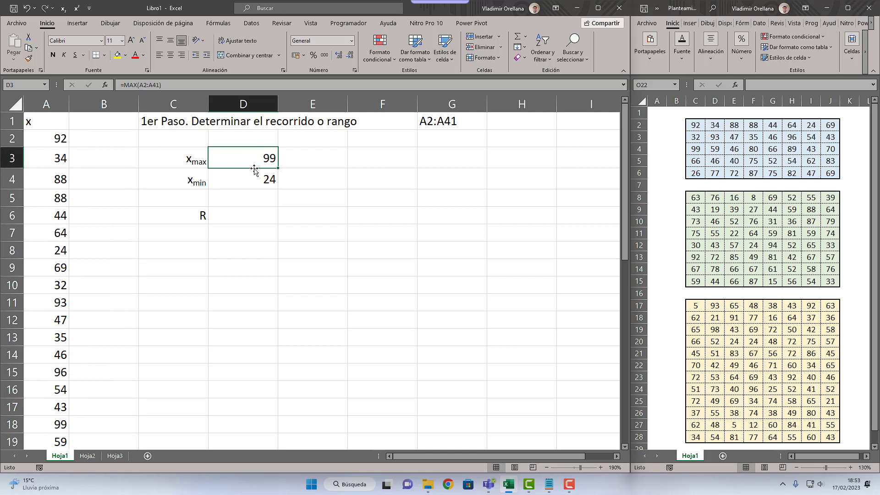
double_click(255, 153)
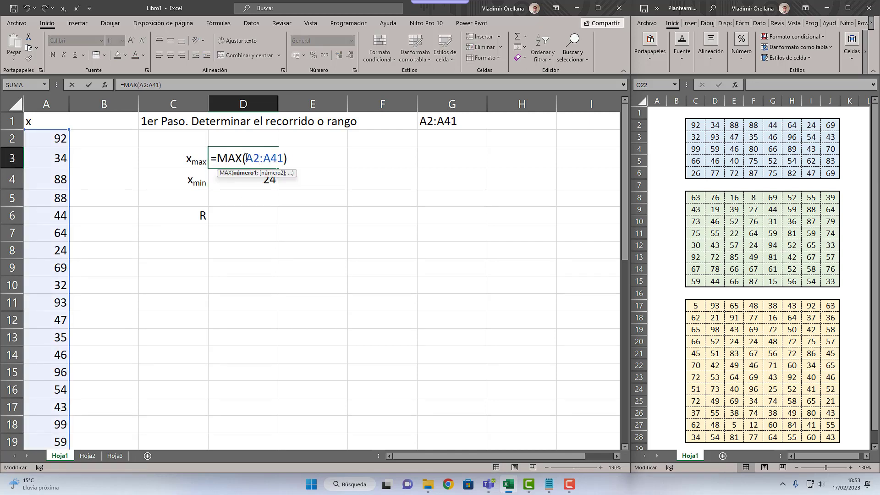
left_click_drag(246, 157, 284, 158)
key("Escape")
Step: Calculate the range R in D6 with the formula =D3-D4
left_click(250, 216)
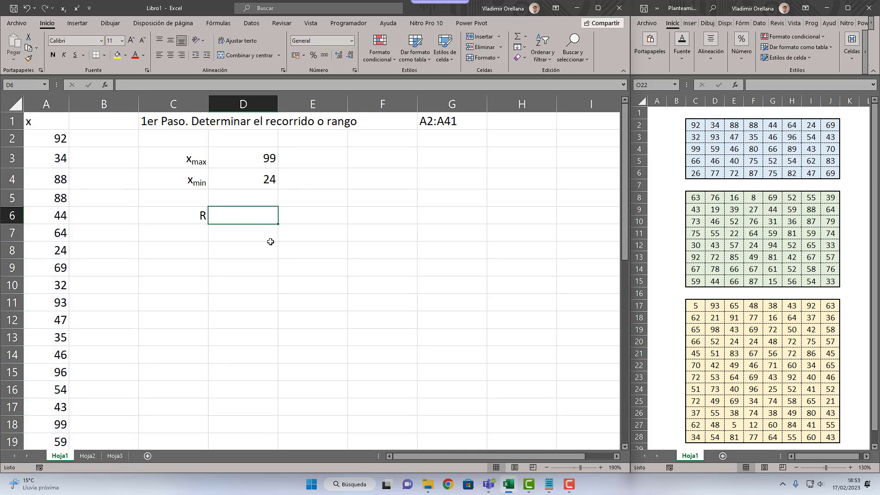
type("=")
key("Up")
key("Up")
key("Up")
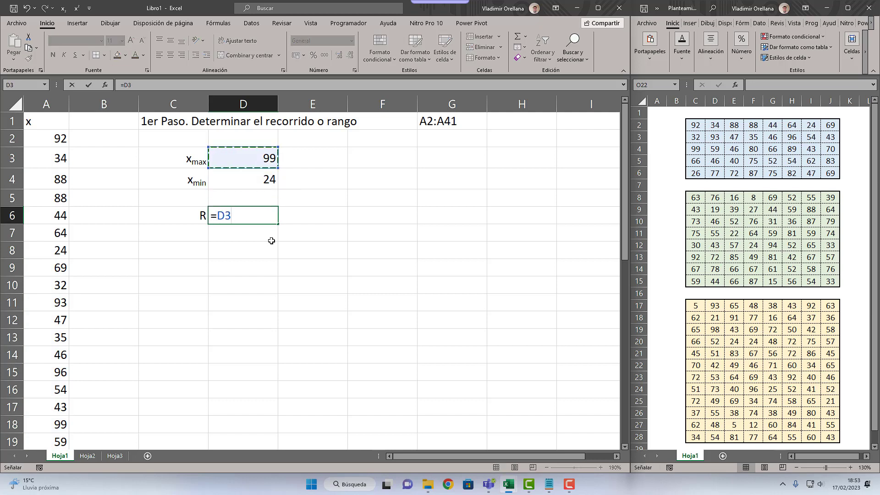
type("-")
key("Up")
key("Up")
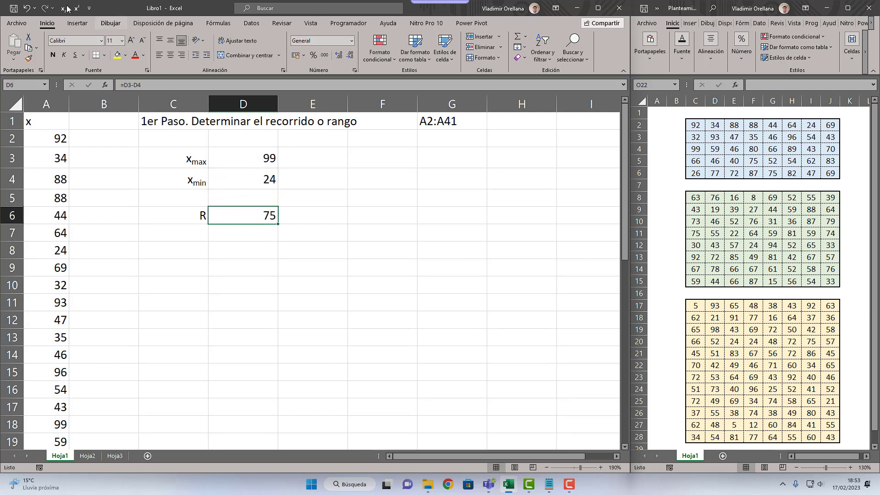
Step: Insert a new equation on the sheet and begin it with "R ="
left_click(73, 23)
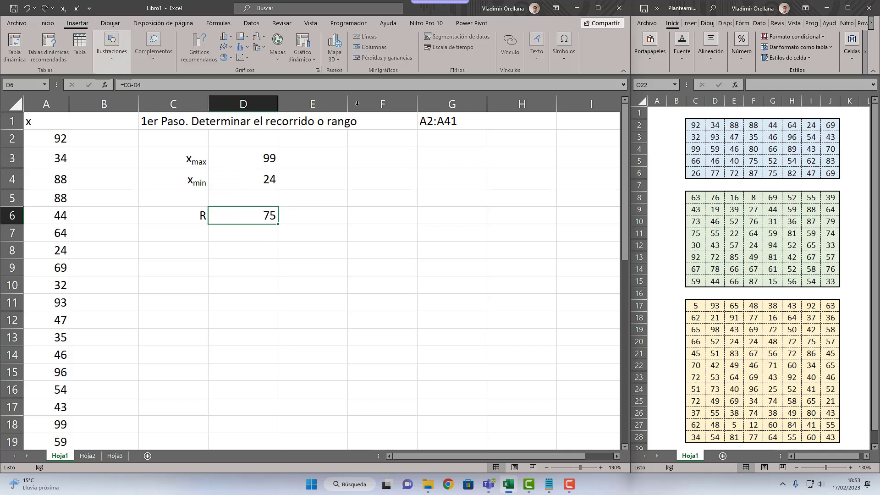
left_click(543, 55)
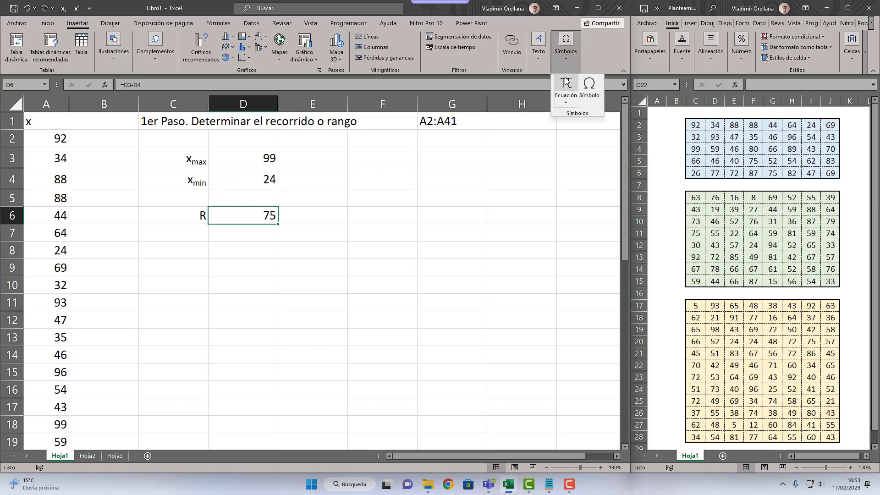
left_click(567, 94)
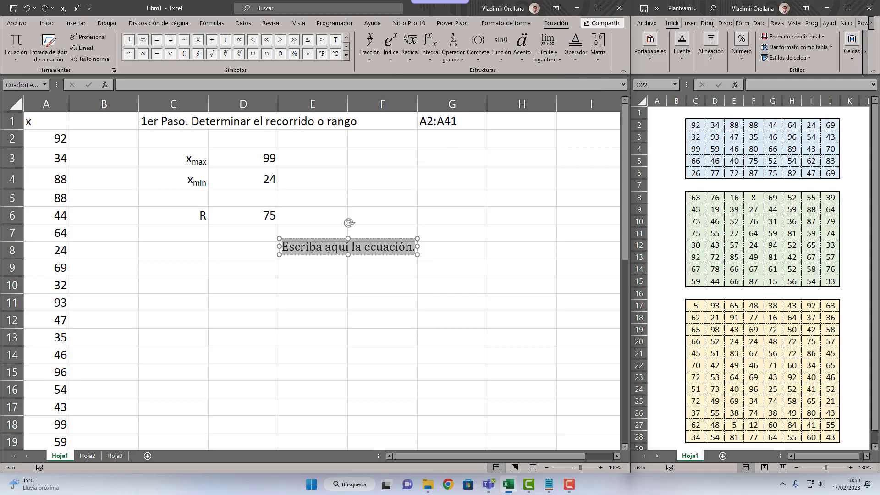
type("r=")
key("BackSpace")
key("BackSpace")
type("R ")
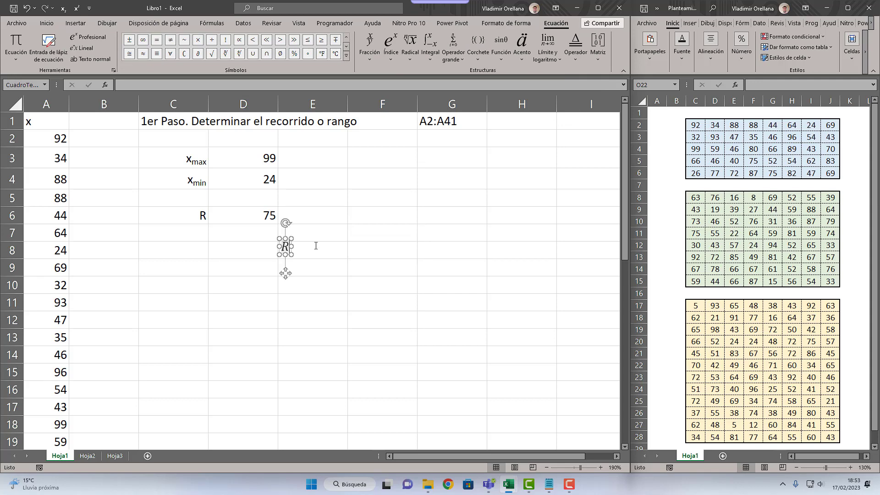
type("=")
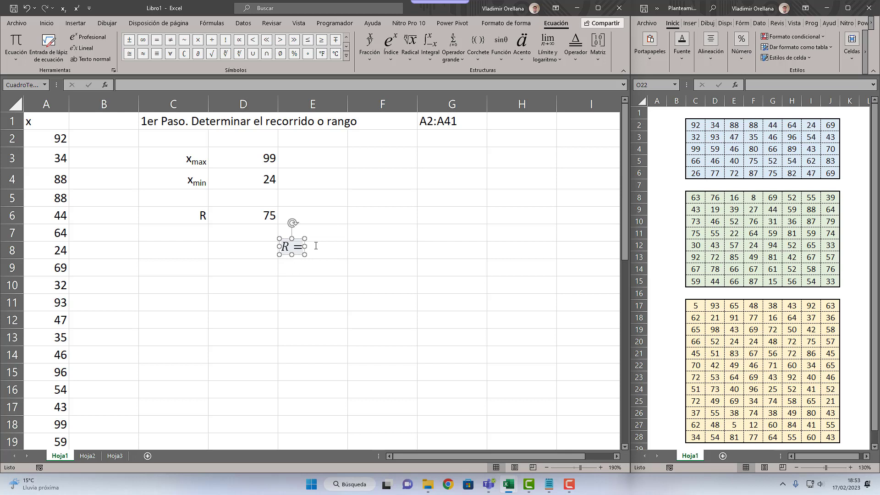
Step: Continue the equation with x carrying the subscript "max", followed by a minus sign
left_click(390, 45)
left_click(311, 214)
type("X")
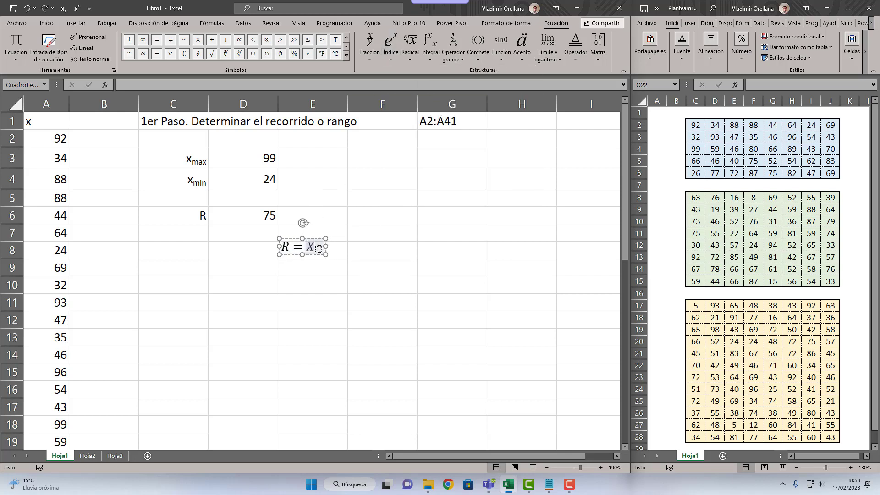
key("BackSpace")
type("x")
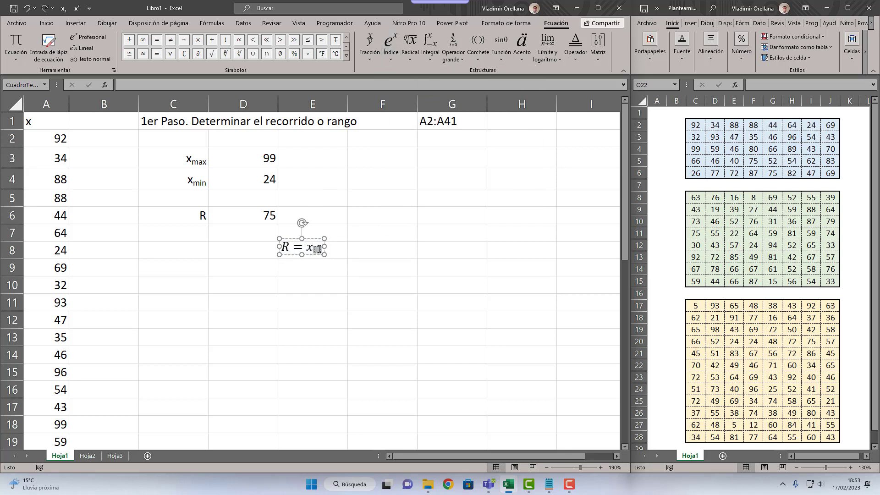
left_click(317, 249)
type("max")
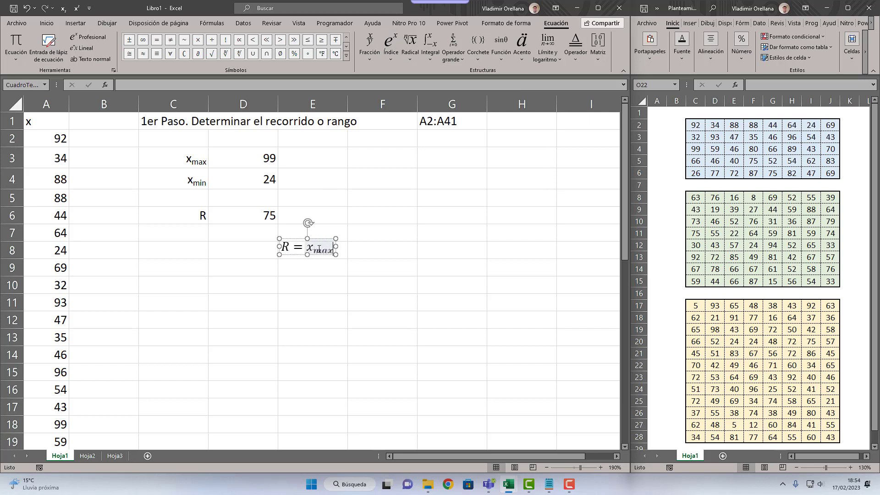
key("Right")
type("-")
Step: Complete the equation with x carrying the subscript "min"
left_click(398, 47)
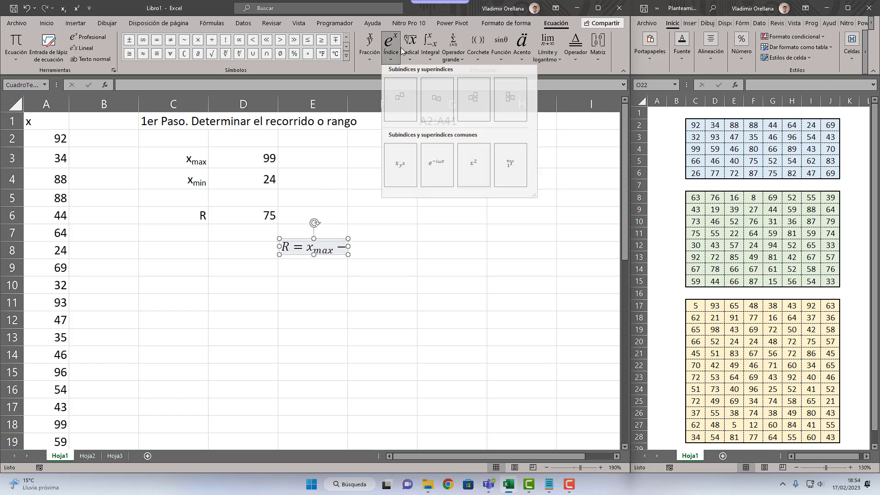
left_click(403, 102)
left_click(350, 246)
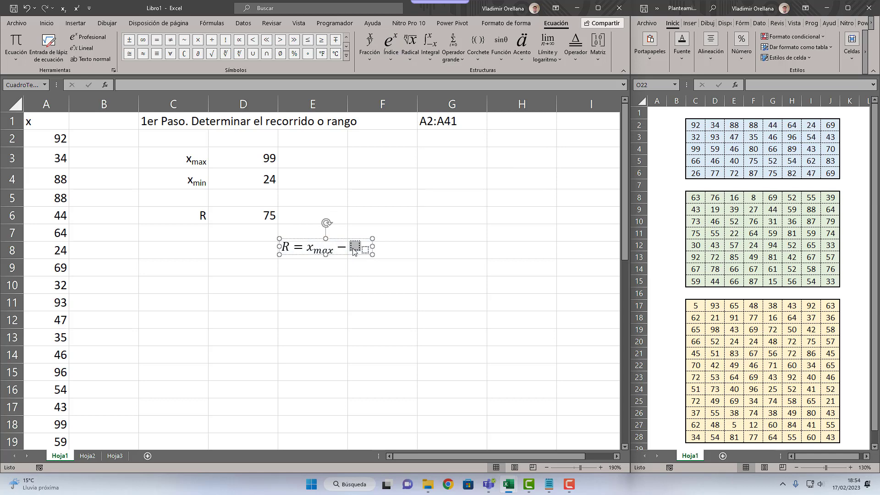
type("x")
key("Right")
type("min")
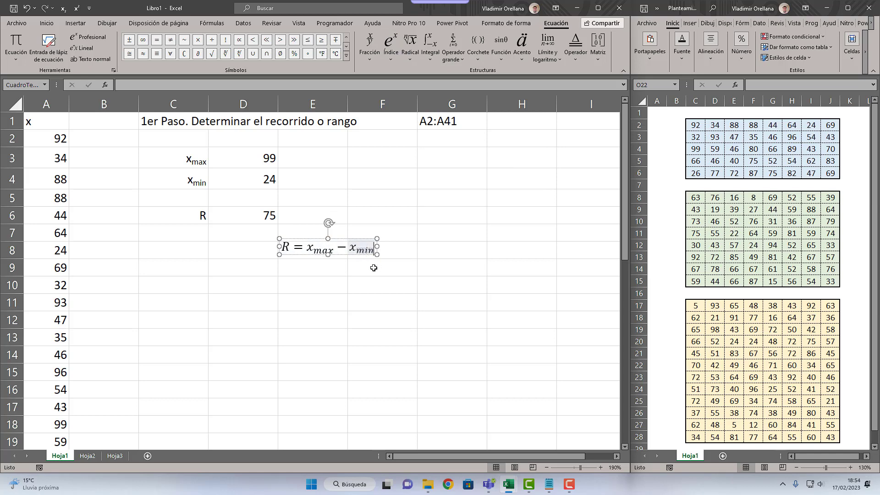
left_click(374, 268)
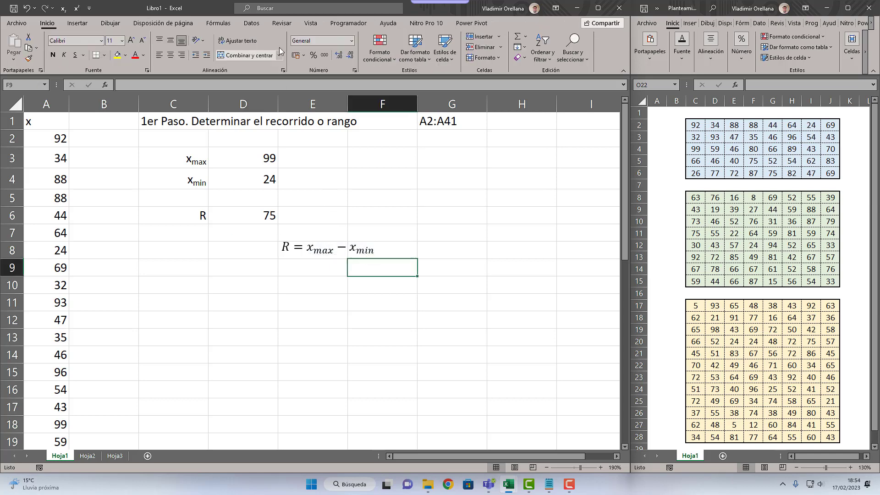
Step: Hide the sheet's gridlines and move the range equation into row 2, beneath the first step's heading
left_click(311, 23)
left_click(163, 56)
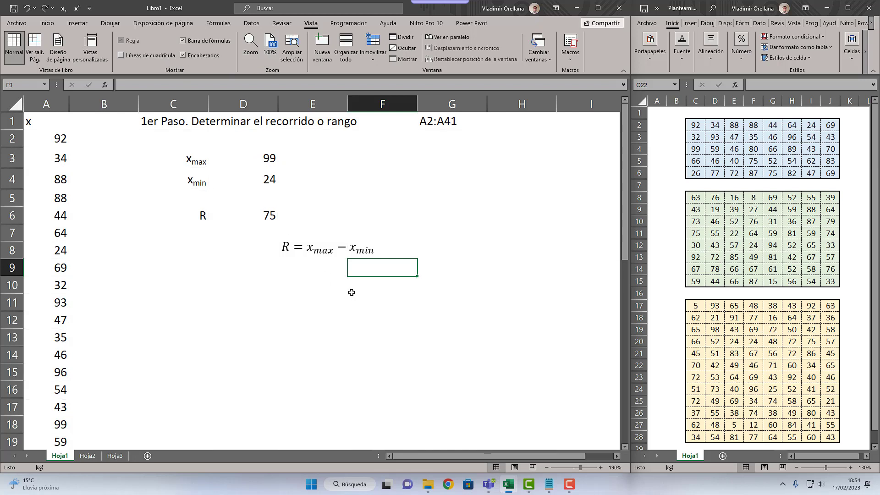
left_click(342, 255)
left_click_drag(342, 255, 258, 148)
Step: Enter the heading "2do Paso. Determinar la cantidad de clases o intervalos" in C8
left_click(207, 248)
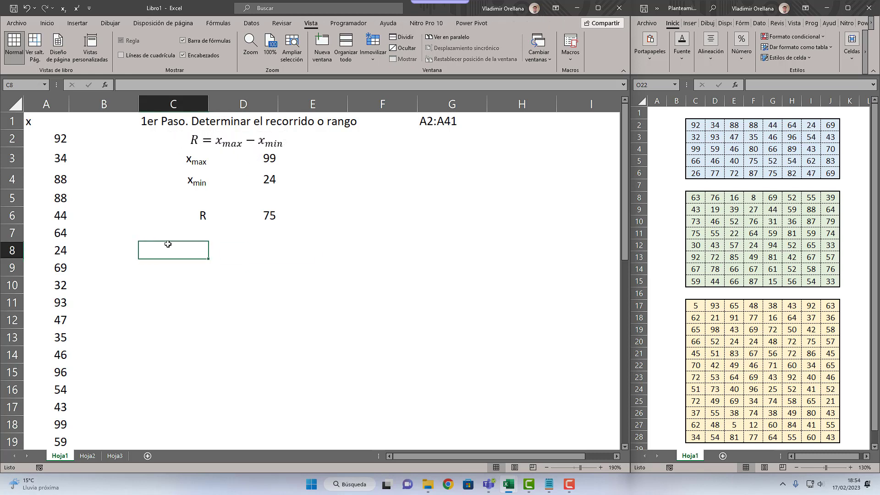
type("2do P")
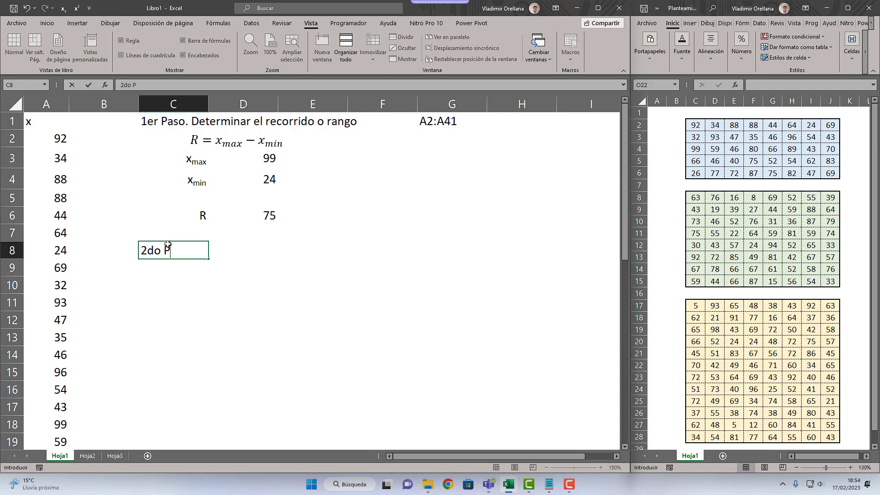
type("aso. Determinar la")
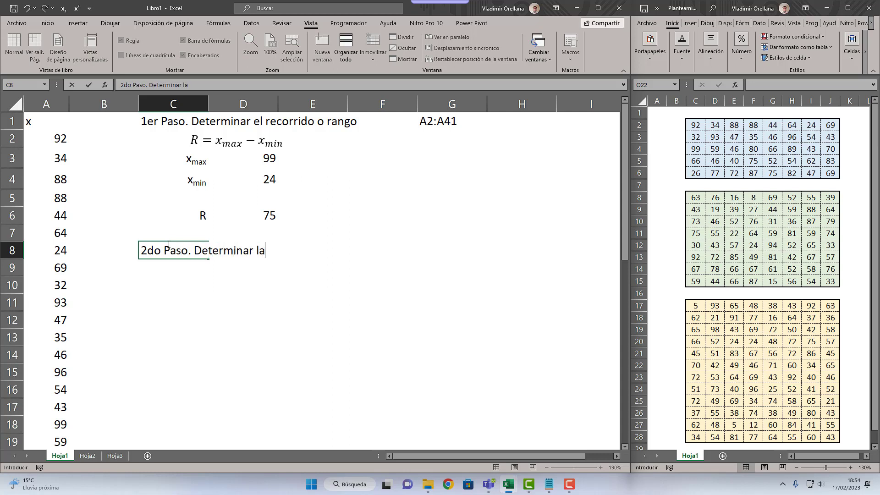
type(" cantidad de cla")
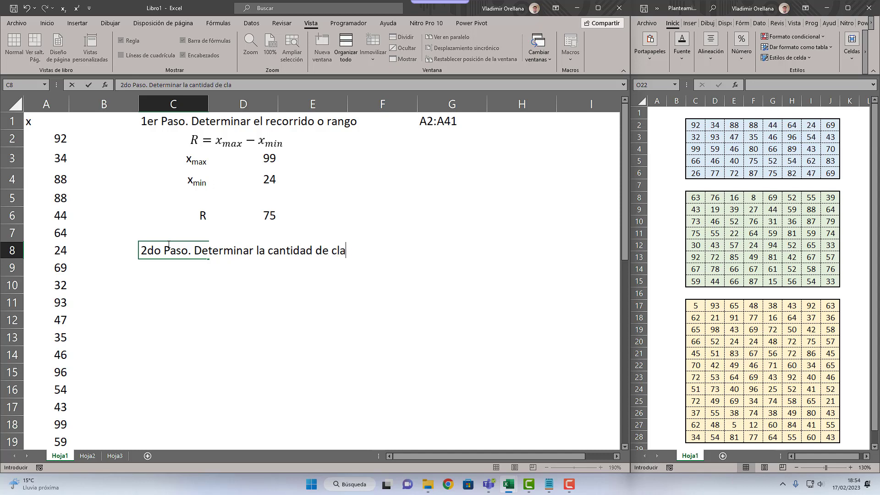
type("ses o intervalor")
key("BackSpace")
type("s")
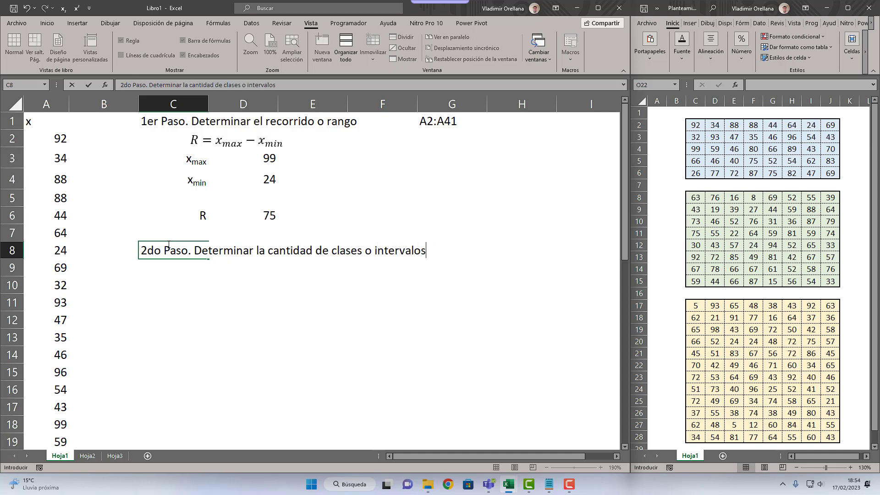
key("Return")
Step: Left-align the second step's heading in C8
left_click(169, 245)
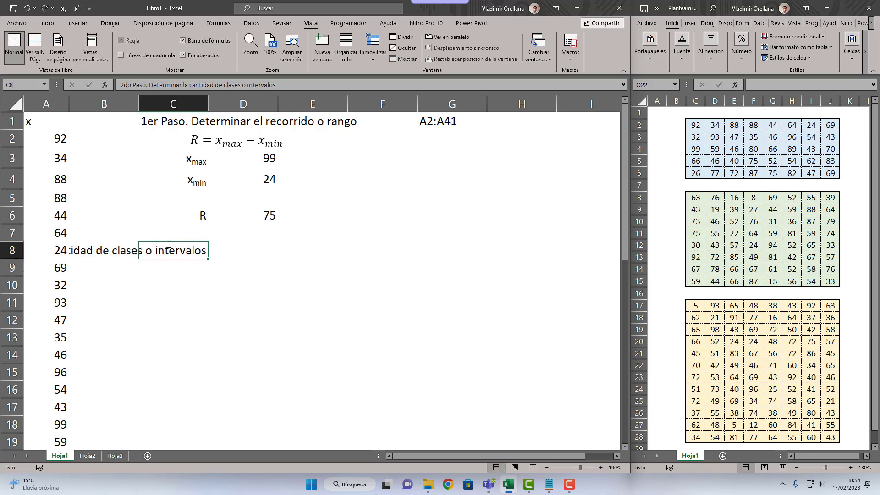
left_click(46, 23)
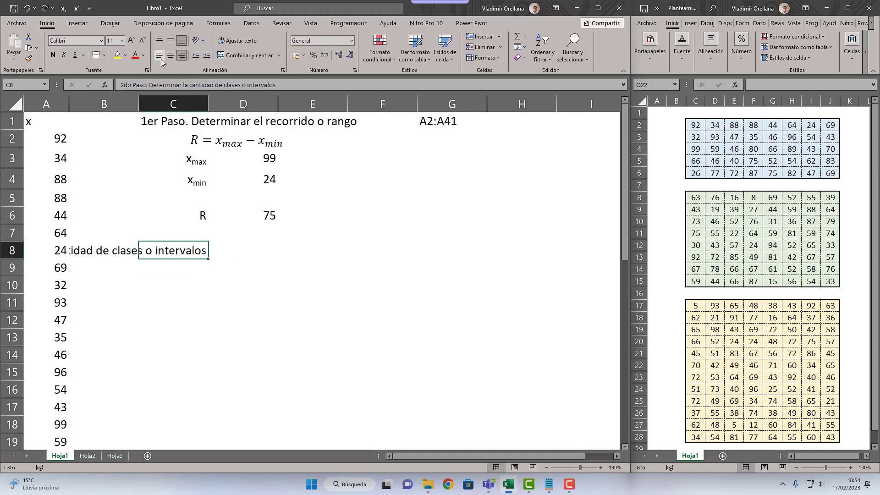
left_click(159, 55)
Step: Enter the label "n" in C10 and right-align it
left_click(206, 266)
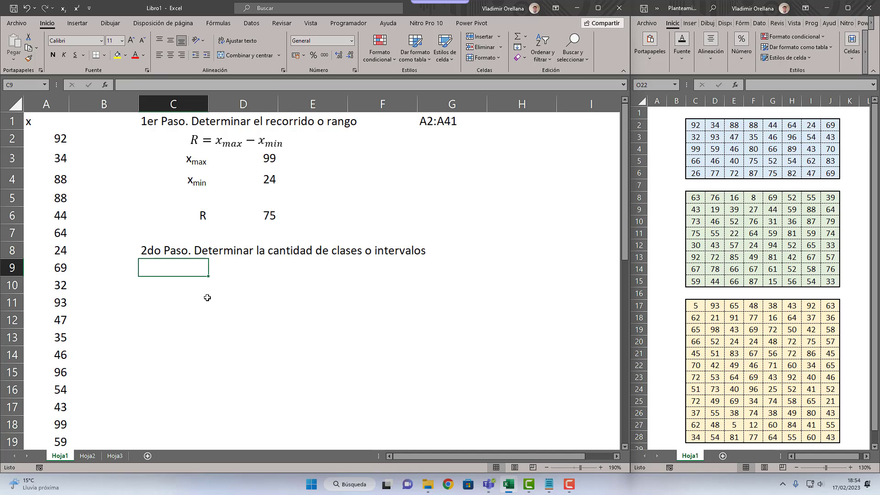
key("Down")
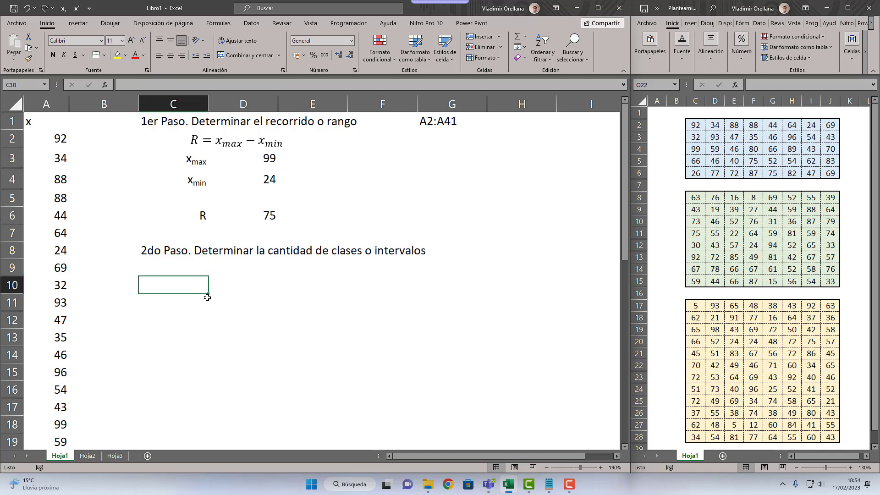
type("n")
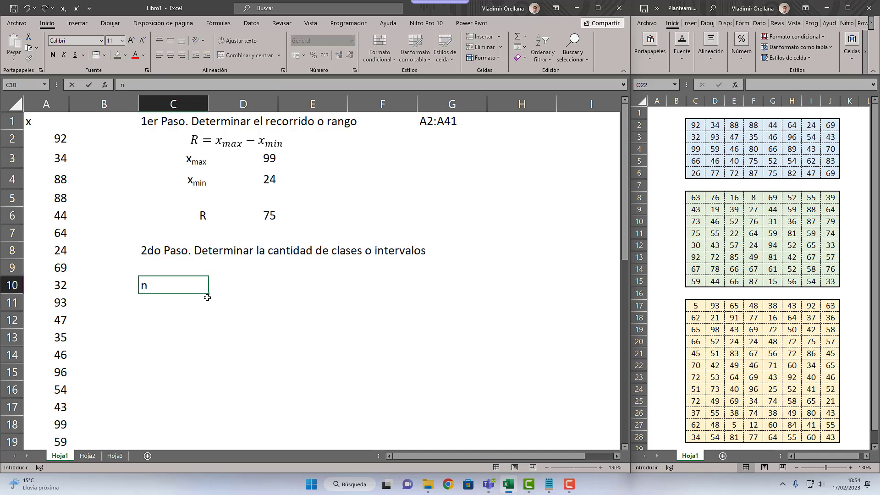
key("Return")
key("Up")
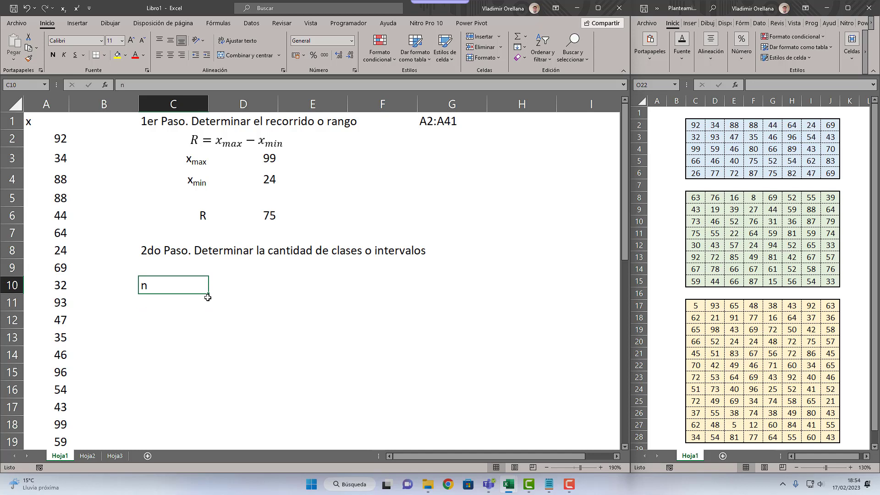
left_click(182, 55)
Step: Add a comment to C10 reading "N : Cantidad de la Población" and widen its box to fit the text on one line
right_click(202, 292)
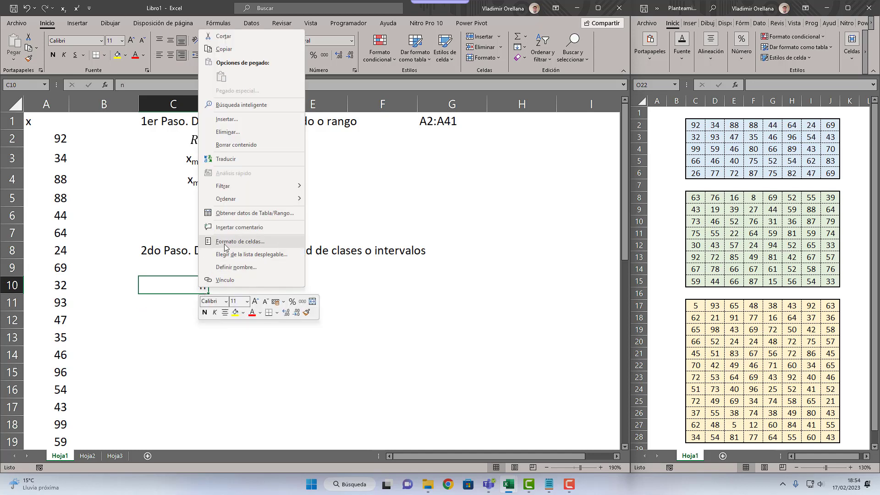
left_click(239, 227)
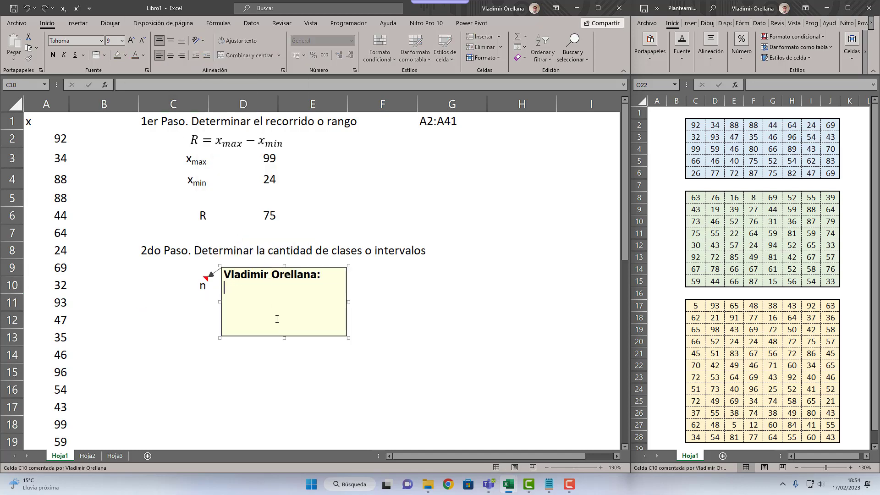
type("N : Cantidad de la Población")
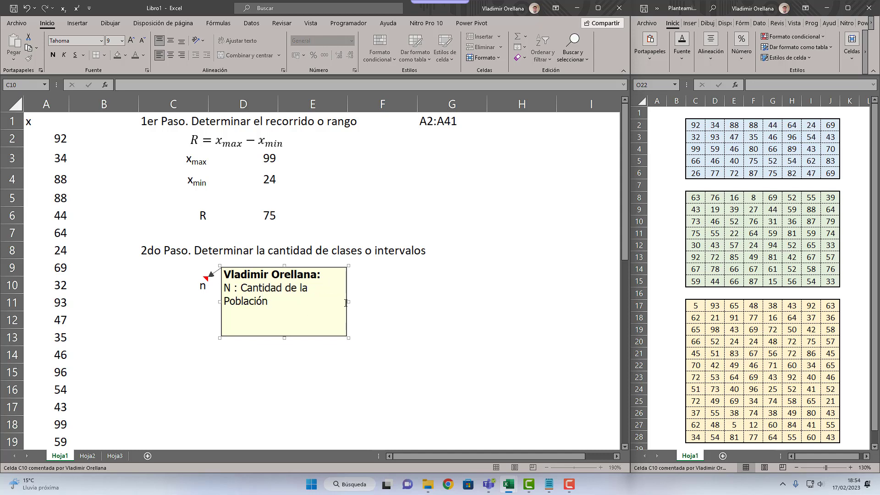
left_click_drag(347, 302, 370, 302)
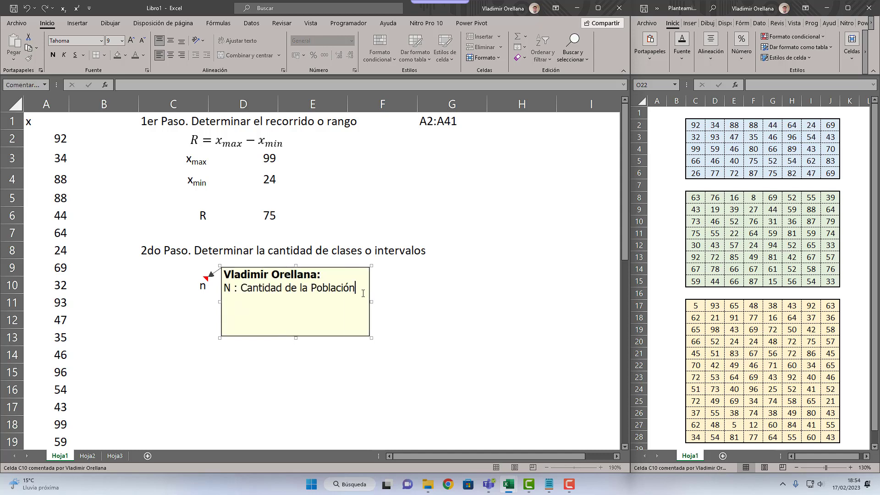
Step: Add a second line reading "n : Cantidad de la Muestra" to the comment on C10 and close the comment
key("Return")
type("na")
type(":")
key("BackSpace")
type(": Cantidad de la")
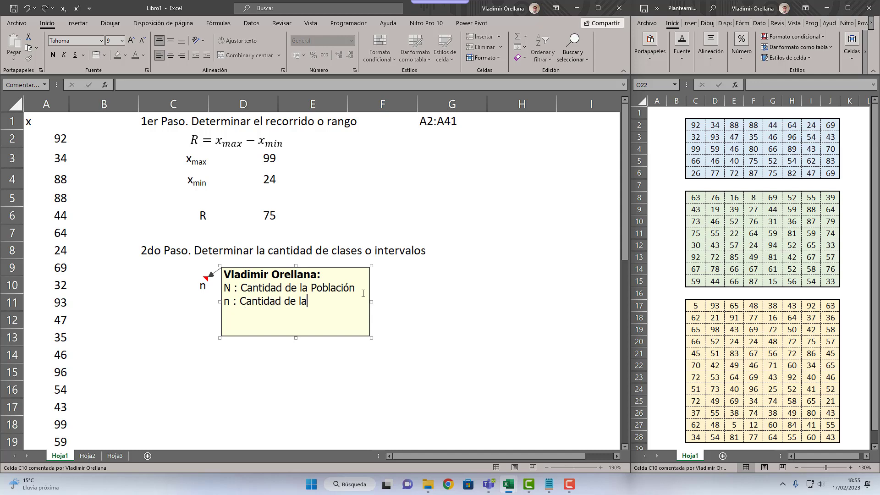
type(" Muestra")
left_click(389, 293)
left_click(329, 291)
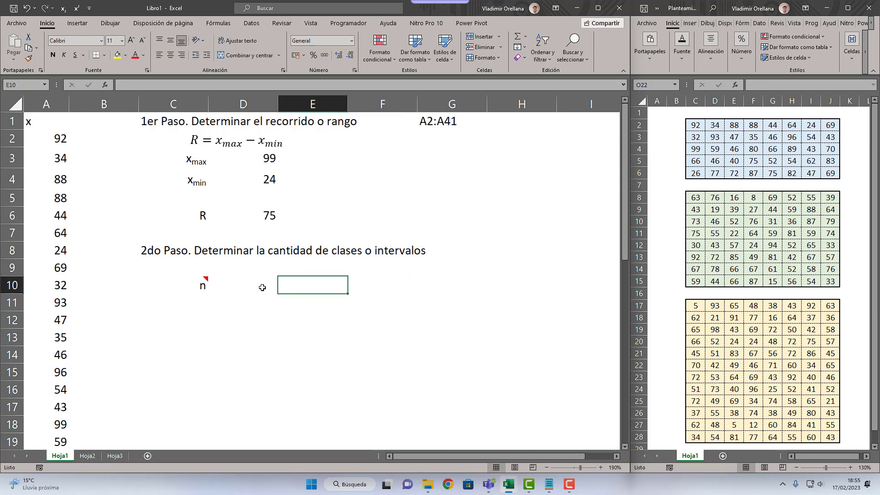
Step: Count the x data in D10 with the formula =CONTAR(A2:A41)
left_click(262, 287)
type("=")
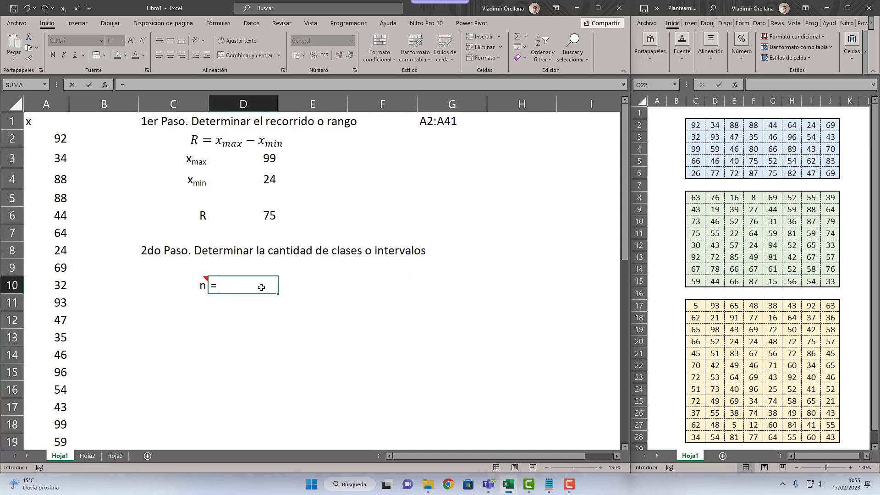
type("contar(")
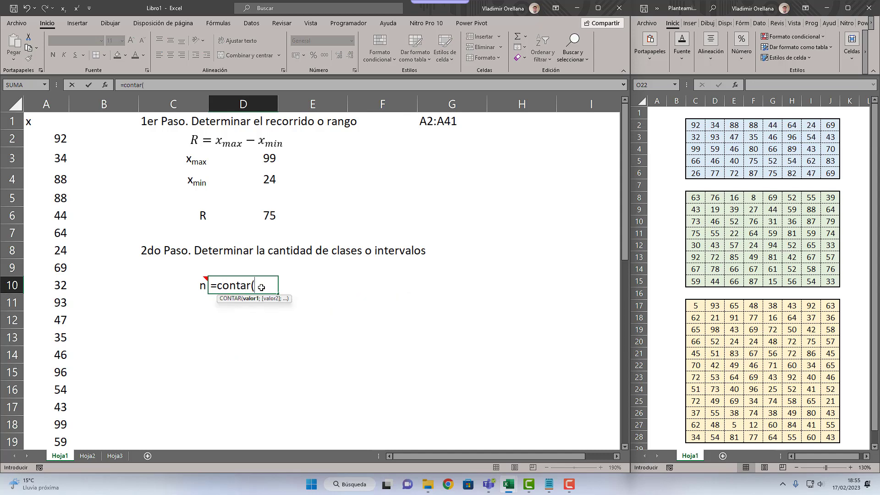
type("a2")
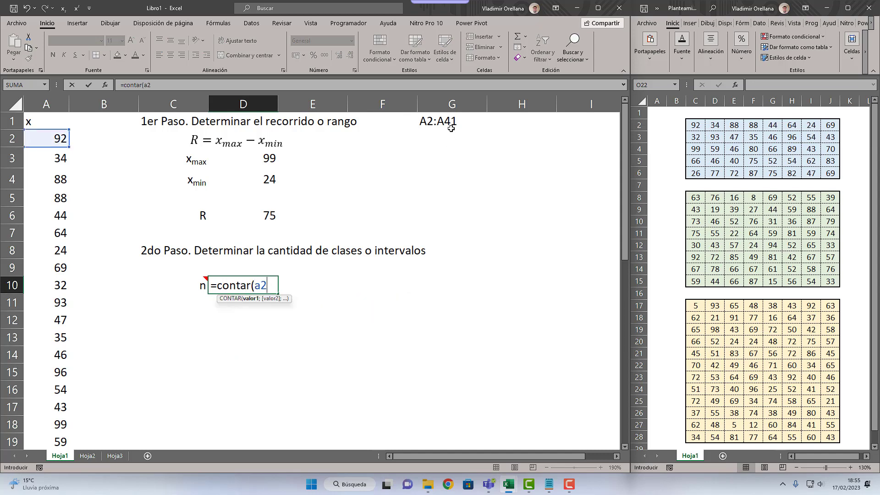
type(":a")
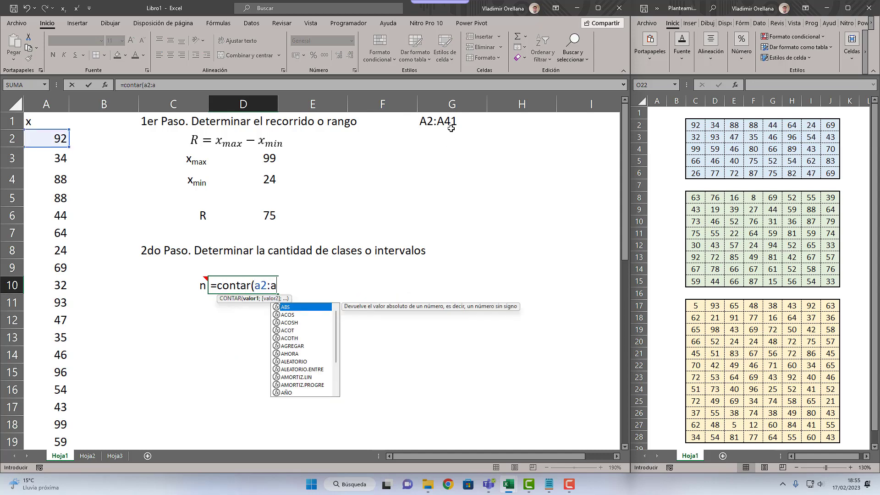
type("41)")
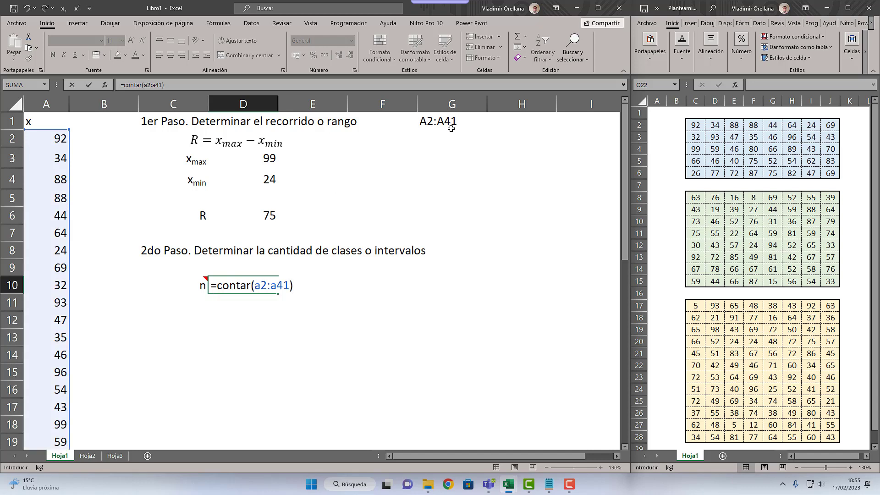
key("Return")
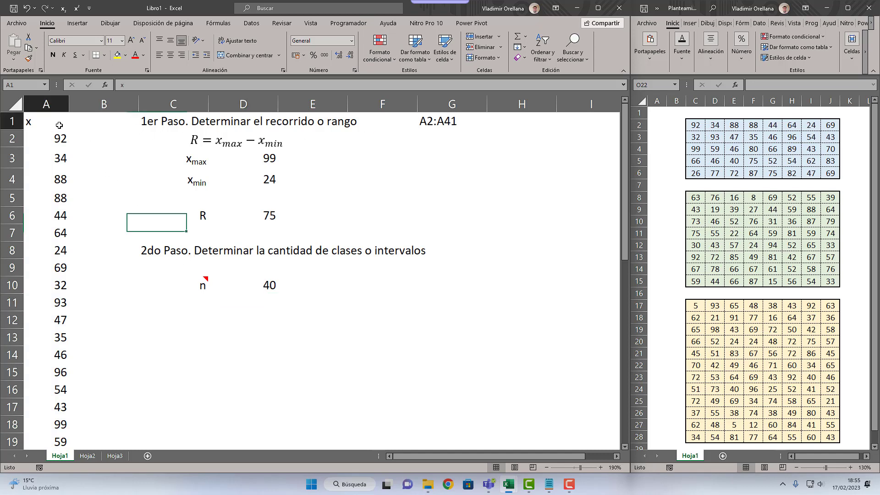
Step: Review the x values in column A and the range counted by the formula in D10
left_click_drag(59, 251, 73, 362)
left_click(53, 182)
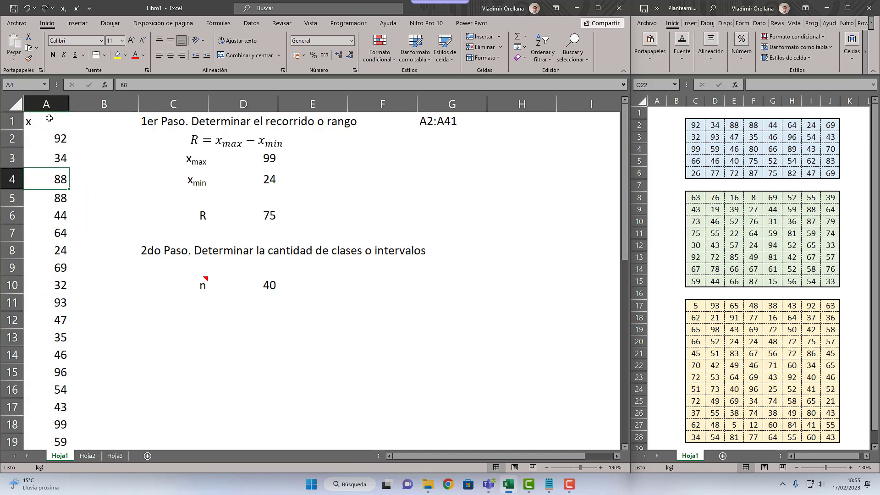
left_click_drag(50, 120, 52, 360)
left_click(53, 338)
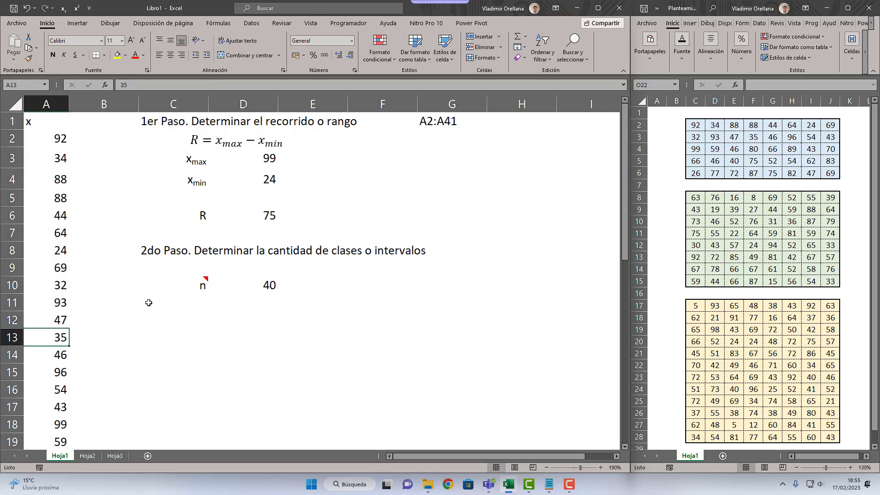
double_click(260, 285)
left_click_drag(263, 285, 302, 285)
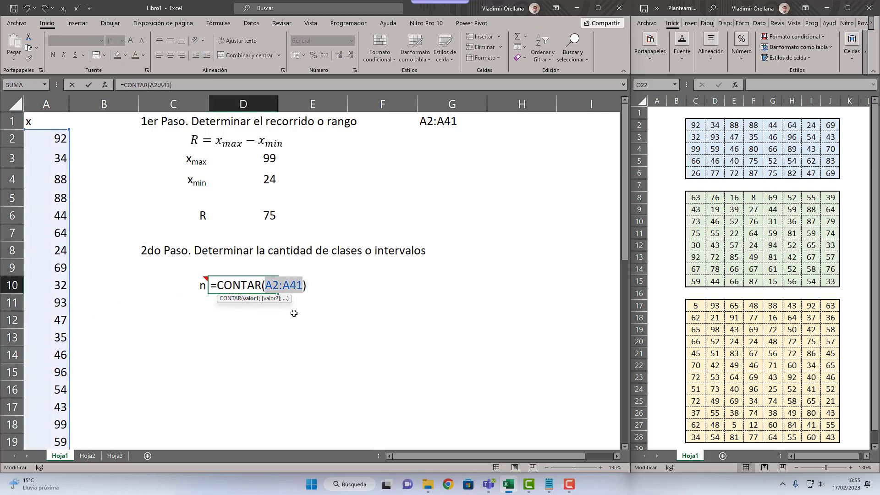
key("Return")
Step: Enter the label "k" in C11 and right-align it
left_click(204, 308)
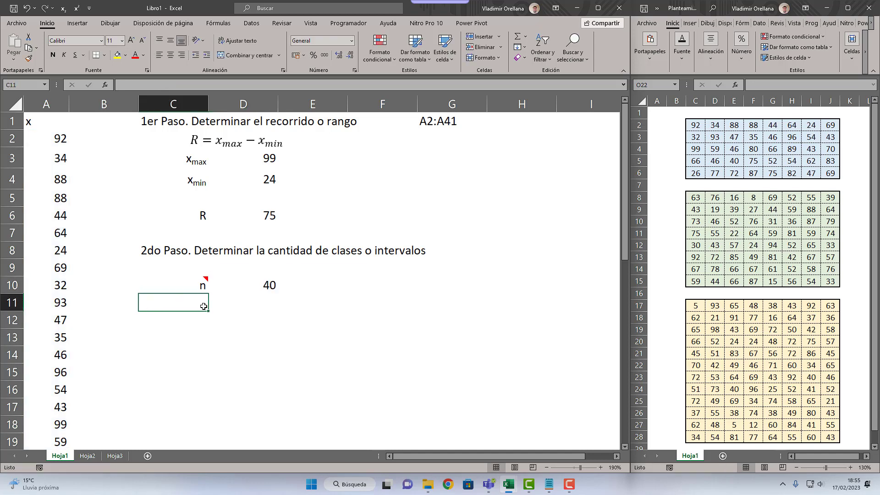
type("k")
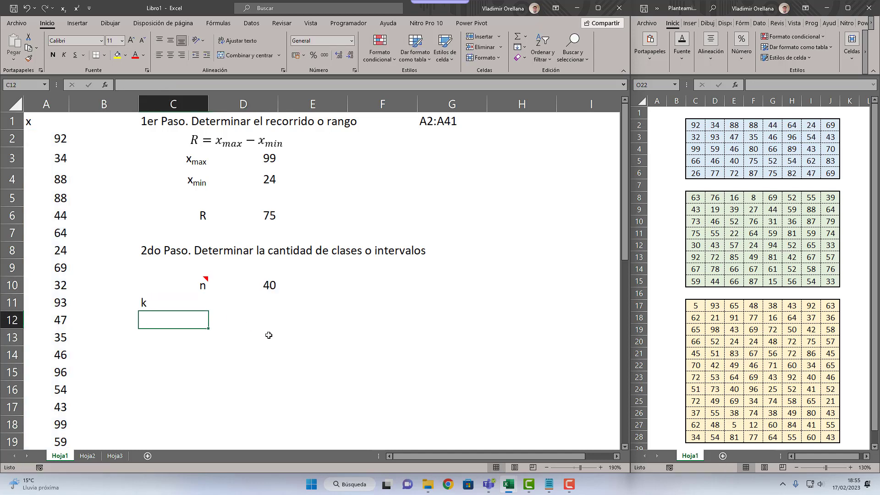
left_click(182, 55)
left_click(217, 305)
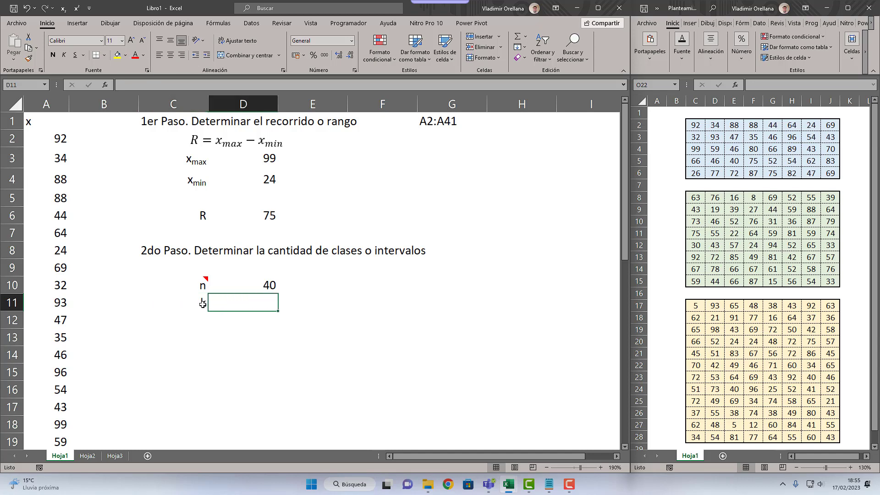
Step: Insert a new equation beside D10 and start it with "k = 1 +"
left_click(318, 286)
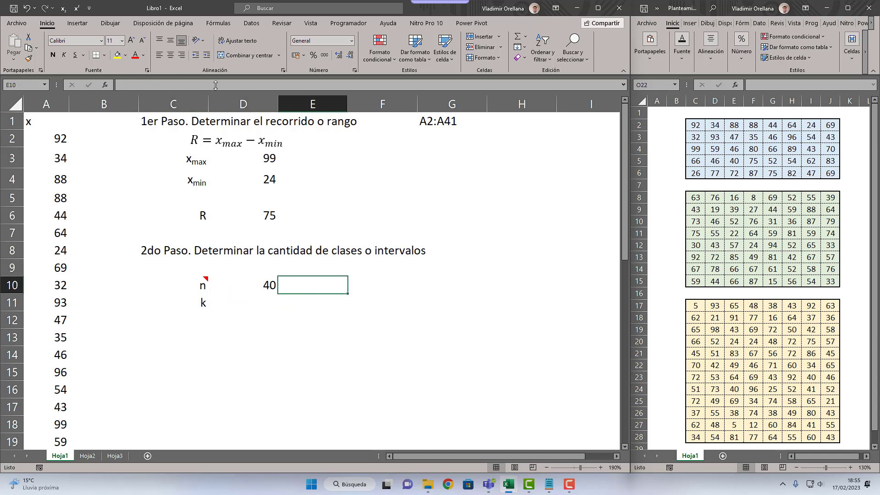
left_click(77, 23)
left_click(566, 46)
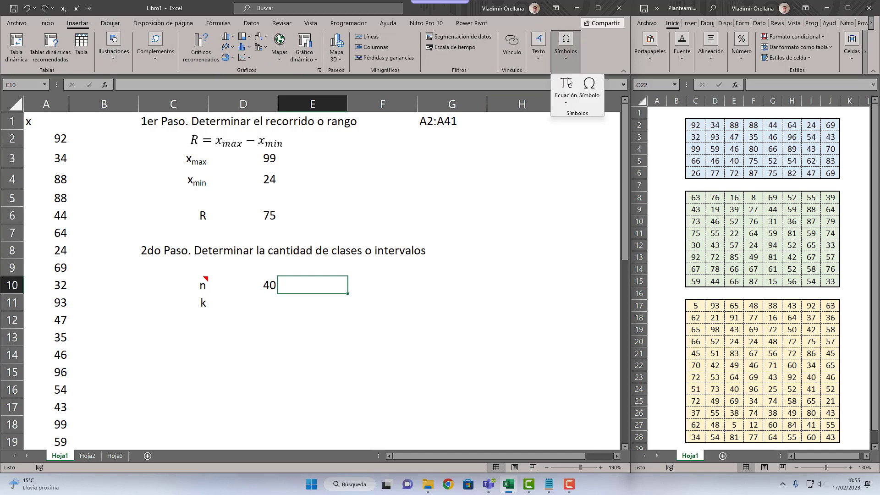
left_click(563, 85)
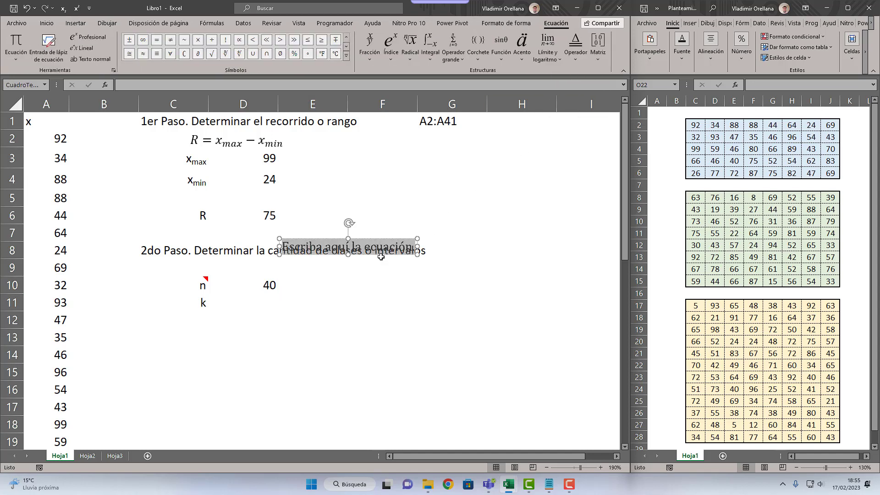
left_click_drag(381, 257, 386, 295)
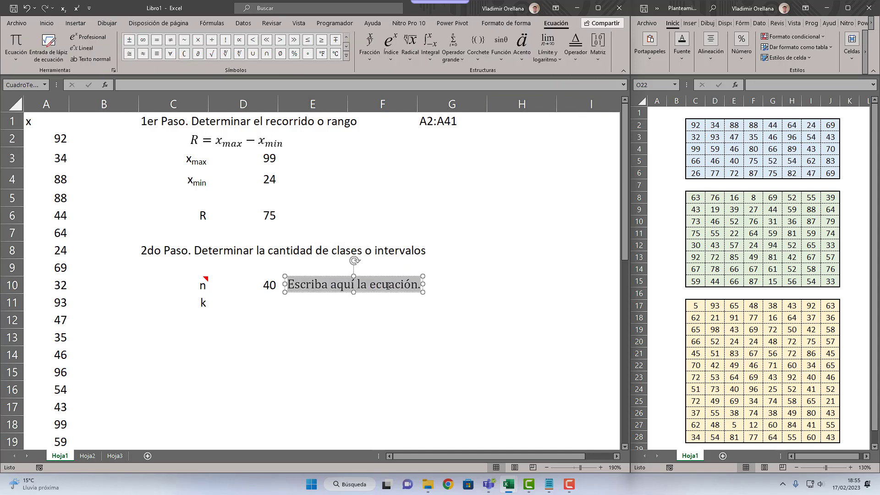
type("k = ")
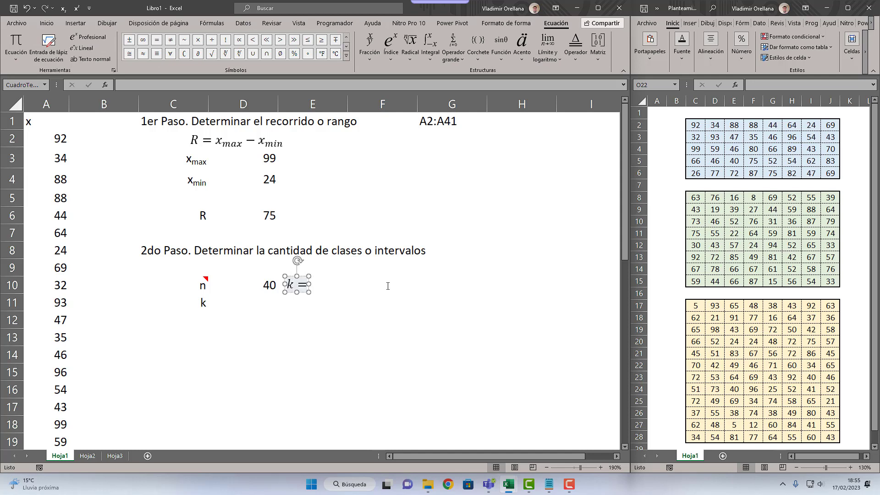
type("1 +")
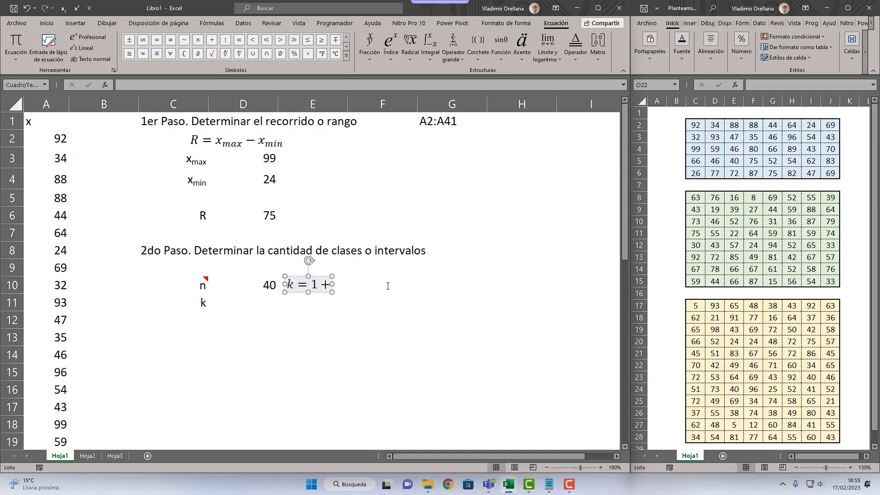
Step: Complete the equation with the base-2 logarithm of n and move it to row 9, under the second step's heading
left_click(547, 51)
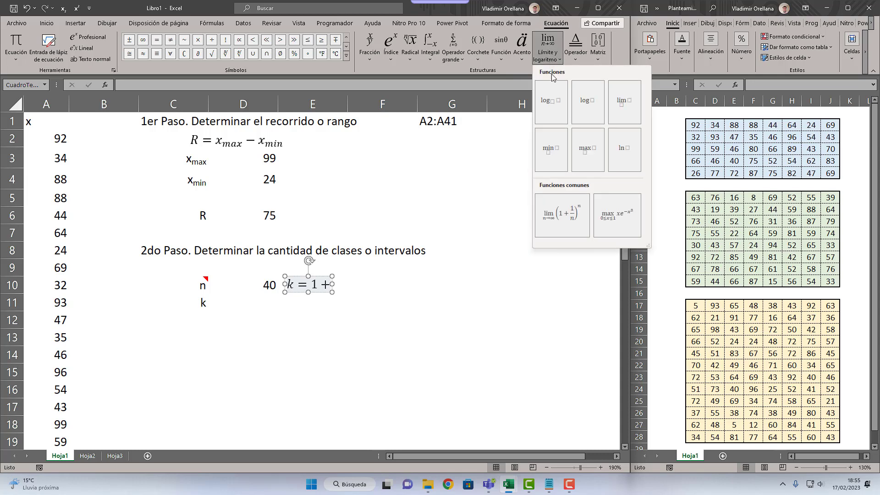
left_click(554, 99)
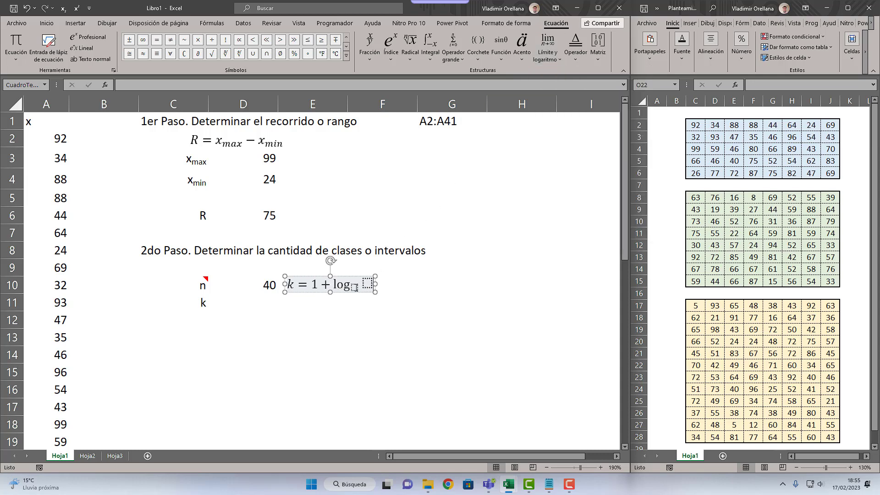
type("2")
left_click(367, 284)
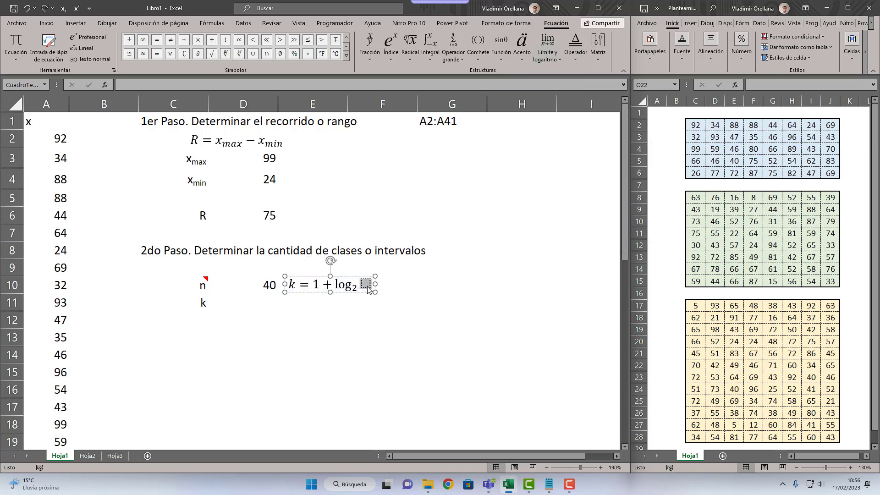
type("n")
left_click_drag(337, 292, 255, 277)
left_click(295, 285)
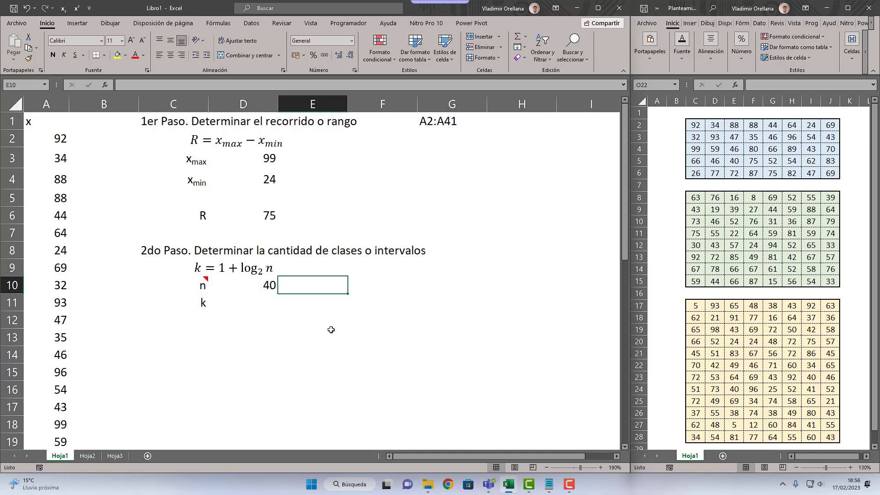
Step: Calculate k in D11 with the formula =1+LOG(D10;2)
key("Left")
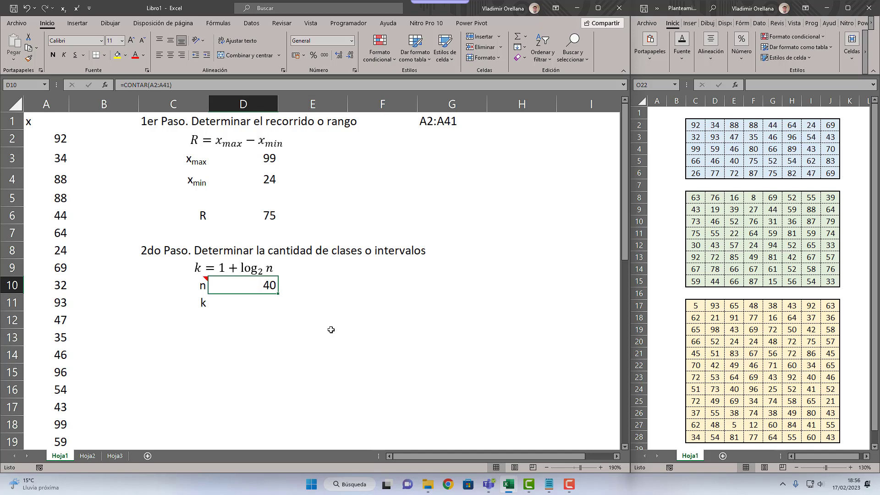
left_click(266, 270)
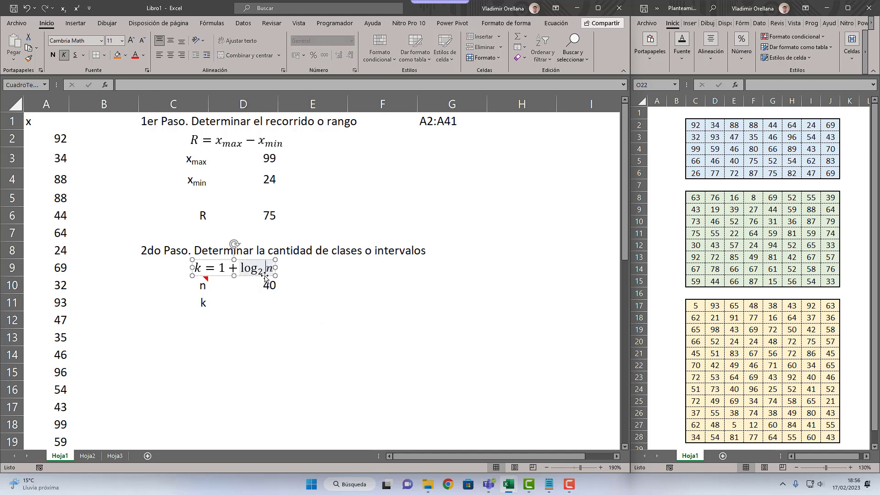
left_click(271, 305)
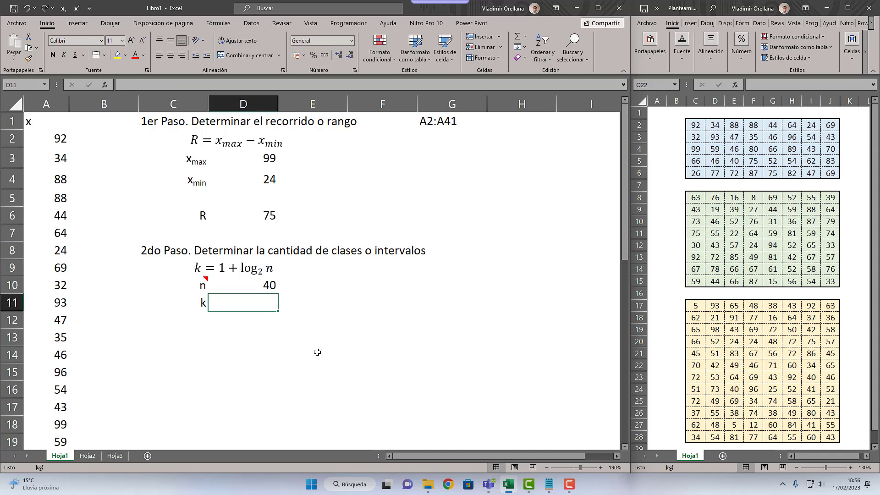
type("=")
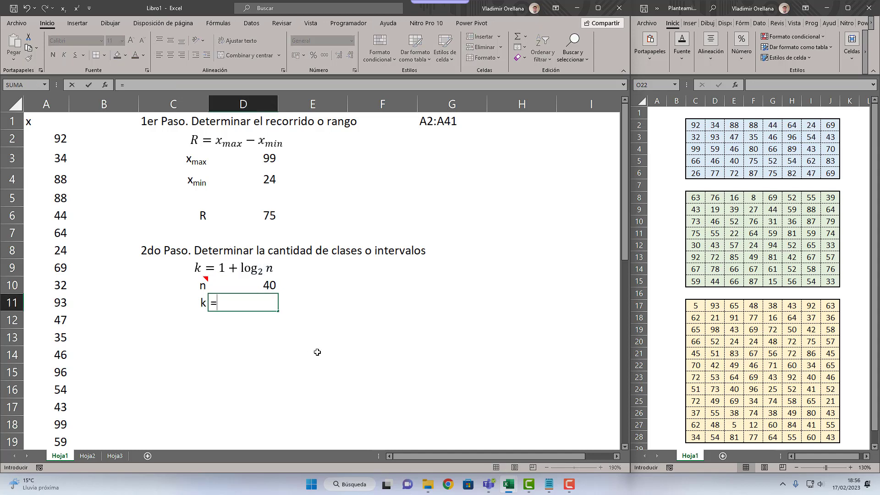
type("1+LOG(")
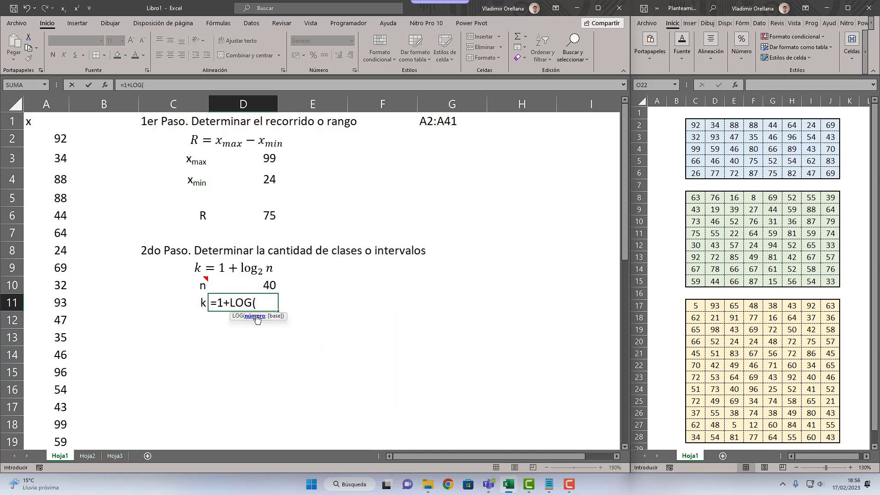
left_click(270, 284)
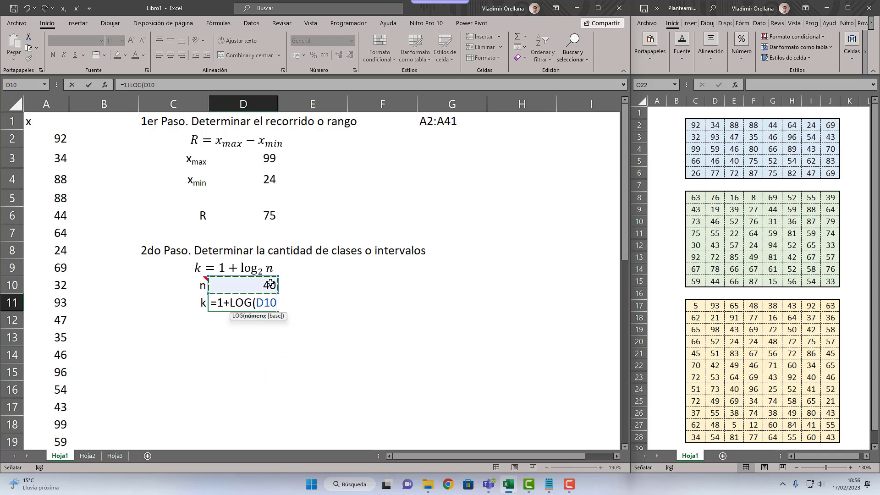
type(";2)")
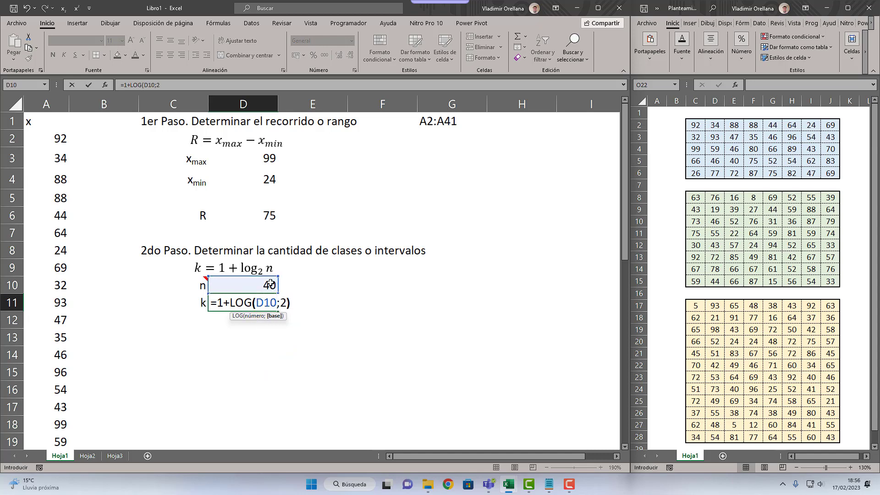
key("Return")
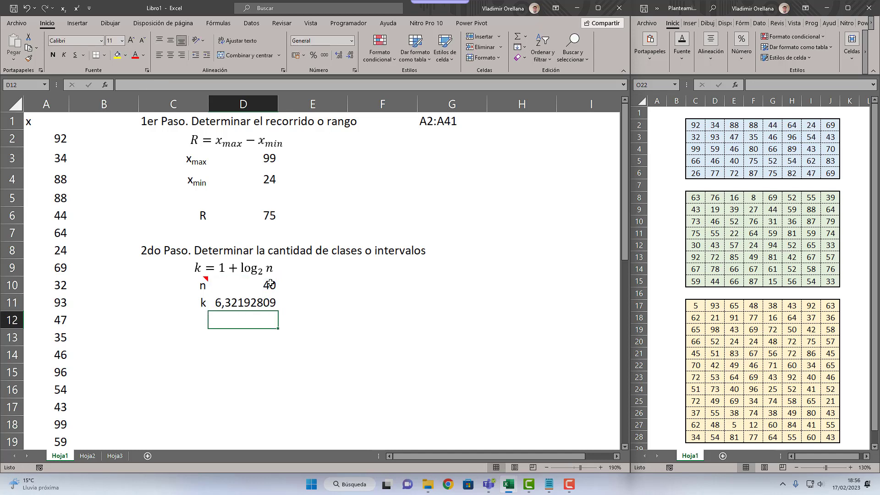
Step: Open the Windows Calculator, switch it to scientific mode and enlarge its window
key("Up")
key("super")
type("calc")
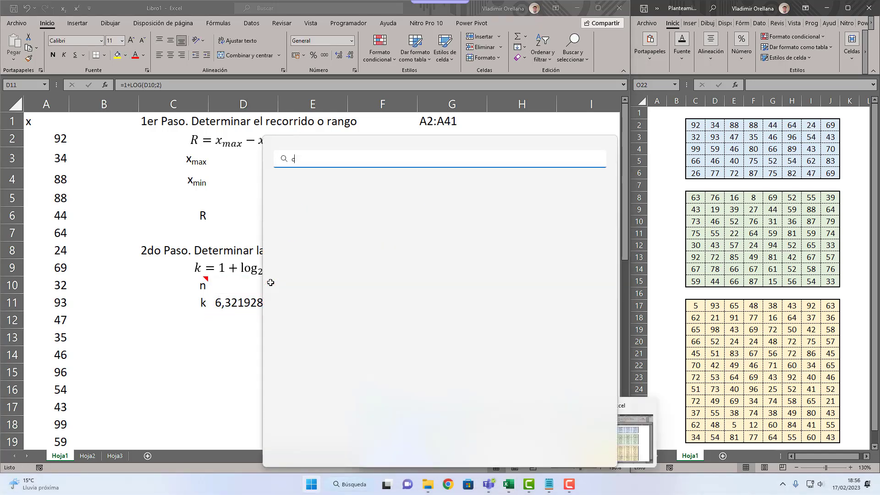
key("Return")
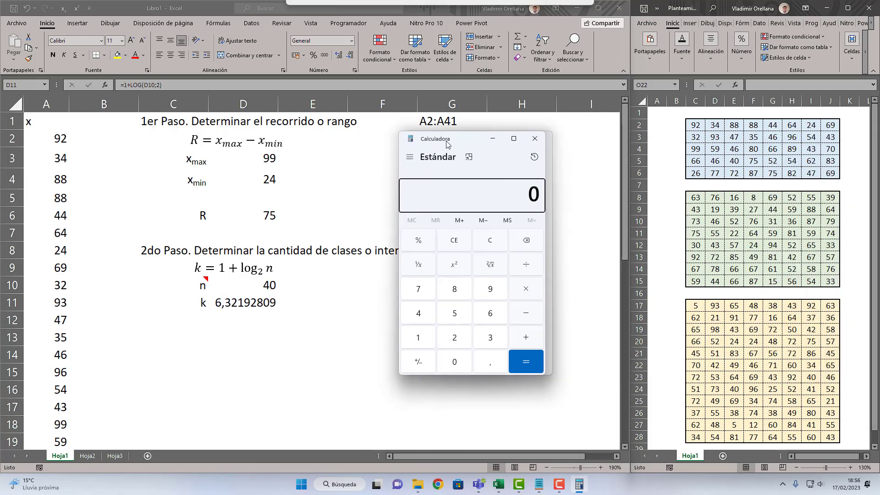
left_click(410, 158)
left_click(432, 211)
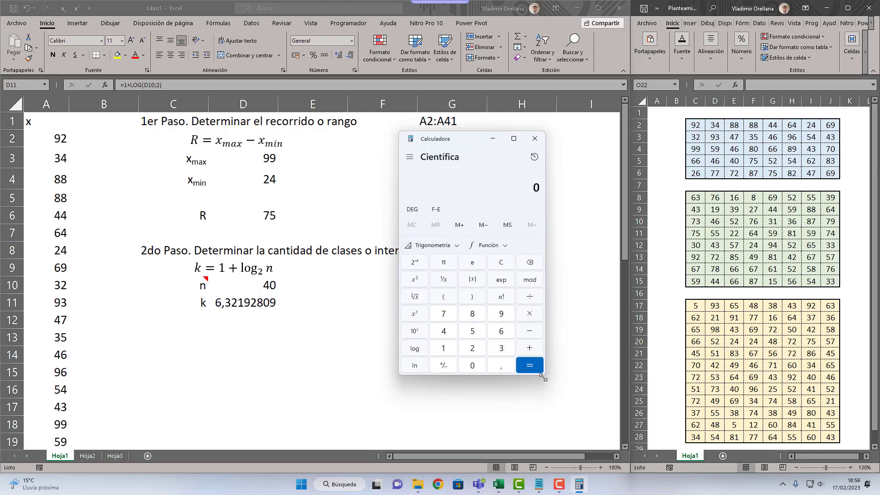
left_click_drag(544, 375, 690, 429)
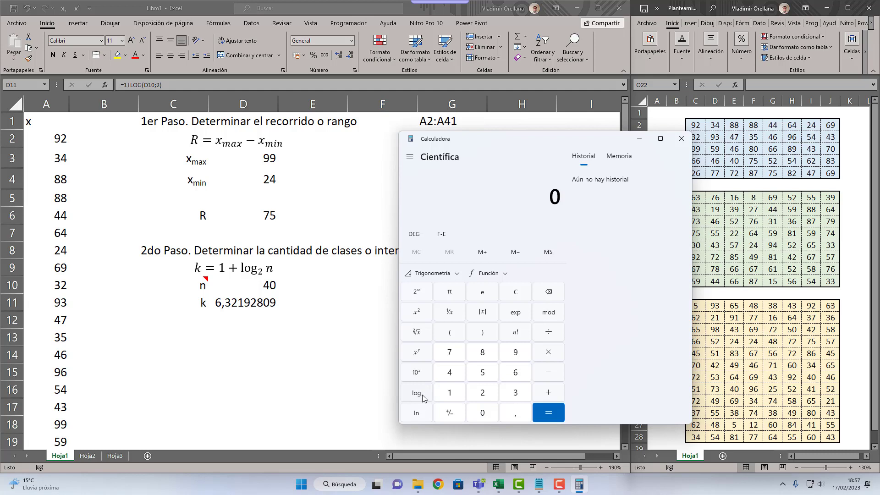
left_click(450, 393)
left_click(547, 393)
left_click(417, 393)
left_click(438, 369)
left_click(484, 413)
left_click(544, 336)
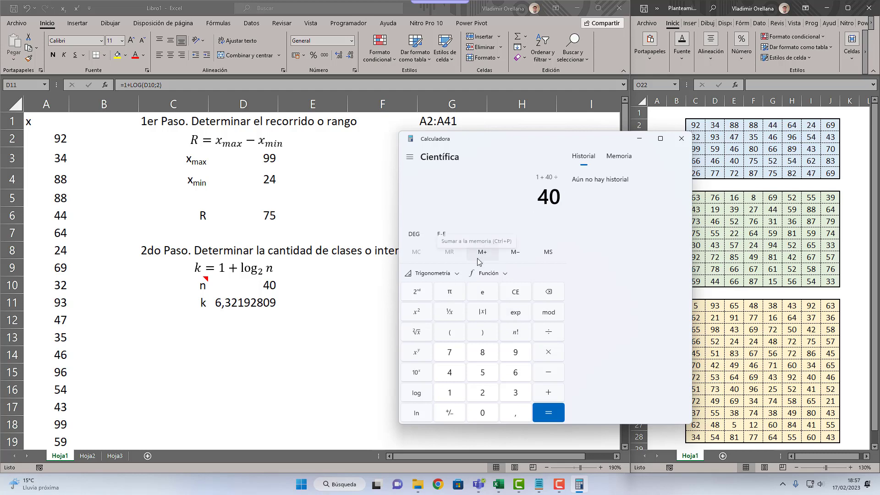
key("Escape")
Step: Check the k value by calculating 1 + log(40) ÷ log(2), and close the calculator
type("1")
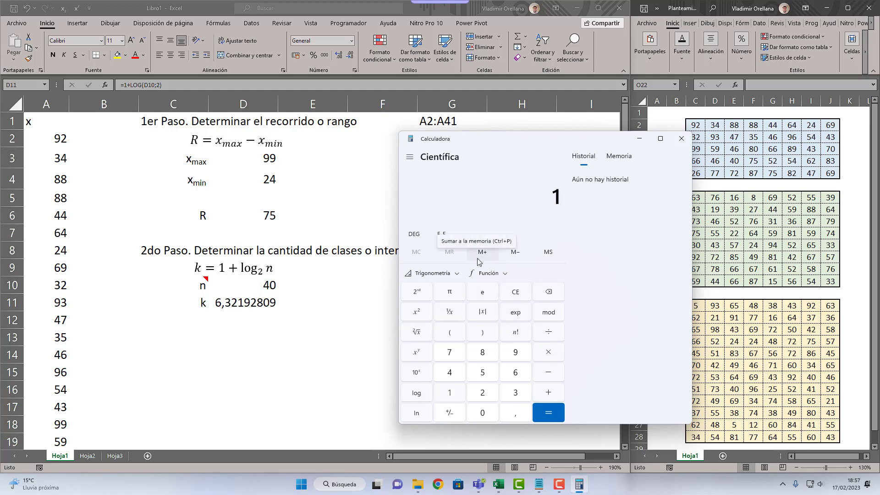
type("40")
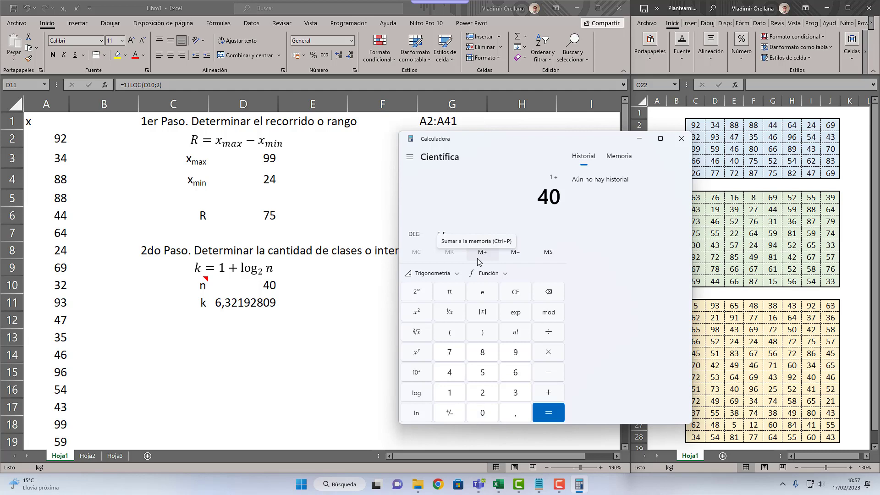
left_click(416, 394)
key("slash")
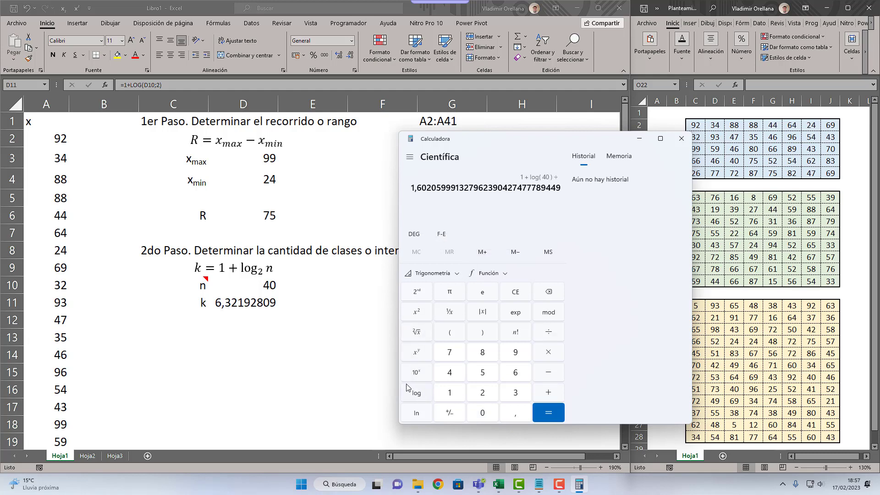
type("2")
left_click(406, 387)
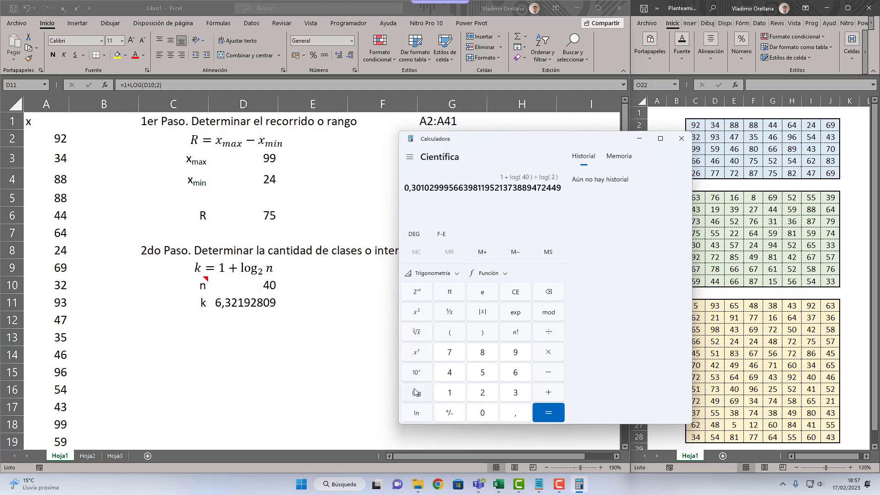
left_click(548, 412)
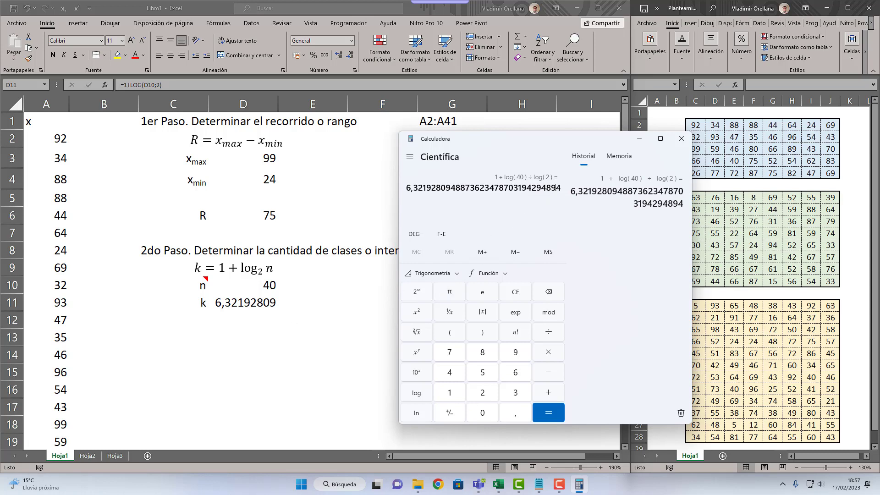
left_click(681, 139)
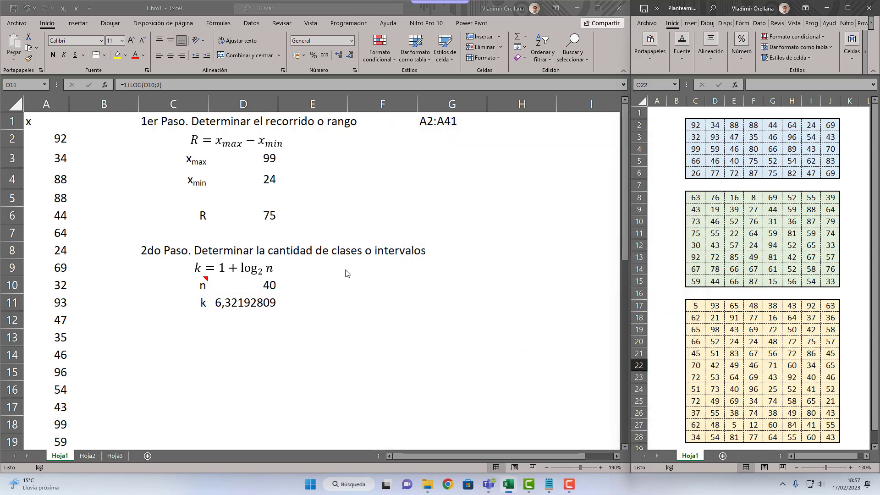
Step: Enter the note "Regla de redondeo sugeridad - El número obtenido redondear al IMPAR más próximo" in C13
left_click(202, 333)
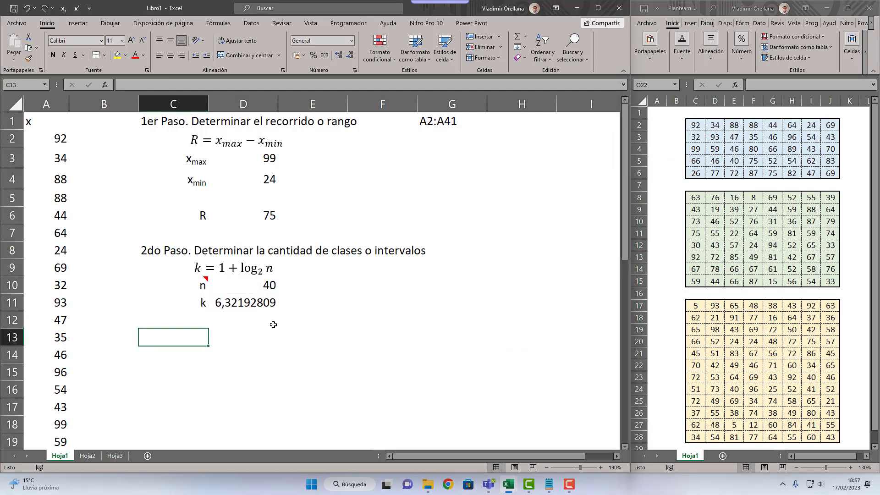
type("Re")
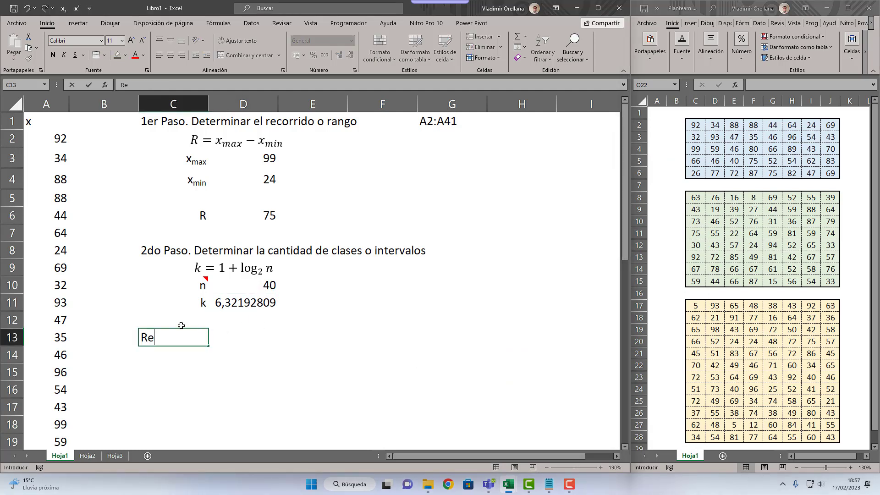
type("gla de redond")
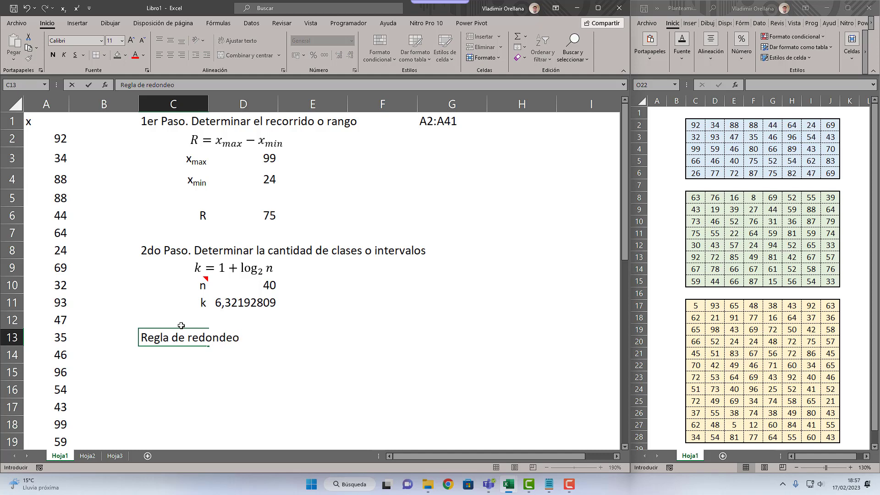
type("eo sugeridad")
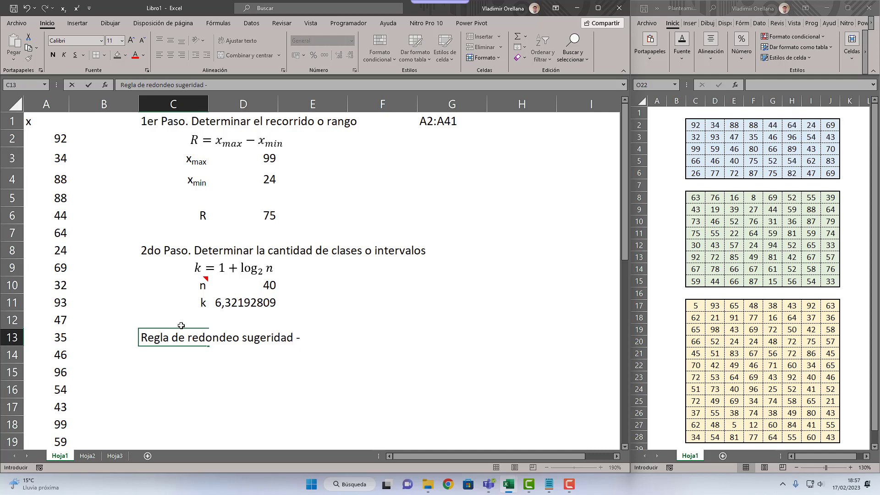
type("- El número obtenido")
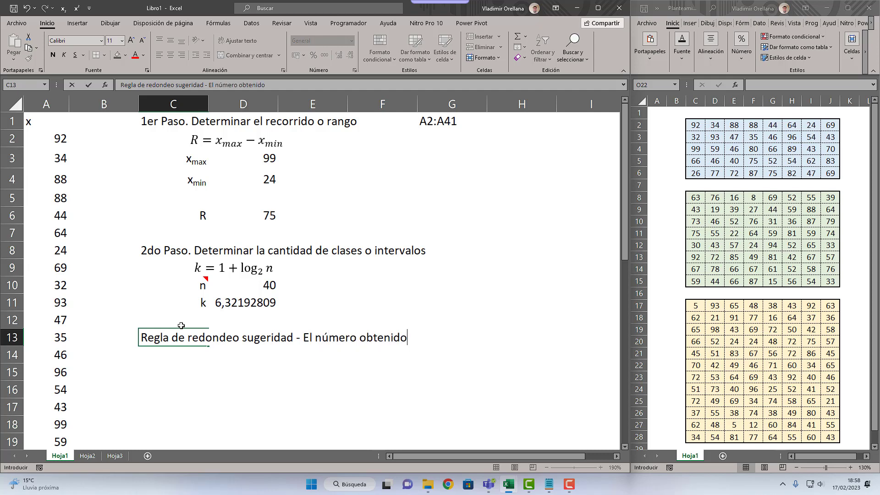
type(" redondea")
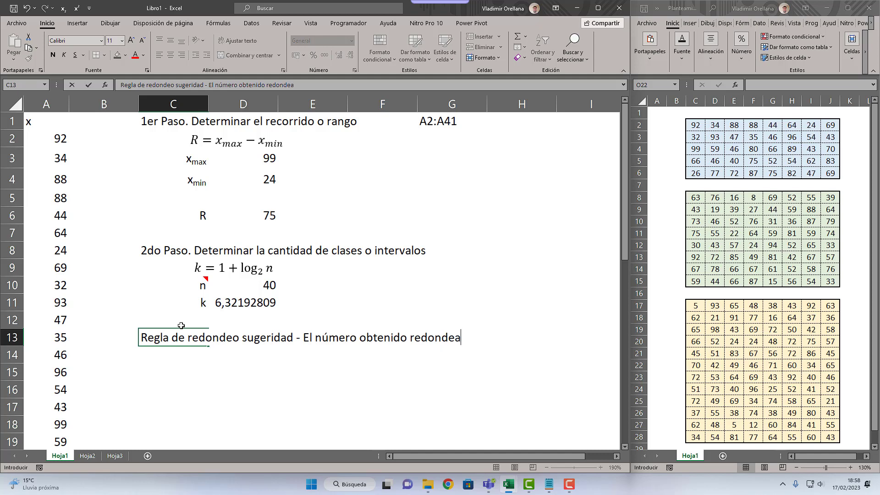
type("r al IMPAR")
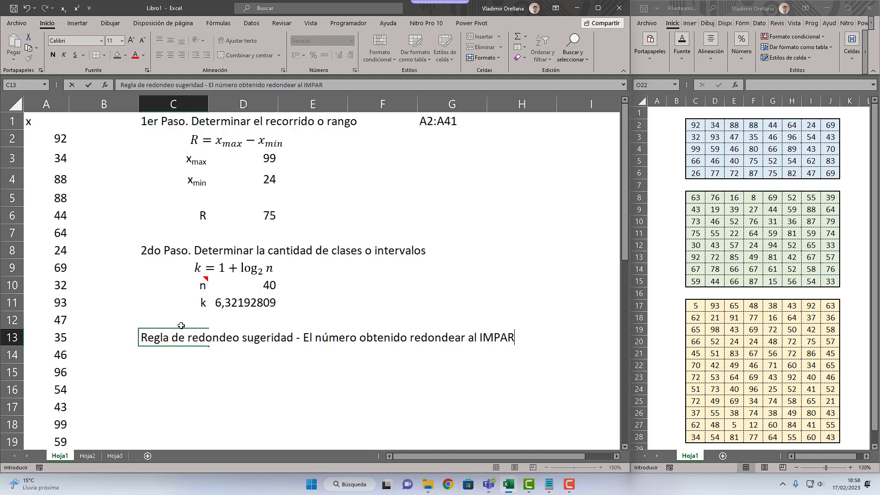
type(" más pro")
type("óx")
type("imo")
key("Return")
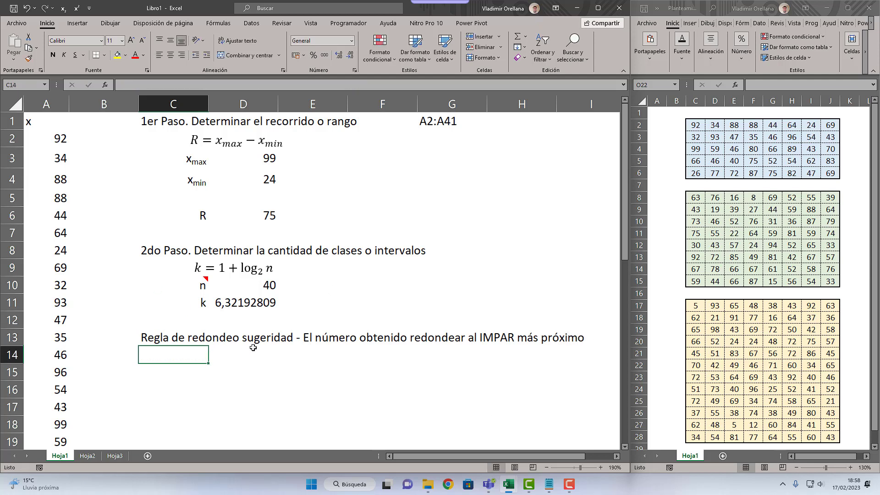
Step: Move the rounding-rule note from C13 to D13 and format it in italics
left_click(146, 337)
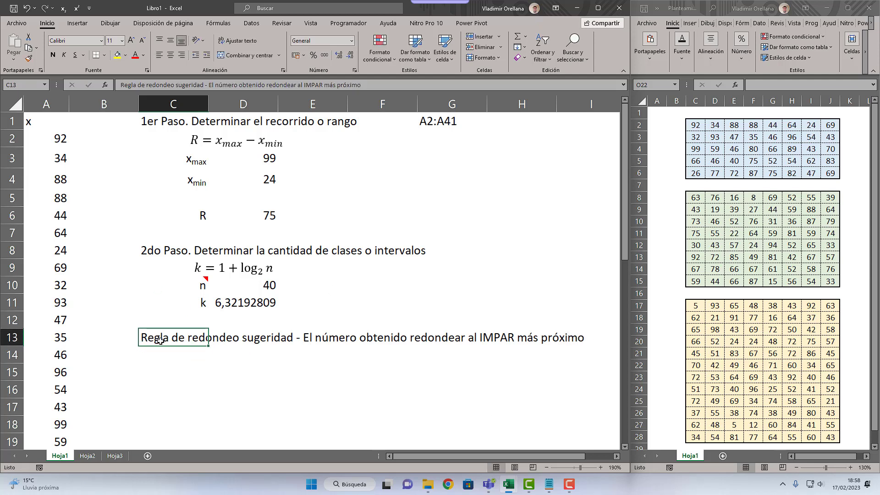
left_click_drag(162, 347, 233, 347)
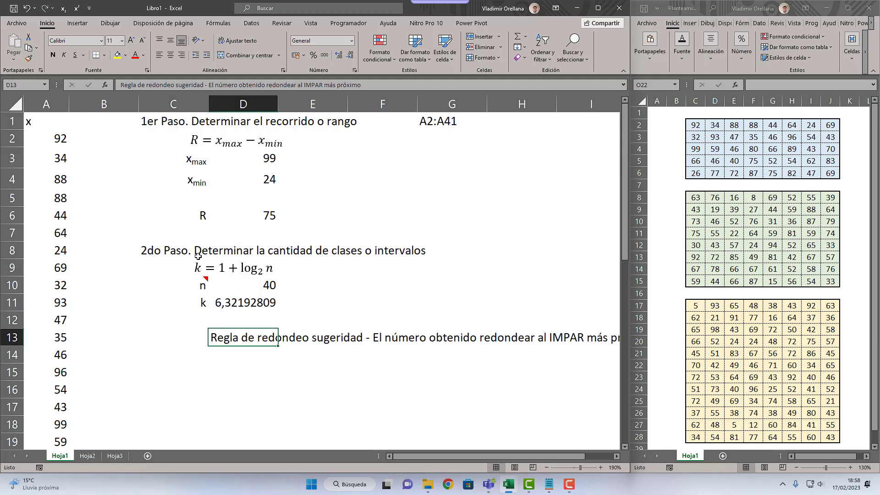
left_click(64, 55)
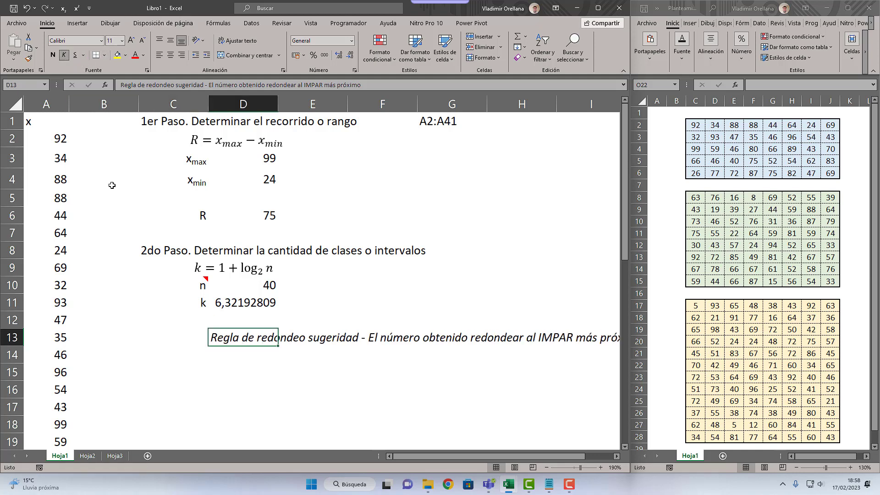
Step: Enter the heading "3er Paso. Determinar la amplitud" in C15
left_click(153, 356)
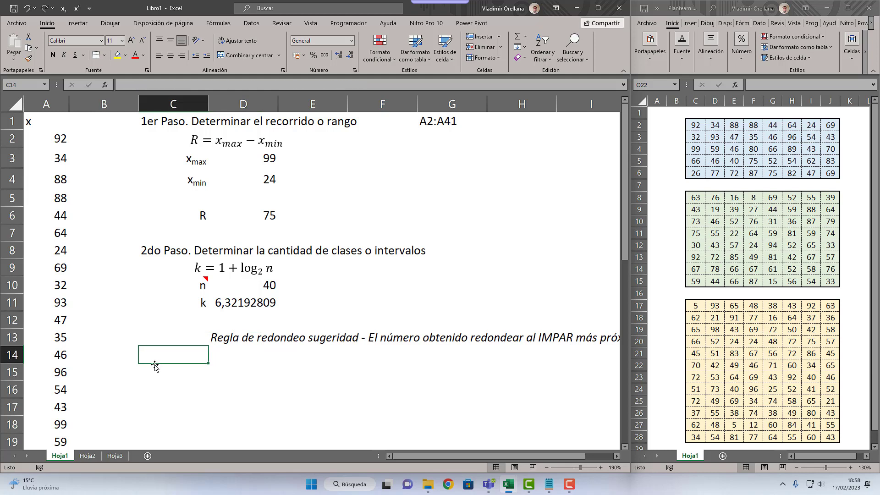
left_click(158, 382)
left_click(173, 373)
type("3")
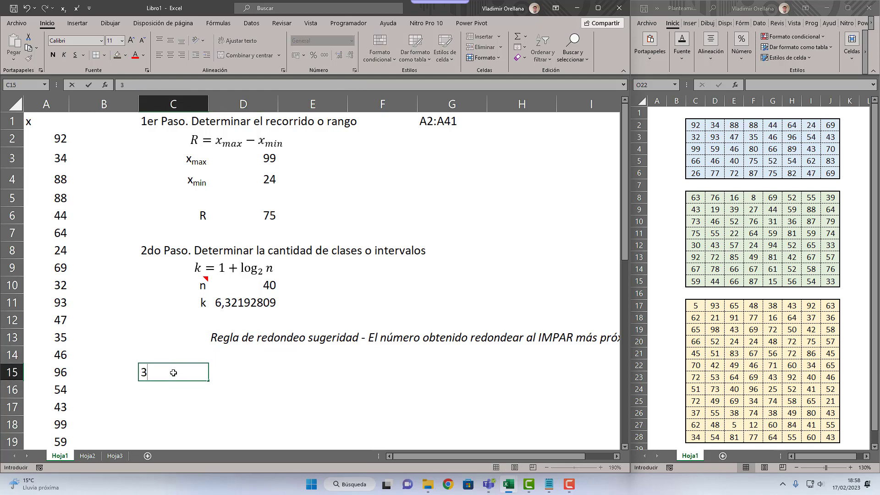
type("er Paso. Determinar la am")
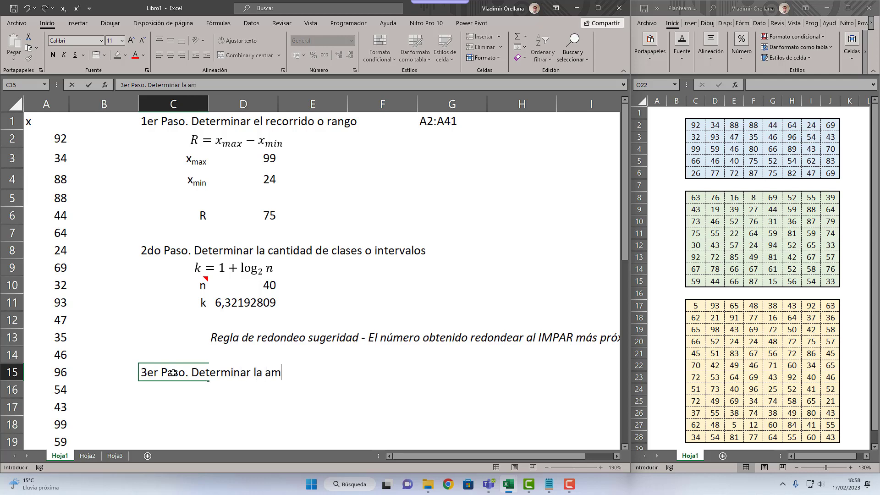
type("plitud")
key("Return")
key("Right")
key("Left")
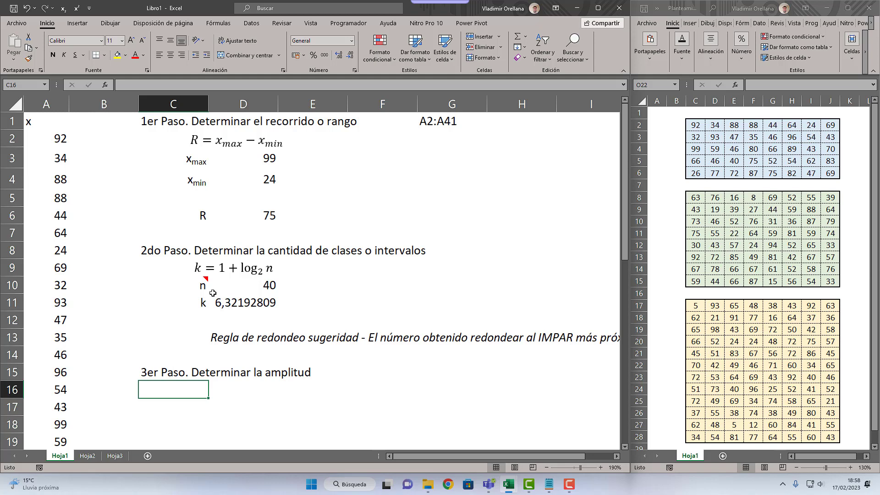
scroll(248, 346, "down", 2)
scroll(255, 339, "up", 1)
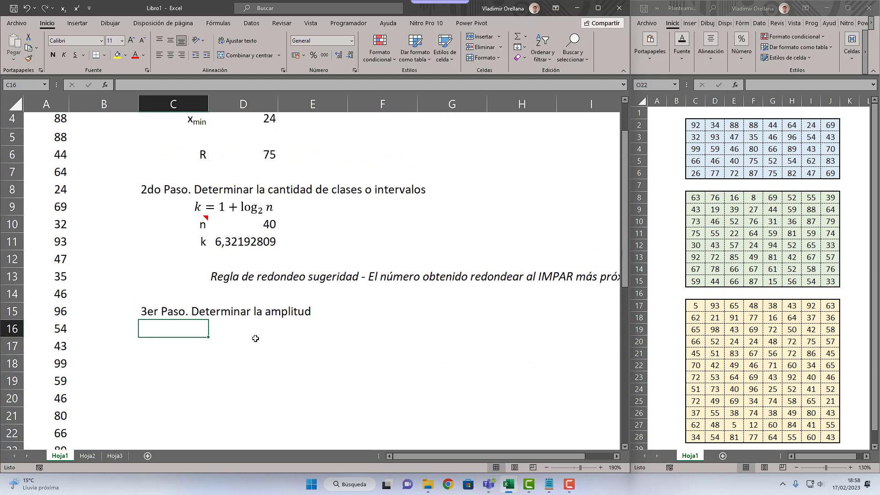
scroll(255, 338, "up", 1)
scroll(256, 320, "down", 1)
scroll(197, 220, "up", 1)
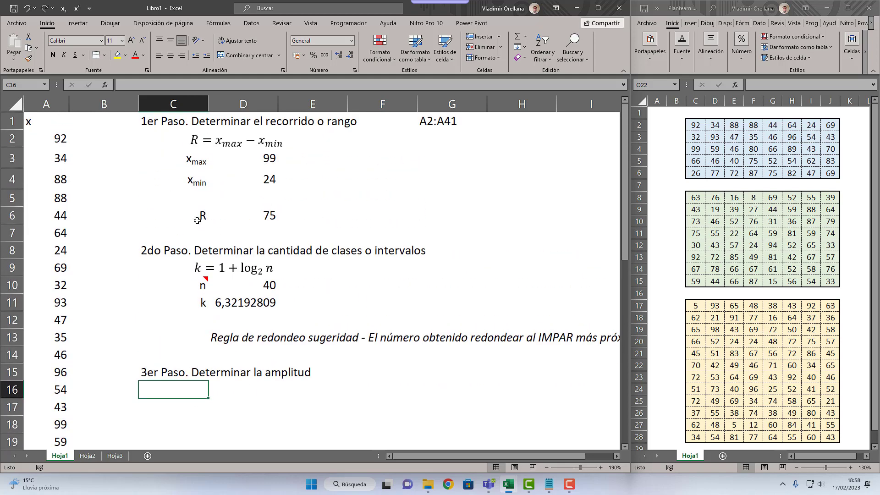
Step: Insert a new equation, place it below the third step's heading and start it with "A ="
left_click(77, 23)
left_click(566, 62)
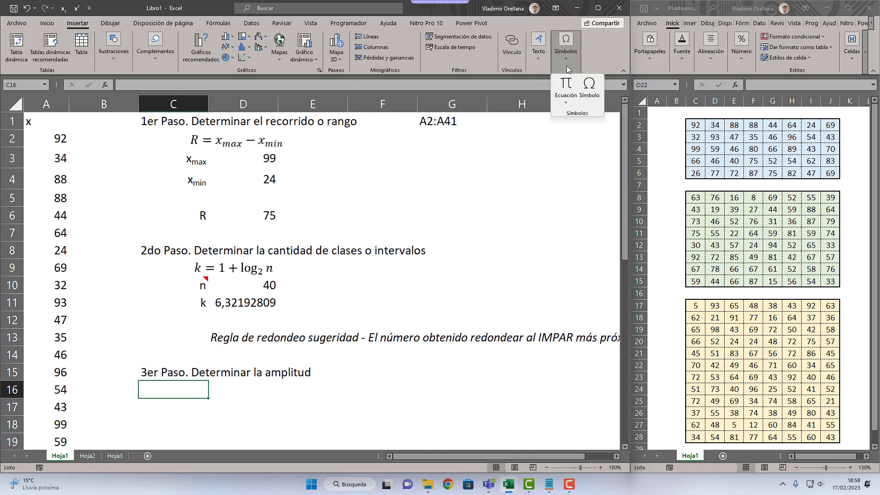
left_click(566, 87)
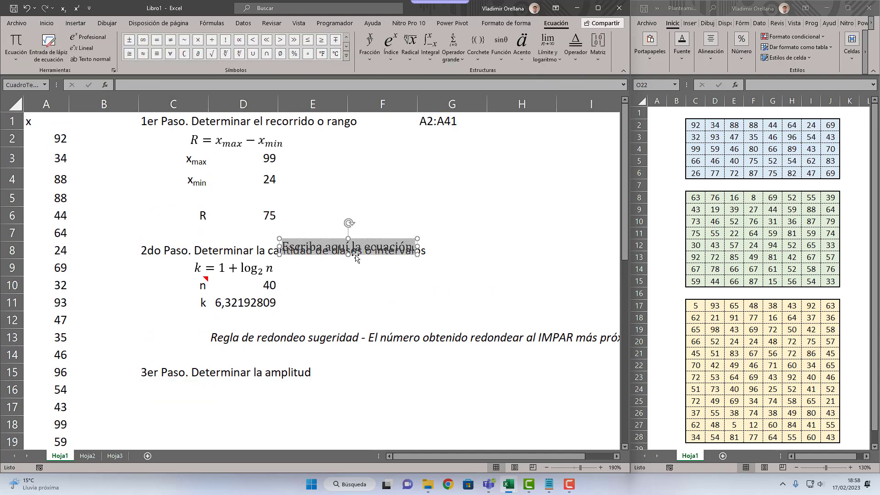
left_click_drag(356, 258, 260, 403)
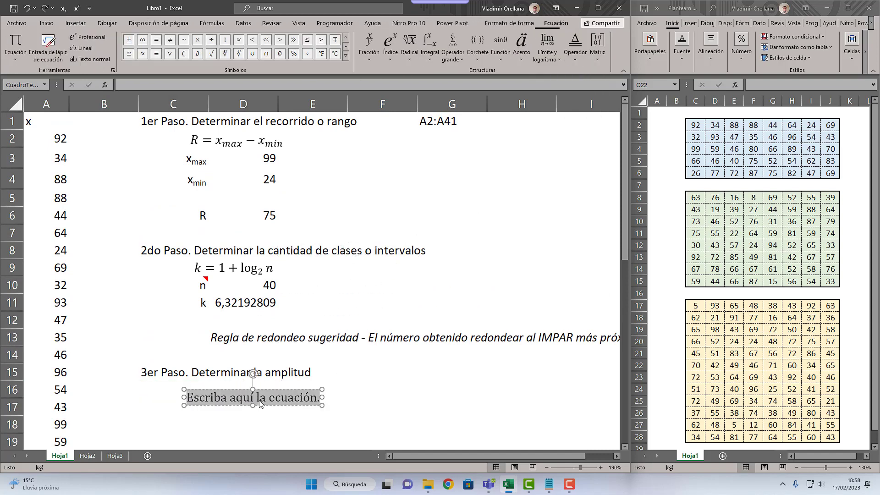
type("A=")
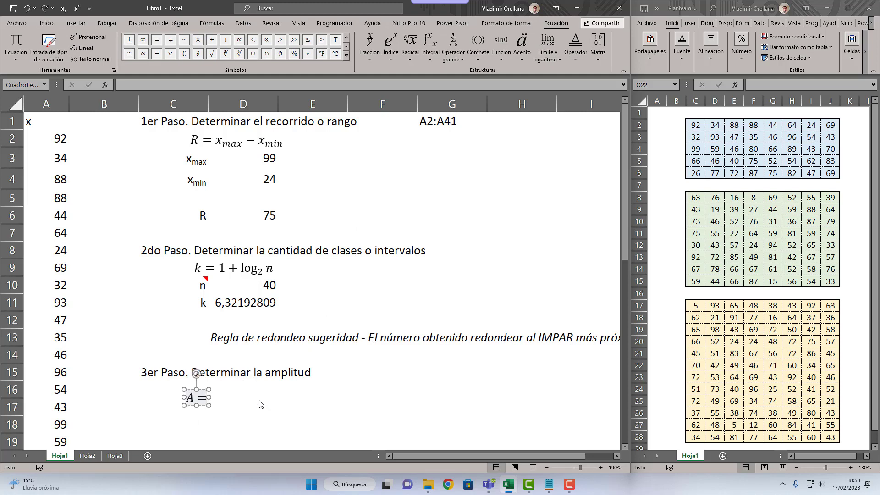
Step: Complete the equation with a stacked fraction of R over k and move it up to rows 16 and 17, directly under the heading
left_click(369, 45)
left_click(382, 78)
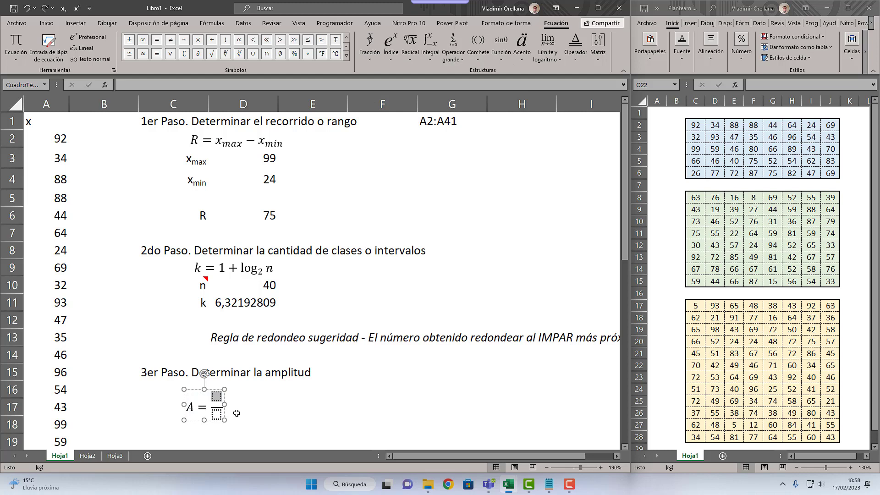
type("r")
key("BackSpace")
type("R")
key("Right")
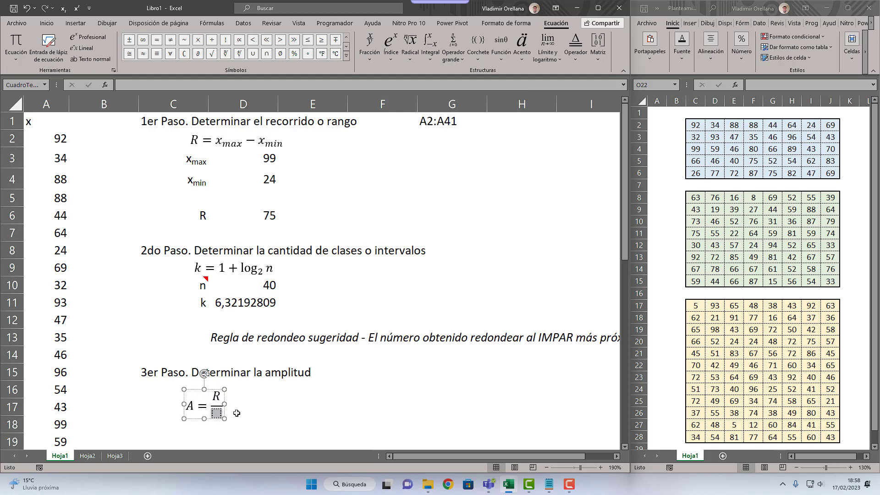
type("K")
key("BackSpace")
type("k")
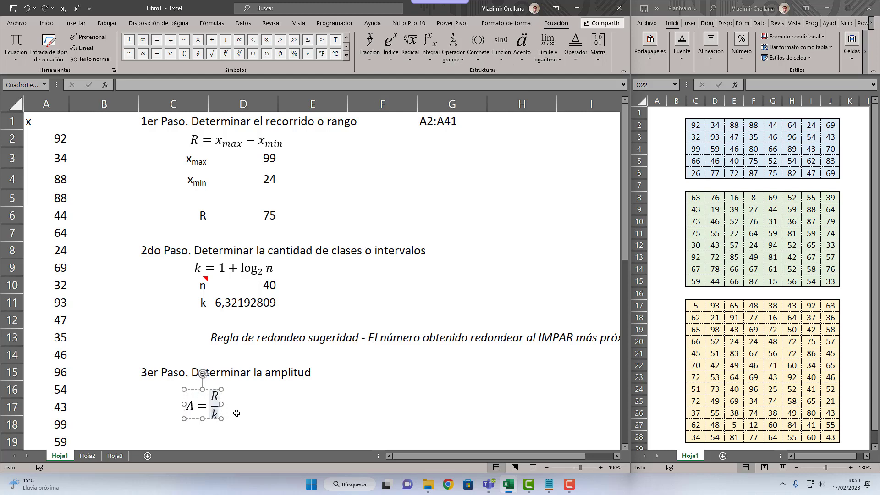
left_click(237, 413)
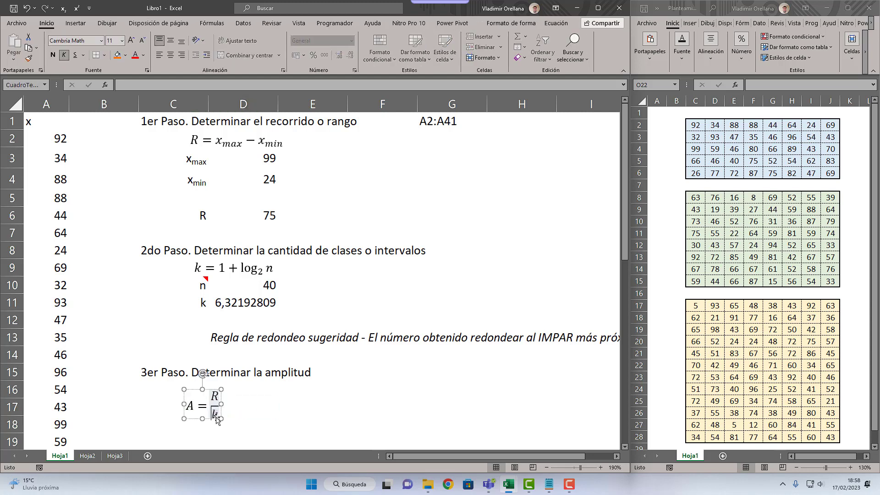
left_click_drag(225, 413, 228, 406)
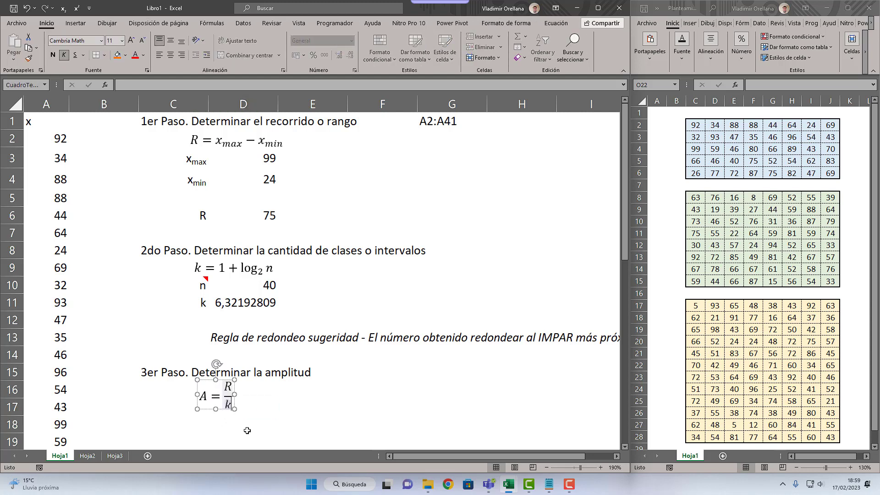
Step: Change the fraction's denominator and the label in C11 to uppercase K, and select D18
key("BackSpace")
type("K")
left_click(201, 307)
type("K")
key("Return")
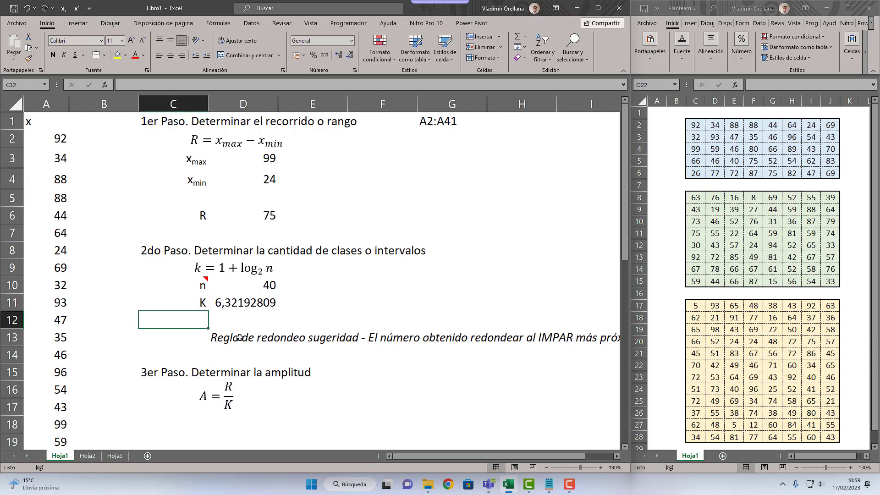
left_click(226, 422)
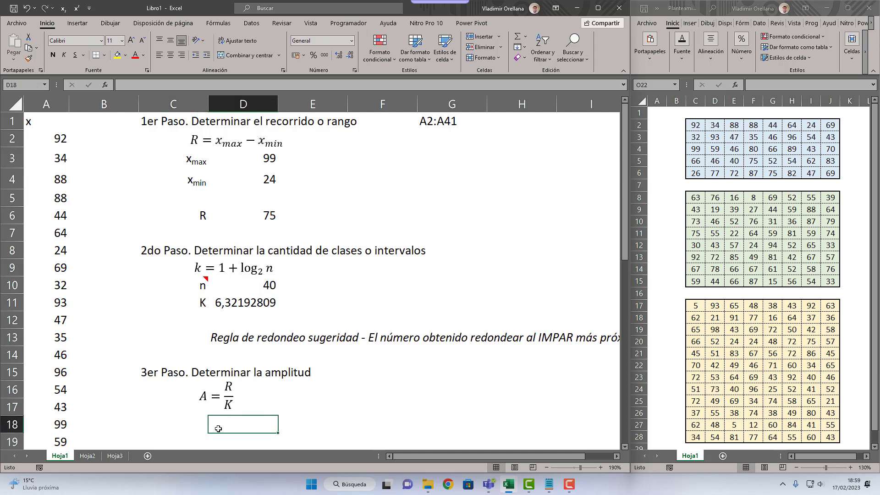
Step: Enter the label A in C18 and right-align it
key("Left")
type("A")
key("BackSpace")
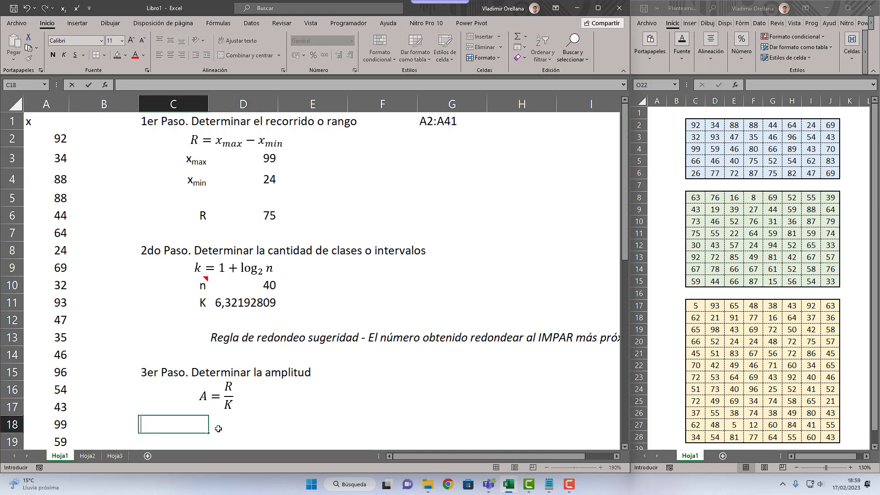
key("Return")
key("Up")
type("A")
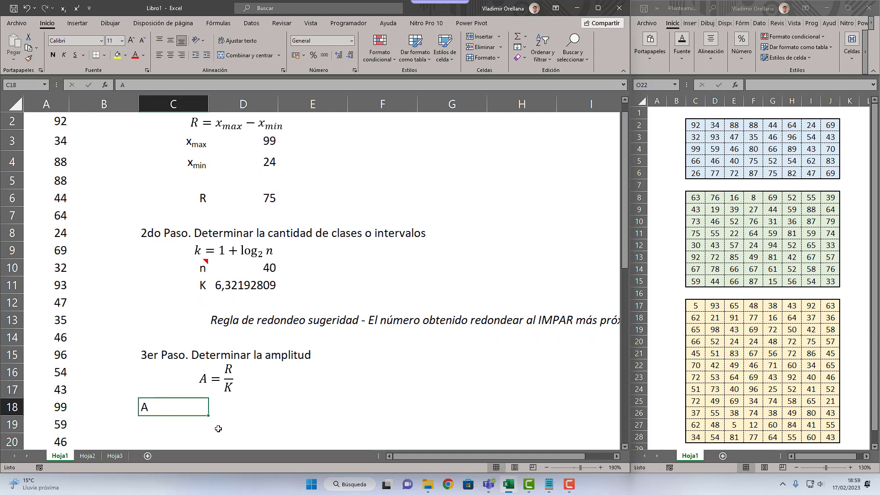
left_click(181, 55)
Step: Calculate the amplitude in D18 by dividing the range in D6 by D12 with the formula =D6/D12
left_click(258, 405)
type("=")
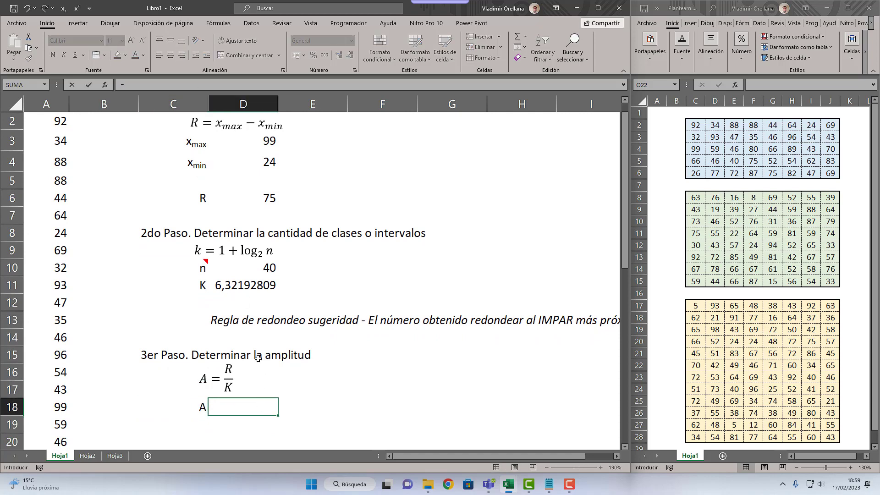
scroll(258, 358, "up", 1)
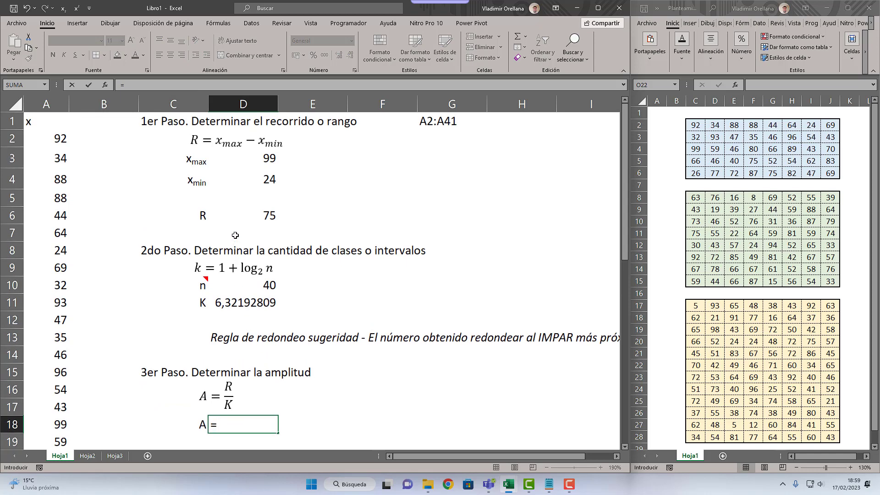
key("Escape")
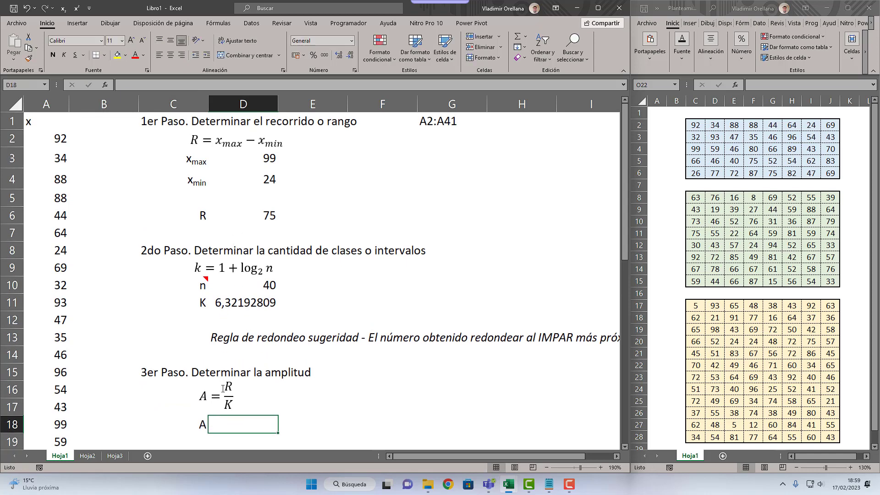
type("=")
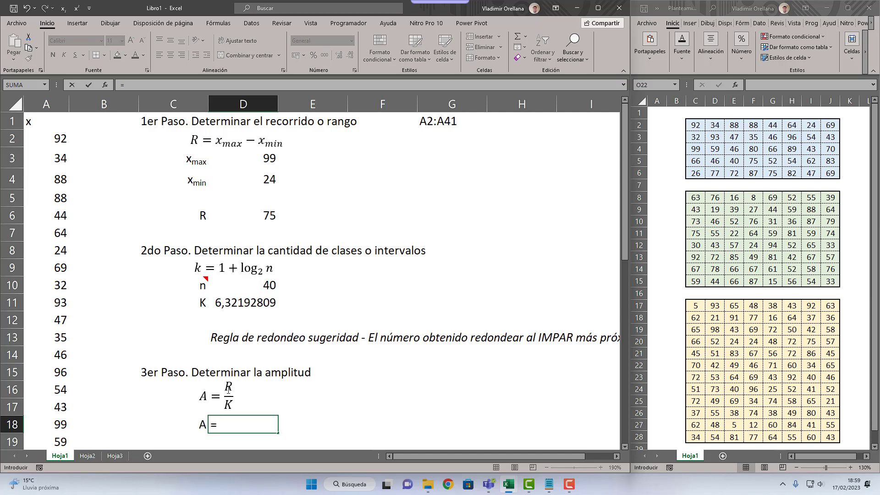
left_click(267, 213)
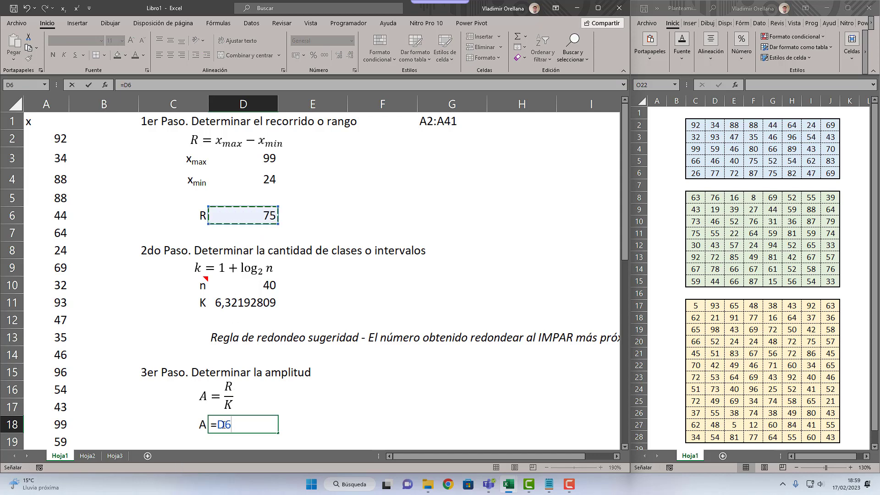
type("/")
left_click(243, 321)
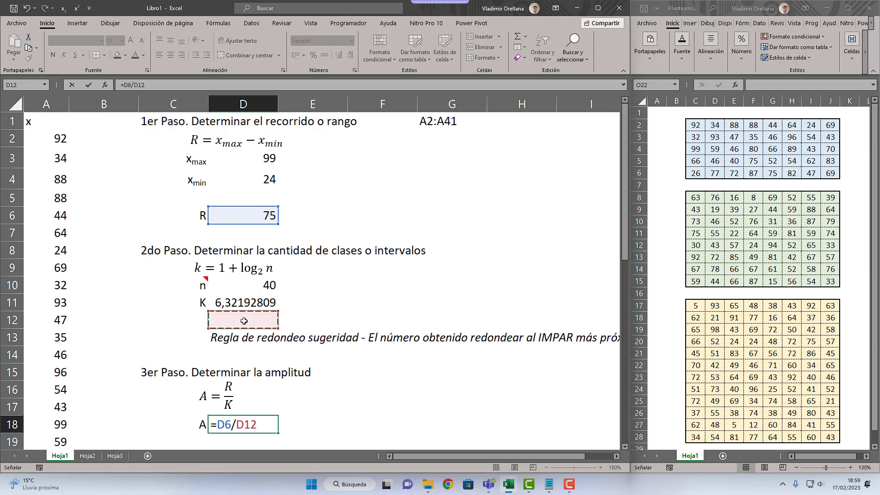
key("Return")
Step: Enter 7 in D12 as the number of classes rounded to an odd number
key("Up")
key("Up")
key("Up")
key("Up")
key("Up")
key("Up")
key("Up")
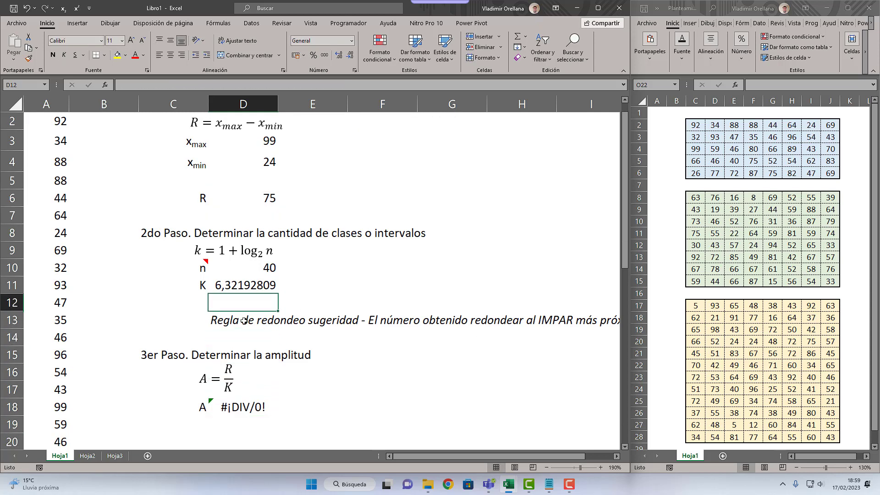
type("7")
key("Return")
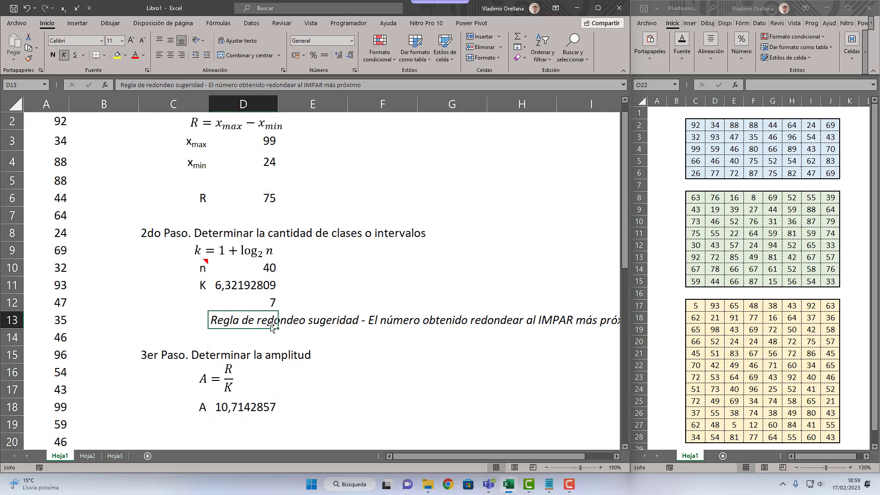
key("Up")
key("Up")
left_click(277, 302)
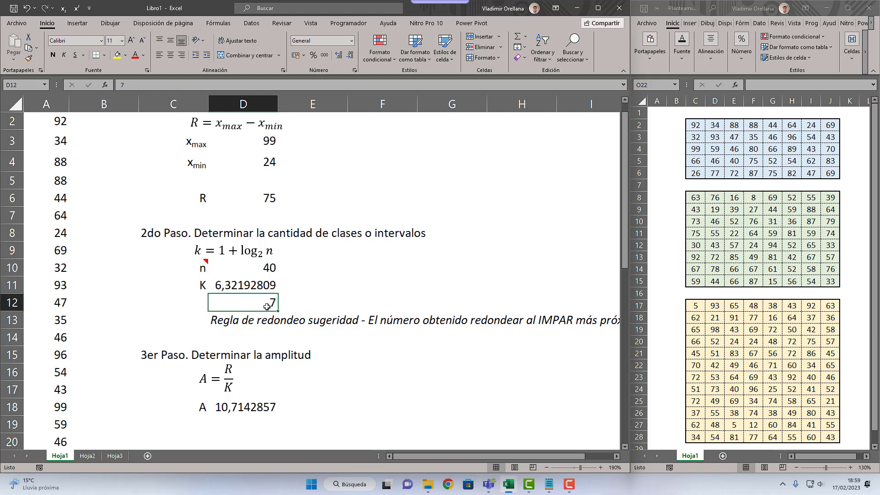
Step: Label the rounded number of classes with K in C12 and right-align the label
left_click(200, 299)
type("k")
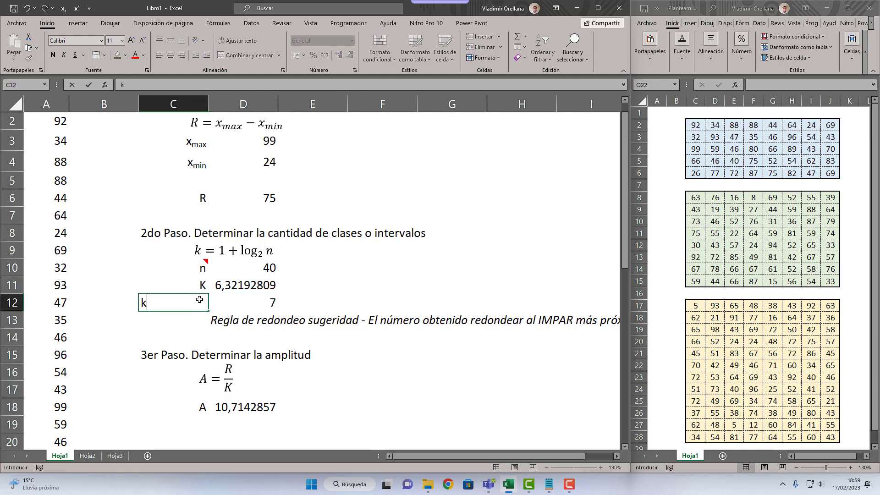
key("Up")
left_click(199, 299)
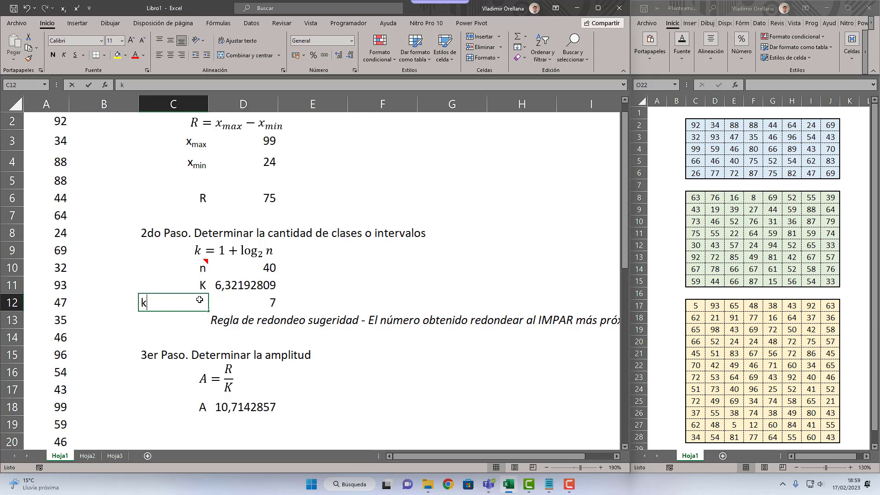
key("Return")
key("Up")
left_click(182, 55)
Step: Highlight the rounded K row in C12:D12 with a light blue fill
left_click(252, 296, "shift")
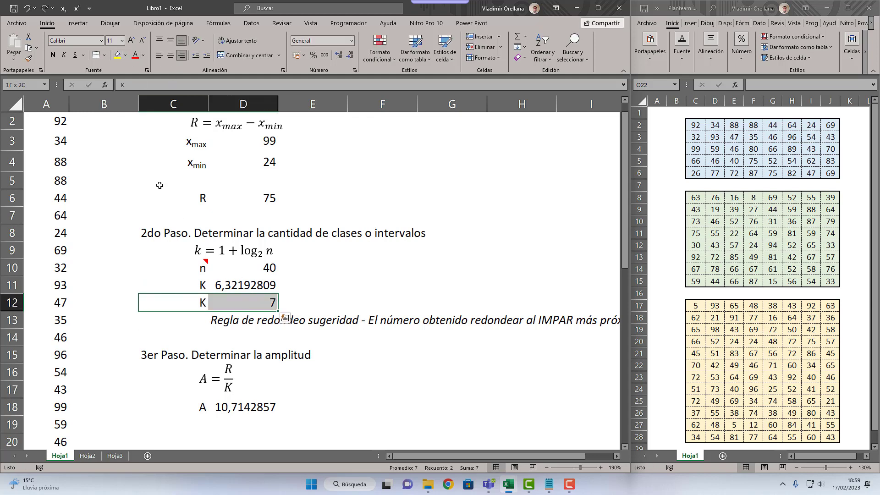
left_click(126, 55)
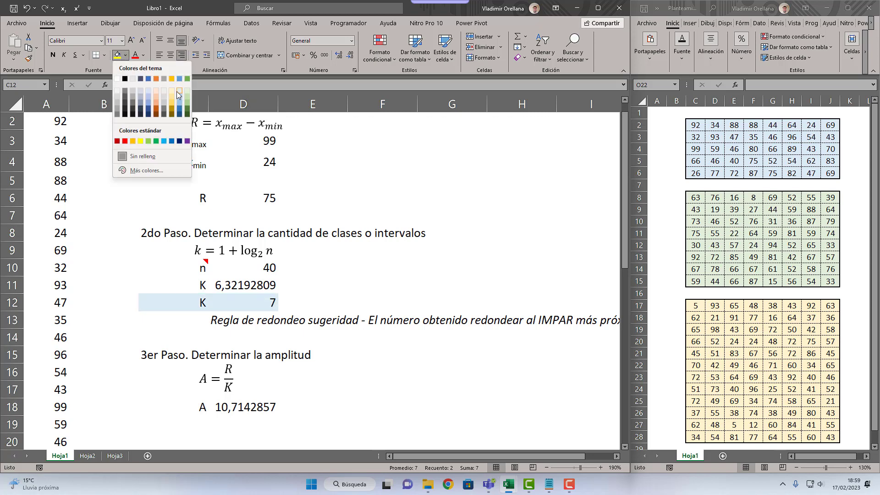
left_click(177, 92)
left_click(229, 284)
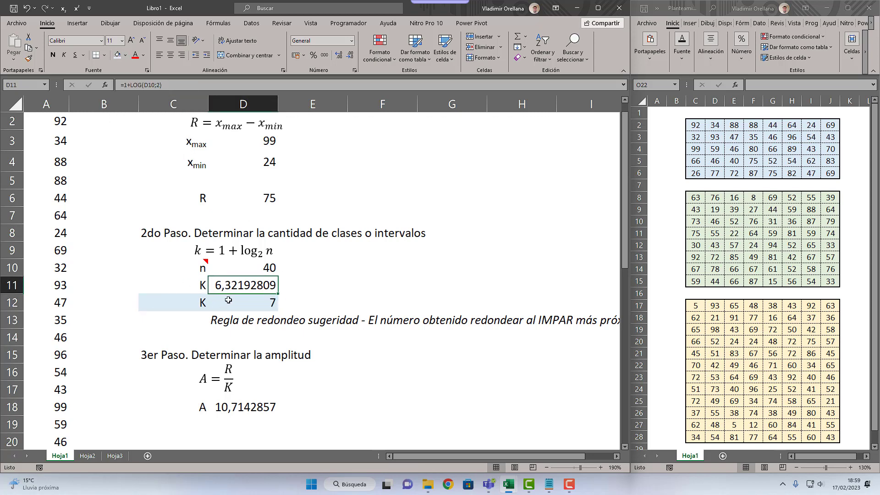
left_click(255, 304)
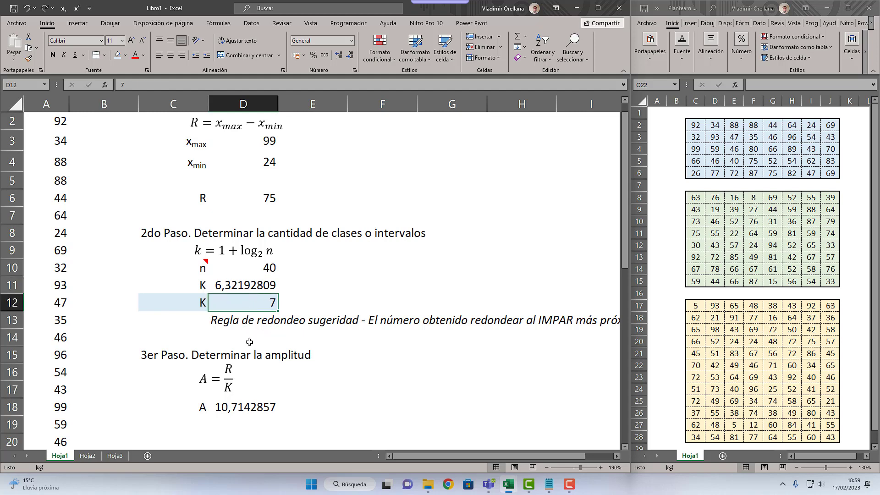
Step: Enter the note "Regla de redondeo obligatoria - Al superior significativo" in D19, below the calculated amplitude
double_click(246, 403)
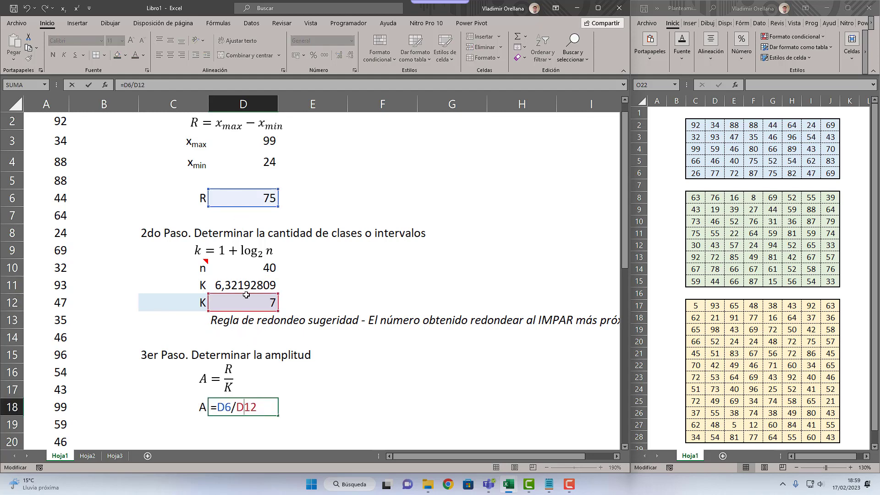
key("Escape")
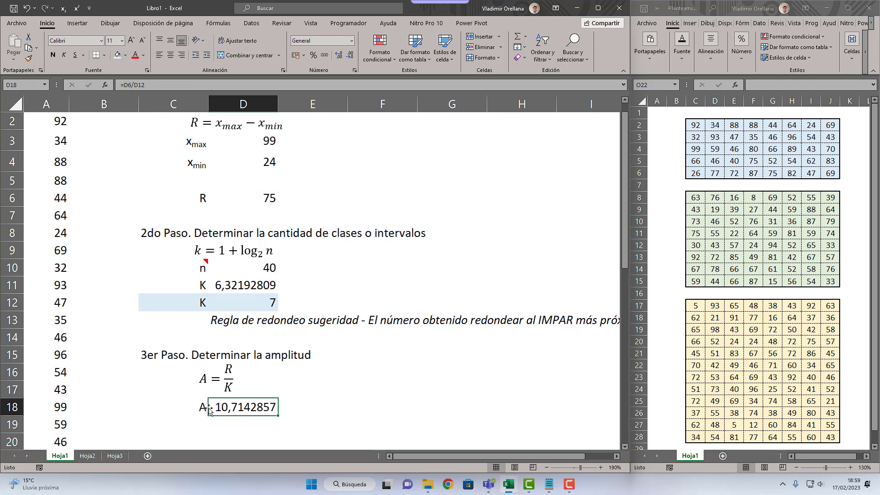
key("Return")
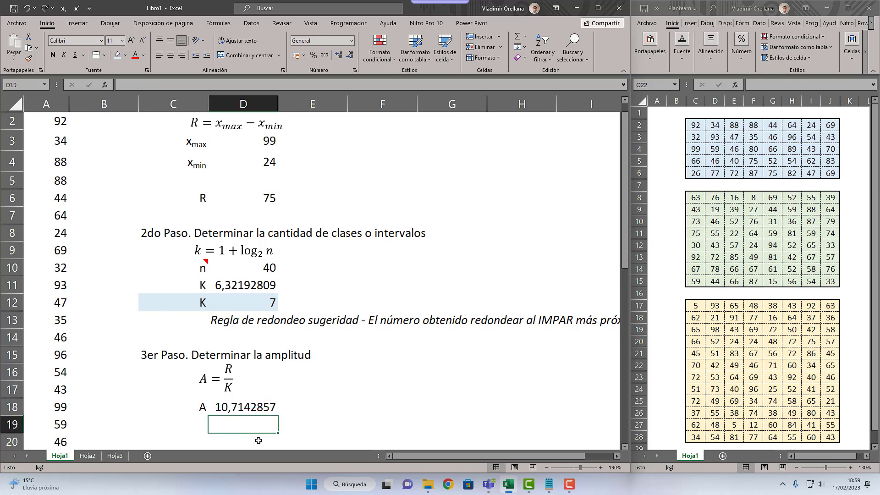
type("rEGLA")
key("BackSpace")
key("BackSpace")
key("BackSpace")
key("BackSpace")
key("BackSpace")
type("R")
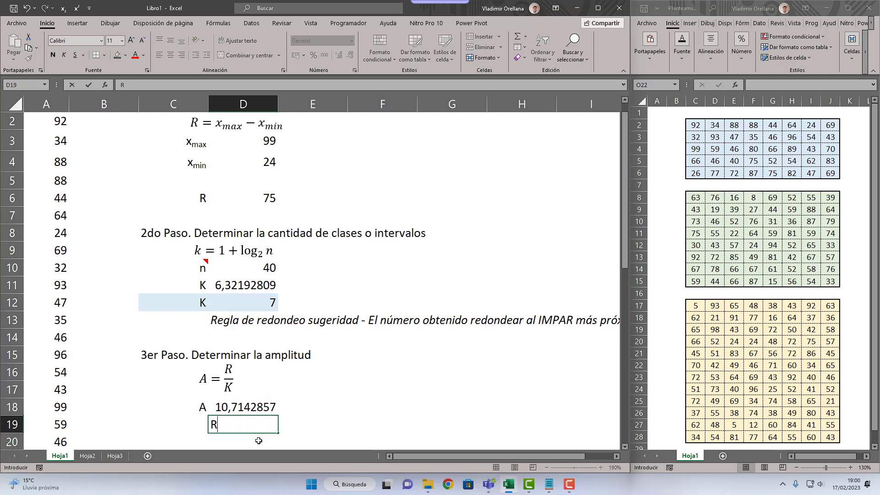
type("egla de red")
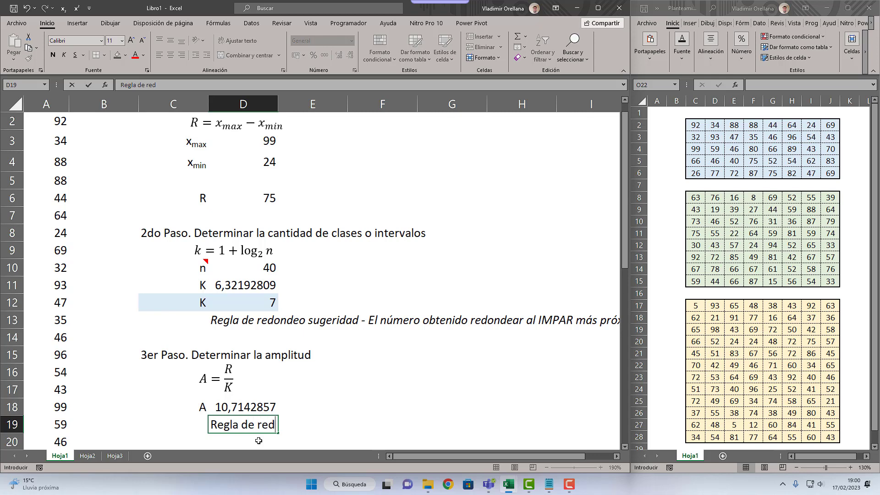
type("ondeo obliga")
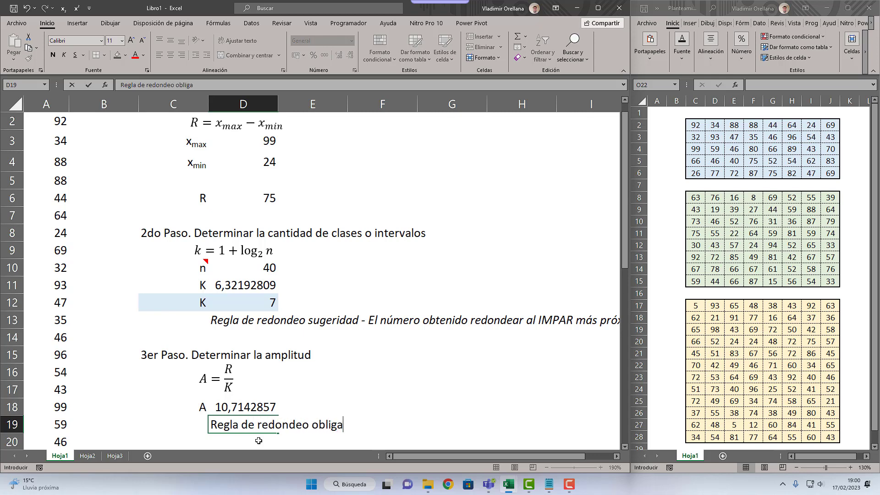
type("toria")
type(" - Al su")
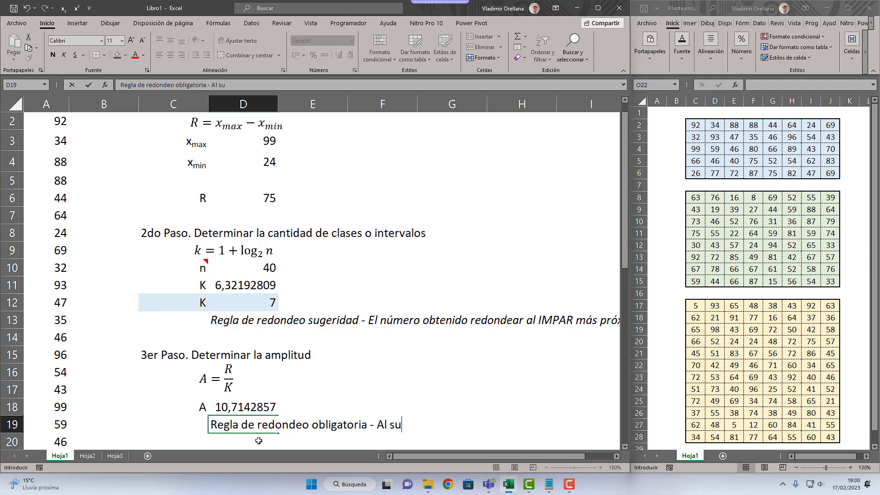
type("perior significativo")
key("Return")
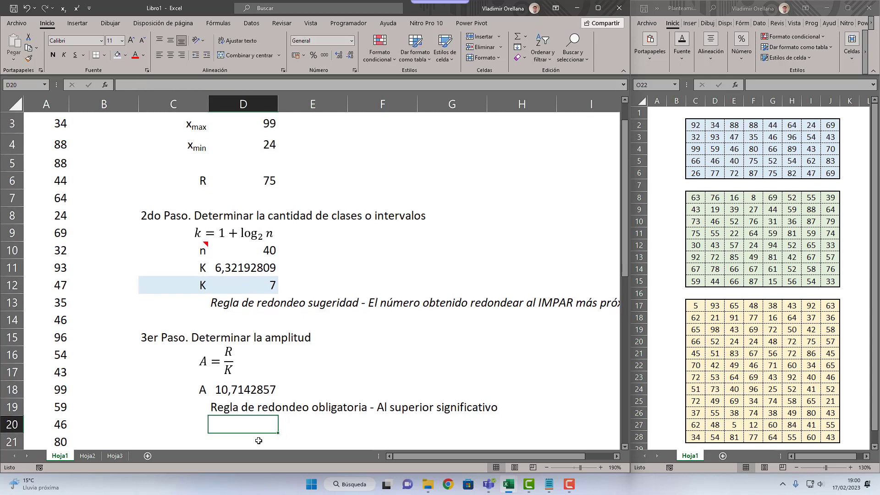
Step: Move the mandatory rounding-rule note from D19 down to D20
left_click(39, 269)
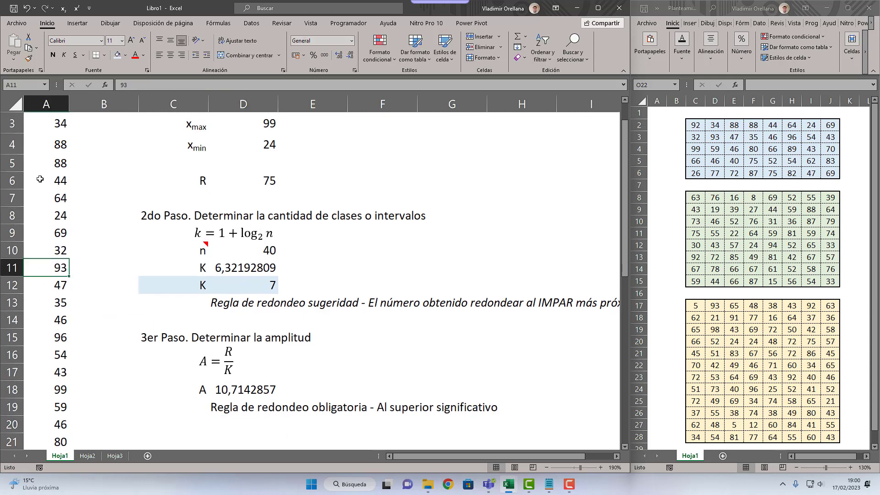
left_click(38, 181)
left_click(231, 422)
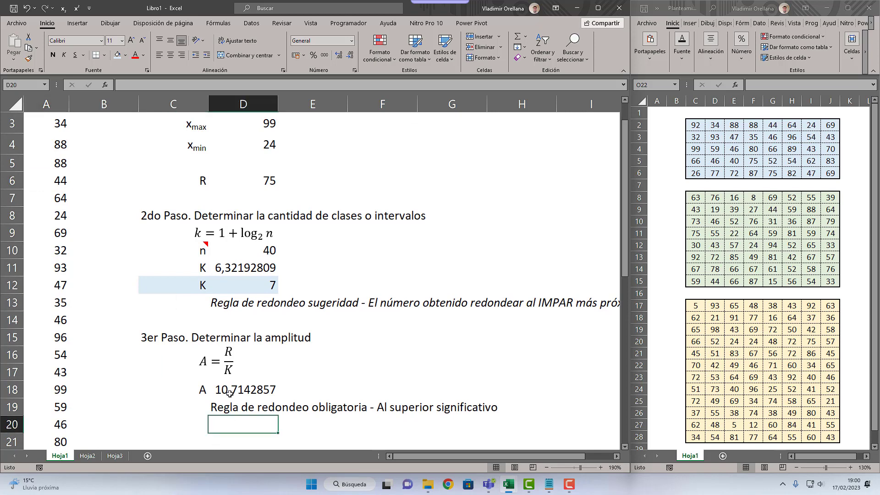
left_click(230, 391)
left_click(226, 416)
scroll(239, 393, "down", 2)
left_click(249, 303)
left_click_drag(249, 303, 251, 320)
Step: Enter the rounded amplitude 11 in D19 and a right-aligned label A in C19
left_click(204, 298)
type("A")
key("Right")
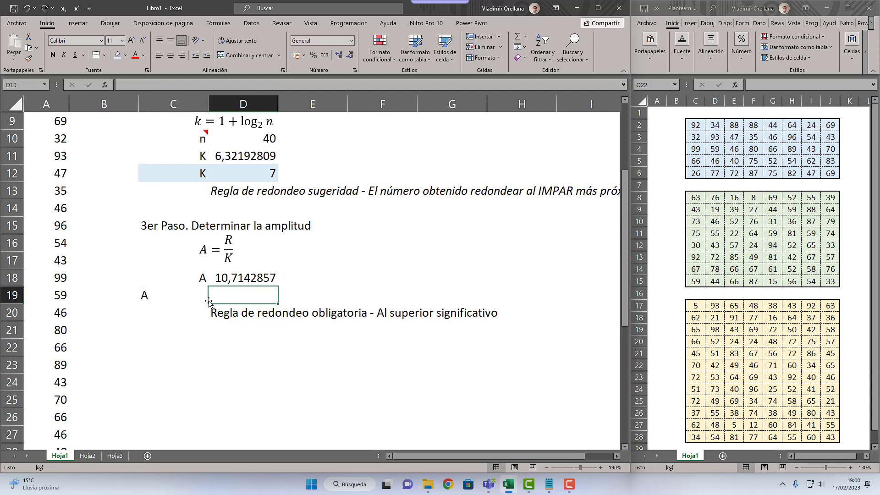
type("11")
key("Left")
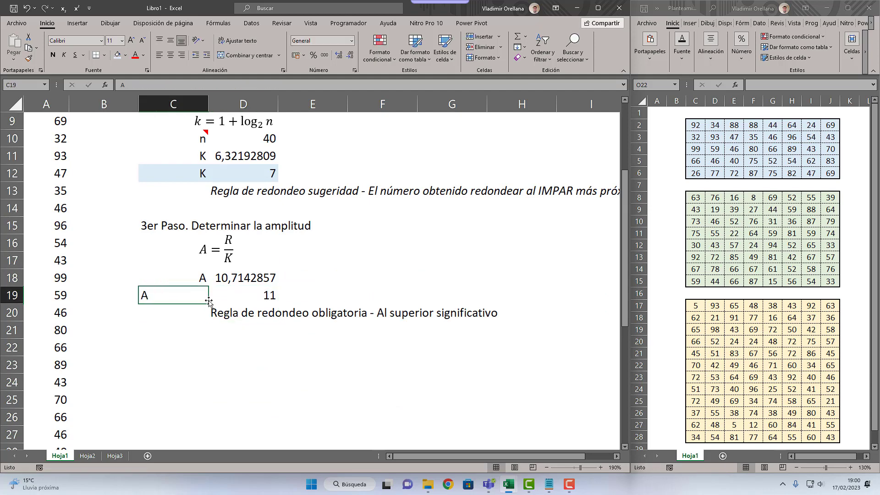
left_click(181, 55)
left_click(285, 274)
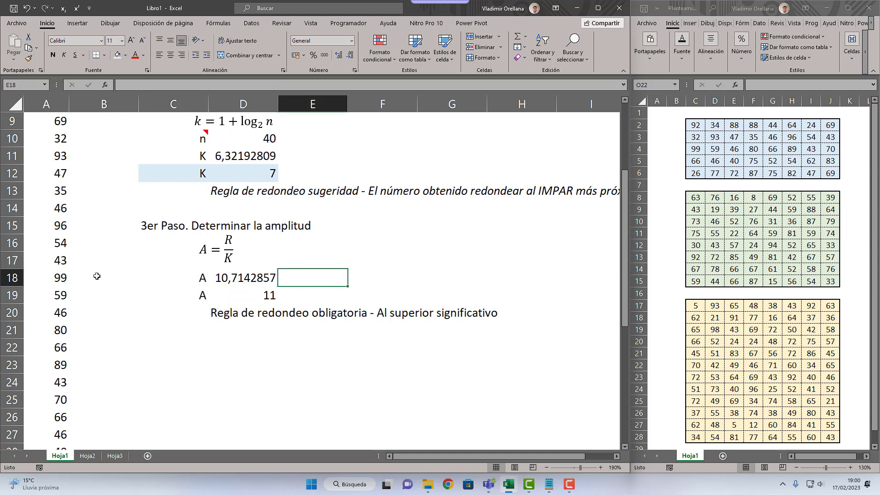
Step: Check the amplitude cell D18 and try 10,72 in E18 as its value rounded up to two decimals
scroll(89, 284, "up", 3)
scroll(87, 287, "down", 3)
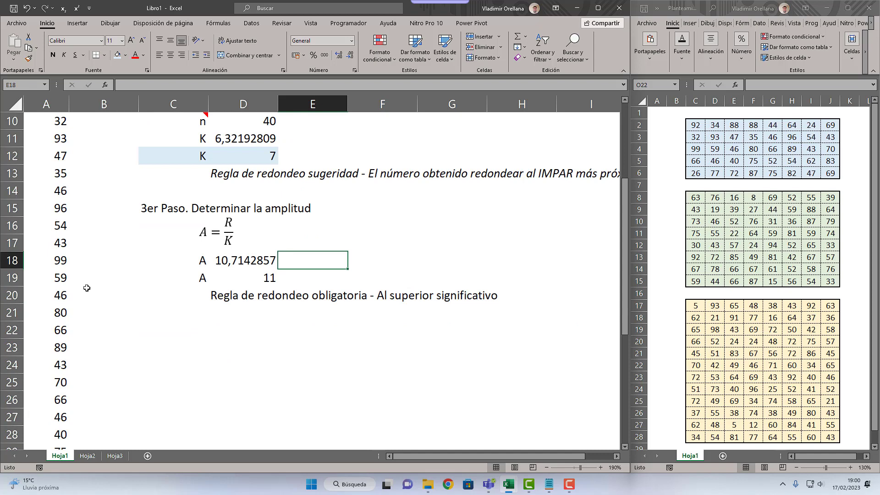
left_click(241, 266)
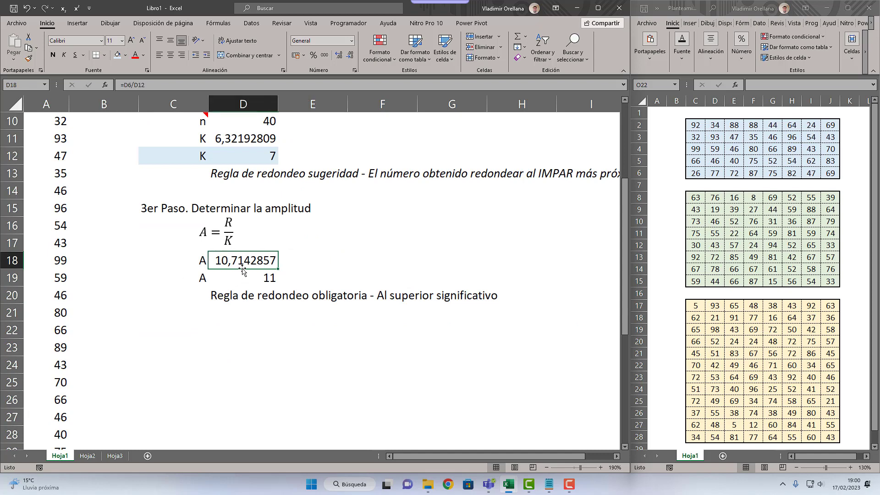
double_click(243, 271)
key("Escape")
left_click(339, 266)
type("10,72")
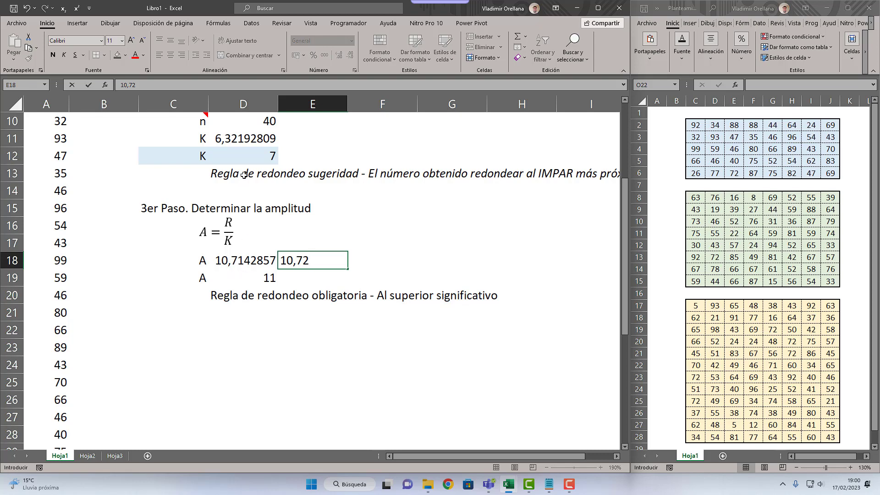
key("Escape")
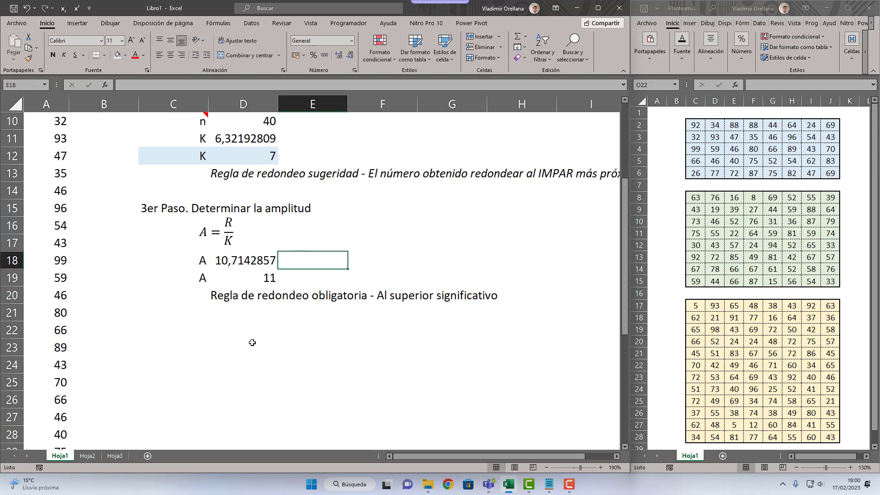
Step: Italicize the mandatory rounding-rule note in D20, below the rounded amplitude
scroll(252, 342, "up", 3)
left_click(271, 220)
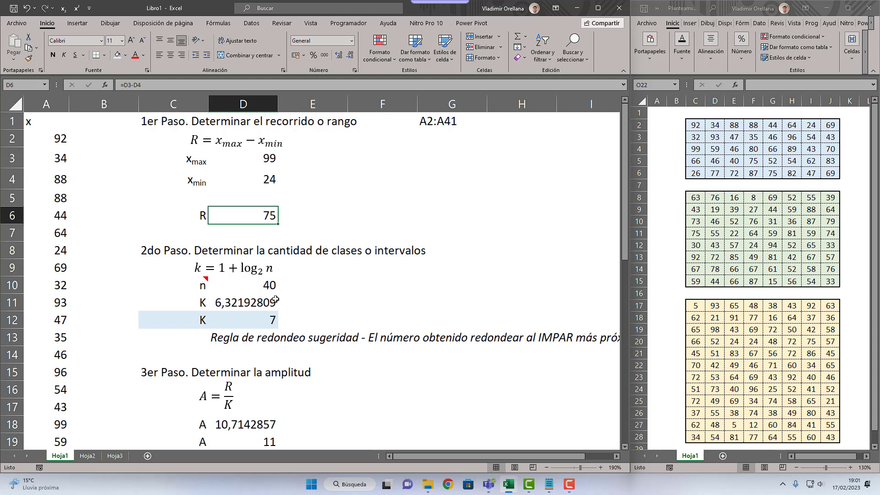
scroll(277, 315, "down", 2)
scroll(277, 321, "down", 1)
scroll(275, 334, "up", 3)
scroll(287, 186, "down", 2)
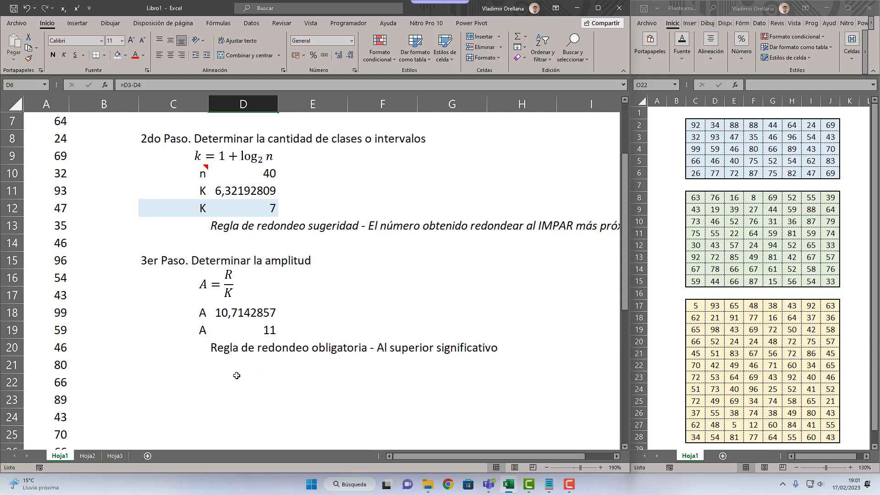
left_click(230, 348)
left_click(64, 54)
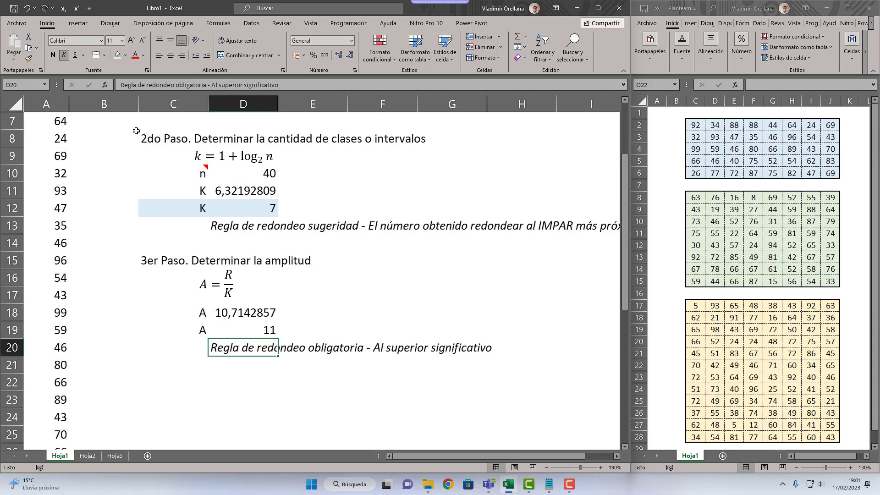
Step: Start the frequency table by entering the header Clase in C22, two rows below the rounding note
left_click(193, 364)
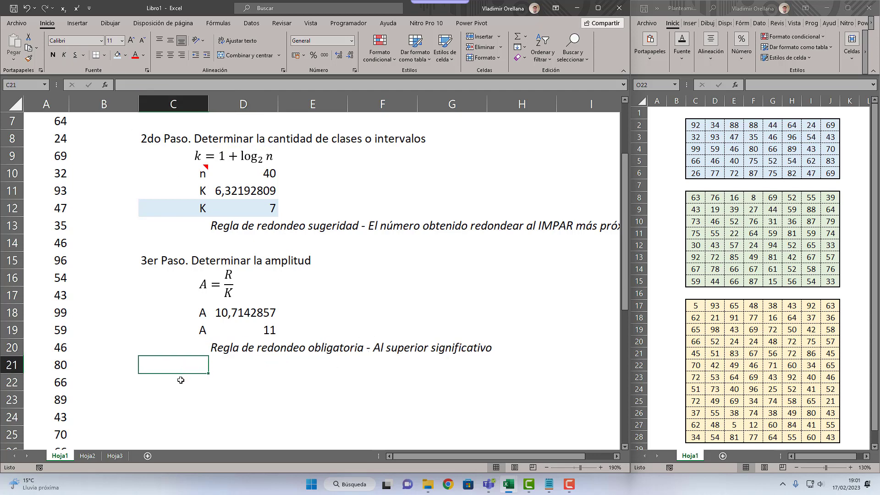
left_click(182, 383)
scroll(211, 275, "up", 2)
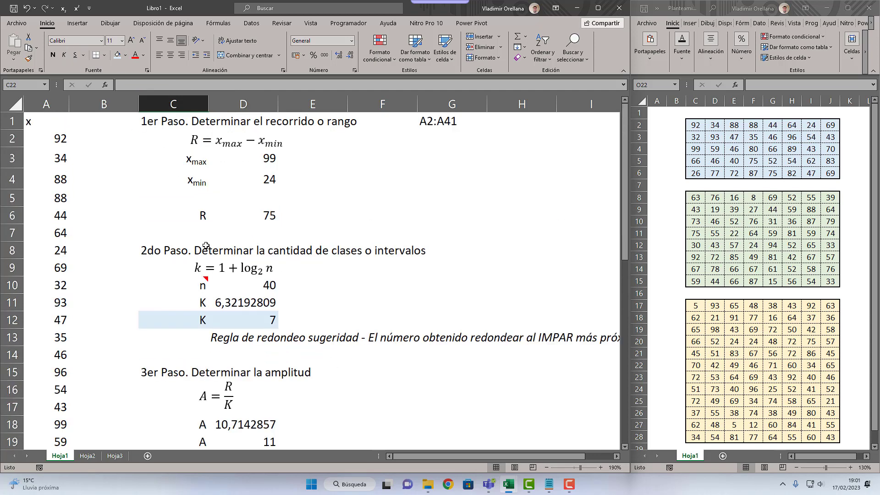
scroll(207, 246, "down", 4)
scroll(209, 257, "up", 3)
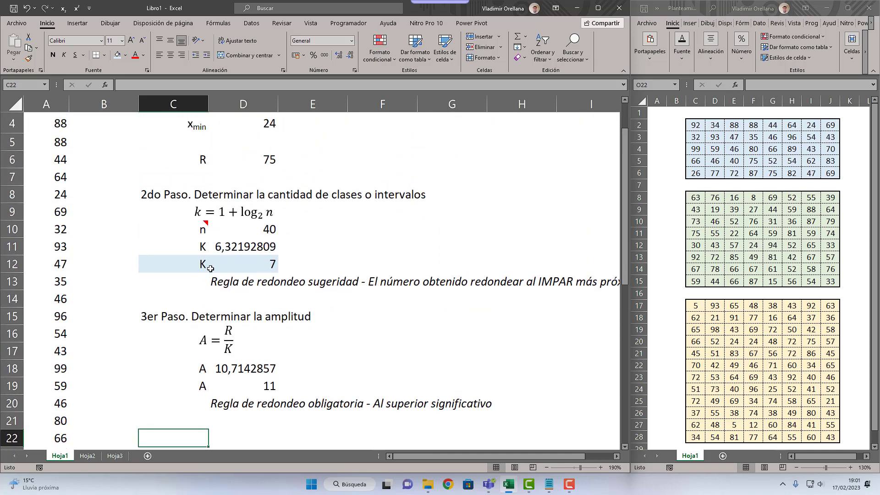
scroll(212, 272, "down", 1)
scroll(212, 272, "down", 1)
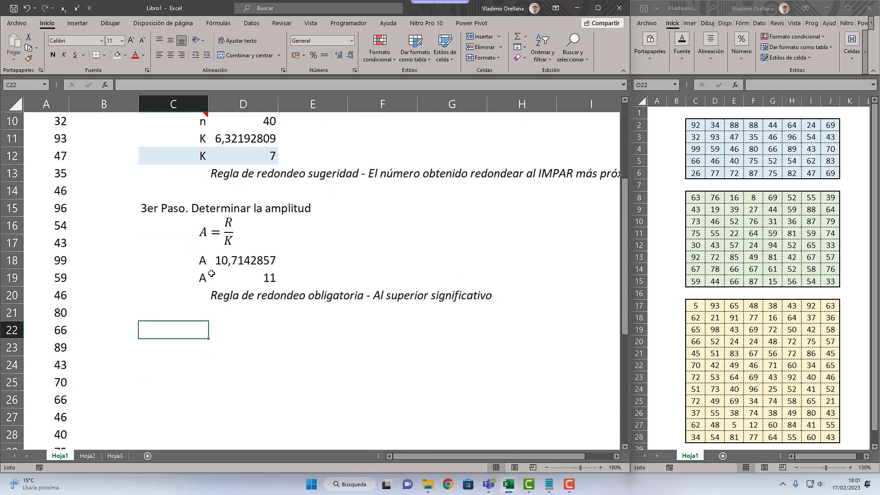
type("cLA")
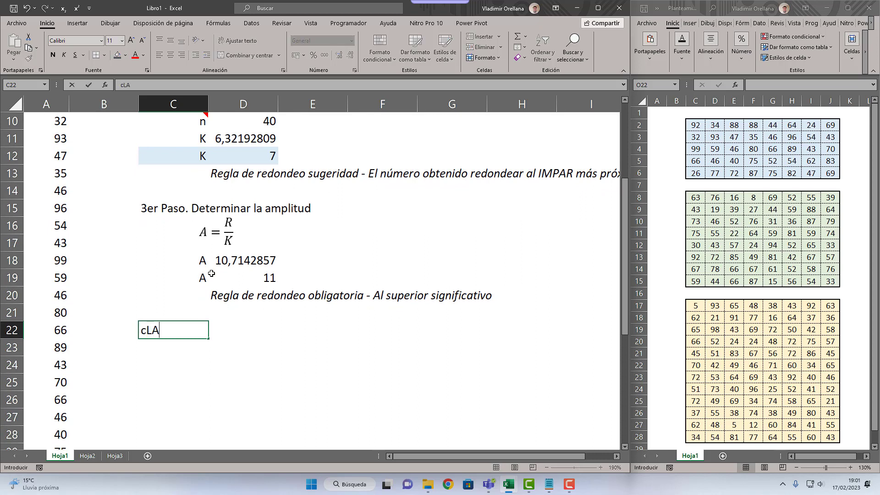
key("BackSpace")
key("BackSpace")
key("BackSpace")
type("Clase")
key("Tab")
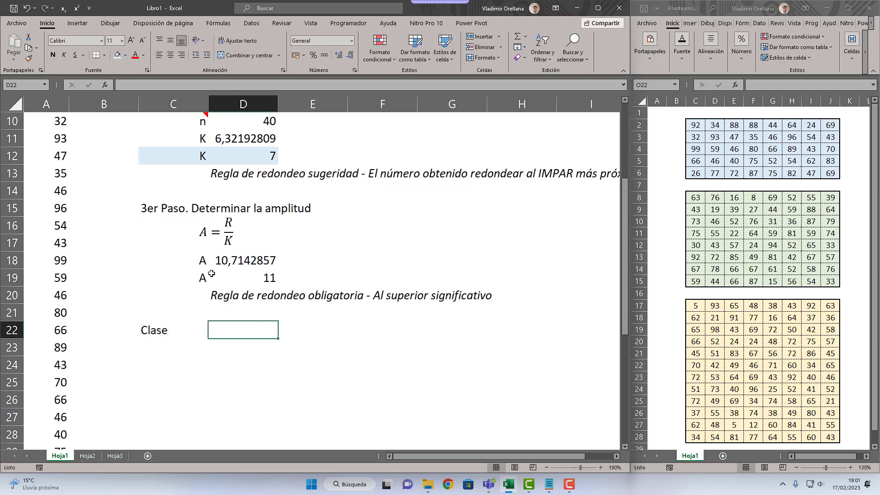
Step: Enter the lower-limit header "Límite Inf." in D22, next to Clase
type("Límite Sup.")
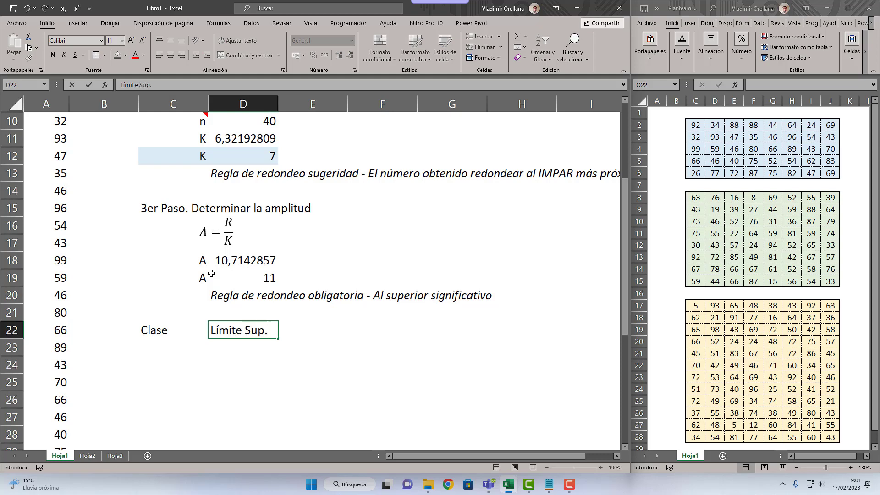
key("Tab")
type("Lí")
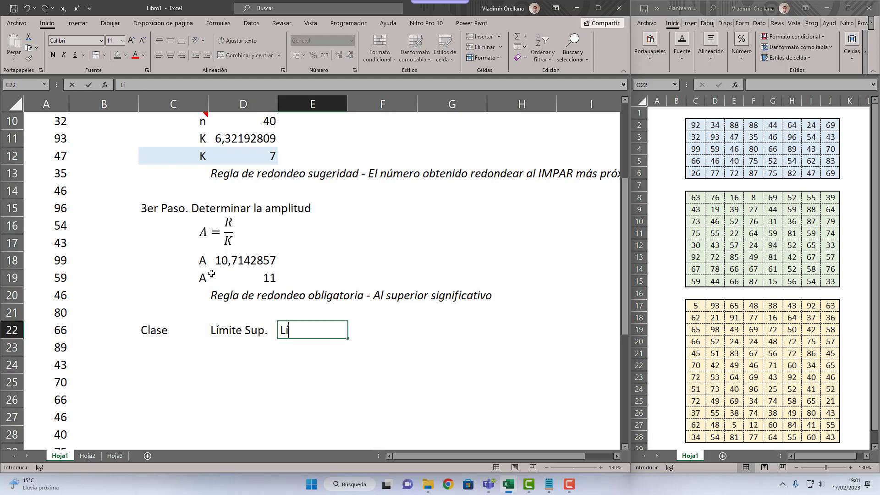
key("Escape")
key("Left")
key("F2")
key("BackSpace")
key("BackSpace")
key("BackSpace")
key("BackSpace")
type("Inf")
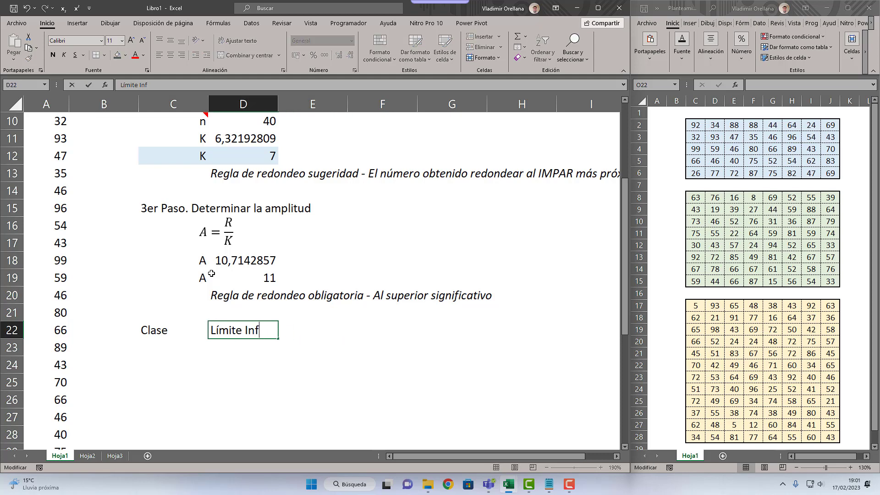
type(".")
key("Tab")
Step: Enter the upper-limit header "Límite Sup." in E22
type("Lími")
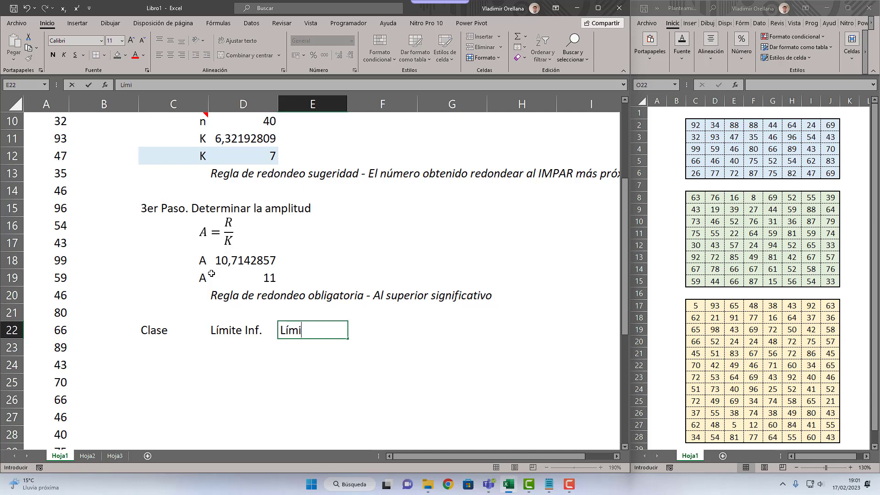
type("te Sup.")
key("Tab")
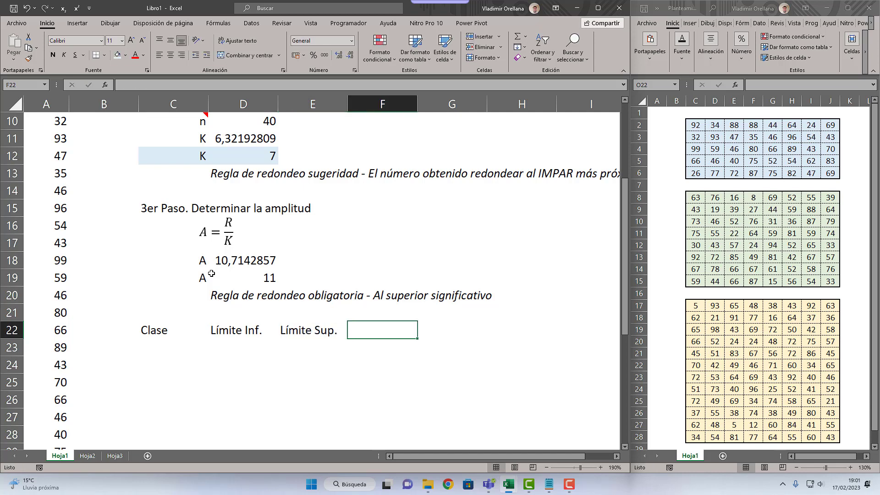
Step: Enter the class-mark header "Marca Clase" in F22
type("Marca de")
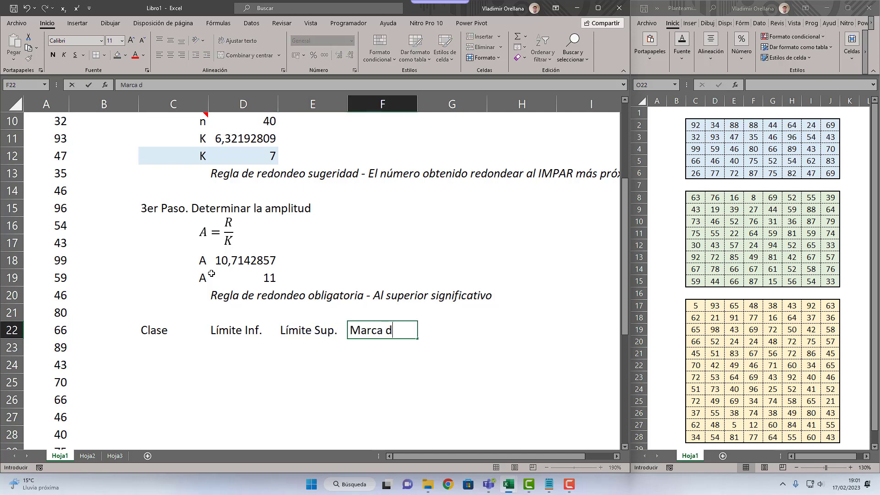
key("BackSpace")
key("BackSpace")
type("Calas")
key("BackSpace")
key("BackSpace")
key("BackSpace")
key("BackSpace")
type("lase")
key("Tab")
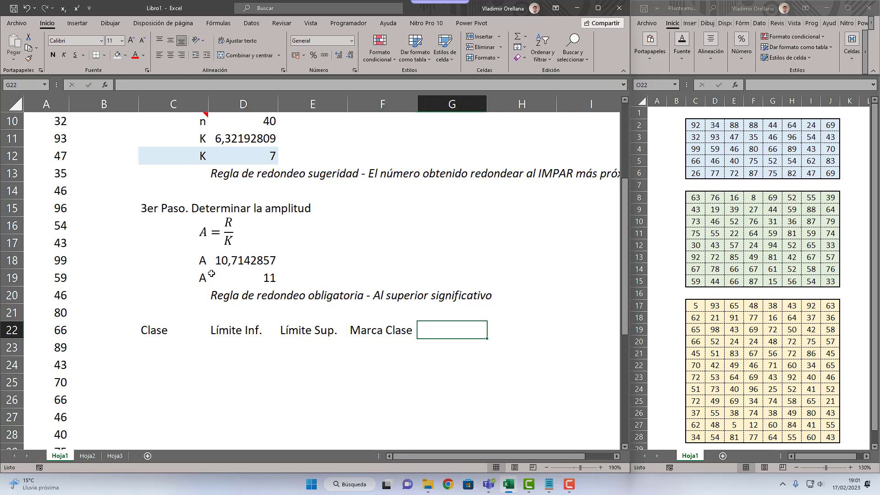
Step: Enter the absolute-frequency header "Frec. Absol." in G22
type("Frecuen")
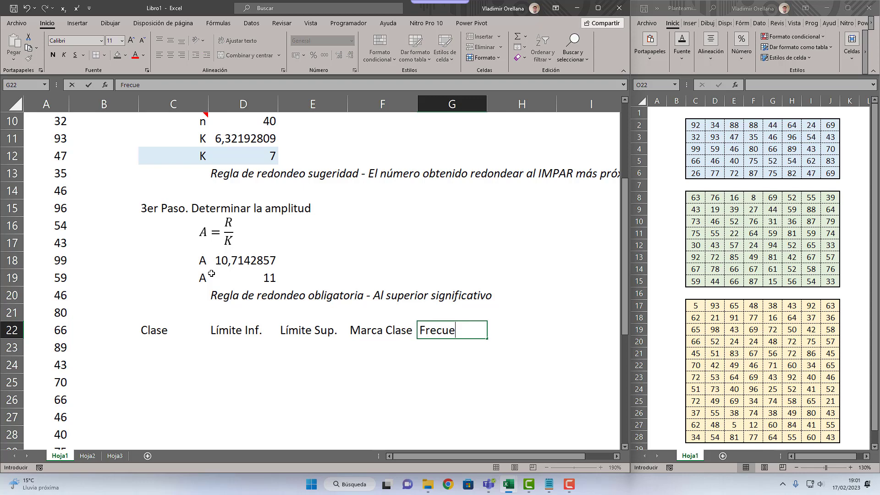
key("BackSpace")
key("BackSpace")
type(". ab")
key("BackSpace")
key("BackSpace")
type("Abs")
key("Return")
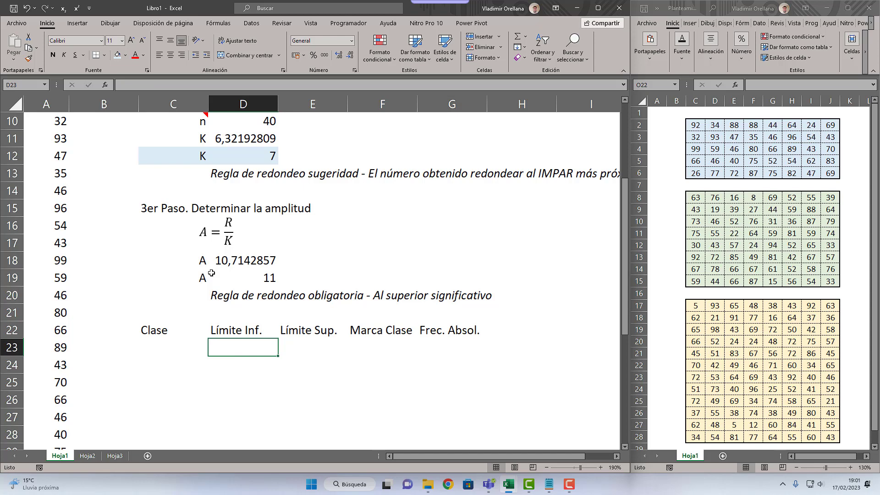
Step: Enter the symbol i in C23, under the Clase header
left_click(173, 337)
key("Down")
type("io")
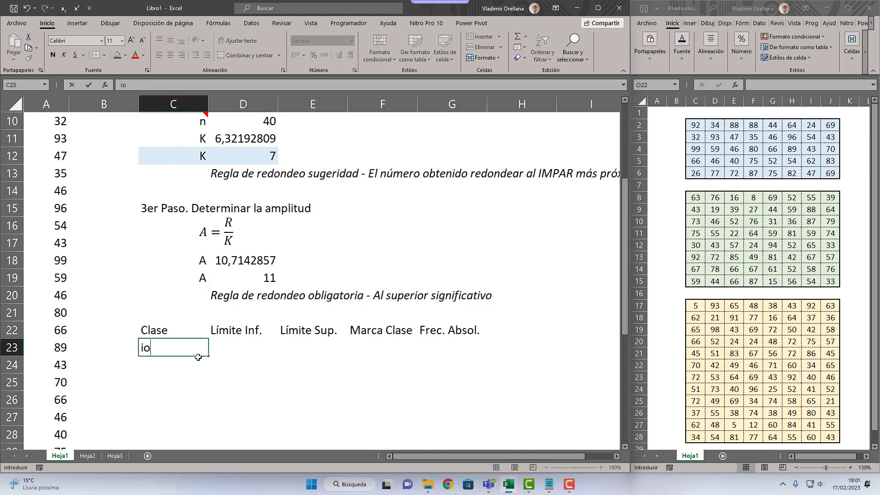
key("BackSpace")
key("Tab")
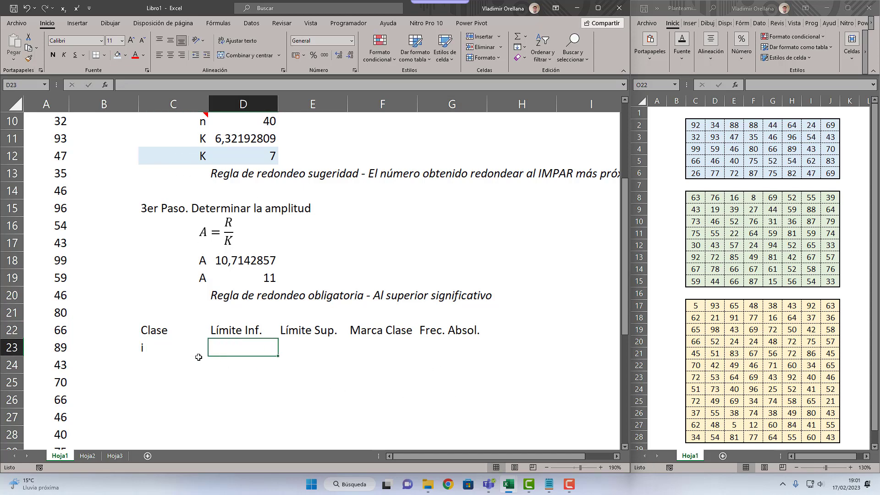
Step: Enter the lower-limit symbol Li-1 in D23 with i-1 formatted as subscript
type("L")
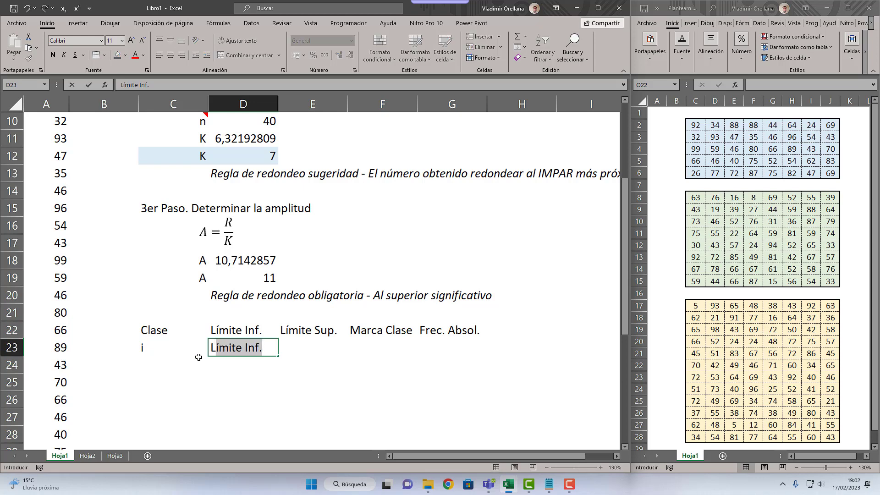
type("i-1")
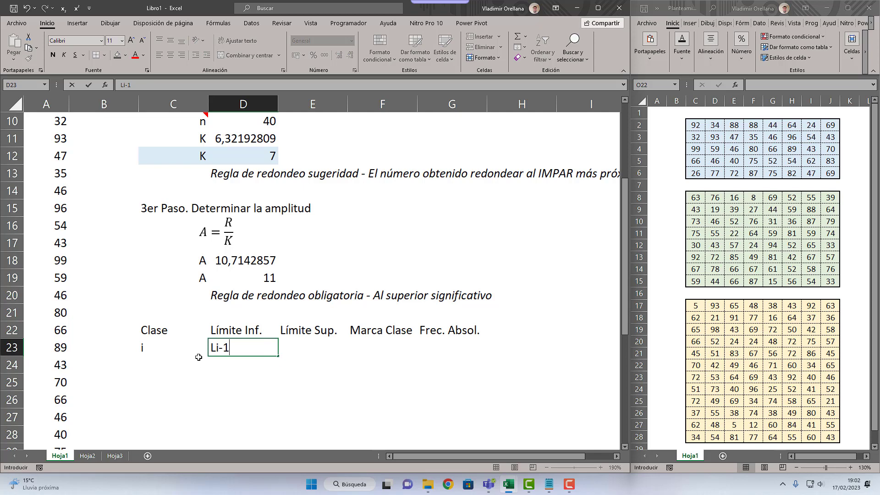
key("F2")
key("shift+Left")
key("shift+Left")
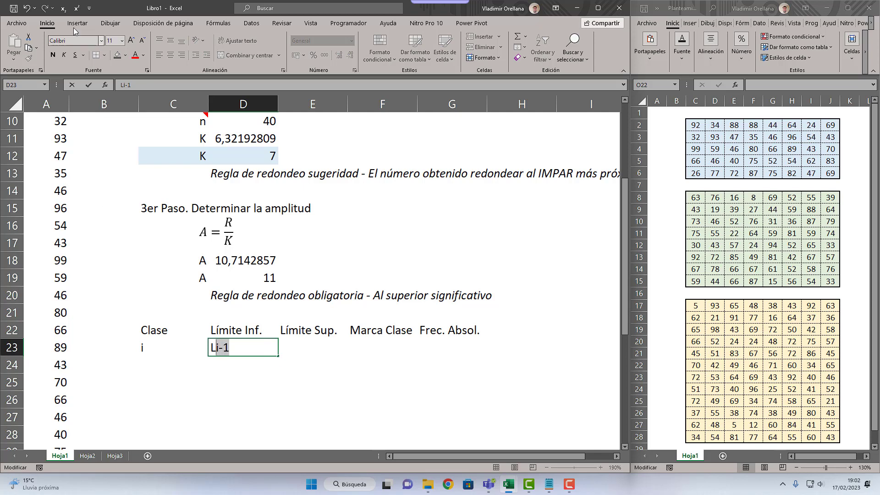
left_click(63, 8)
key("Return")
key("Up")
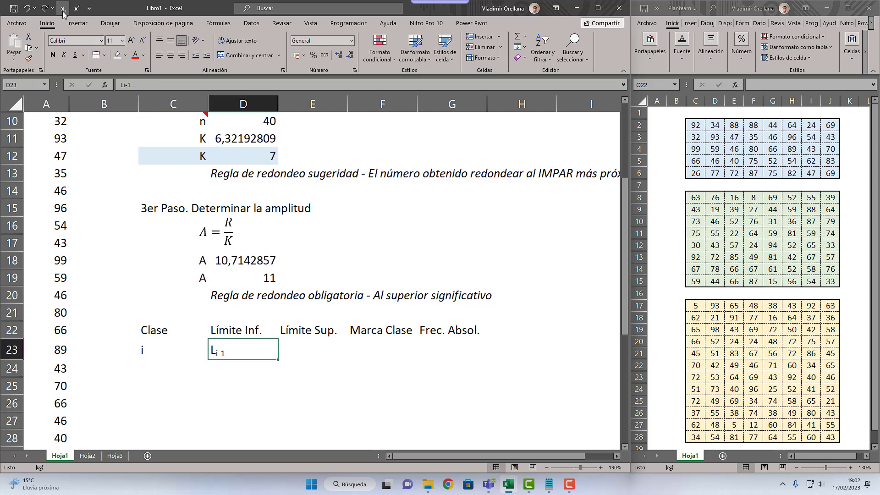
Step: Copy the lower-limit symbol from D23 into E23 and shorten it to L with subscript i
key("ctrl+c")
key("Right")
key("ctrl+v")
key("F2")
key("BackSpace")
key("BackSpace")
key("Return")
key("Up")
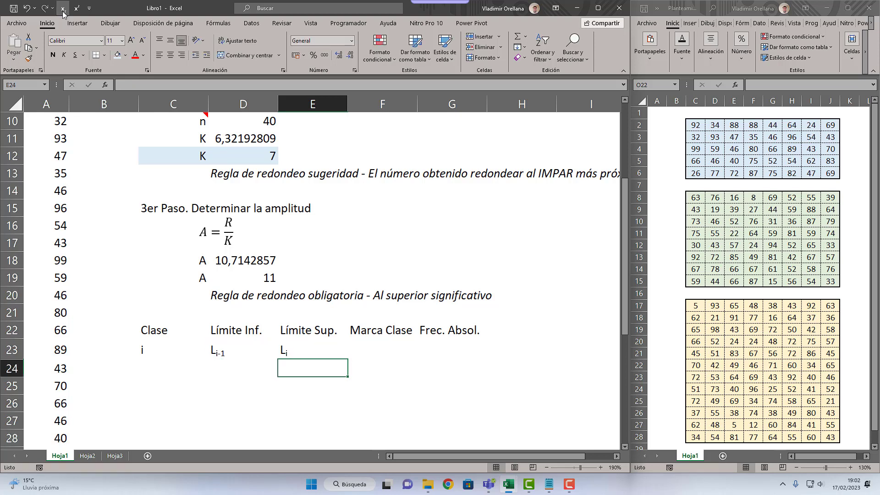
Step: Enter the class-mark symbol xi in F23 with the i formatted as subscript
key("Right")
type("x")
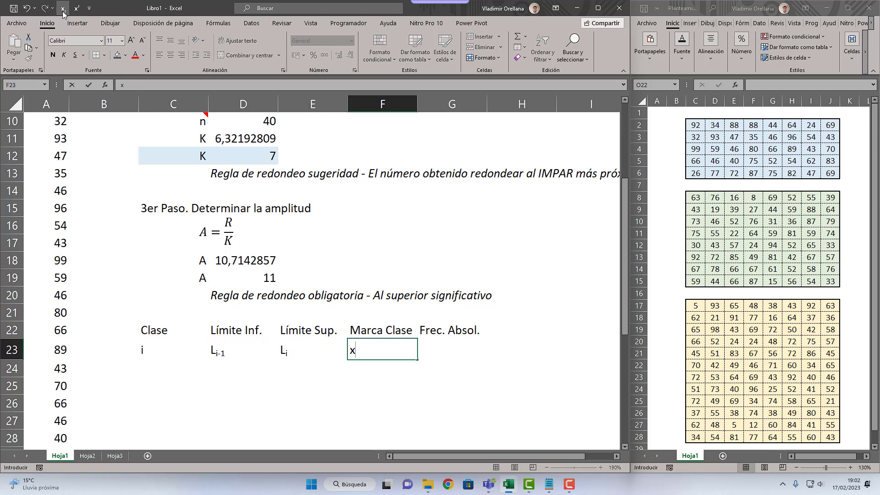
key("F2")
key("shift+Left")
left_click(63, 8)
key("Return")
key("Up")
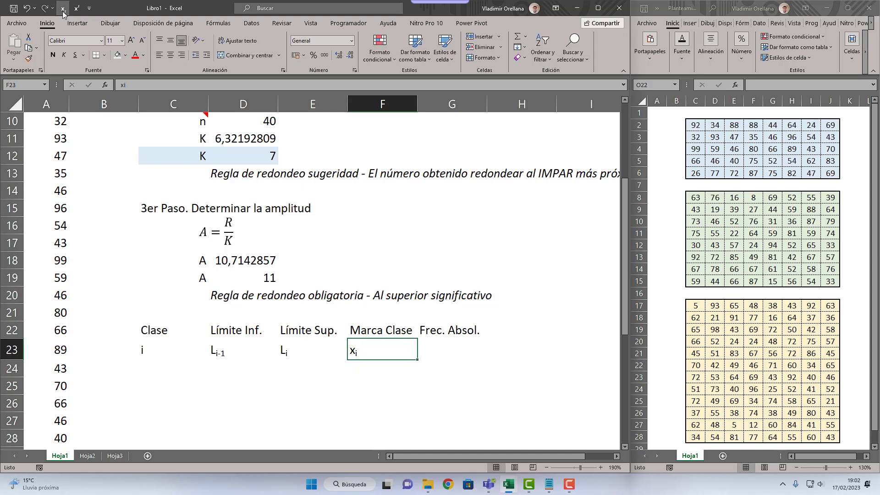
Step: Enter the absolute-frequency symbol ni in G23 with the i formatted as subscript
key("Right")
type("n")
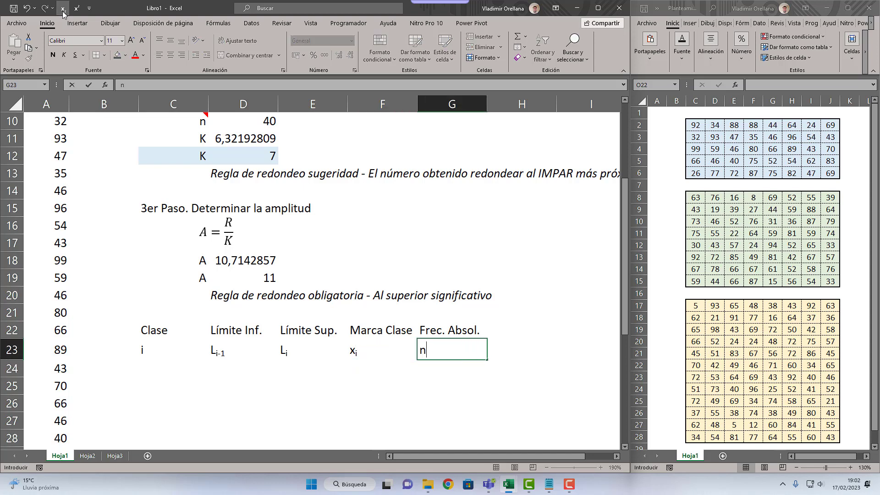
type("i")
key("F2")
key("shift+Left")
left_click(63, 9)
left_click(427, 415)
left_click(441, 356)
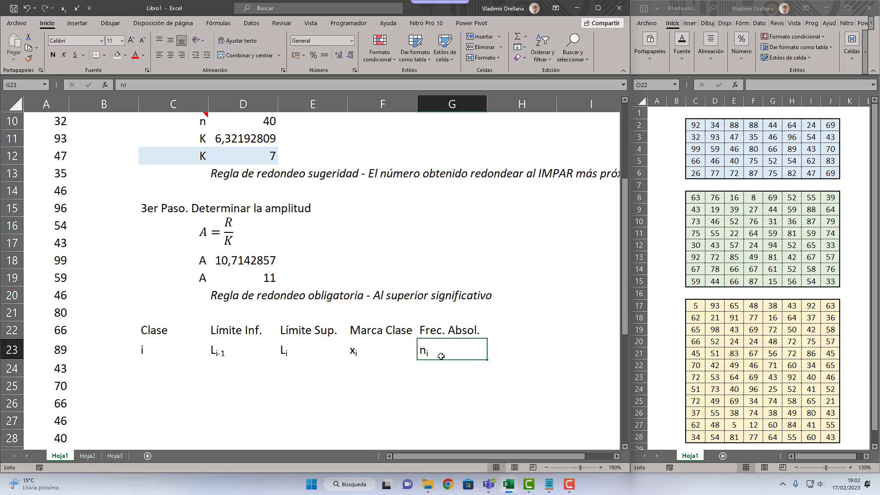
type("f")
key("Escape")
key("F2")
key("Home")
type("f")
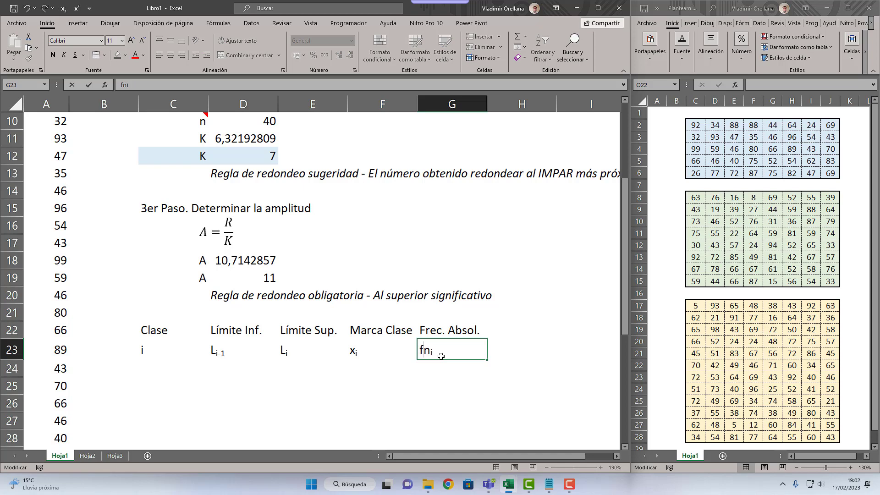
key("Escape")
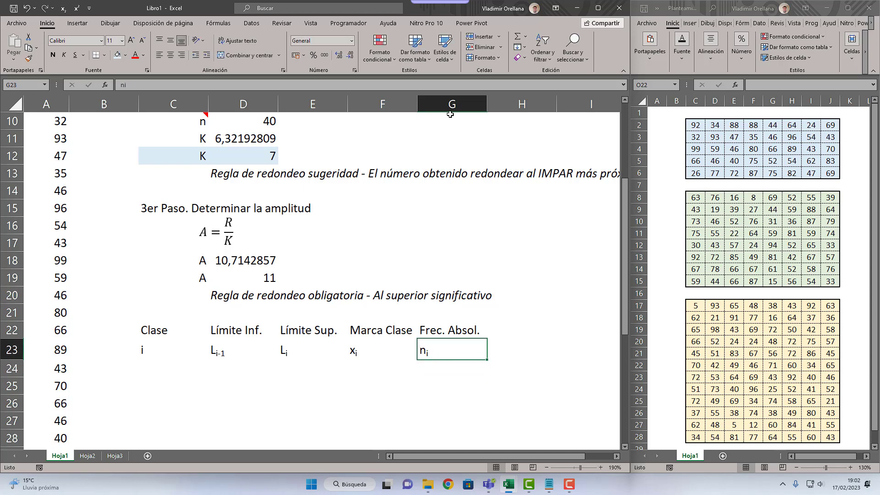
Step: Compare the sample-size label n in C10 with the absolute-frequency symbol in G23
scroll(424, 279, "up", 2)
left_click(203, 230)
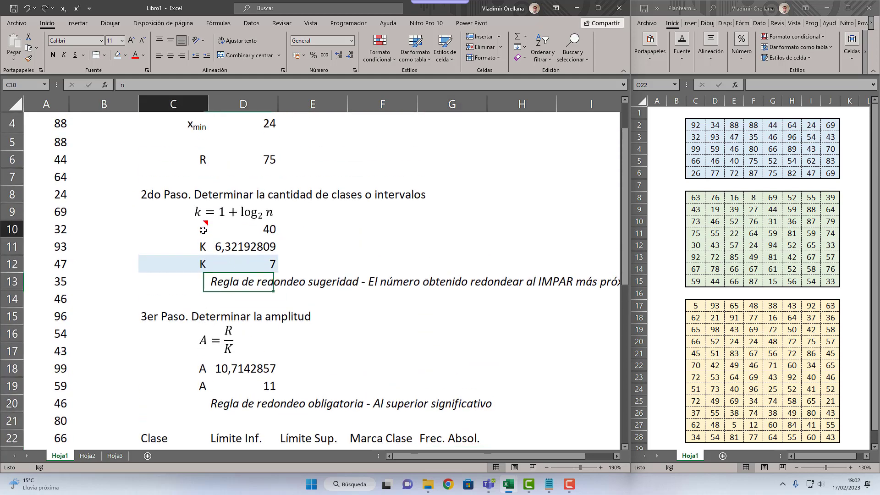
mouse_move(204, 230)
scroll(356, 325, "down", 3)
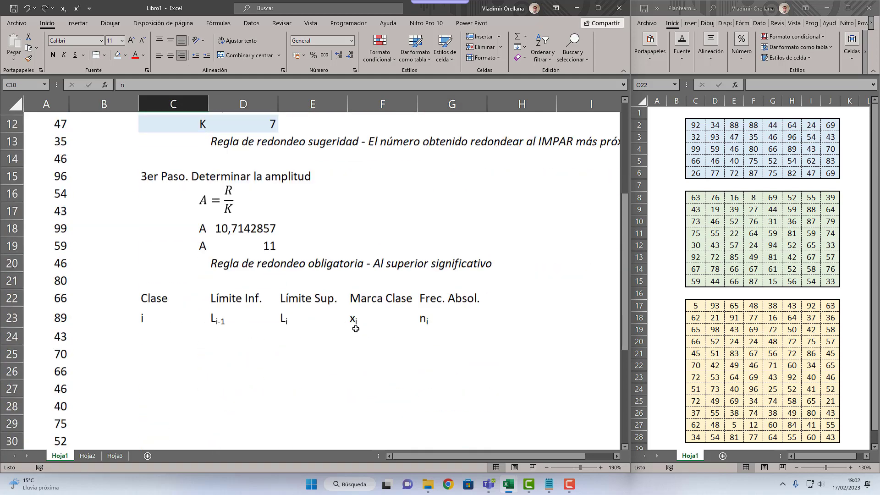
left_click(445, 302)
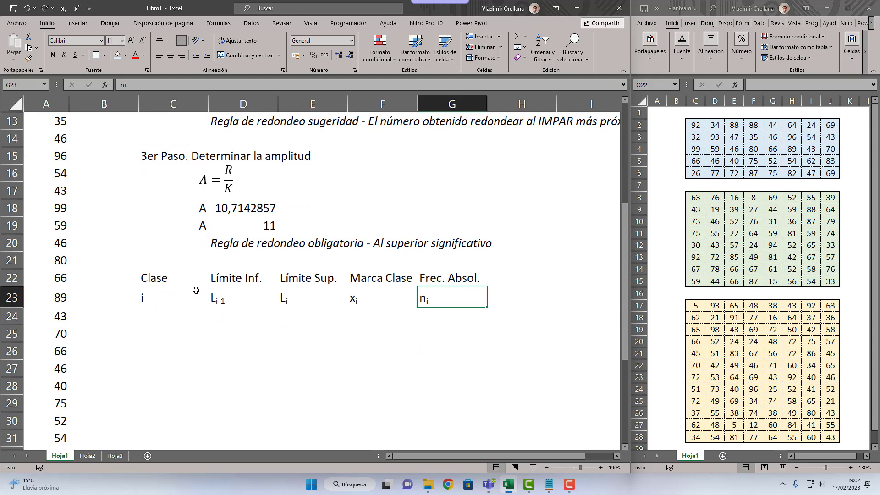
scroll(124, 273, "up", 4)
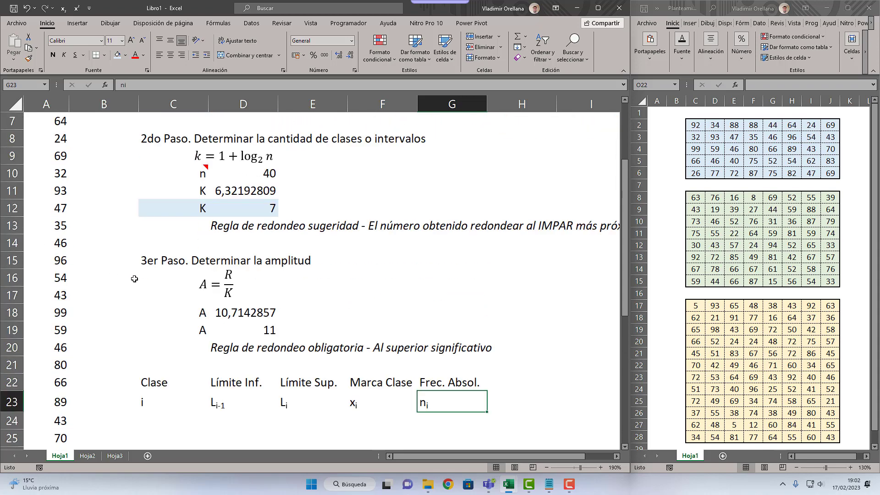
Step: Number the classes from 1 to 7 in cells C24 to C30 of the frequency table
scroll(134, 280, "down", 4)
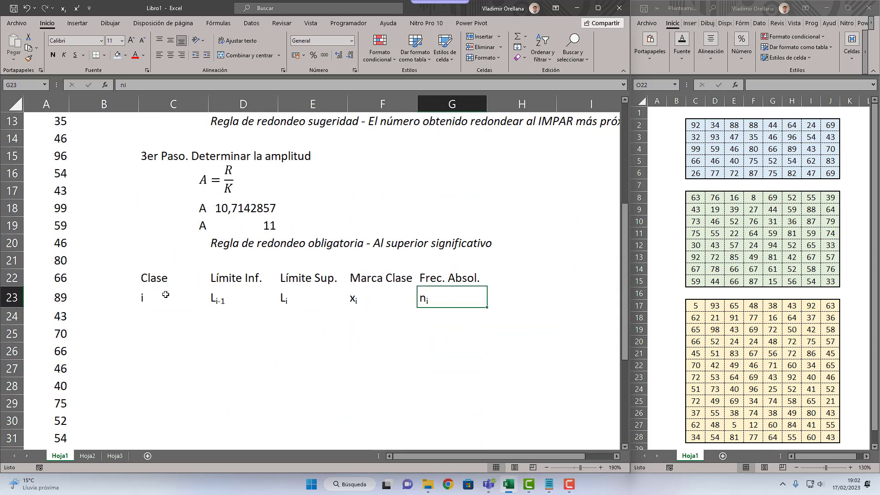
scroll(166, 295, "up", 3)
scroll(166, 295, "down", 3)
left_click(163, 311)
scroll(215, 323, "up", 3)
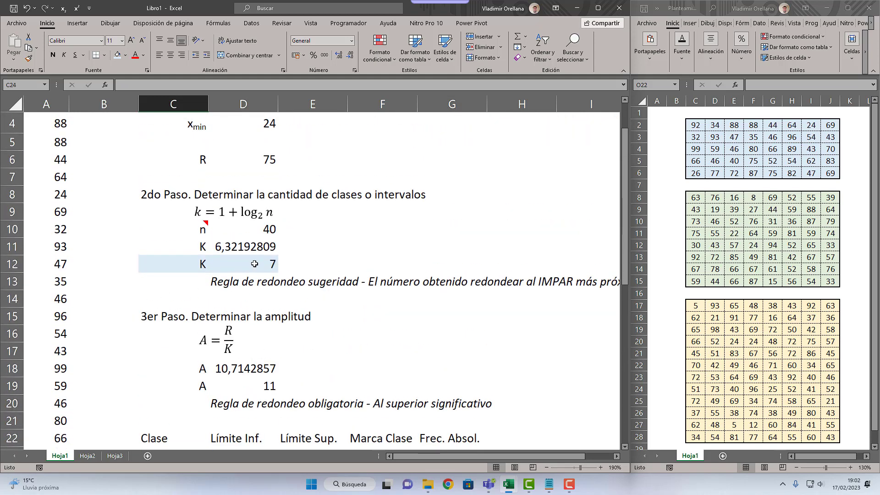
scroll(254, 265, "down", 2)
type("1")
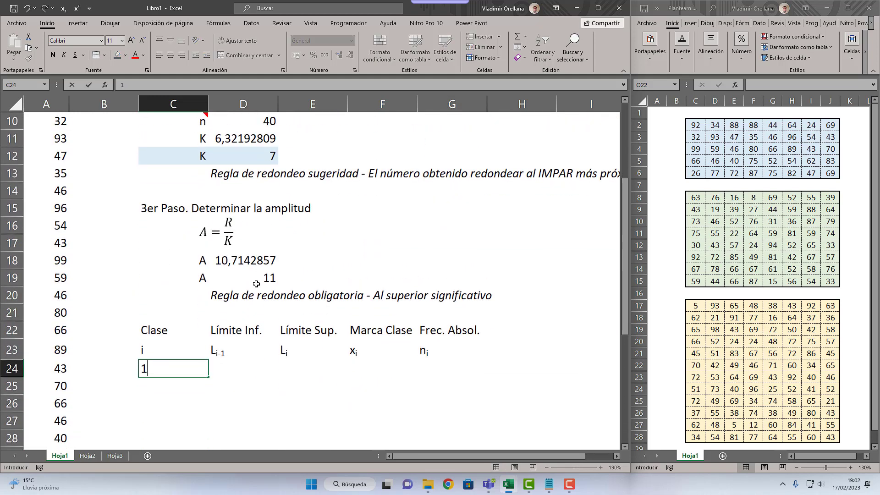
key("Return")
type("2")
key("Return")
type("3")
key("Return")
type("4")
key("Return")
type("5 ")
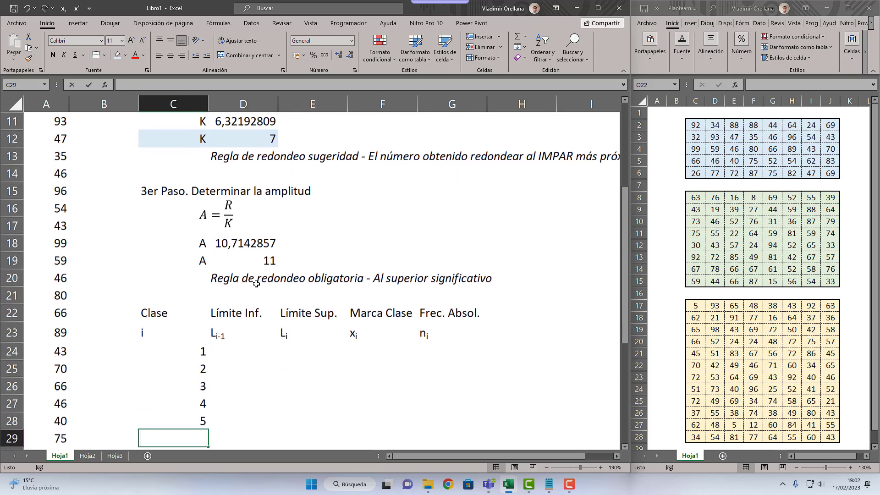
type("6")
key("Return")
type("7")
key("Return")
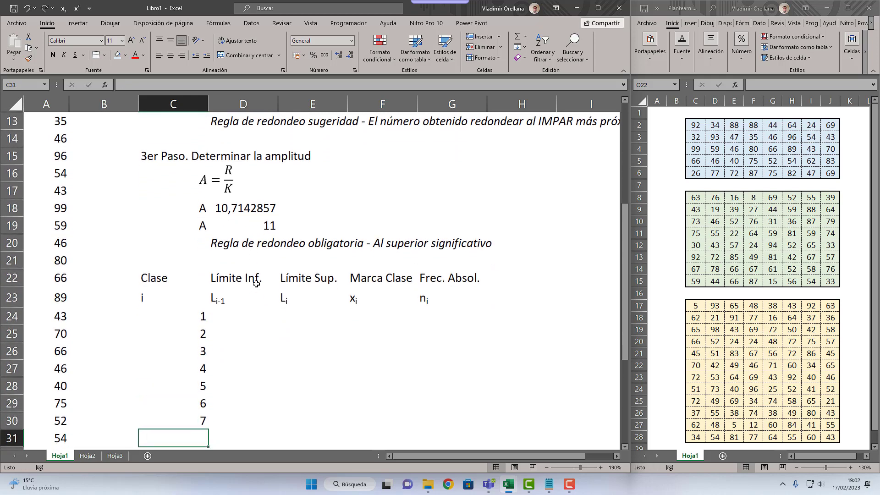
Step: Set the first class's lower limit in D24 with a reference to the minimum value in D4
left_click(235, 319)
scroll(238, 339, "up", 4)
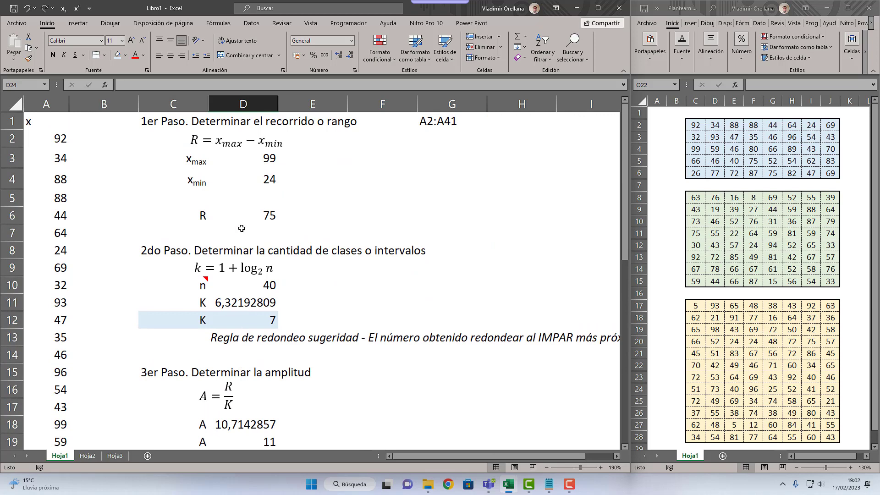
left_click_drag(242, 182, 191, 179)
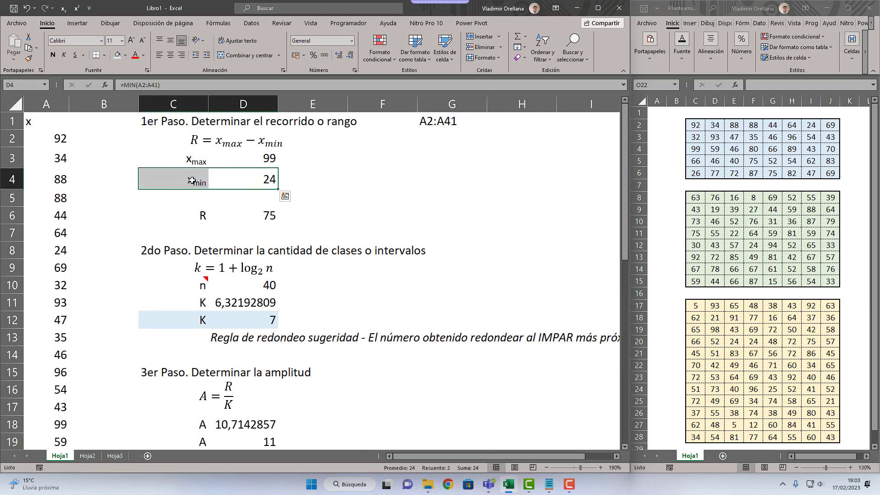
scroll(253, 292, "down", 4)
left_click(243, 312)
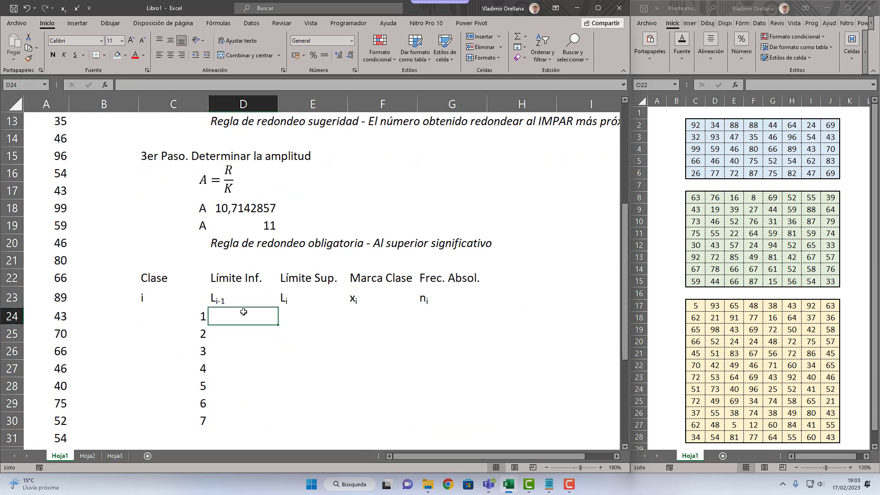
type("=")
scroll(244, 312, "up", 4)
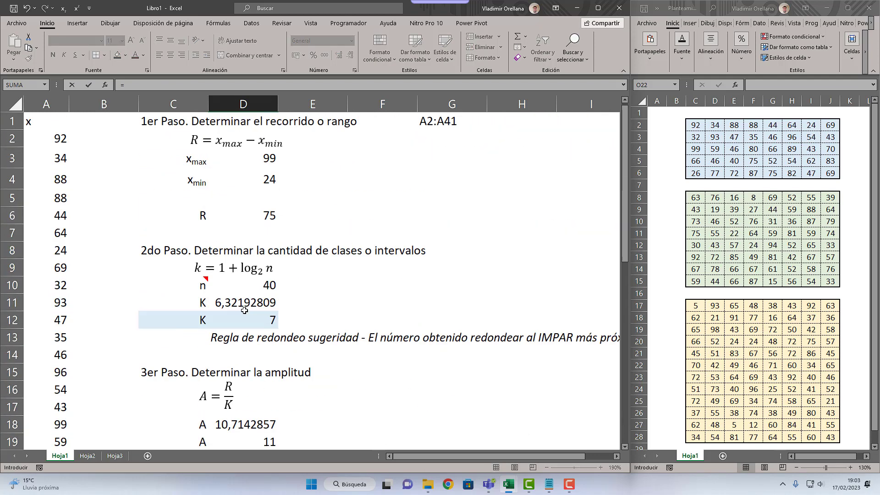
left_click(246, 183)
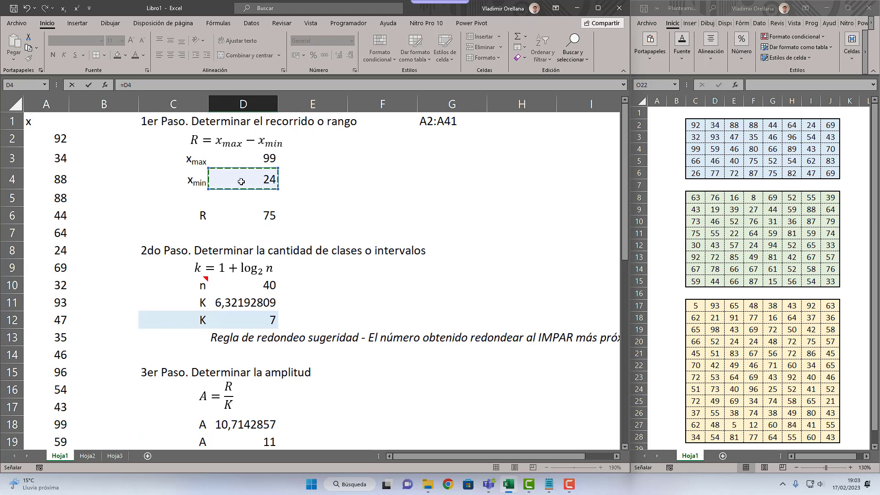
key("Return")
scroll(248, 320, "down", 2)
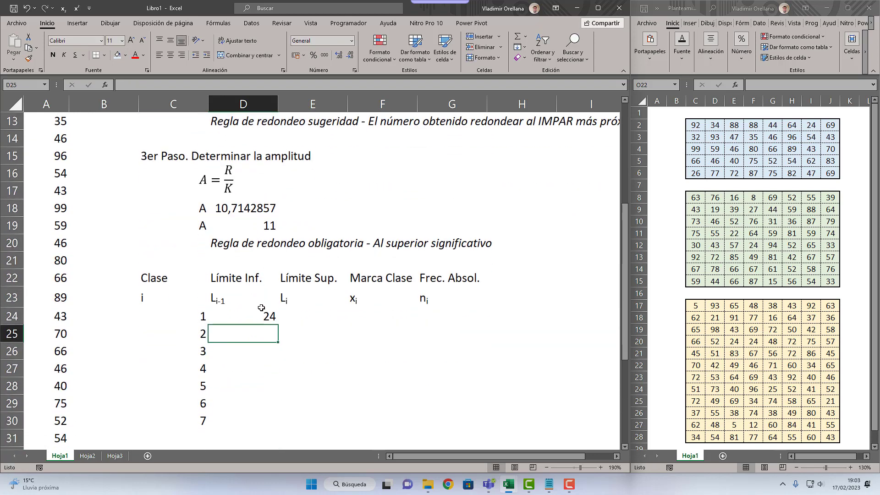
Step: Enter the second class's lower limit in D25 as =D24+$D$19, adding the rounded amplitude as an absolute reference
left_click(307, 316)
left_click(265, 332)
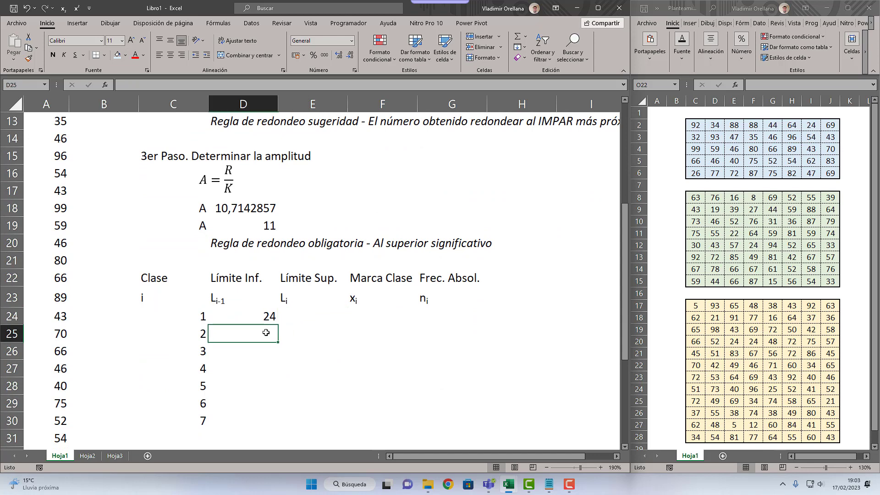
left_click(252, 311)
left_click_drag(244, 331, 242, 420)
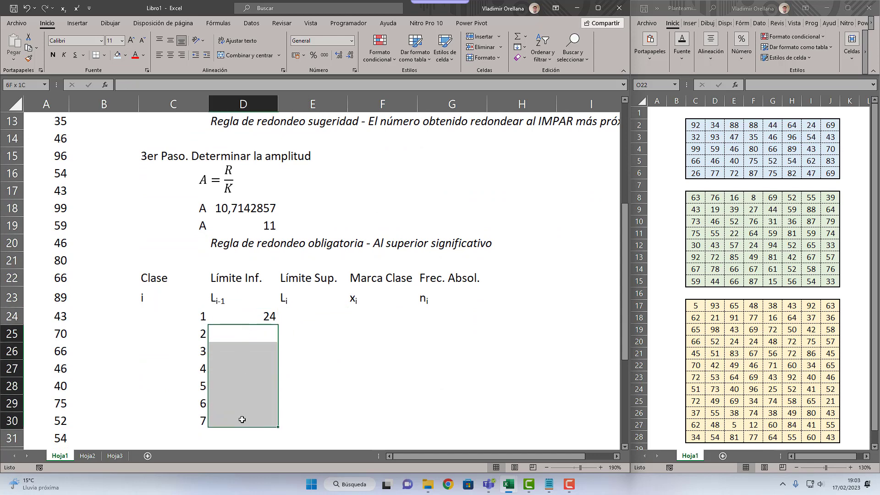
left_click(243, 334)
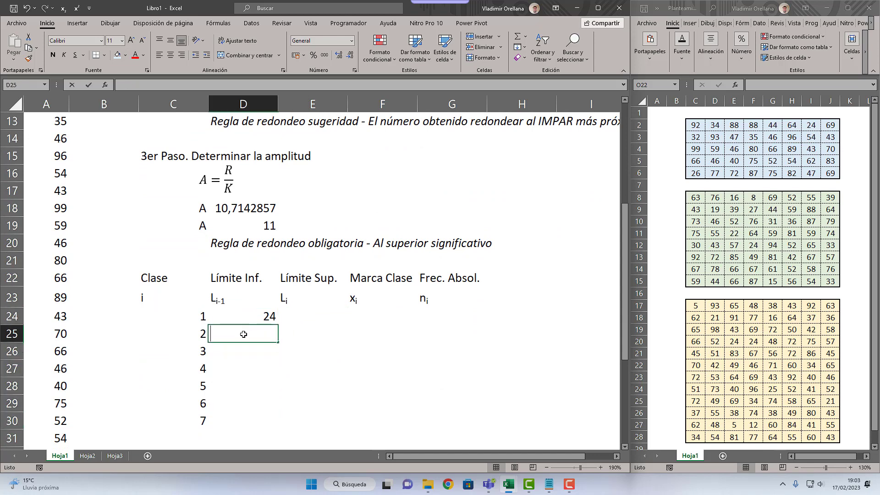
type("=")
key("Up")
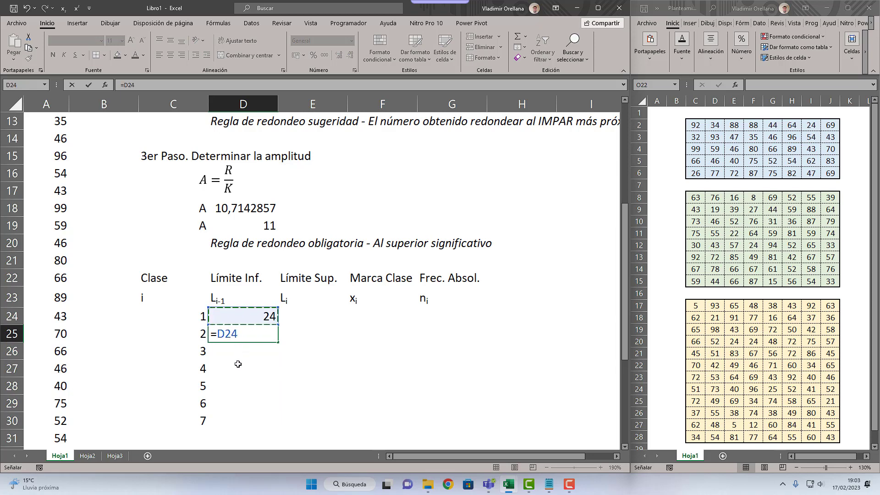
type("+")
left_click(256, 228)
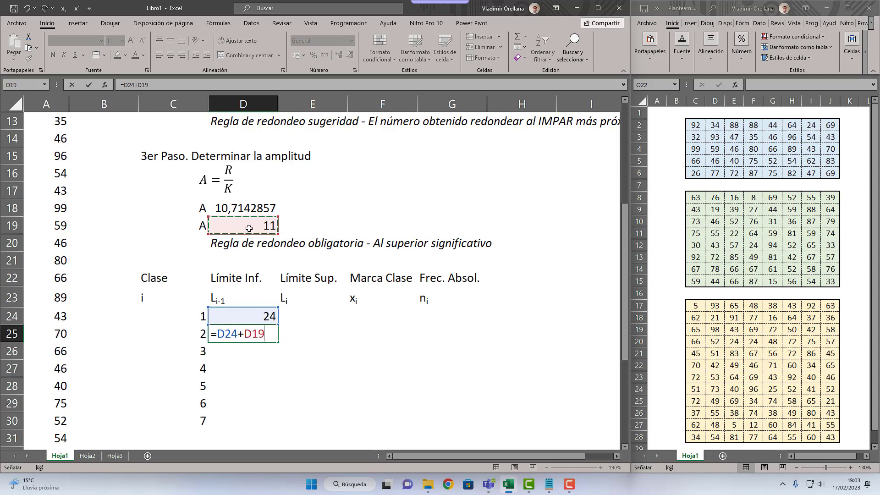
left_click(247, 333)
type("$")
key("Right")
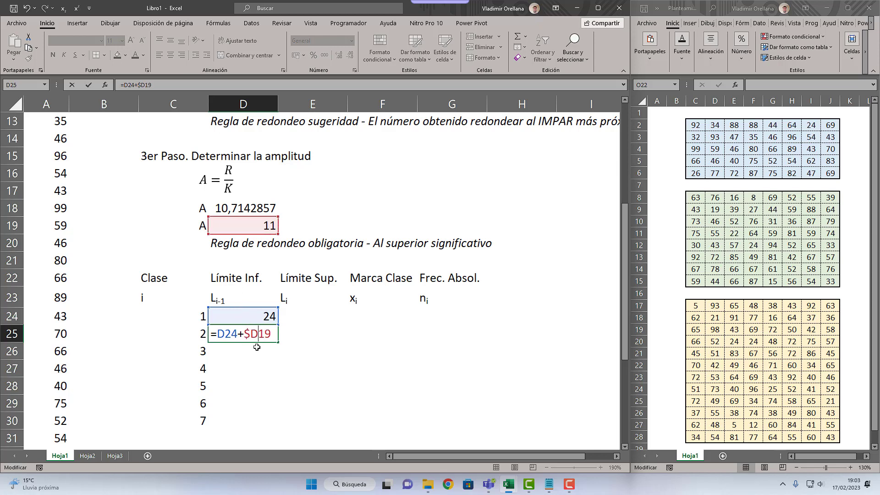
type("$")
key("Return")
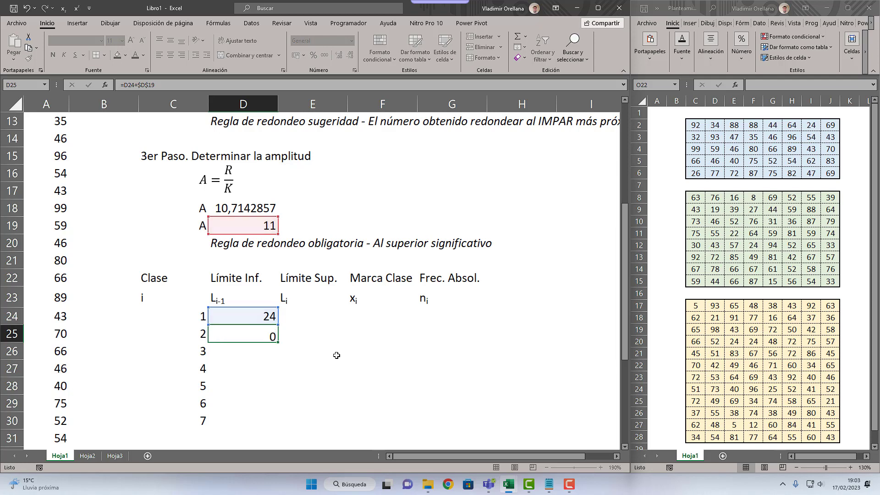
Step: Fill the lower-limit formula from D25 down to D30 and select the first upper-limit cell, E24
key("Up")
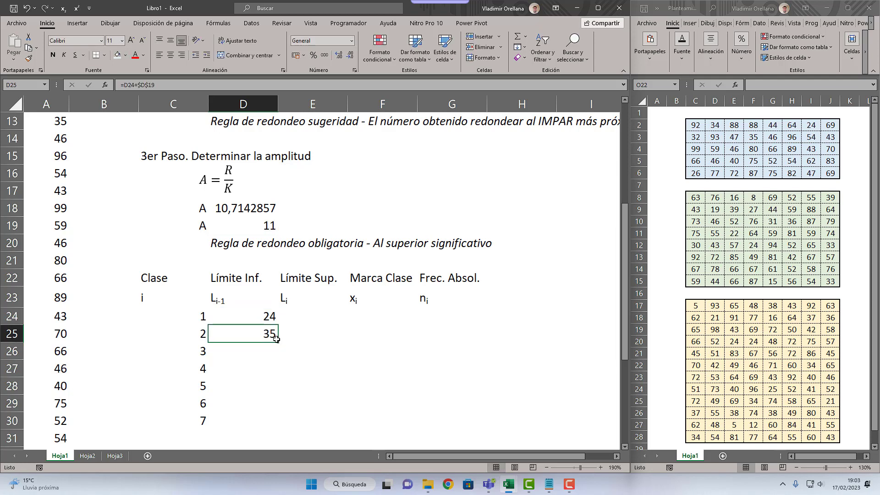
left_click_drag(278, 342, 270, 365)
left_click_drag(256, 414, 255, 424)
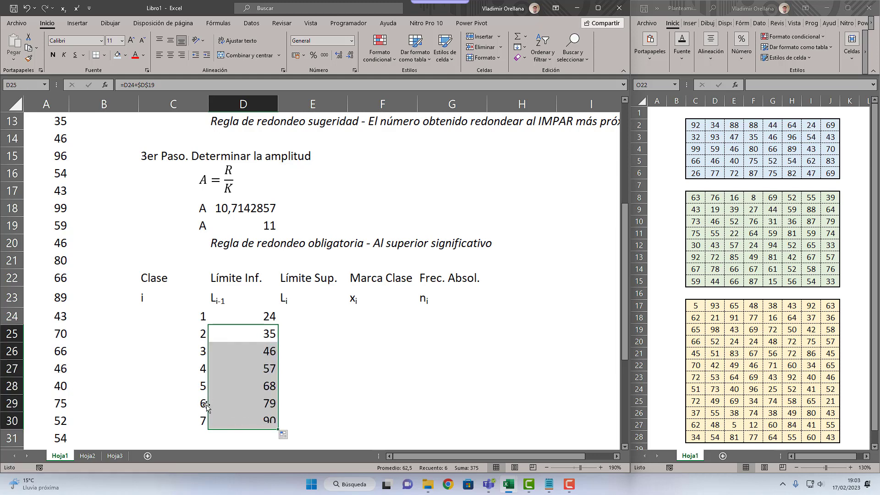
left_click(314, 311)
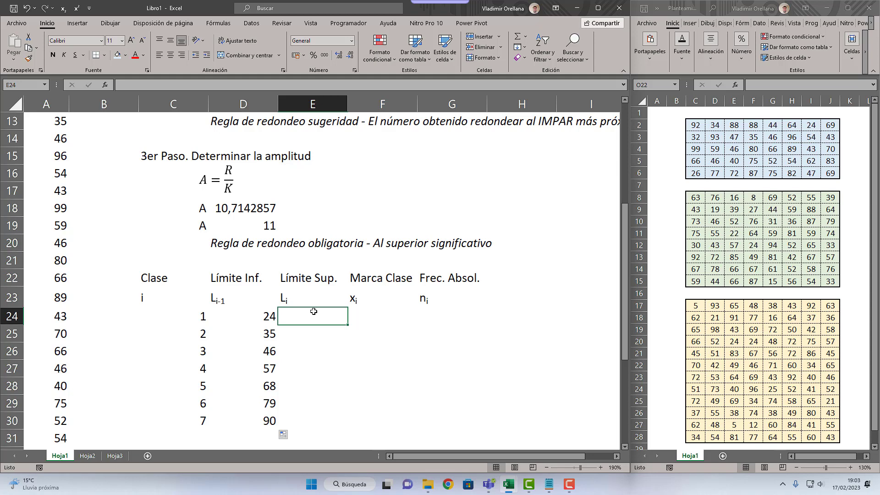
Step: Enter 34 and 45 as the upper limits of the first two classes in E24 and E25
type("34")
key("Return")
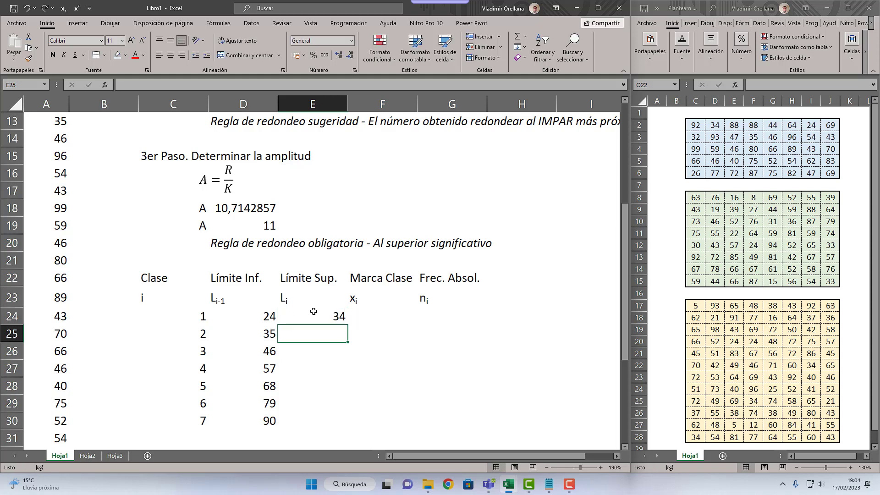
left_click_drag(271, 317, 305, 316)
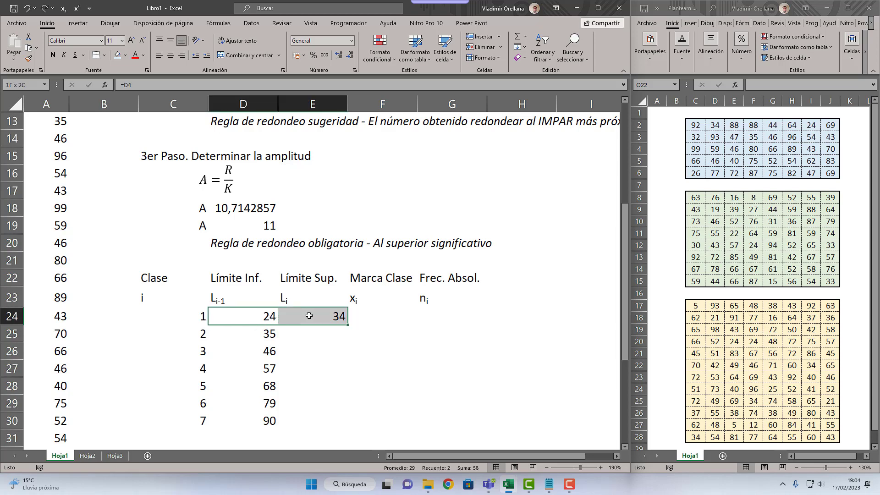
left_click(266, 334)
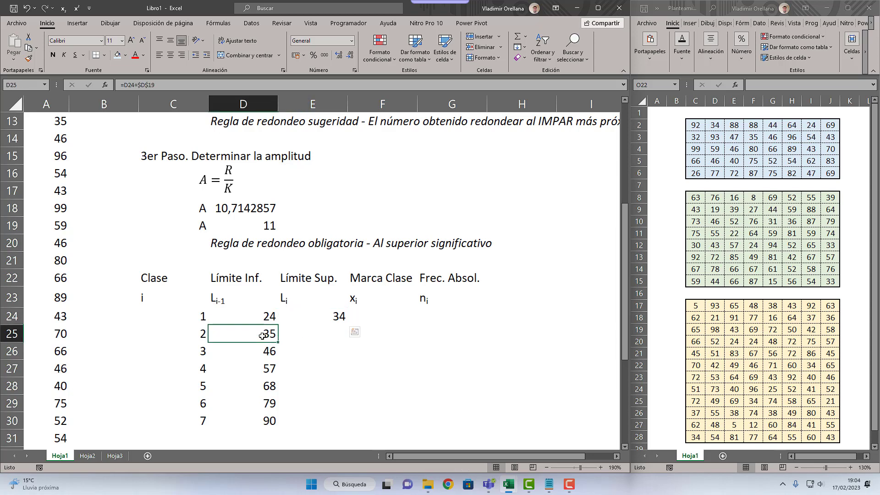
left_click(295, 334)
type("45")
key("Return")
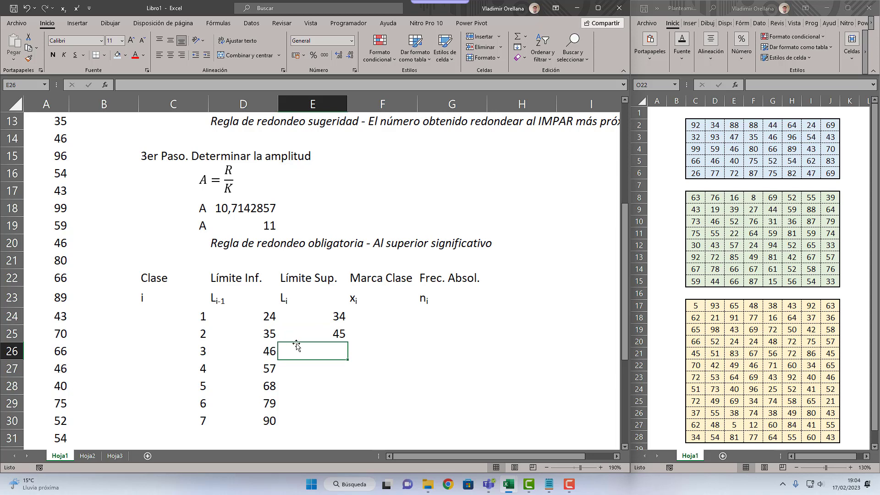
Step: Enter the remaining upper limits 56, 67, 78, 89 and 100 in cells E26 to E30
type("56")
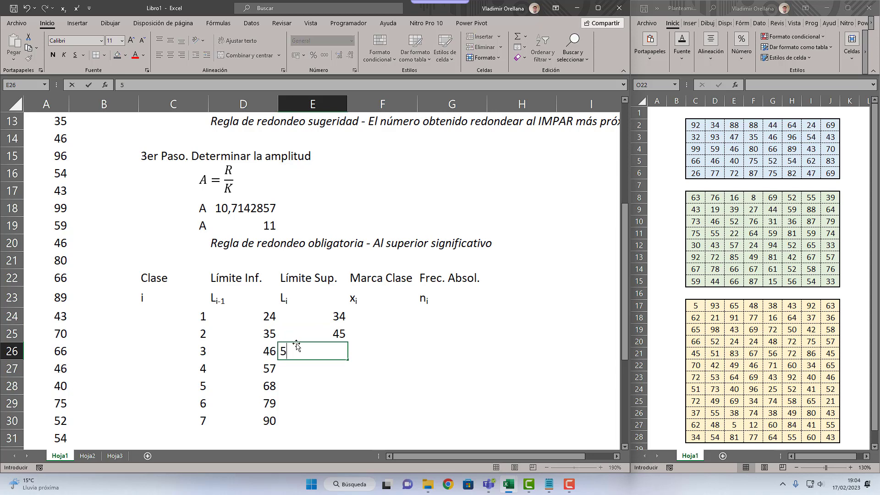
key("Return")
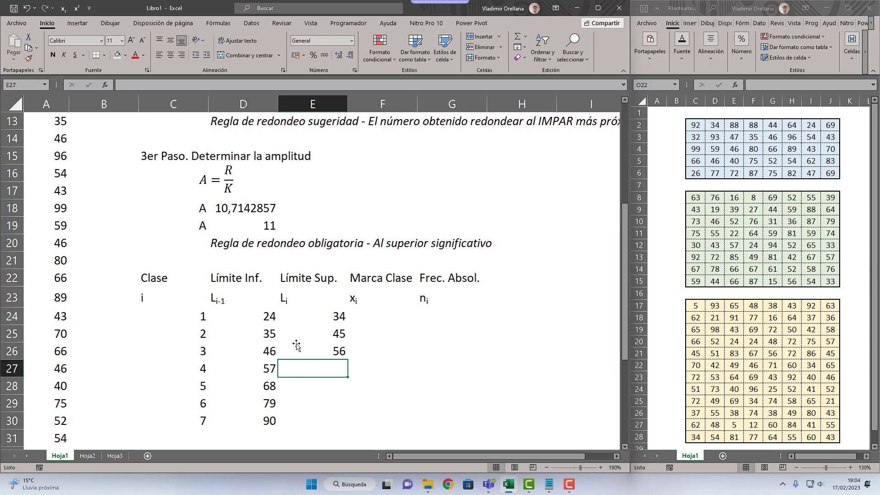
type("67")
key("Return")
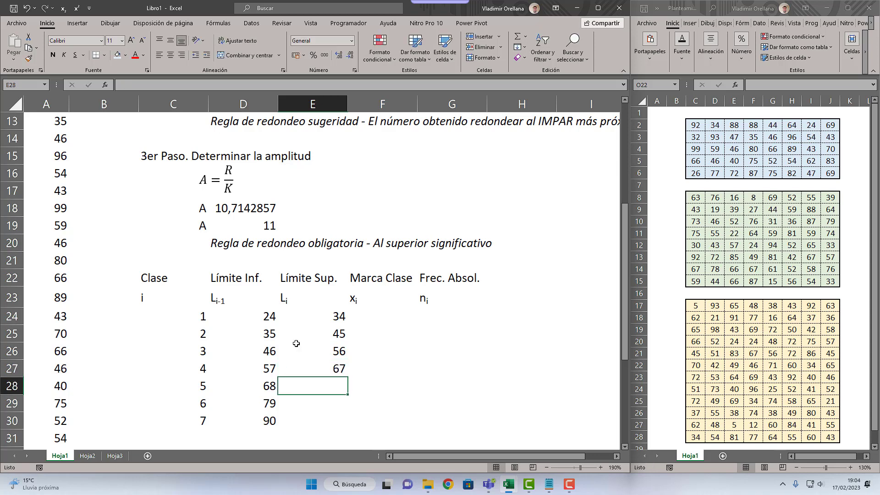
type("78")
key("Return")
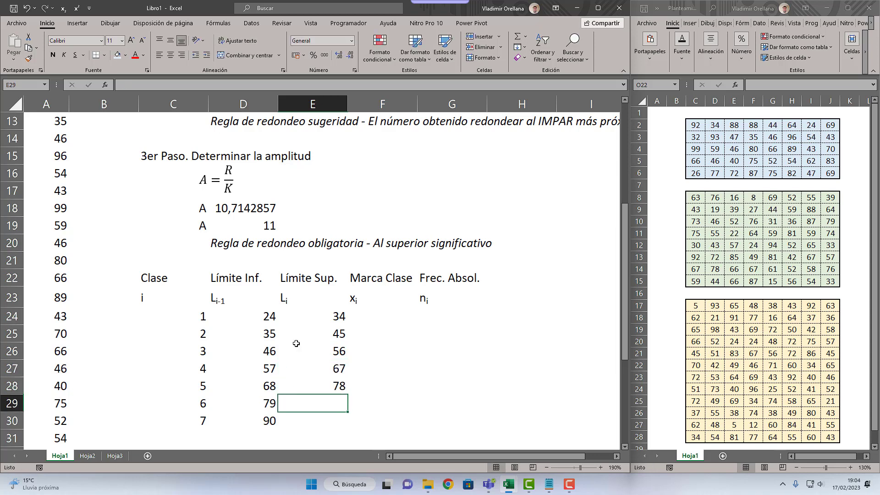
type("89")
key("Return")
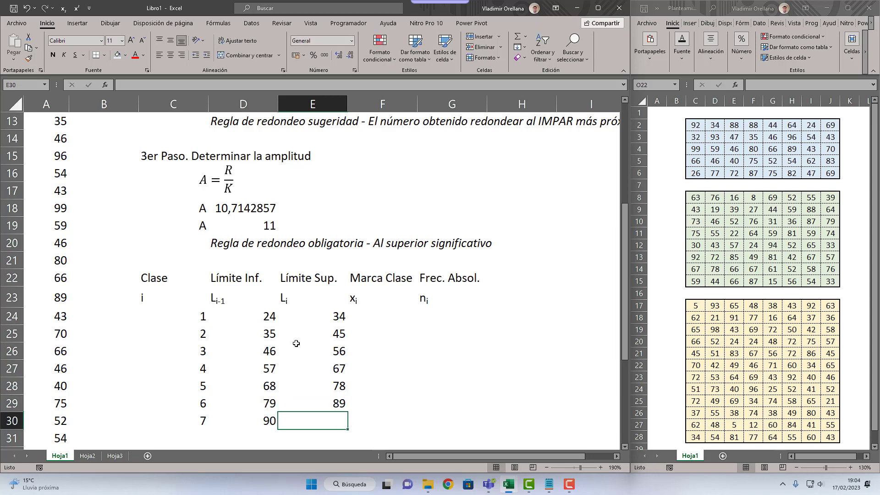
type("100")
key("Return")
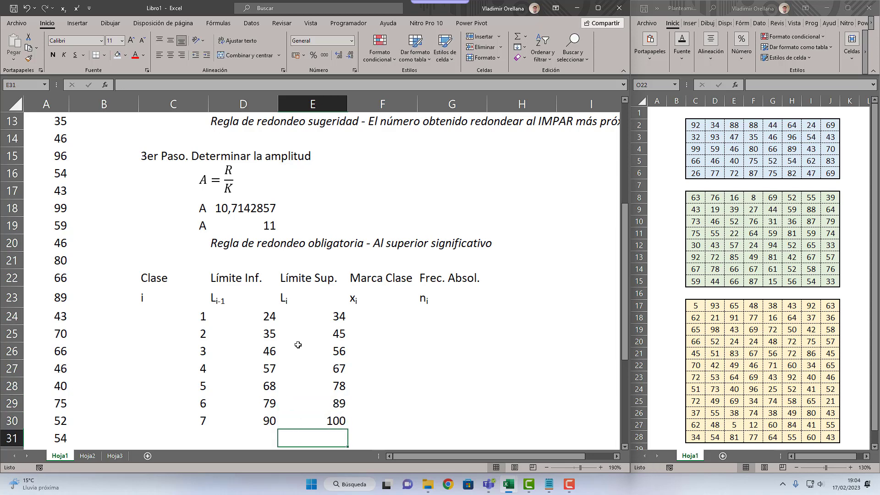
left_click_drag(333, 314, 310, 414)
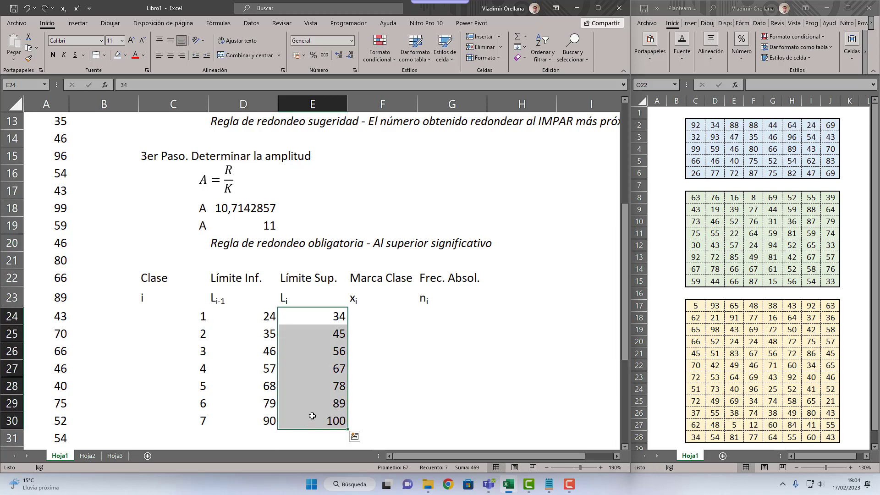
left_click_drag(257, 316, 306, 420)
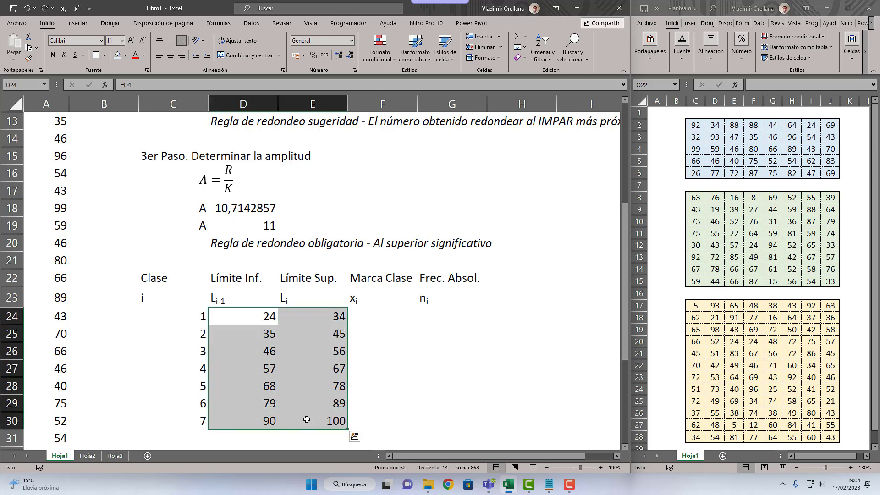
left_click(47, 244)
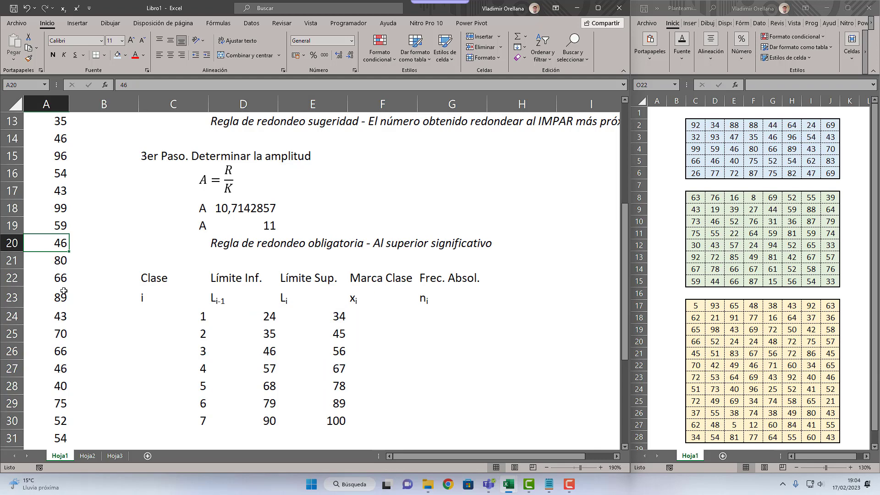
scroll(64, 291, "up", 4)
scroll(64, 291, "down", 5)
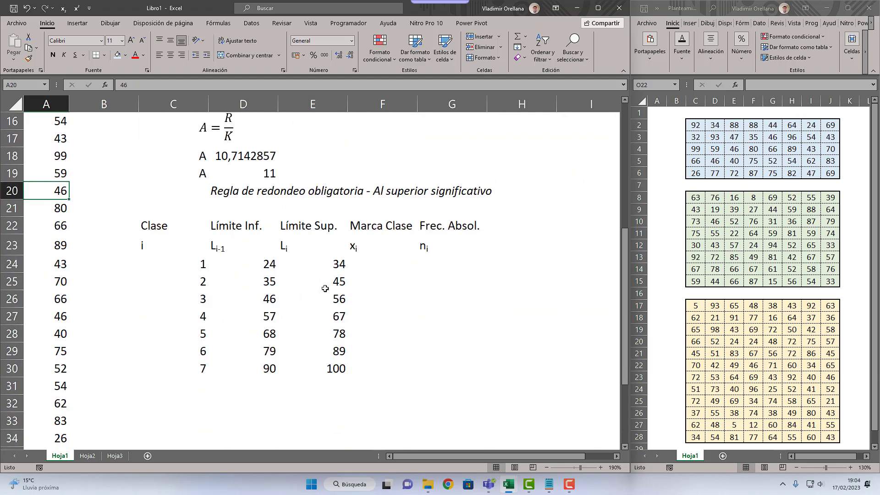
Step: Replace the first upper limit in E24 with =D24+$D$19 and fill the formula down to E30
left_click(332, 267)
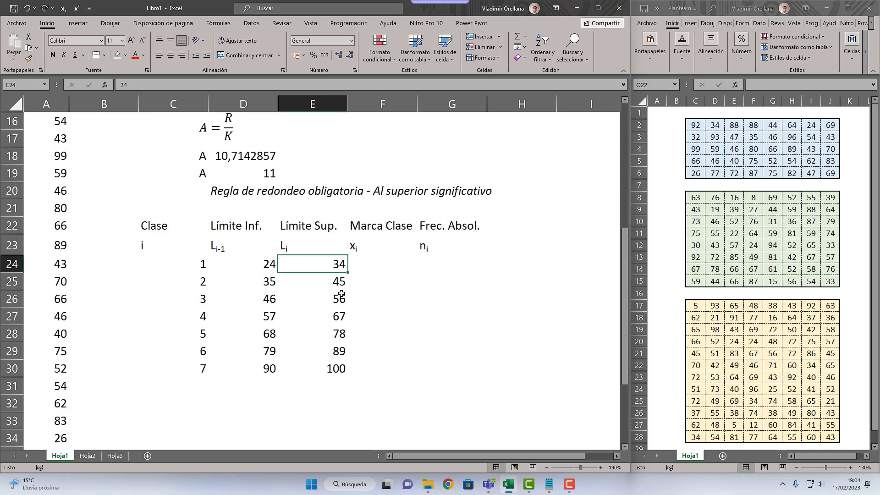
type("=")
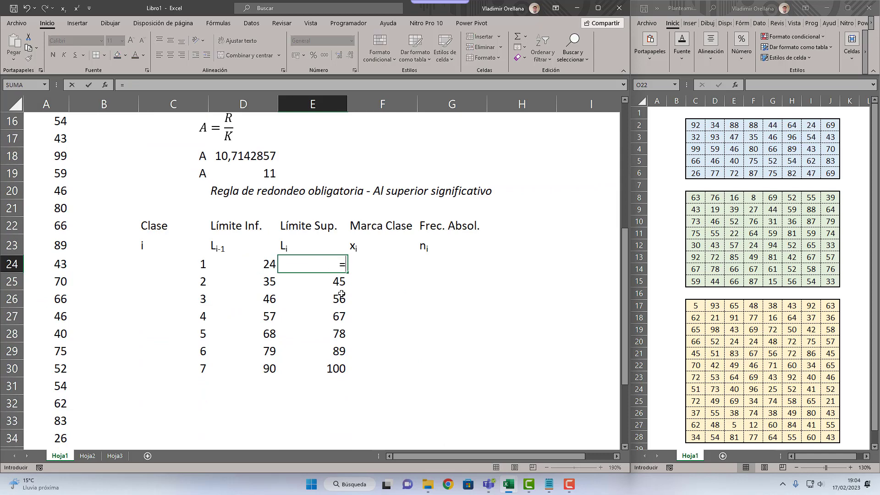
key("Left")
type("+")
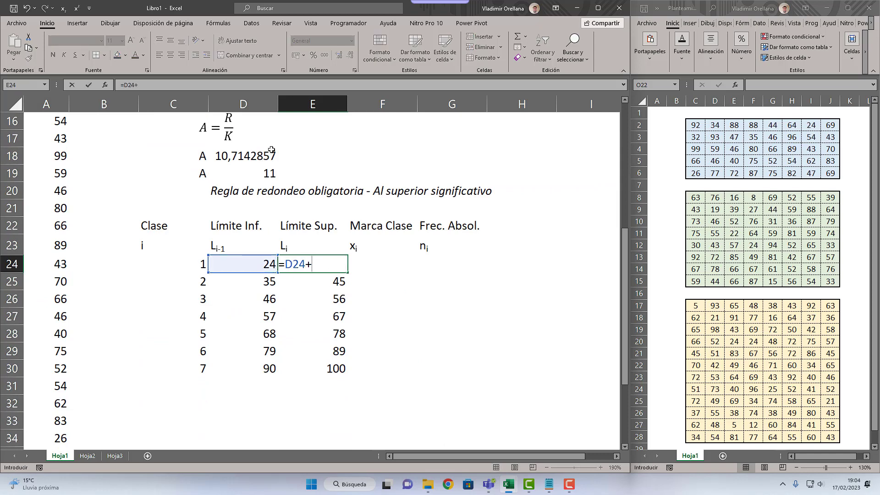
left_click(268, 168)
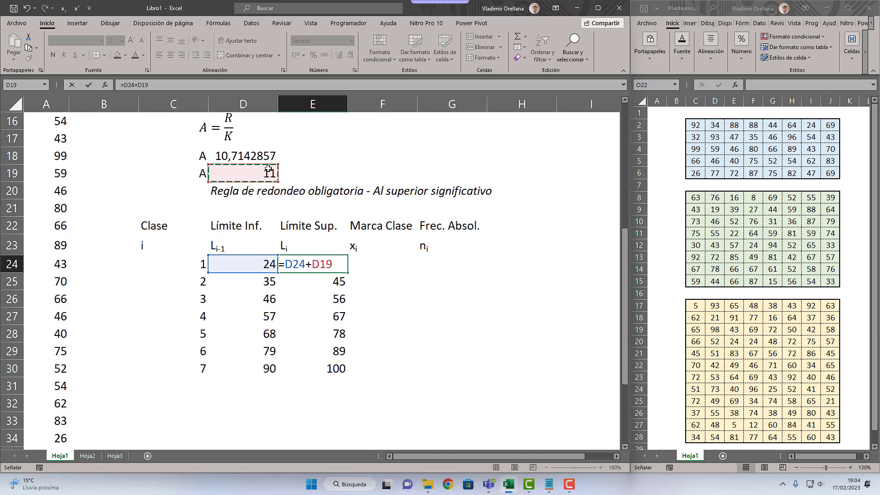
key("F4")
key("Return")
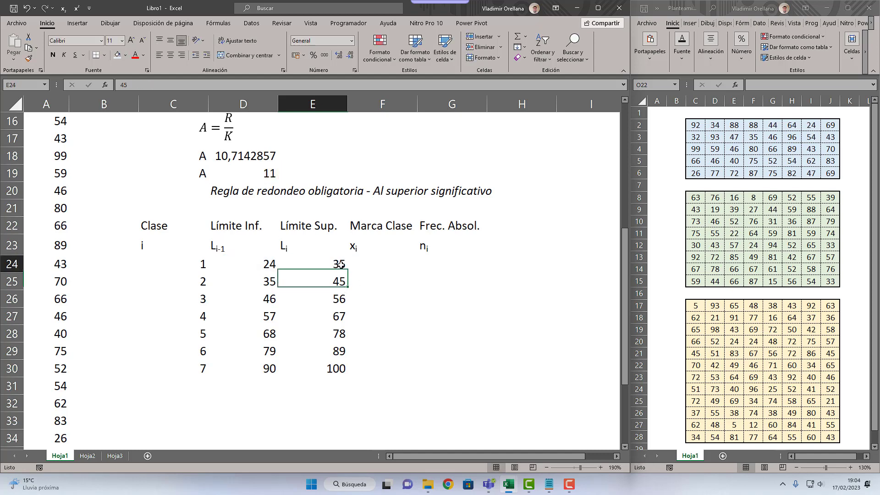
left_click(345, 269)
left_click_drag(344, 288, 344, 375)
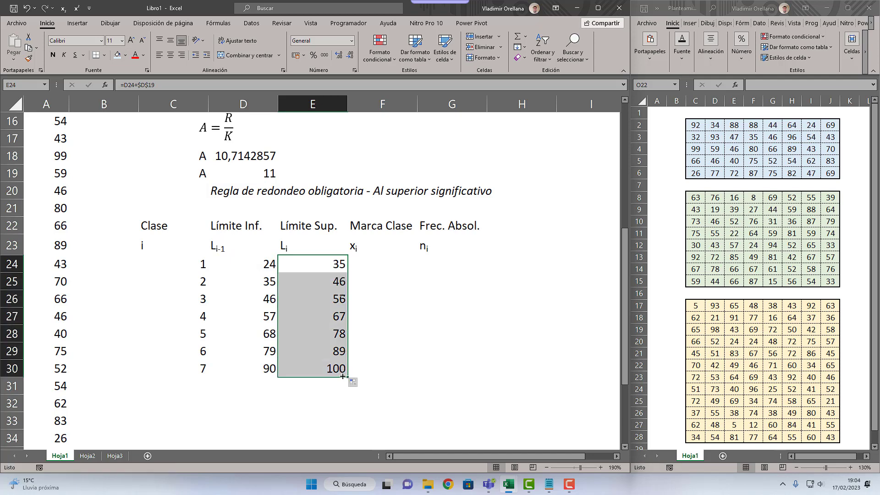
Step: Compare each class's upper limit in column E with the following class's lower limit in column D
left_click(337, 264)
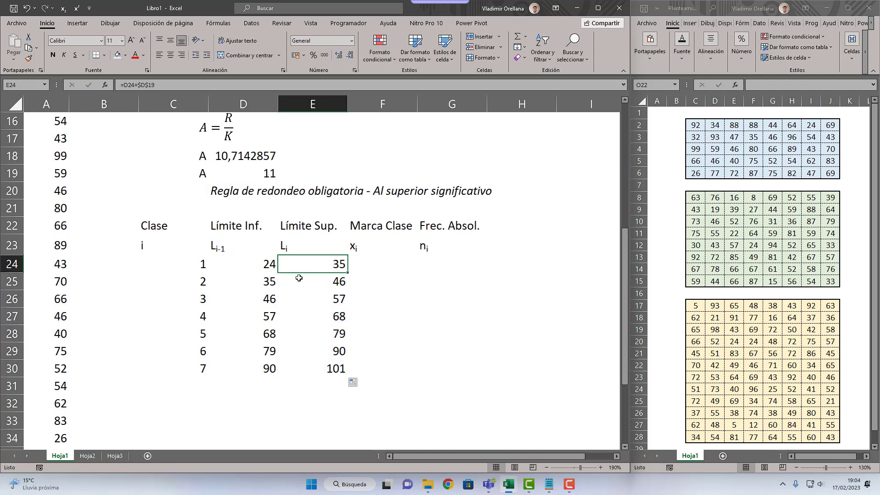
left_click(272, 283)
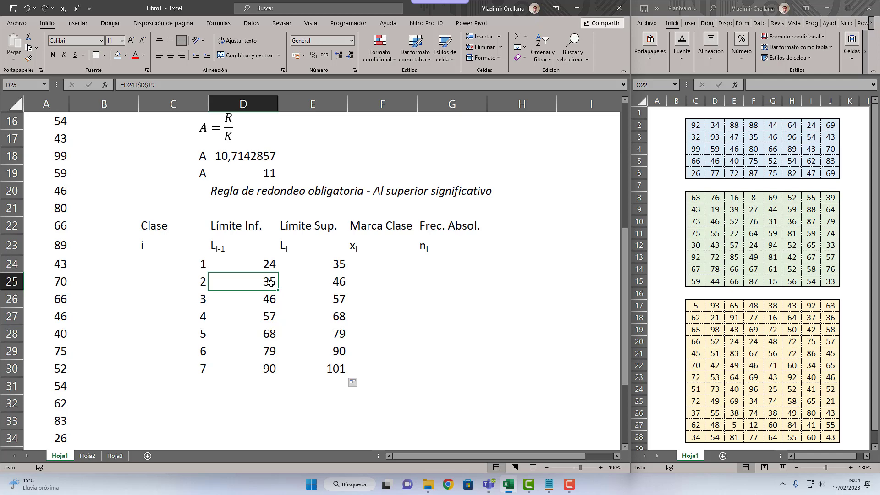
left_click(302, 280)
left_click(271, 301)
left_click(297, 282)
left_click(273, 316)
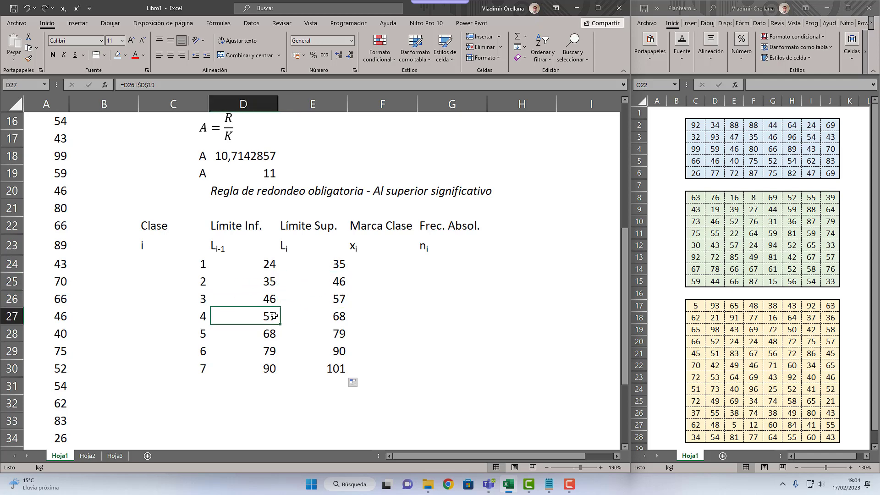
left_click(298, 319)
left_click(289, 334)
left_click(271, 333)
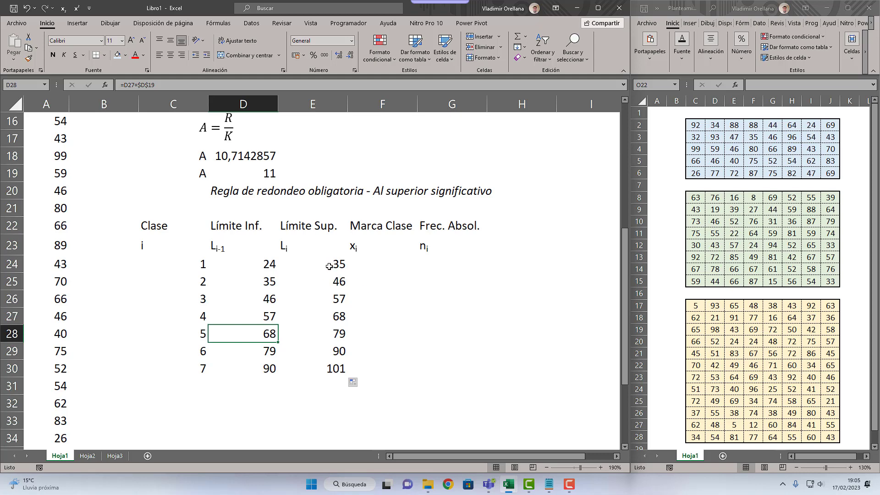
left_click_drag(328, 266, 334, 367)
Step: Calculate the first class mark in F24 as =(D24+E24)/2, averaging the lower and upper limits
left_click(373, 265)
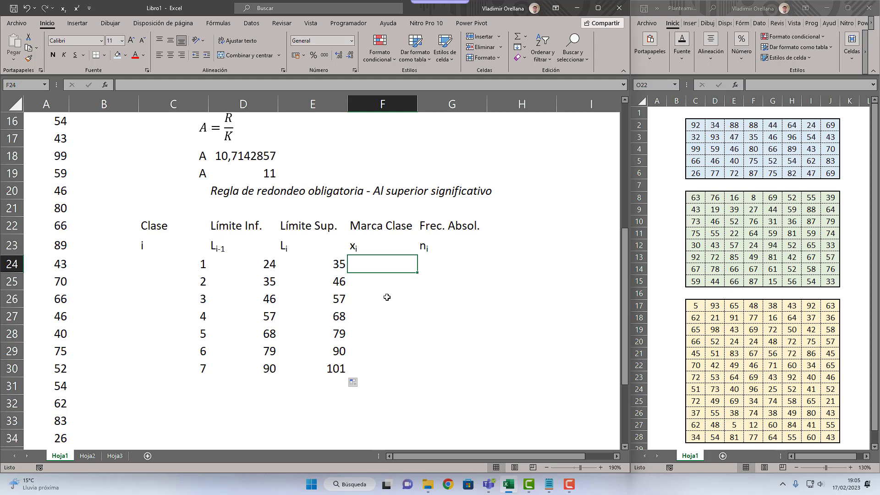
left_click_drag(309, 263, 271, 264)
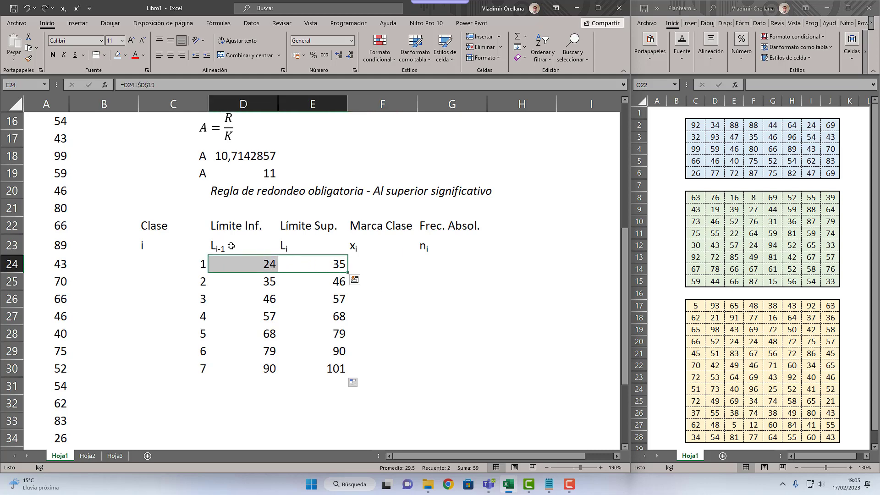
double_click(378, 269)
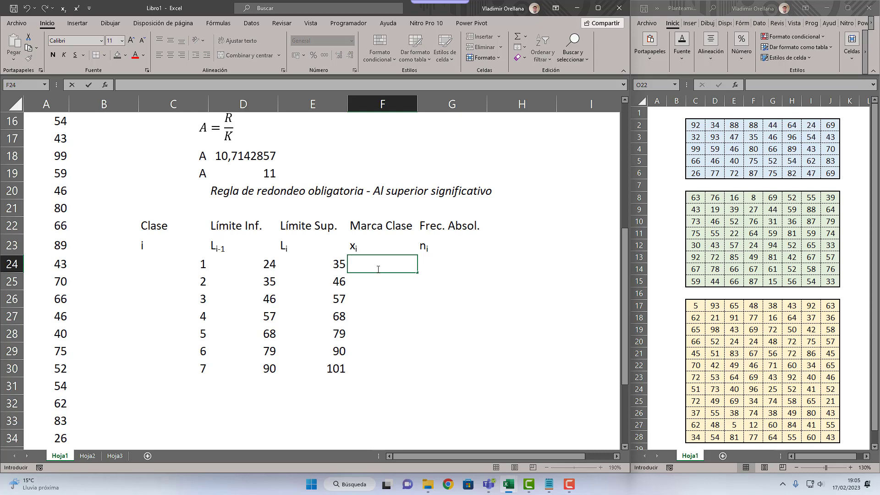
type("=")
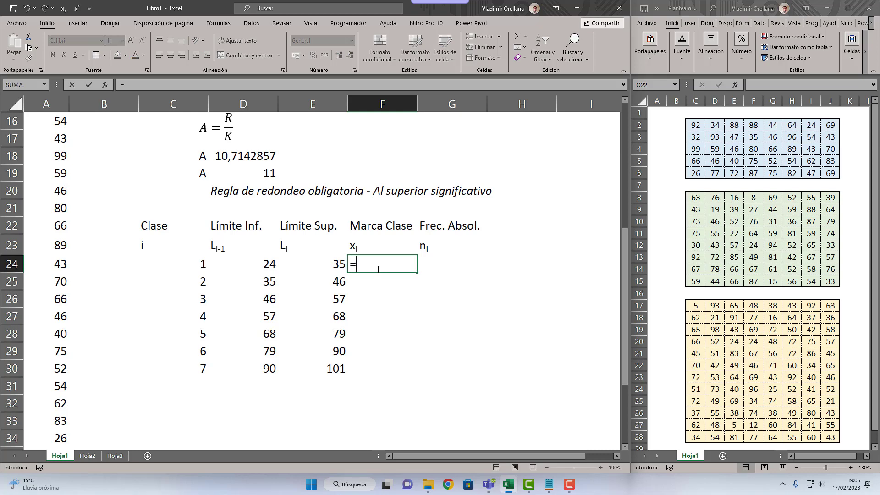
left_click(268, 269)
type("+")
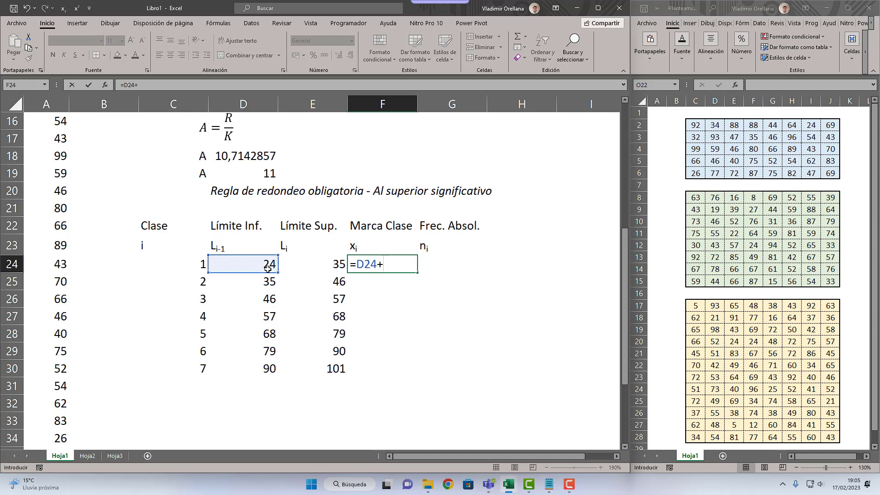
left_click(342, 263)
left_click(358, 264)
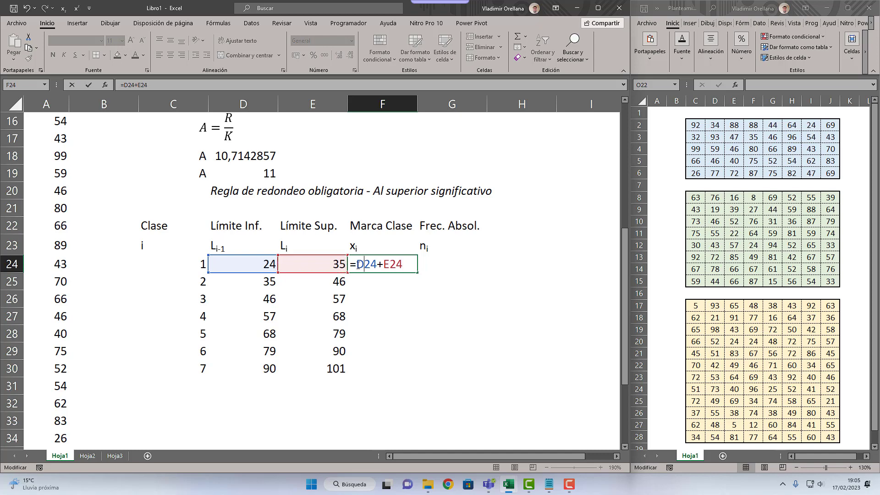
key("Left")
type("(")
key("End")
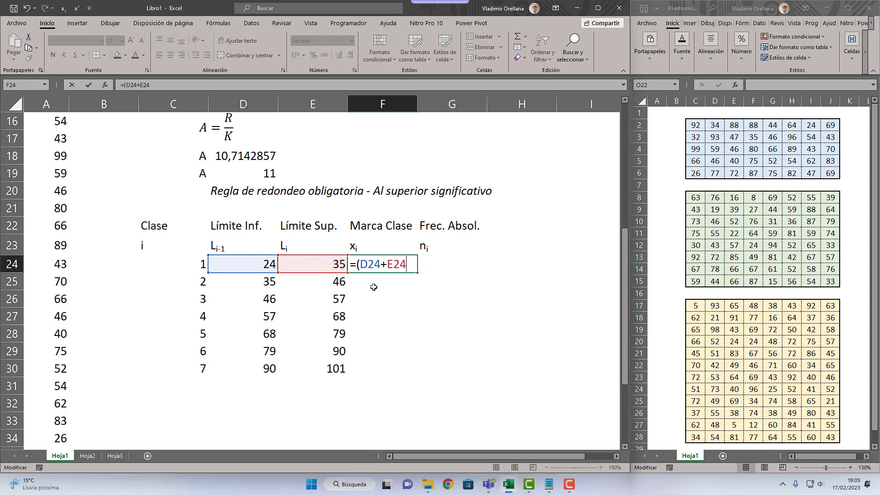
type(")/2")
key("Return")
Step: Enter =D24+E24/2 without parentheses in G24 to compare it with the class mark formula
key("Up")
key("Right")
key("Right")
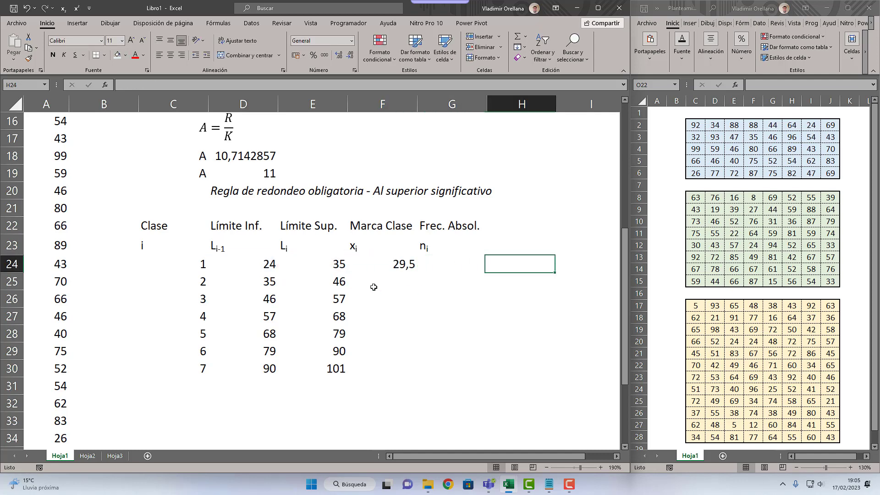
key("Left")
type("=")
key("Left")
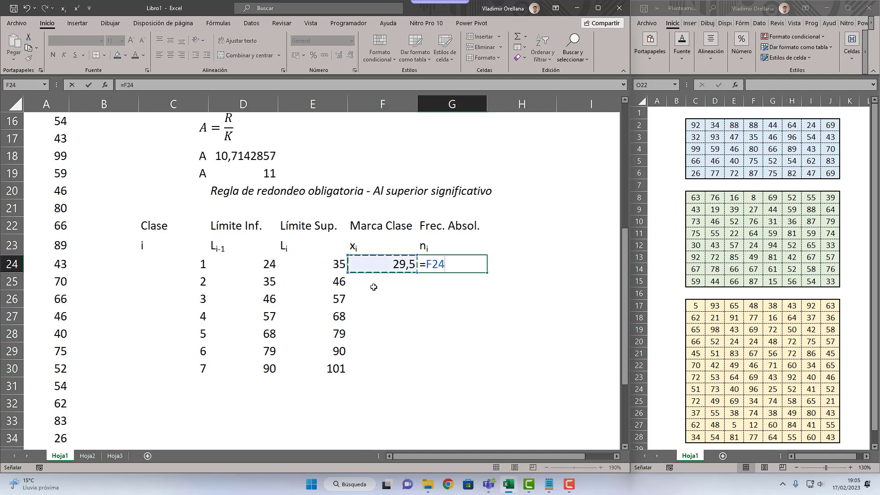
key("Left")
key("Left")
type("+")
key("Left")
key("Left")
type("/2")
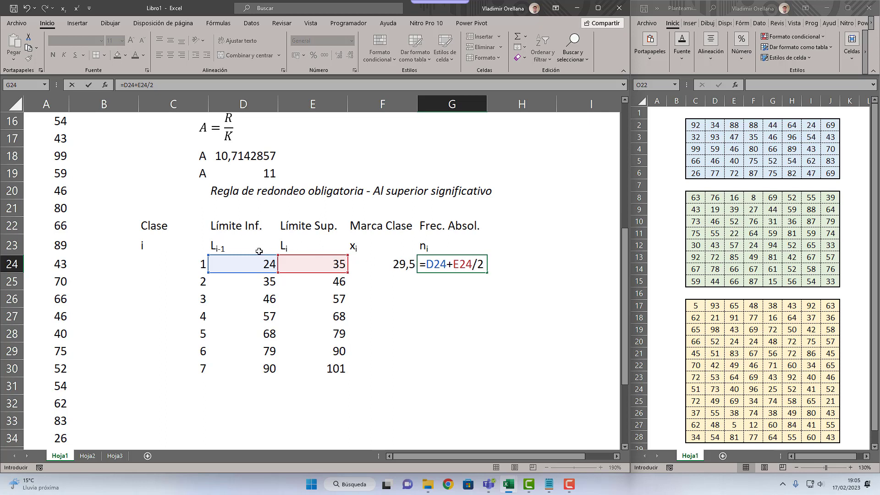
key("Return")
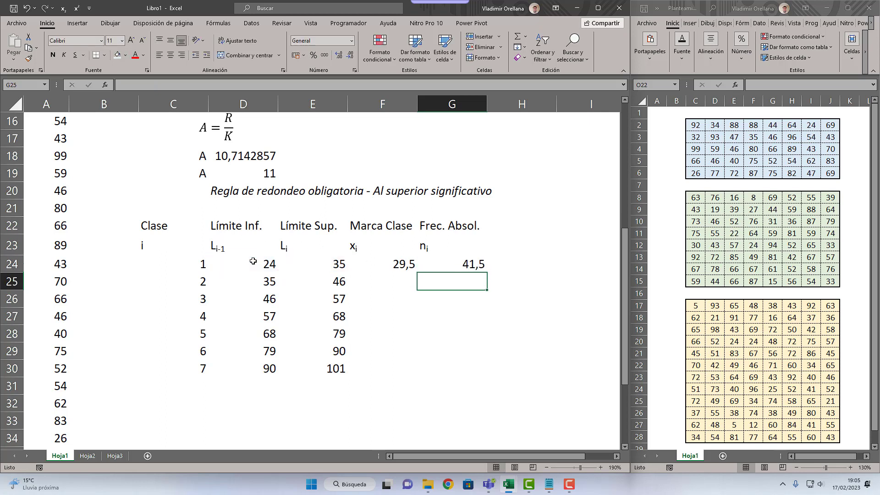
Step: Examine how the parentheses group D24+E24 before the division by 2 in the F24 class mark formula
key("Up")
key("Left")
key("F2")
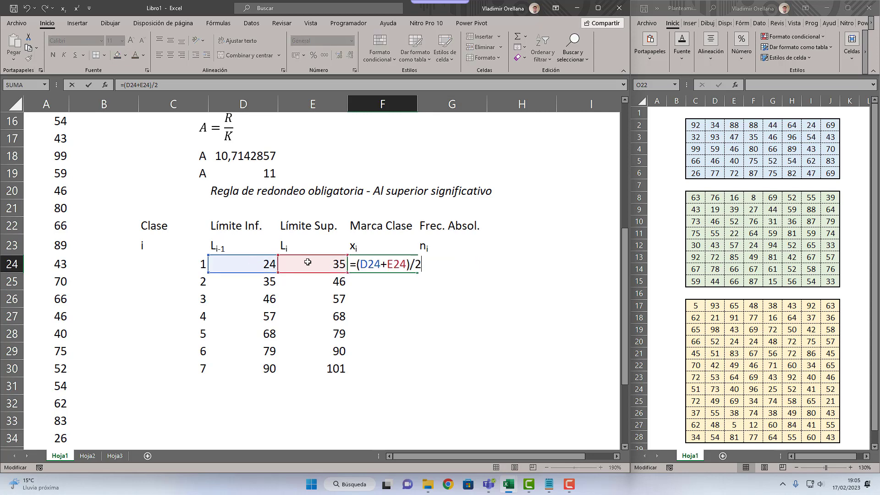
left_click(407, 264)
left_click_drag(398, 264, 357, 274)
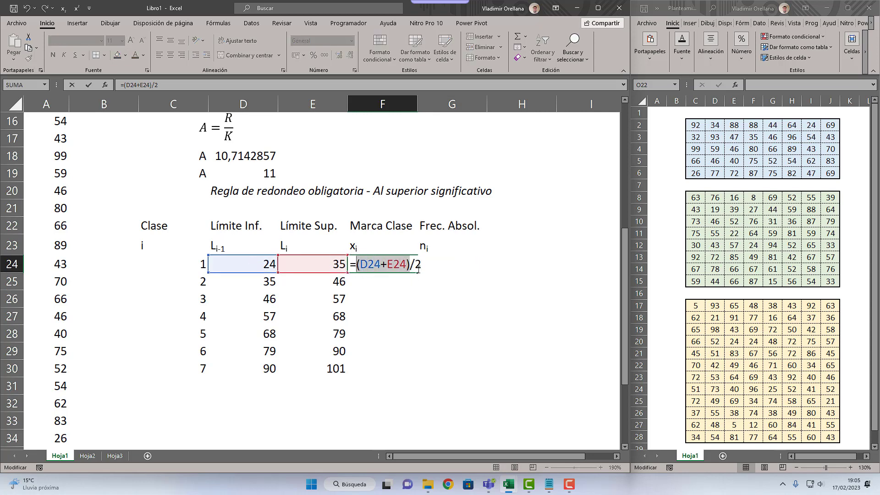
left_click_drag(415, 266, 356, 271)
key("Return")
key("Up")
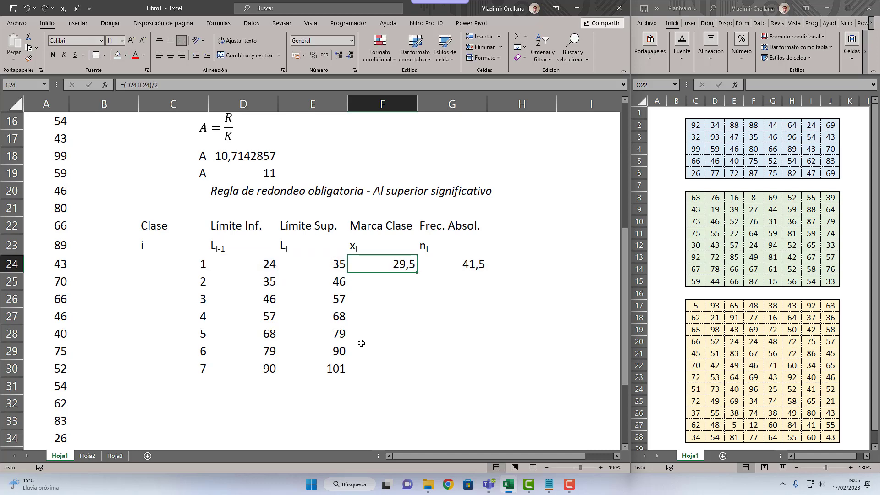
Step: Fill the class mark formula from F24 down to F30 and clear the comparison formula in G24
left_click_drag(415, 278, 394, 369)
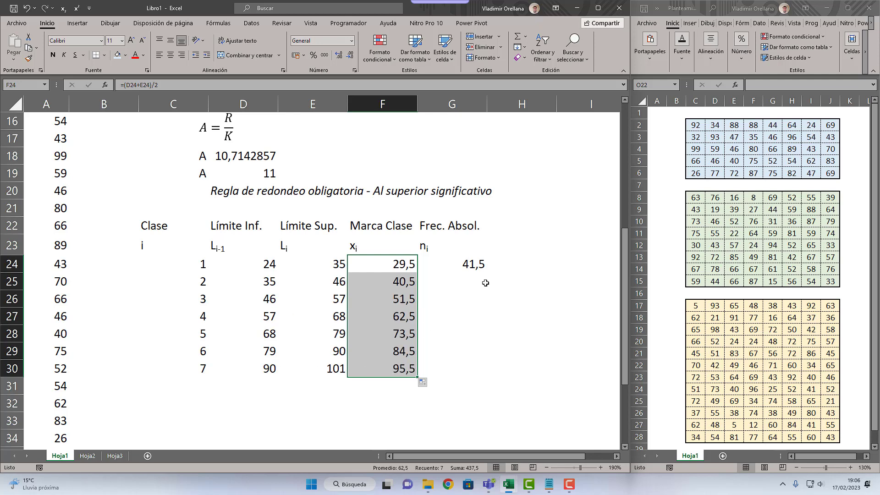
left_click(482, 261)
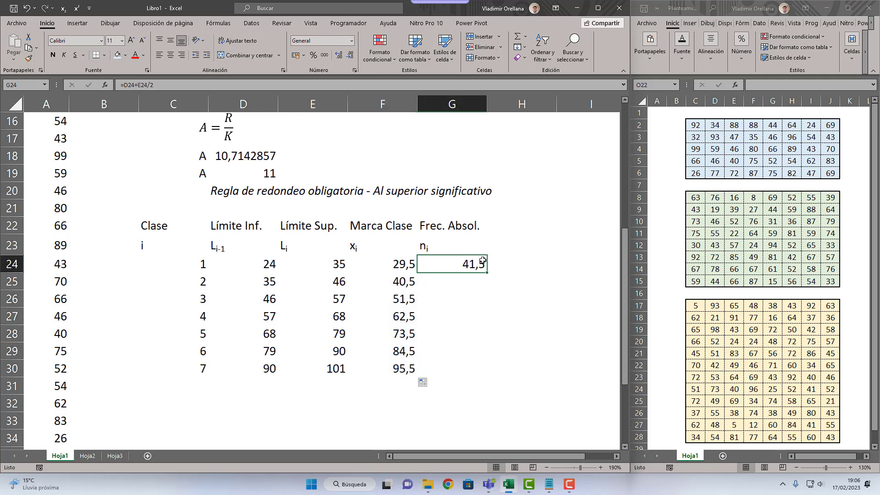
key("Delete")
mouse_move(449, 251)
left_mouse_down()
mouse_move(435, 343)
mouse_move(444, 391)
left_mouse_up()
left_click(444, 316)
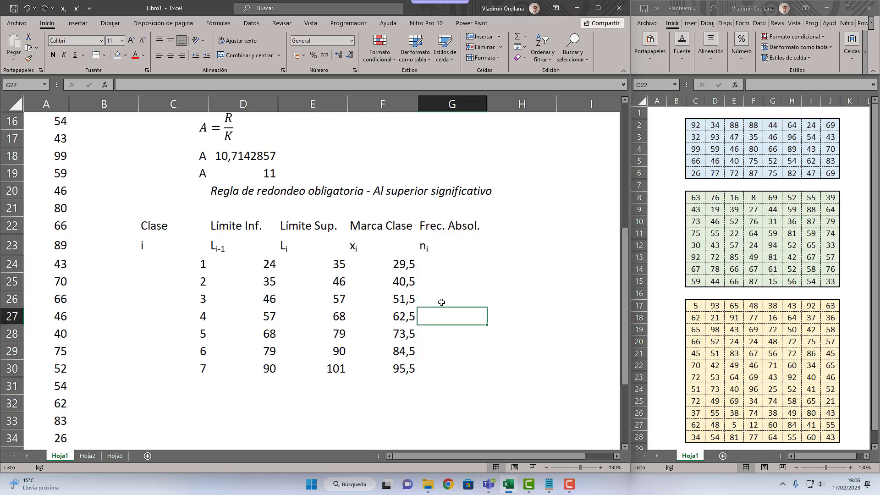
Step: Copy the data range note A2:A41 from G1 to I22, beside the frequency table
scroll(65, 137, "up", 5)
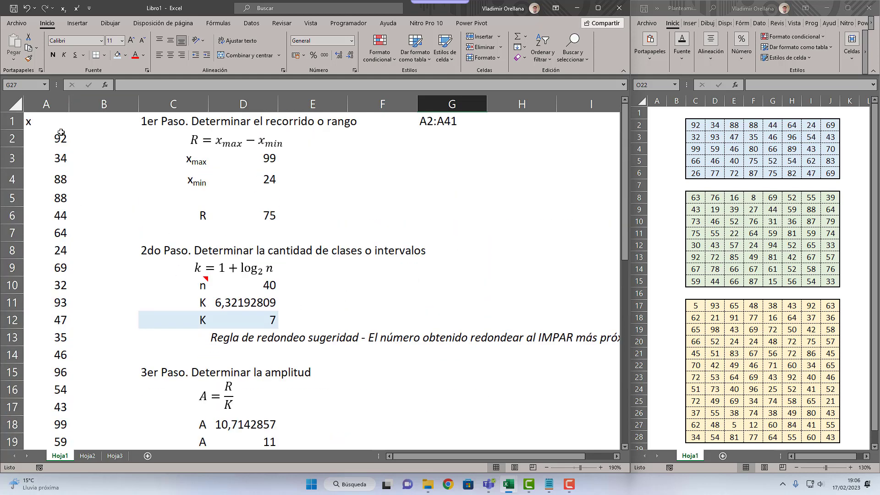
scroll(149, 242, "down", 5)
left_click(438, 270)
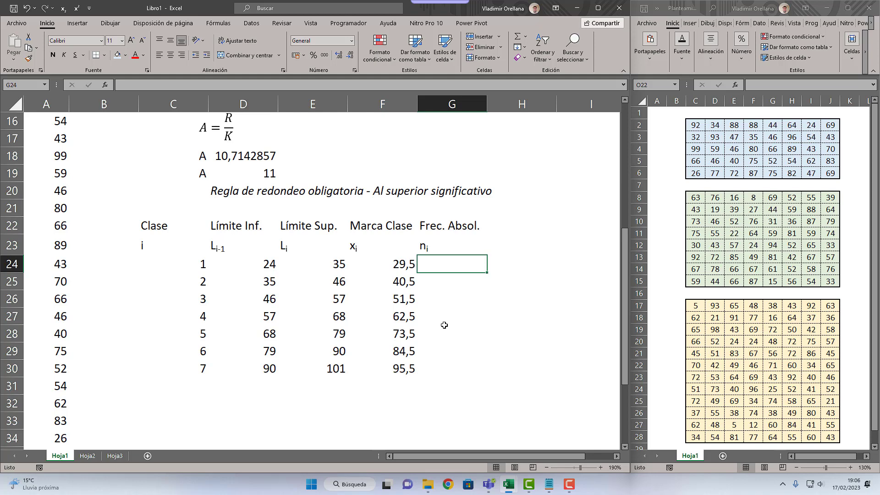
scroll(444, 326, "up", 5)
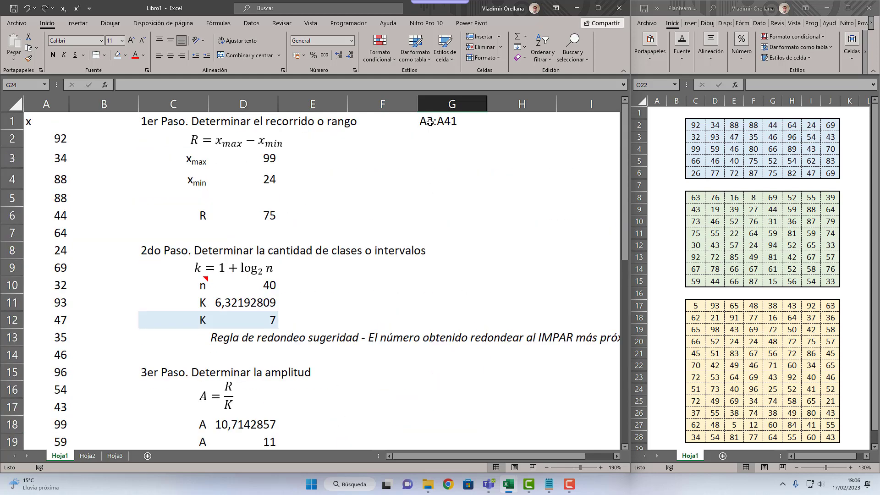
left_click(455, 127)
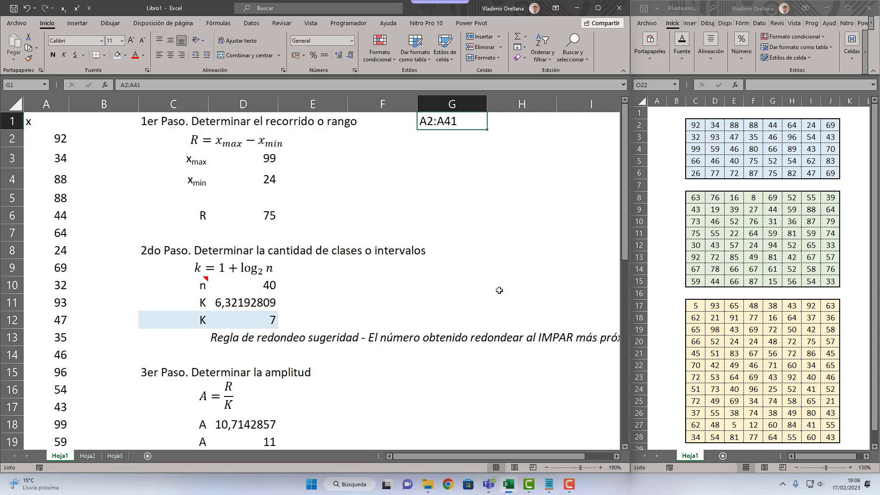
key("ctrl+c")
scroll(518, 312, "down", 5)
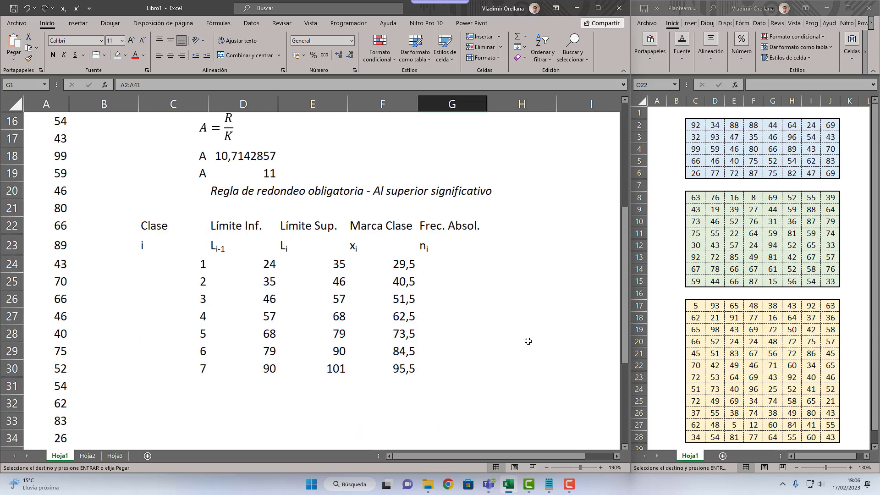
left_click(565, 226)
key("ctrl+v")
scroll(495, 289, "right", 2)
left_click_drag(341, 296, 107, 281)
left_click(546, 281)
Step: Enter the first class's half-open interval [24, 35) in D32, below the lower limits
left_click(442, 250)
left_click(440, 265)
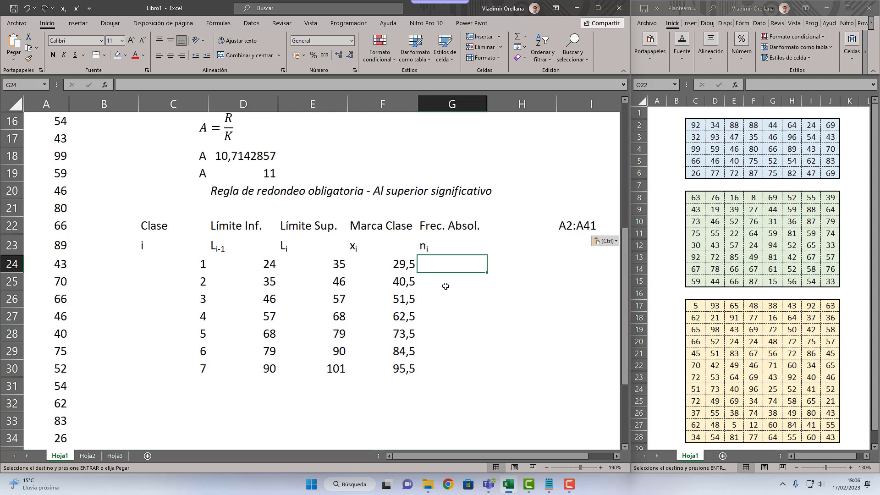
key("Left")
key("Left")
key("Down")
key("Down")
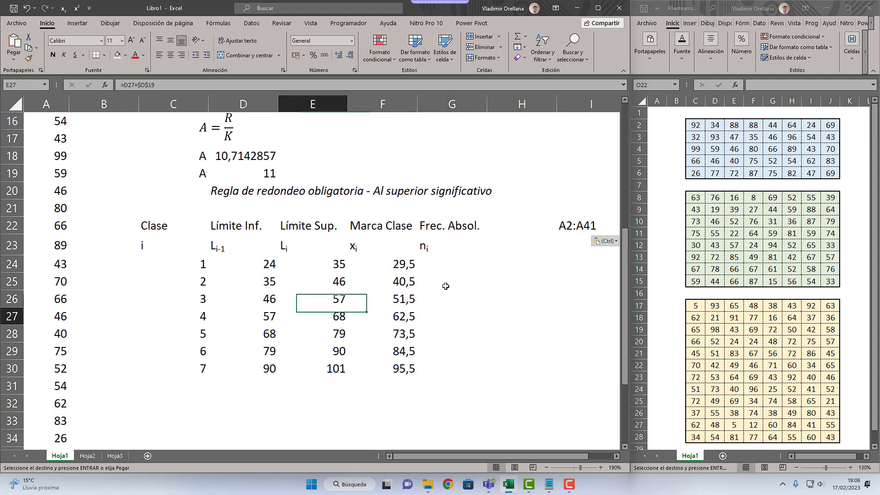
key("Left")
key("Down")
key("Down")
key("Down")
key("Down")
key("Down")
key("Down")
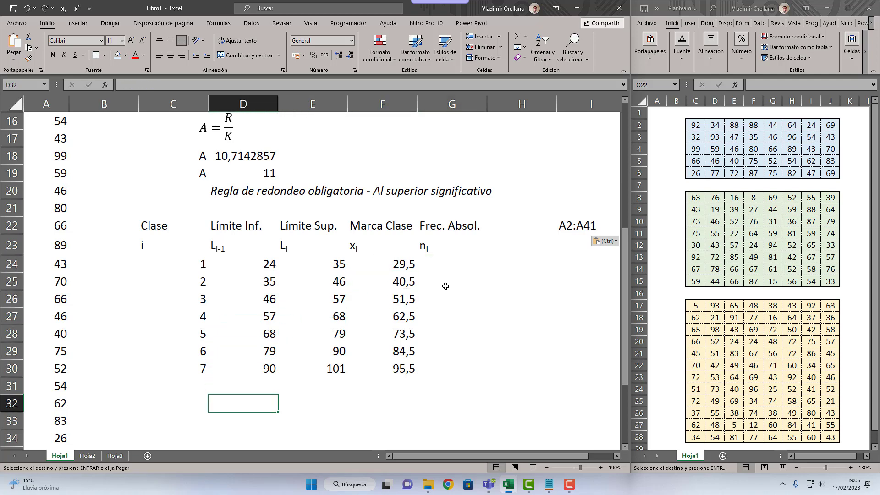
type("[")
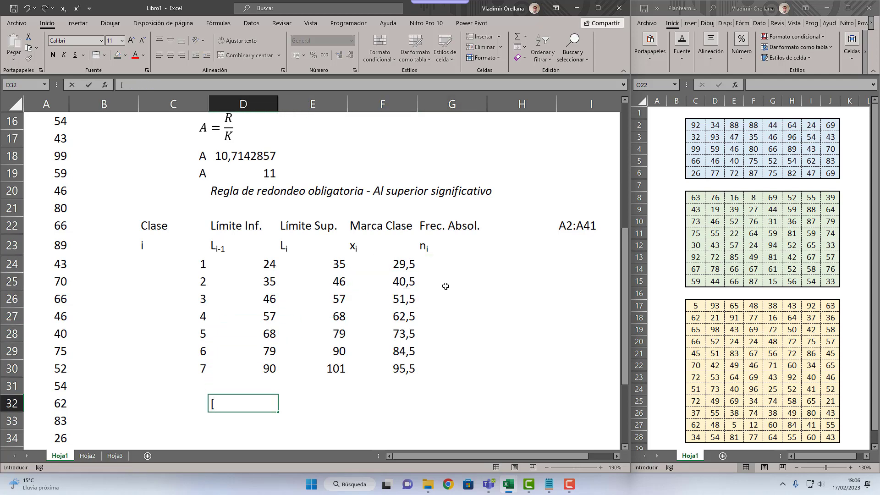
type("24,")
type("35)")
key("Return")
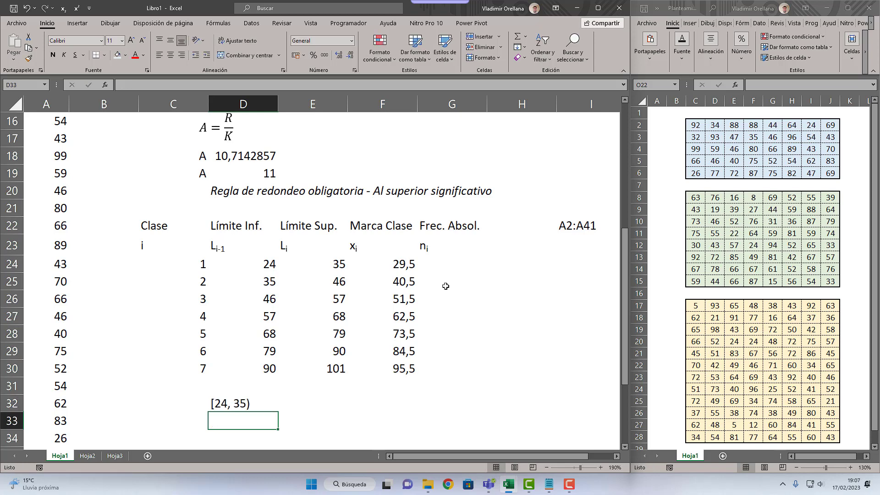
Step: Examine the closed lower bound and open upper bound of the interval in D32
key("Up")
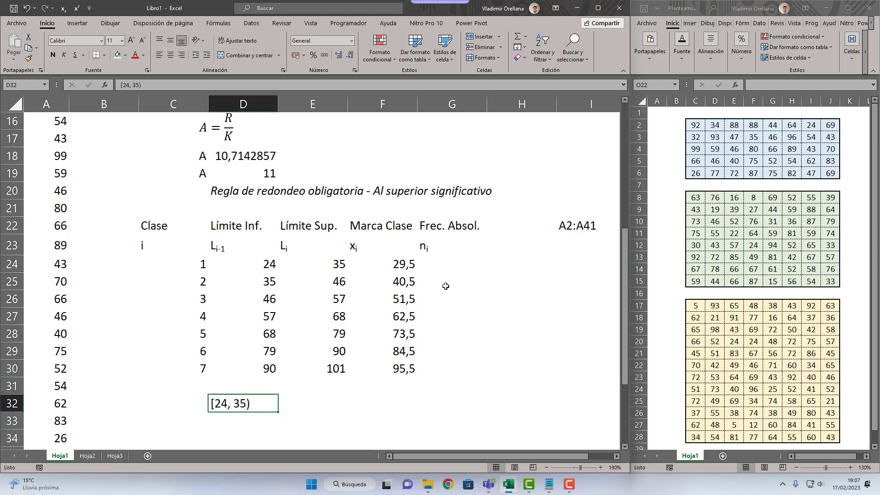
double_click(215, 405)
double_click(215, 405)
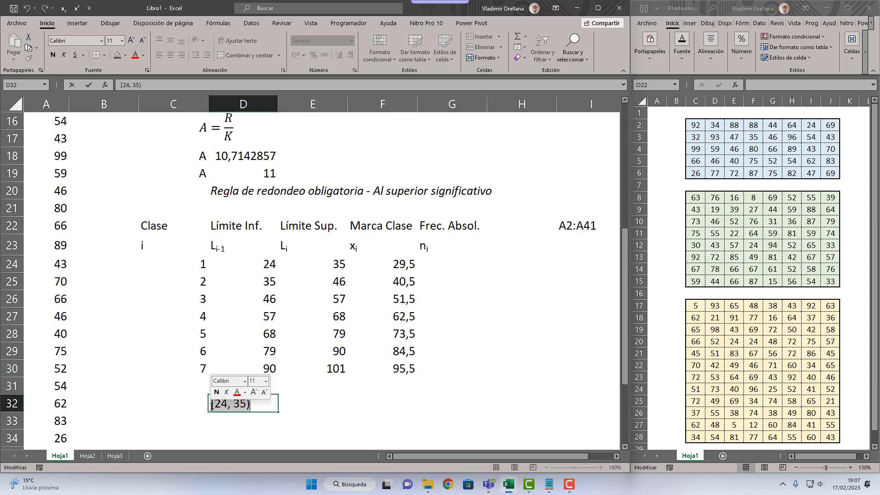
left_click(212, 406)
left_click_drag(227, 405, 250, 405)
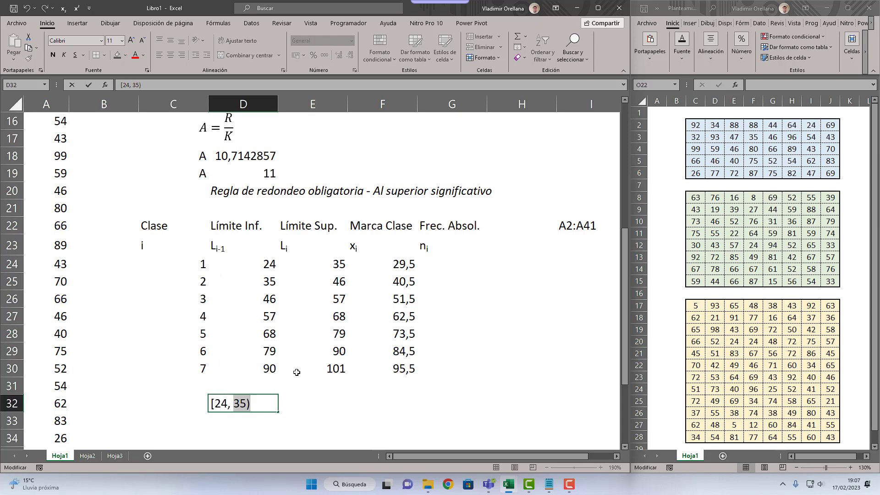
Step: Enter the last class's closed interval [90, 101] in D33
left_click(243, 420)
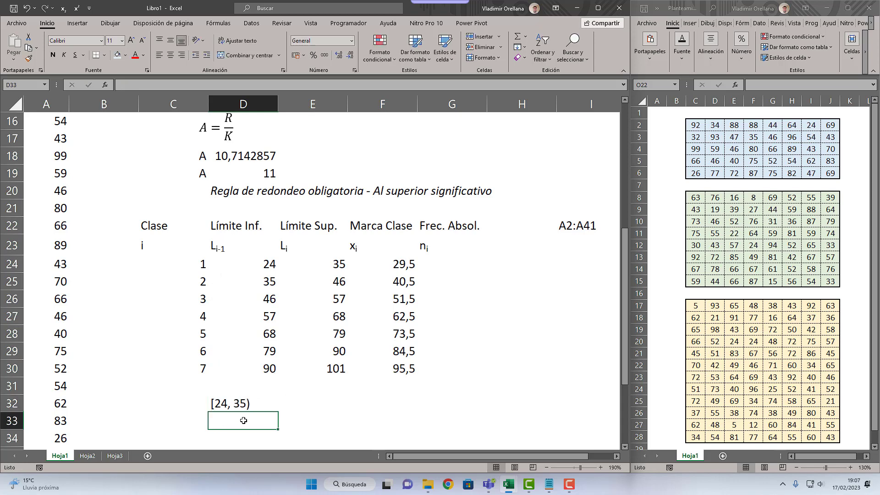
type("[90")
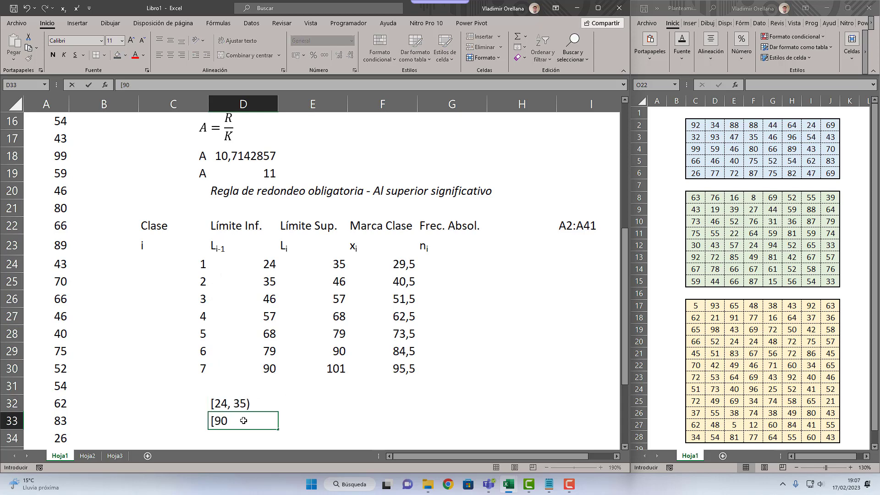
type(", 101]")
key("Return")
left_click(243, 420)
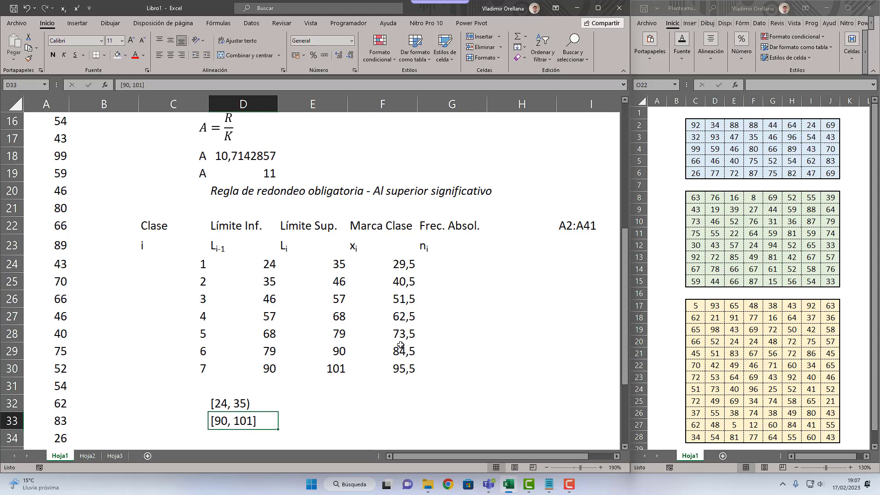
Step: Review the lower bound of the D32 interval against the first class's limits in the table
left_click(454, 263)
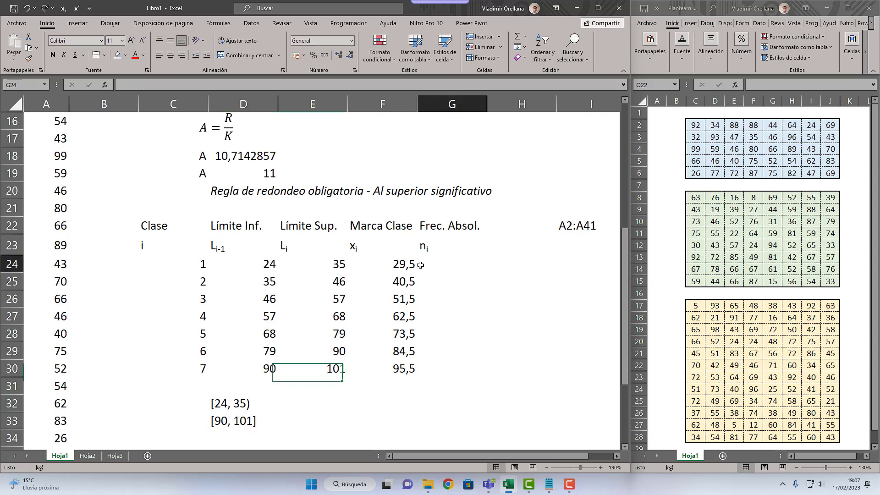
left_click(231, 401)
double_click(221, 404)
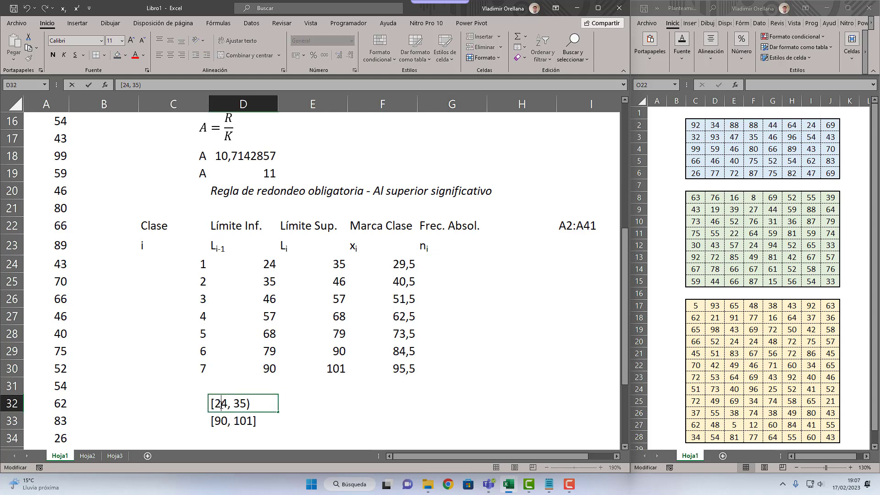
left_click_drag(229, 404, 212, 404)
left_click(321, 276)
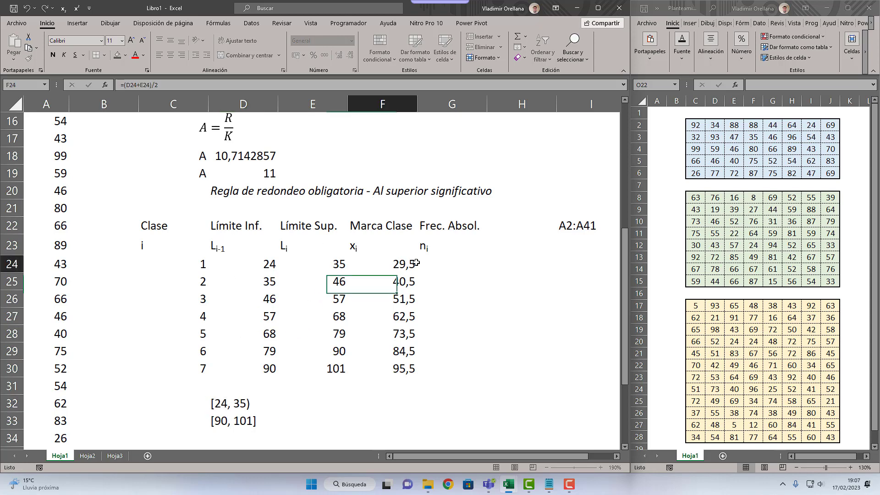
Step: Start a CONTAR.SI.CONJUNTO formula in G24 for the first class's absolute frequency
left_click(451, 268)
type("=")
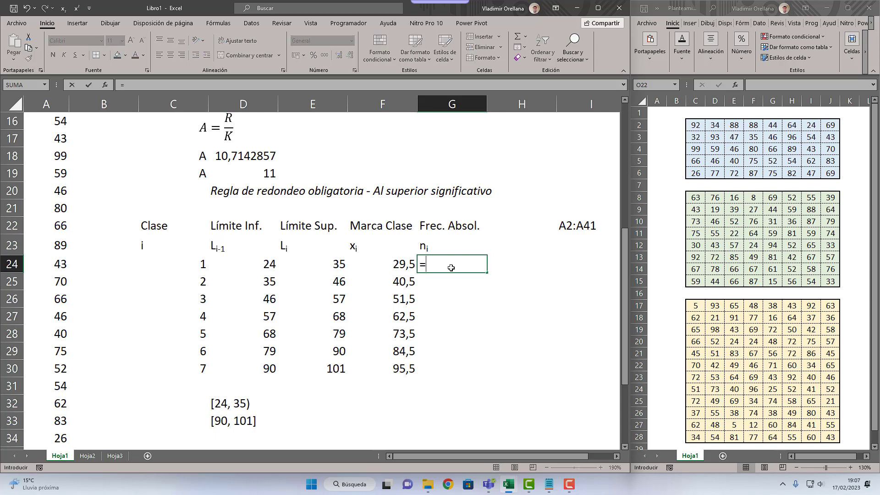
type("contar.s")
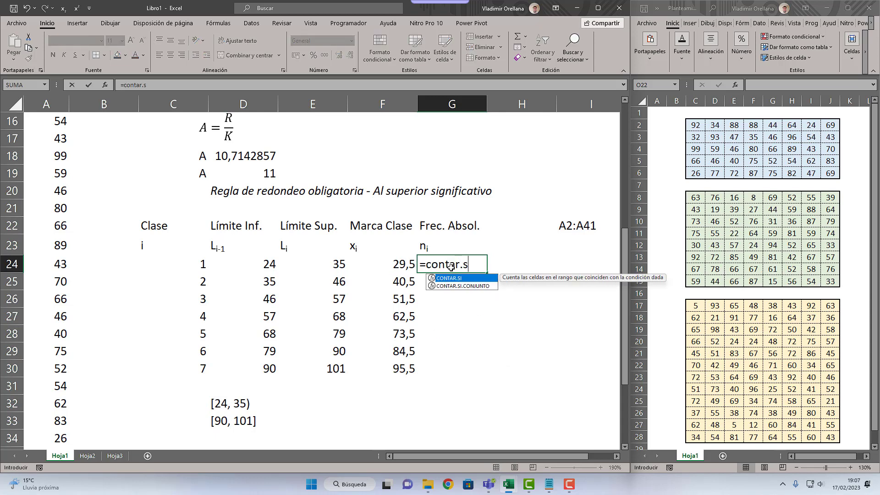
key("Tab")
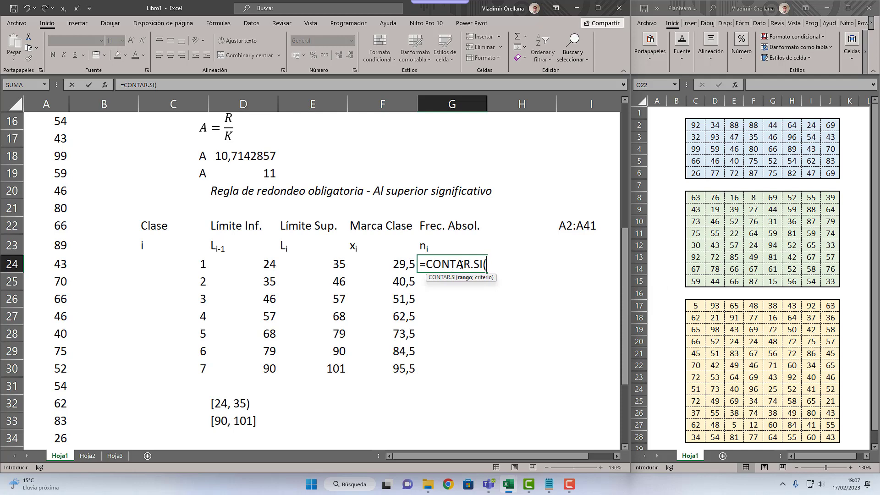
key("BackSpace")
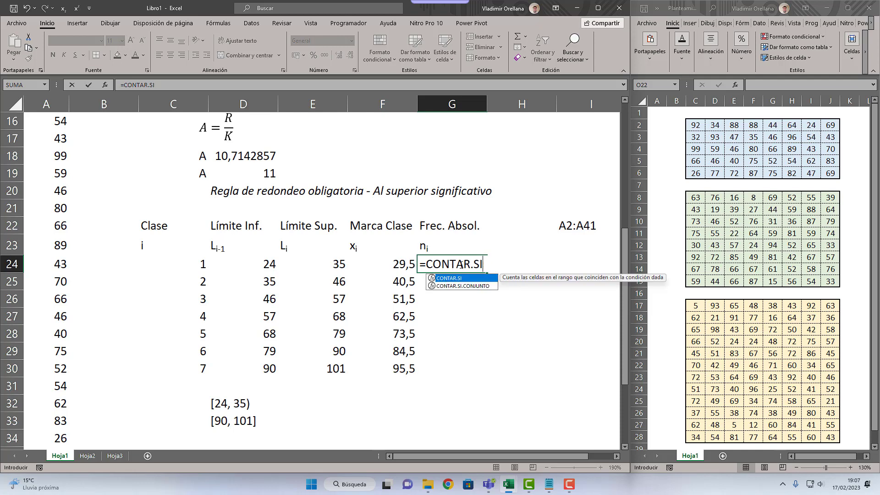
type(".co")
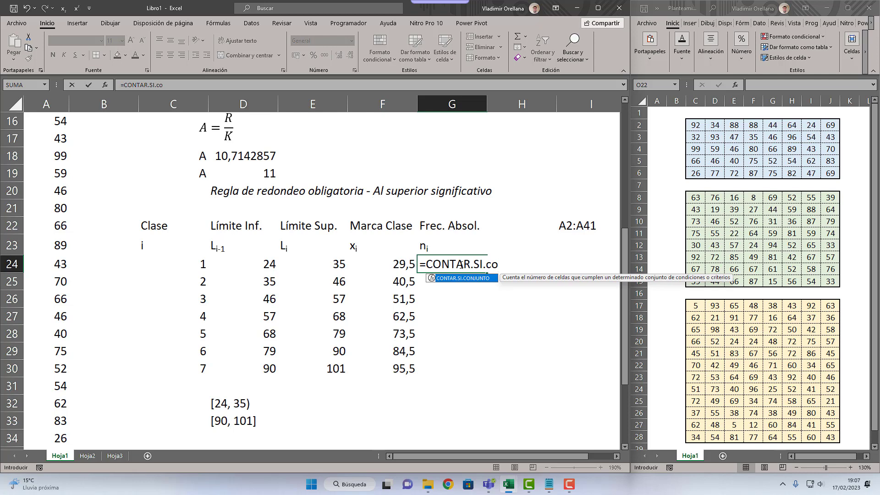
type("n")
key("Tab")
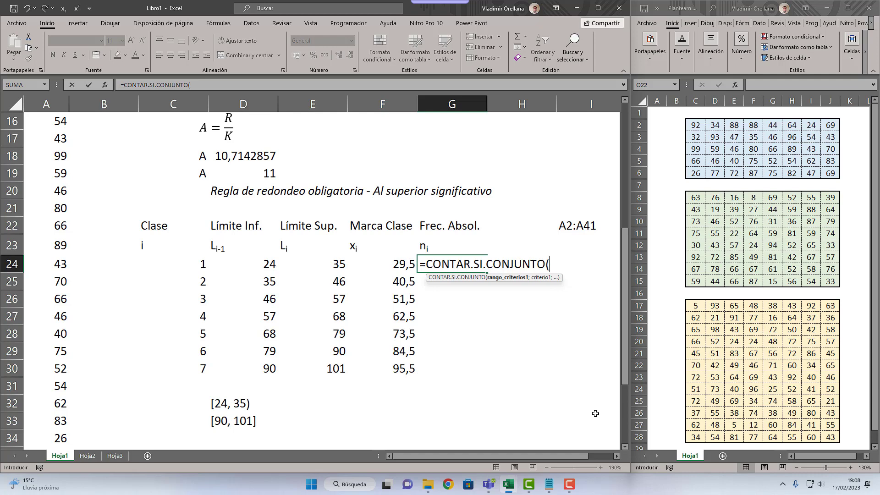
Step: Set the first criteria range of the CONTAR.SI.CONJUNTO formula in G24 to the absolute reference $A$2:$A$41
type("A2:A41")
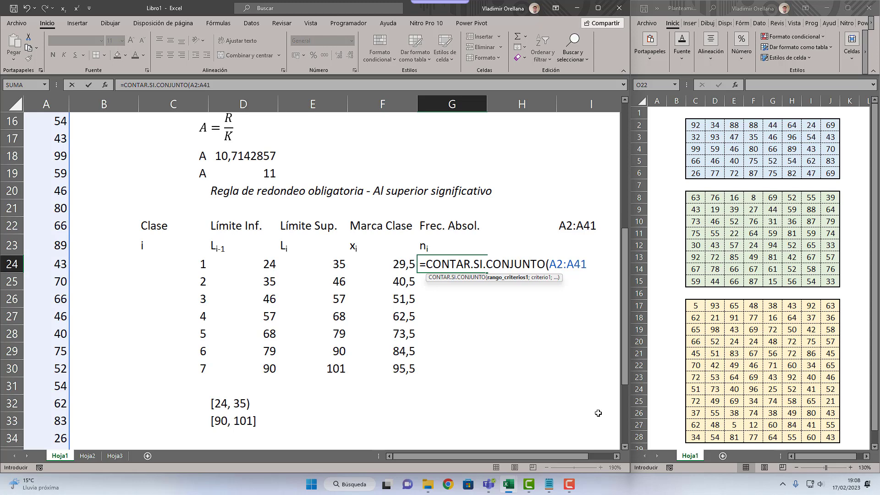
key("F4")
left_click_drag(564, 267, 547, 268)
key("F4")
key("End")
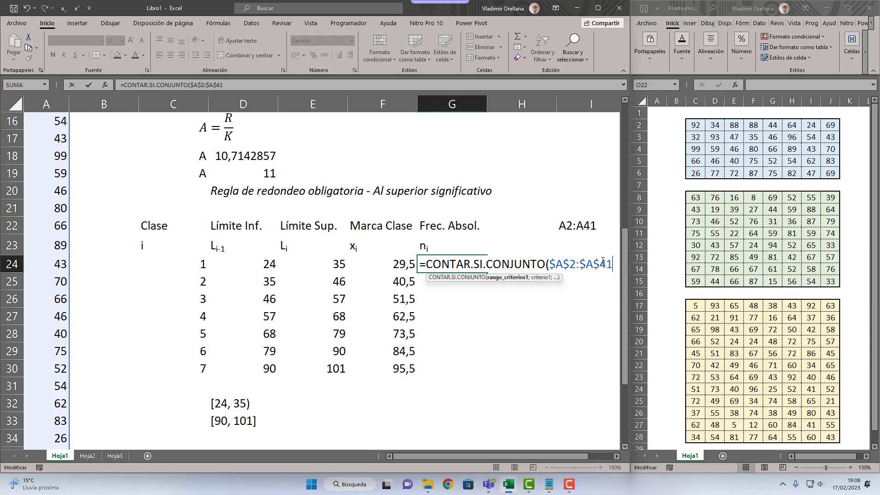
type(";")
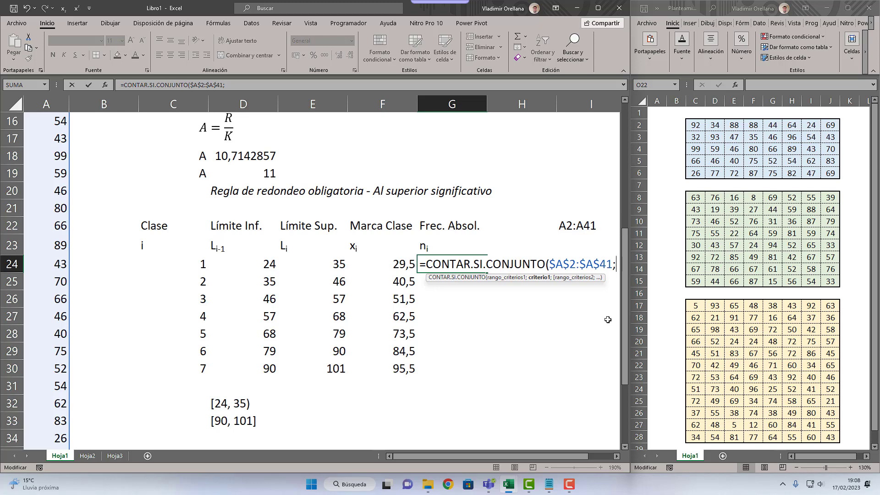
Step: Add the lower-limit criterion ">="&D24 to the formula in G24
type("\">=\"")
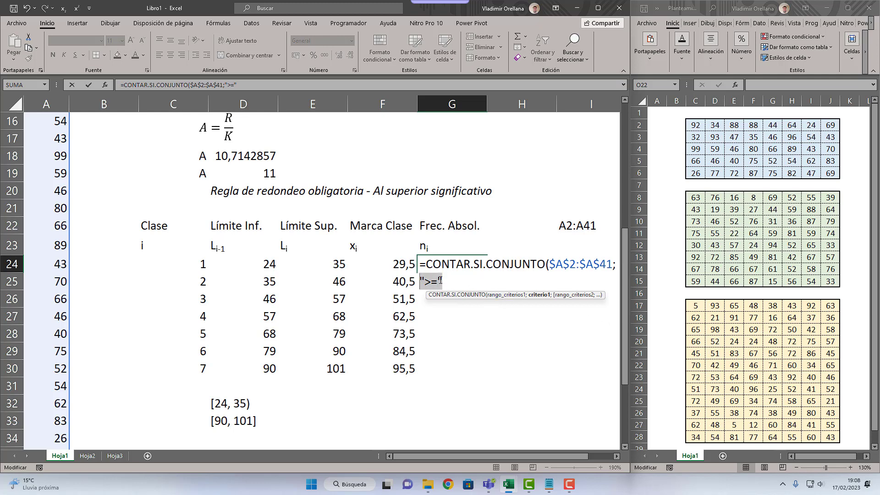
type(">=\"&")
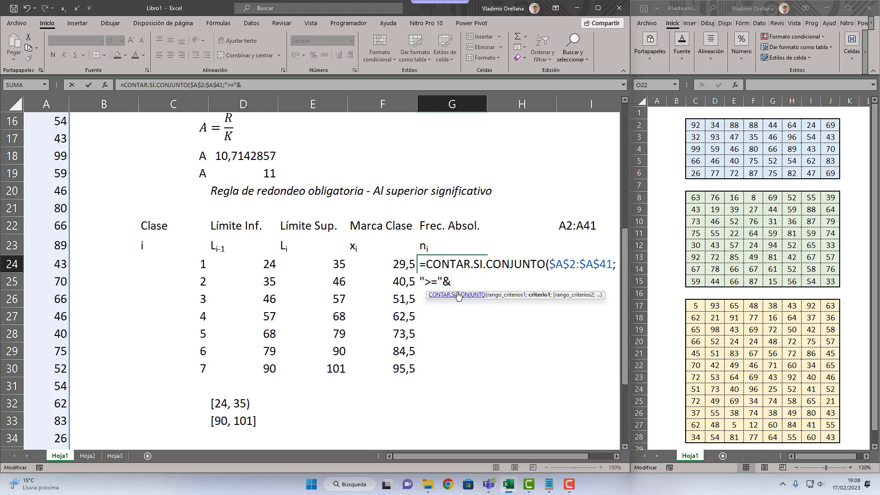
left_click(251, 261)
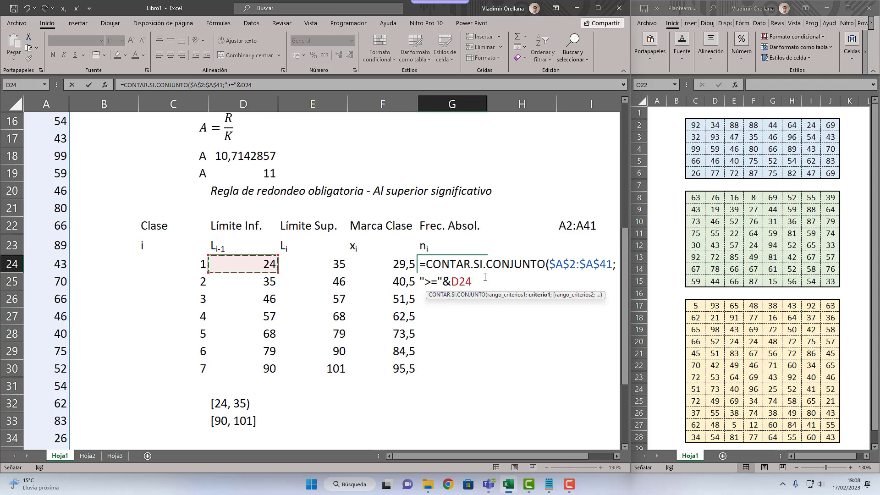
type(";")
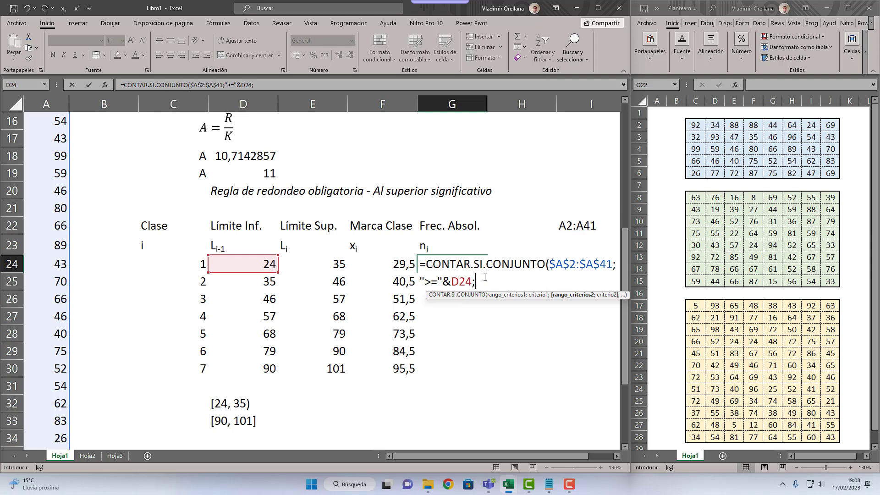
type("A2")
Step: Add $A$2:$A$41 as the second criteria range in the G24 formula
key("F4")
type(":$A$41")
key("F4")
type(";")
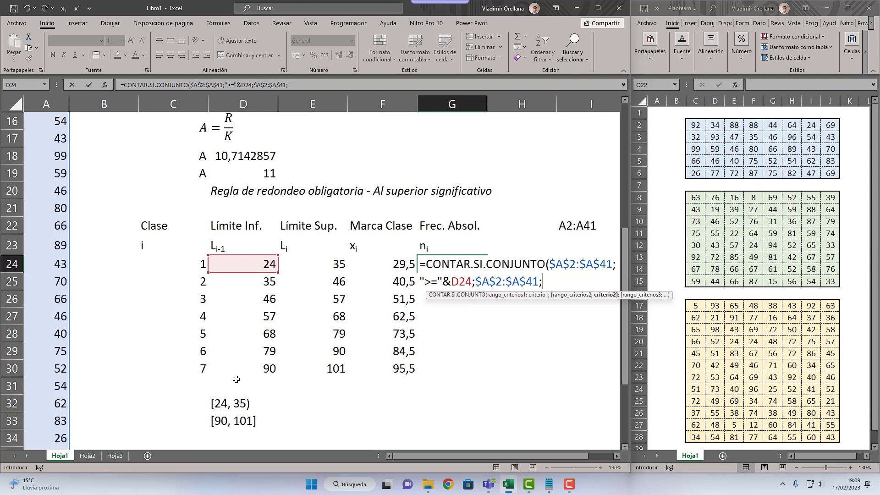
Step: Complete the G24 formula with the upper-limit criterion "<"&E24 and fill it down through G30
type("\"<\"&")
left_click(308, 262)
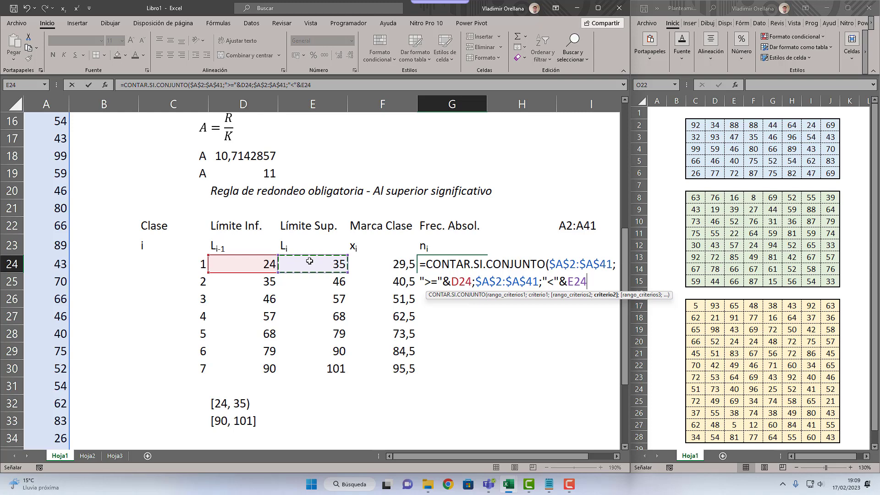
type(")")
key("Return")
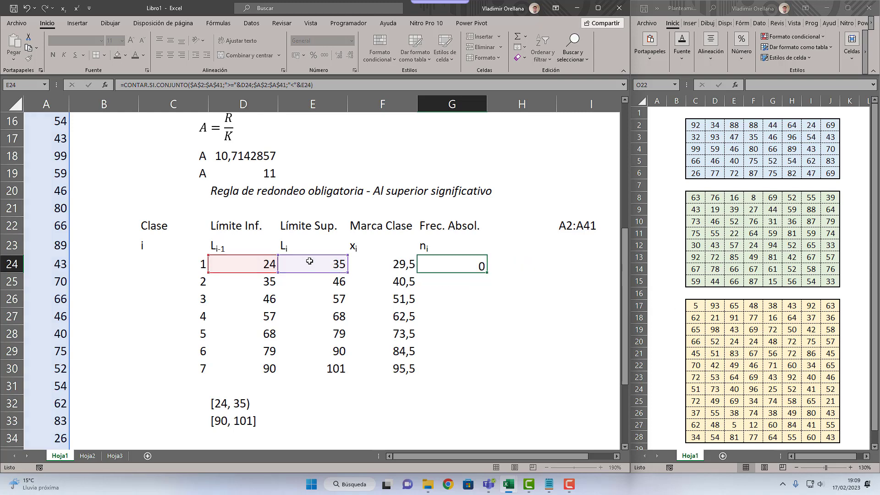
key("Up")
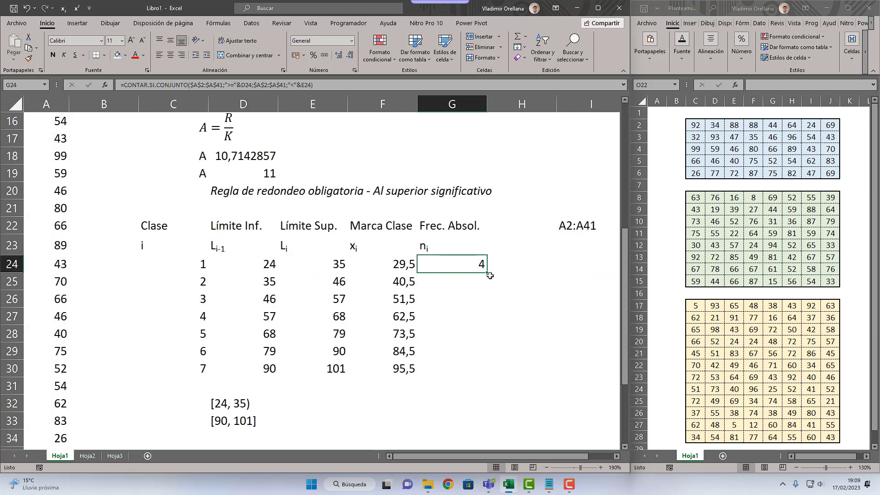
left_click_drag(487, 274, 471, 376)
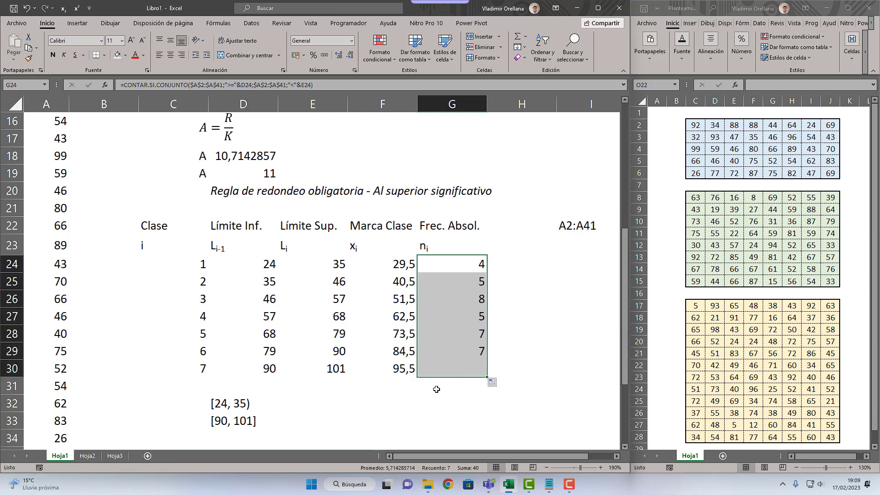
Step: Change the upper-limit criterion in the last class's formula in G30 to "<="&E30
left_click(465, 365)
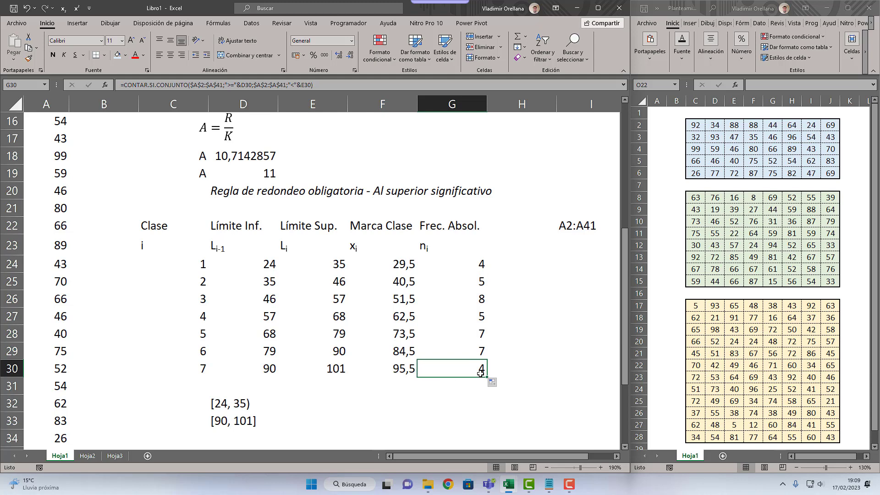
double_click(481, 373)
left_click(554, 381)
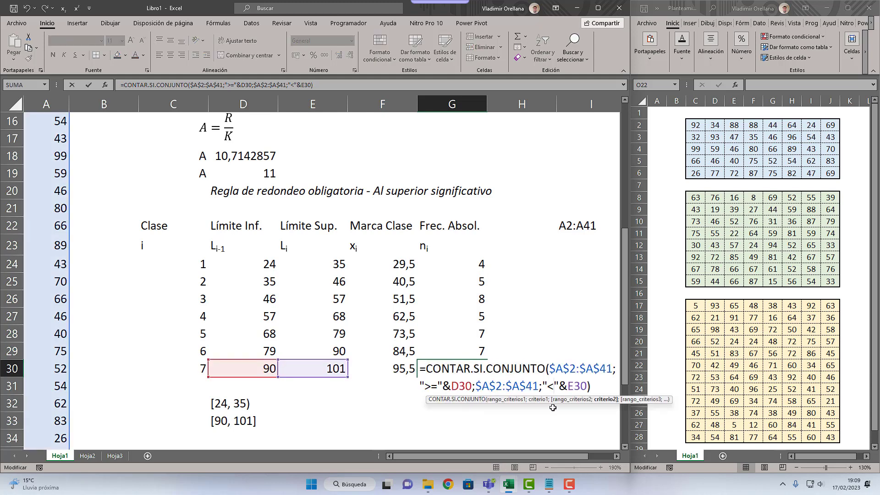
type("=")
key("Return")
key("Up")
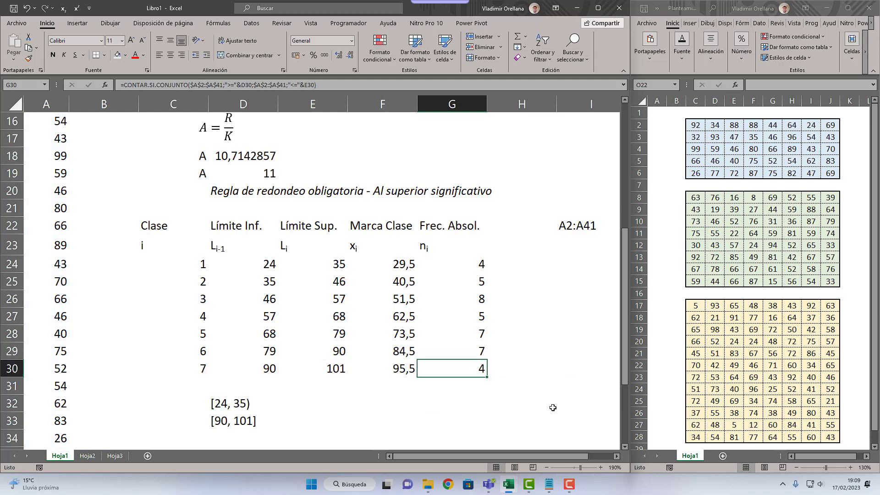
left_click(321, 371)
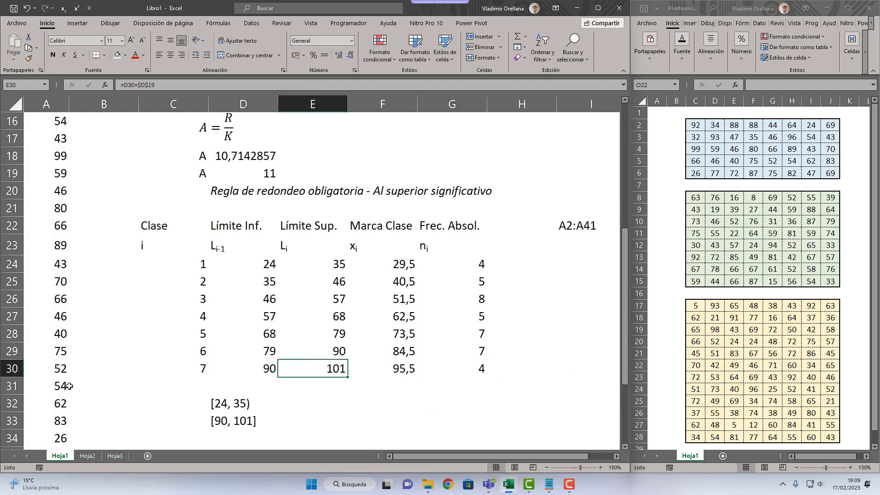
left_click(463, 367)
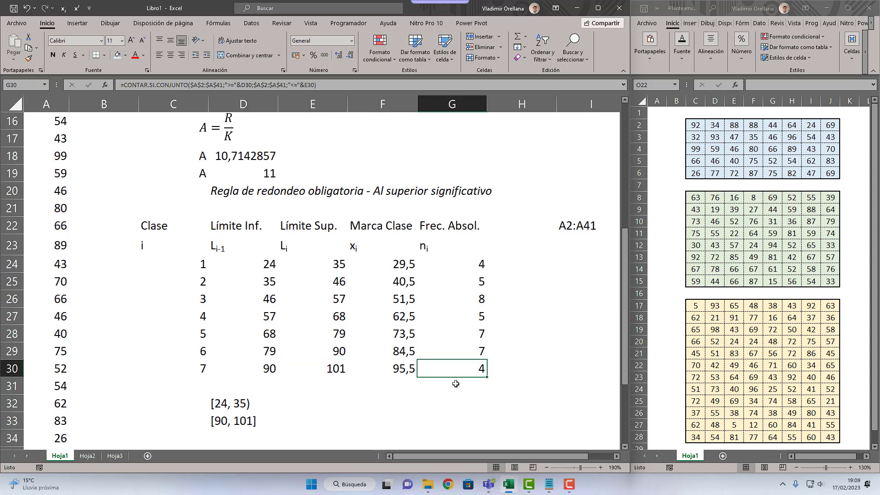
Step: Total the absolute frequencies in G31 with =SUMA(G24:G30)
left_click(456, 384)
type("=SUMA(")
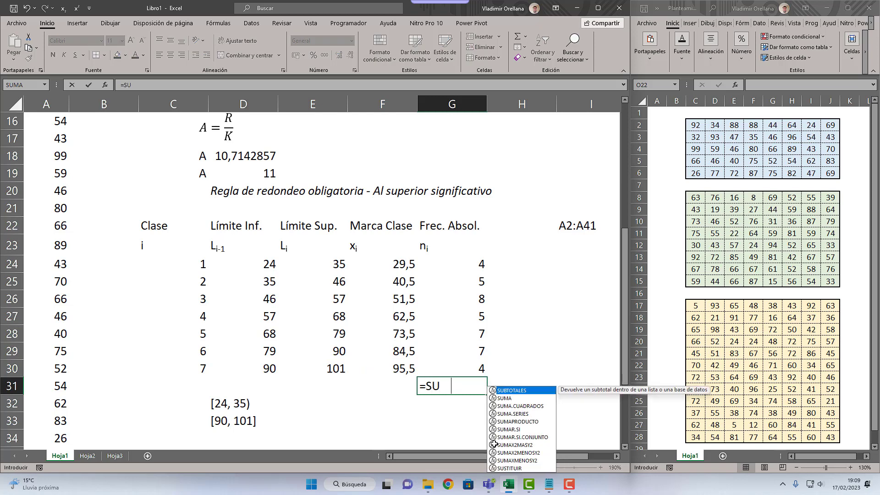
key("Up")
key("shift+Up")
key("shift+Up")
key("shift+Up")
key("shift+Up")
key("shift+Up")
key("shift+Up")
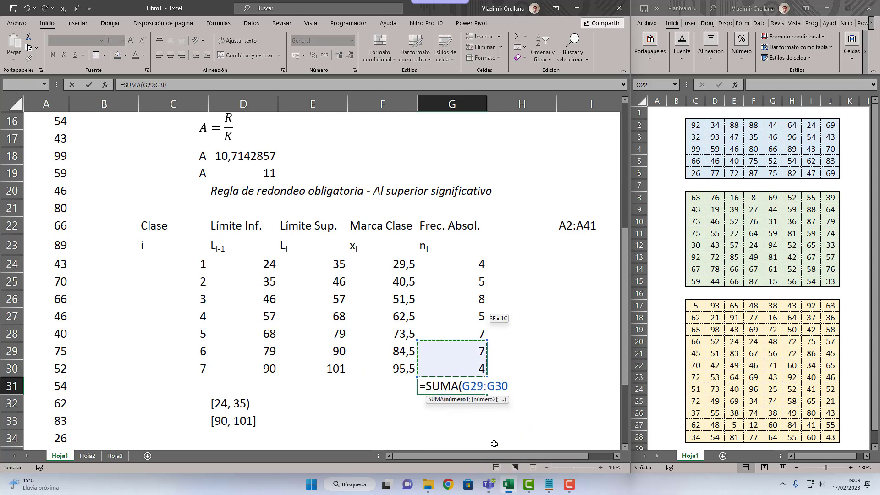
key("Return")
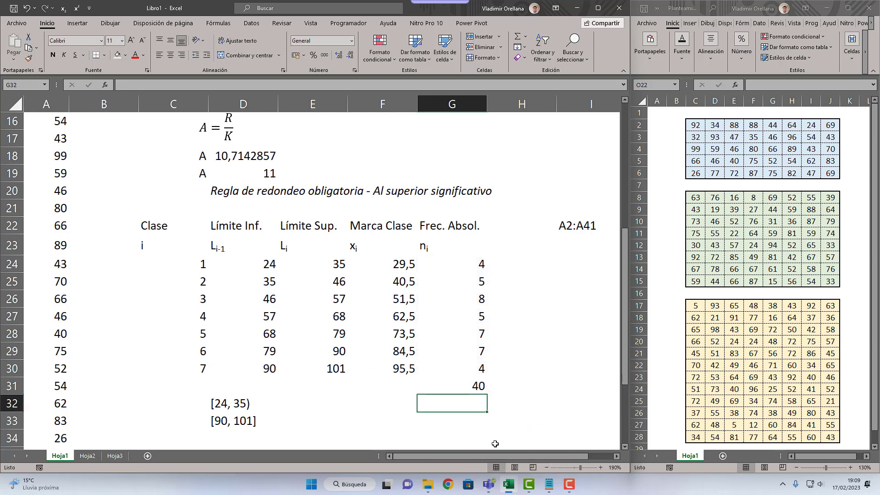
Step: Compare the frequency total in G31 with the sample size n in D10
left_click(476, 385)
scroll(338, 268, "up", 5)
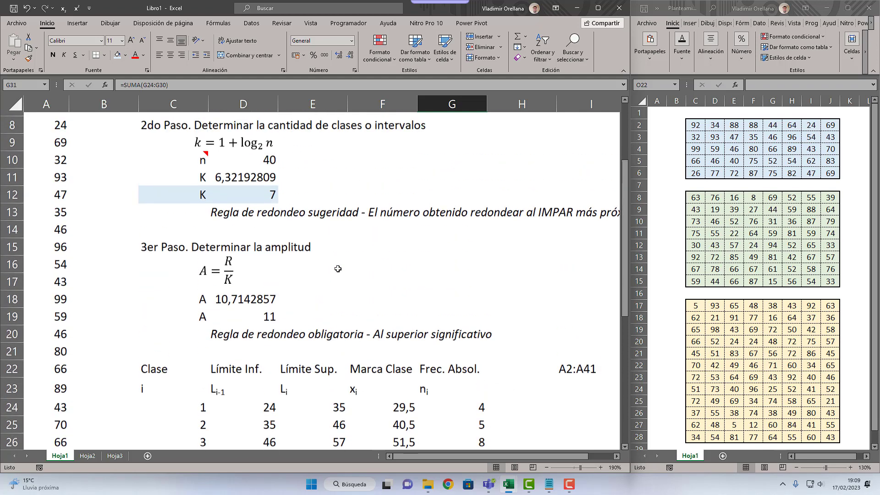
left_click(263, 283)
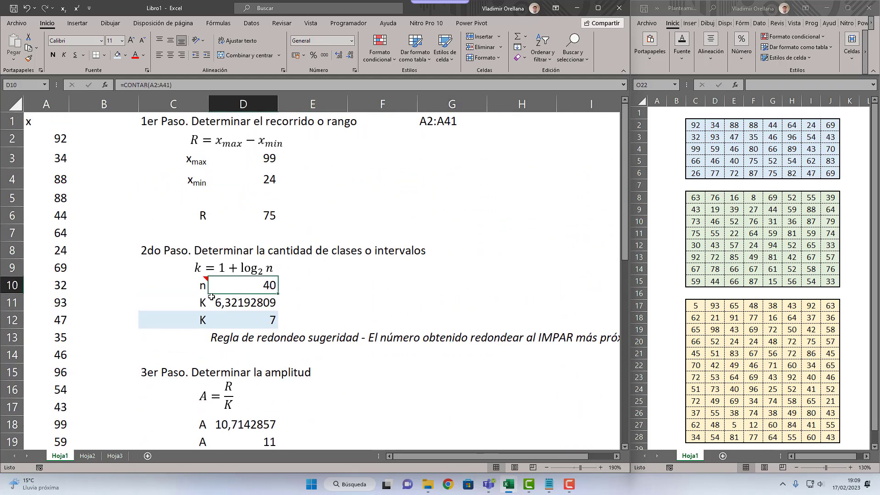
left_click_drag(197, 285, 249, 284)
scroll(407, 365, "down", 6)
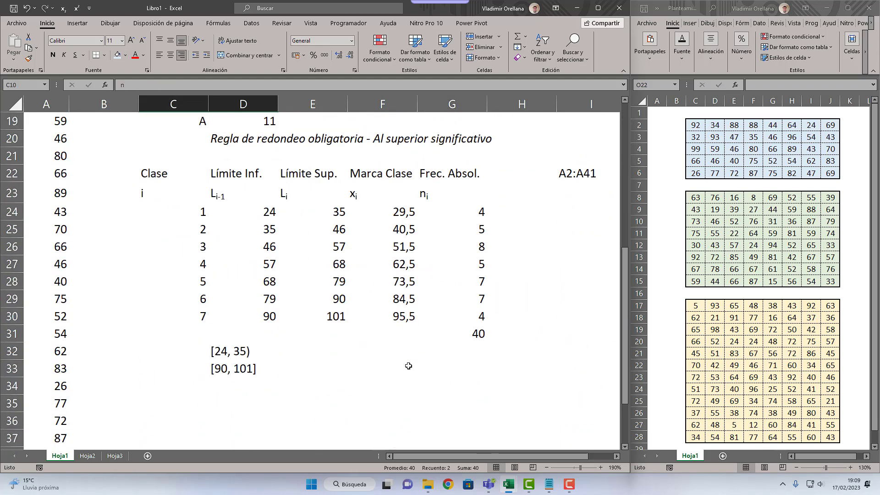
left_click(442, 333)
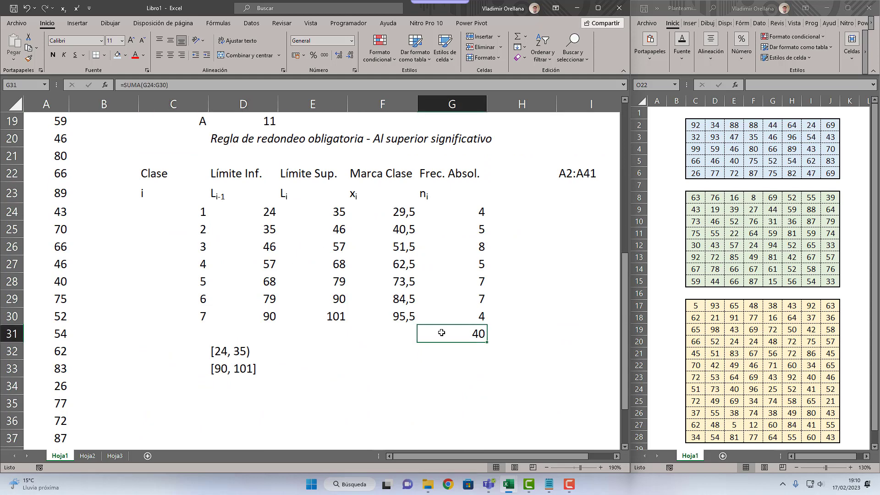
Step: Apply a thick outside border to the class rows in C24:G30
left_click_drag(458, 212, 190, 326)
left_click(105, 55)
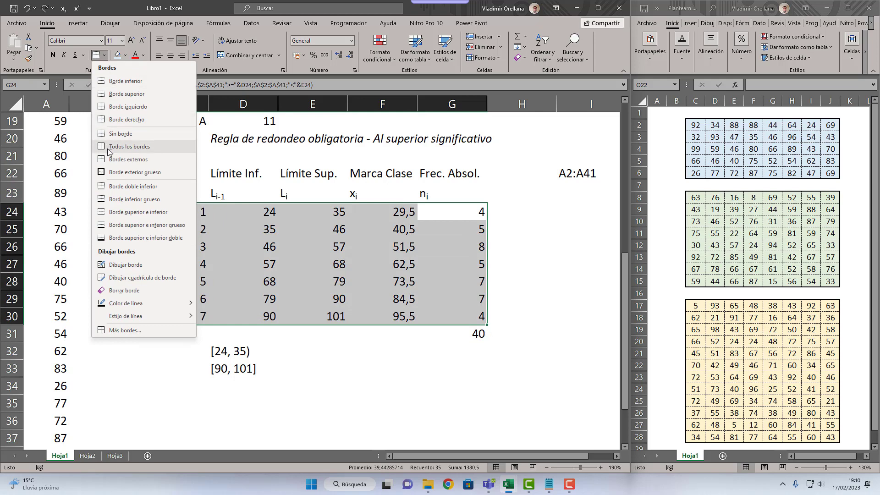
left_click(134, 172)
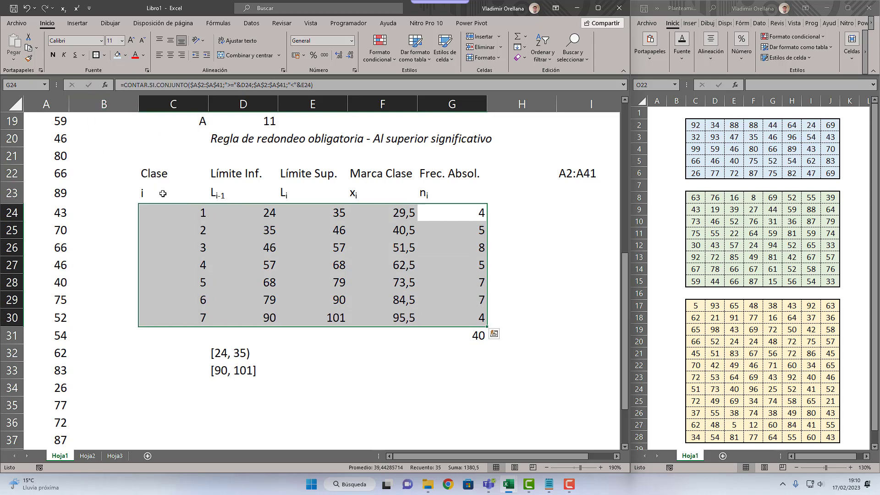
Step: Give the table headers in C22:G23 a thick outside border and center their text
left_click_drag(156, 193, 451, 173)
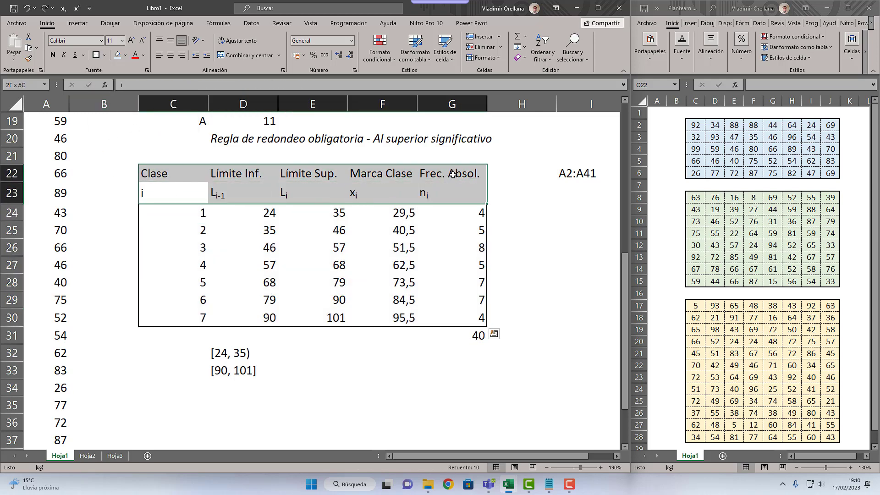
left_click(96, 55)
left_click(170, 55)
left_click(317, 249)
left_click(374, 347)
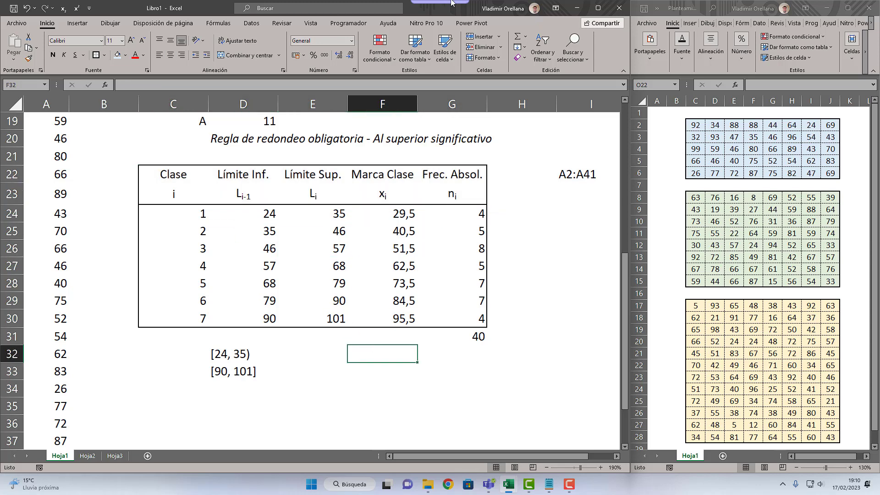
scroll(424, 252, "up", 6)
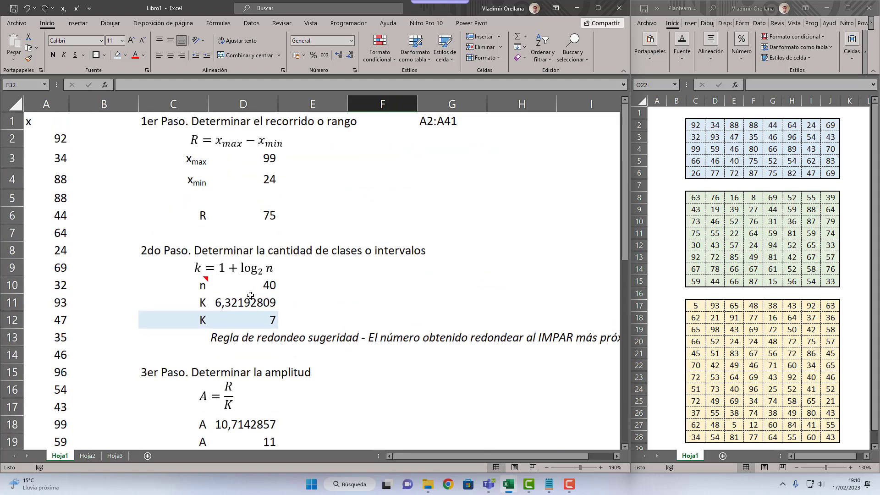
scroll(251, 295, "down", 6)
scroll(251, 295, "up", 4)
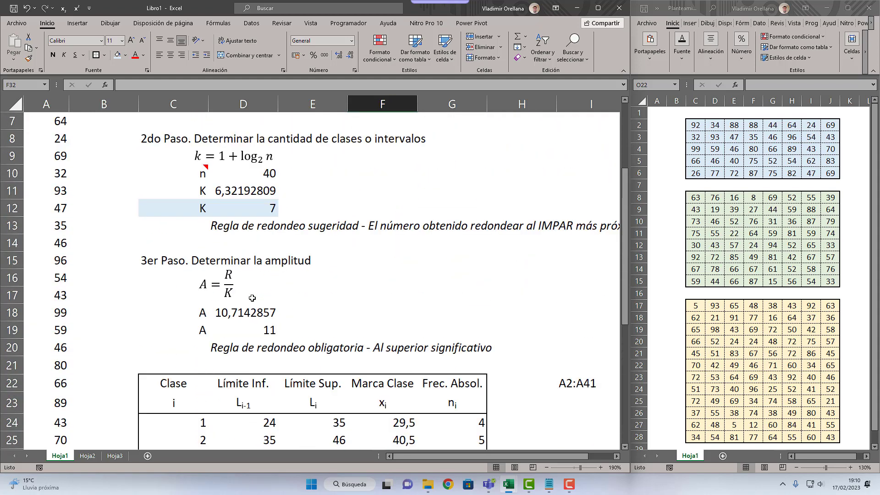
left_click(709, 208)
left_click(779, 319)
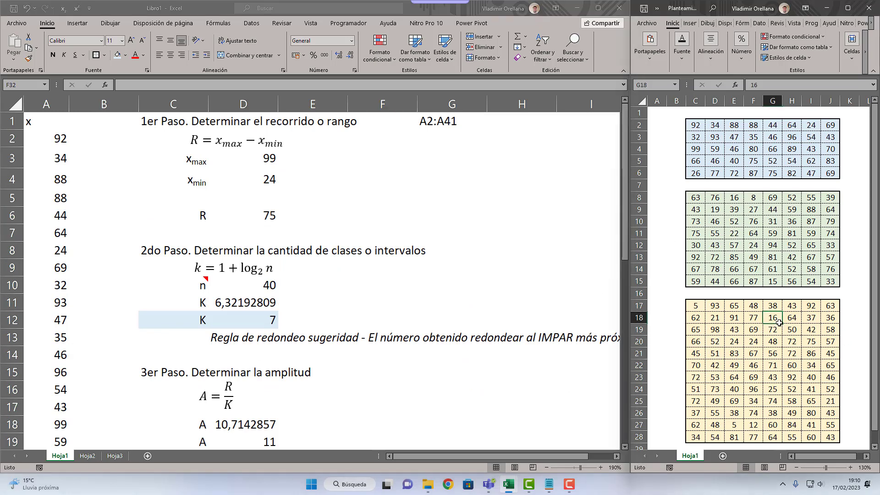
left_click(394, 291)
Step: Rename the sheet Hoja1 of the Libro1 workbook as "Caso1 Matriz" and select cell A2
right_click(57, 455)
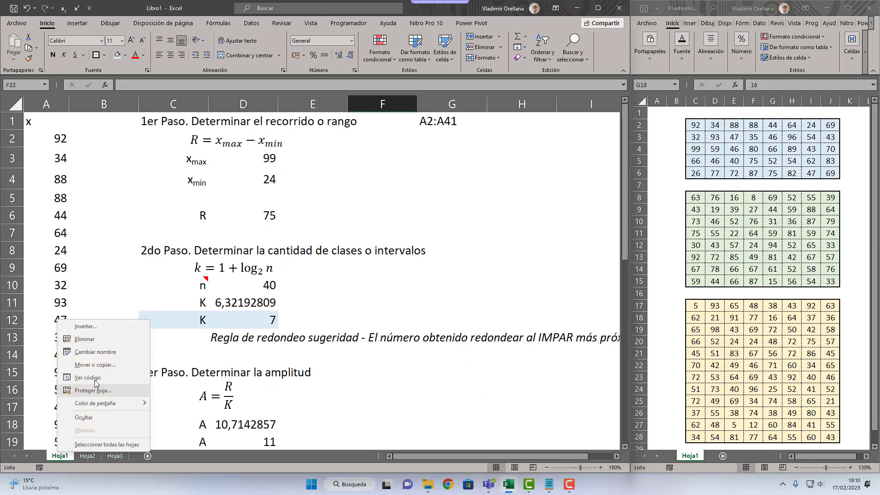
left_click(112, 353)
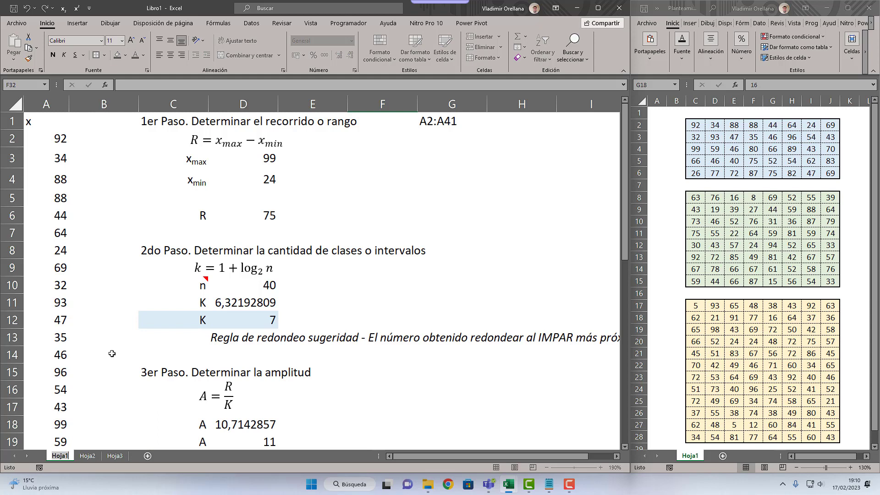
key("BackSpace")
key("BackSpace")
key("BackSpace")
key("BackSpace")
key("BackSpace")
type("Cao")
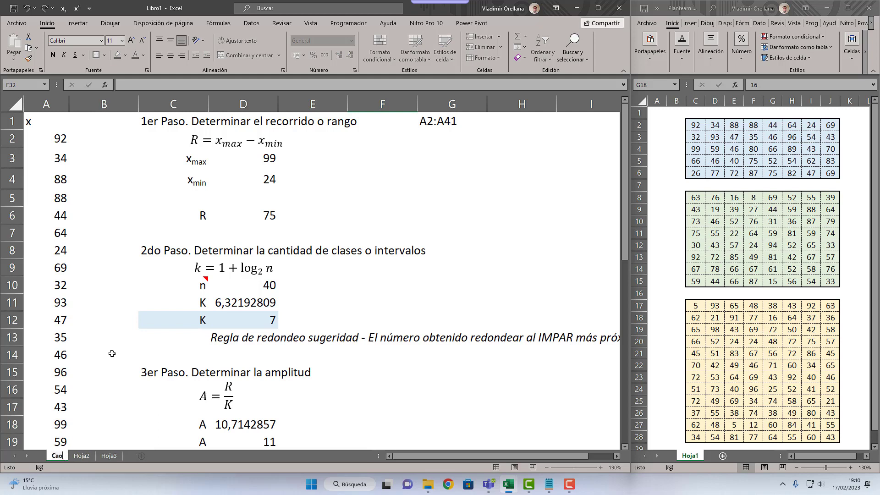
key("BackSpace")
type("so1")
type(" m")
type("atriz")
key("Return")
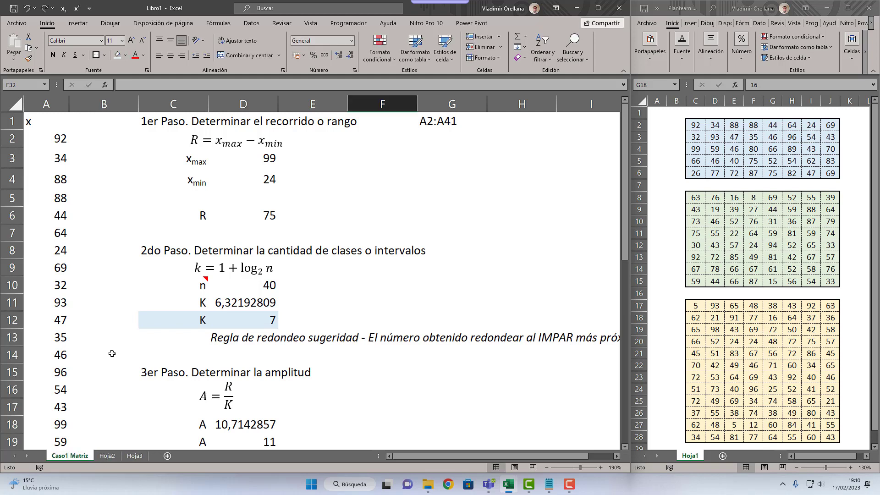
left_click(53, 137)
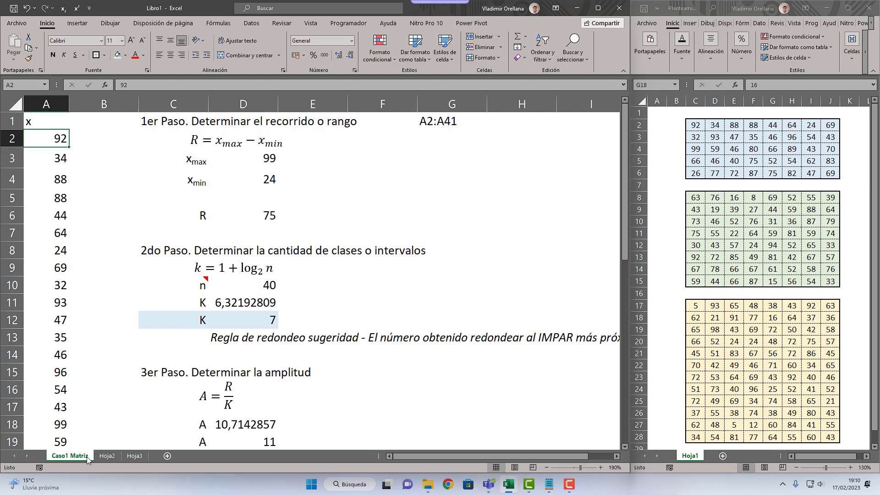
Step: Rename the sheet Hoja2 as "Caso2 Tabla"
left_click(83, 212)
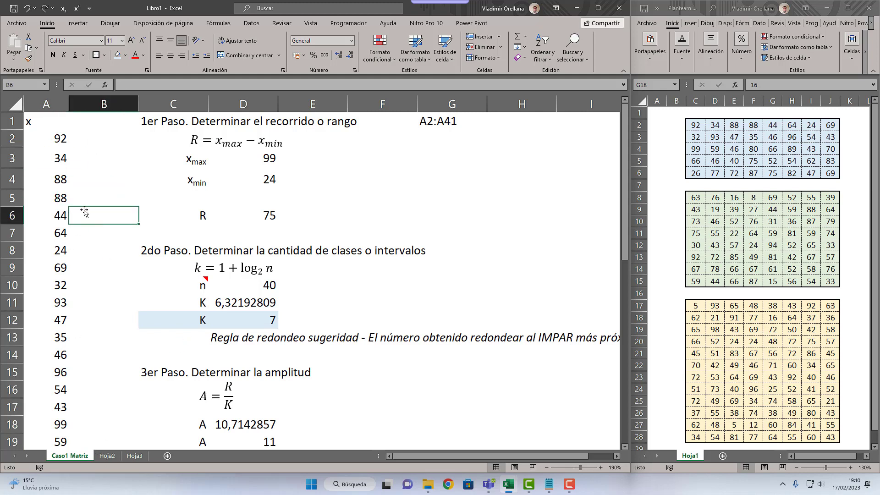
right_click(79, 456)
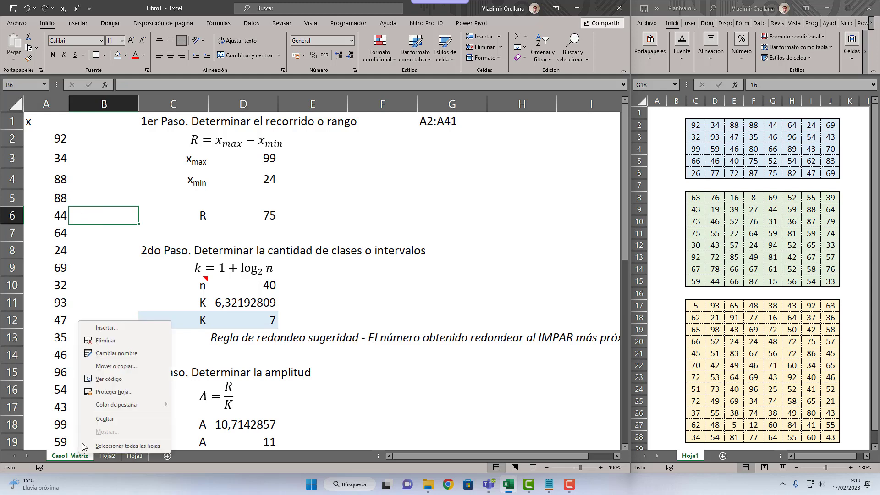
left_click(103, 457)
left_click(103, 458)
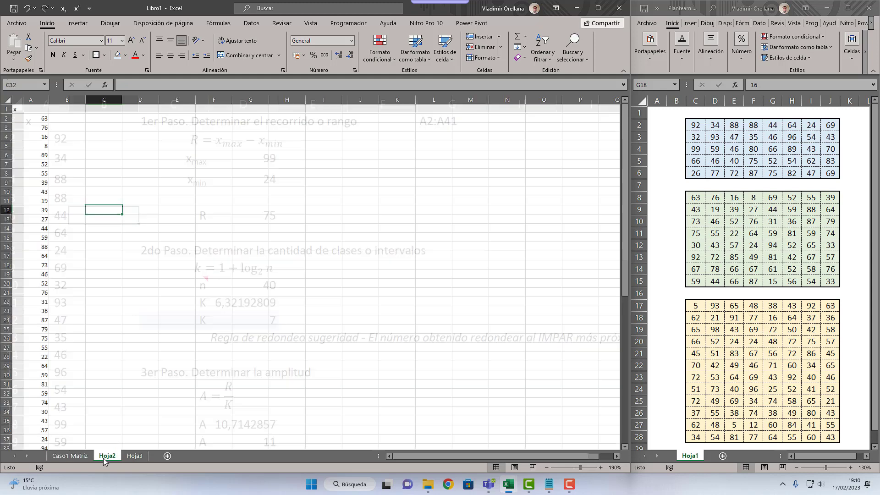
right_click(104, 457)
left_click(143, 355)
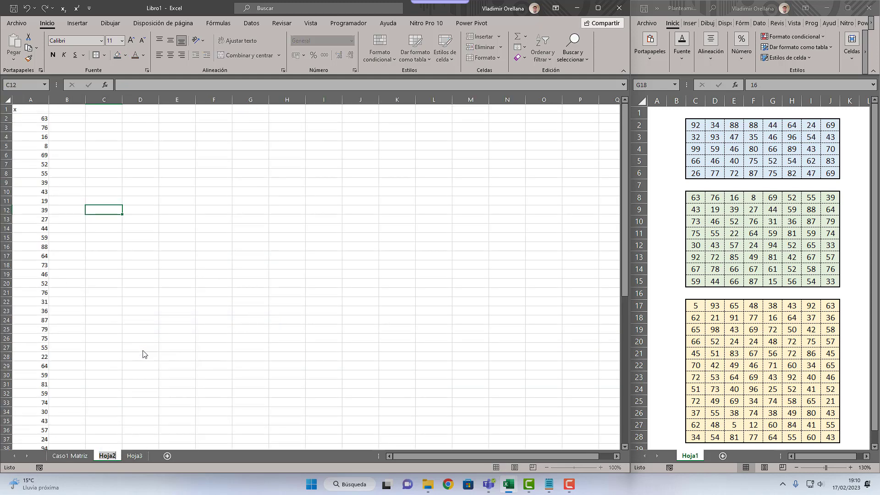
type("Caso2 Tabla")
key("Return")
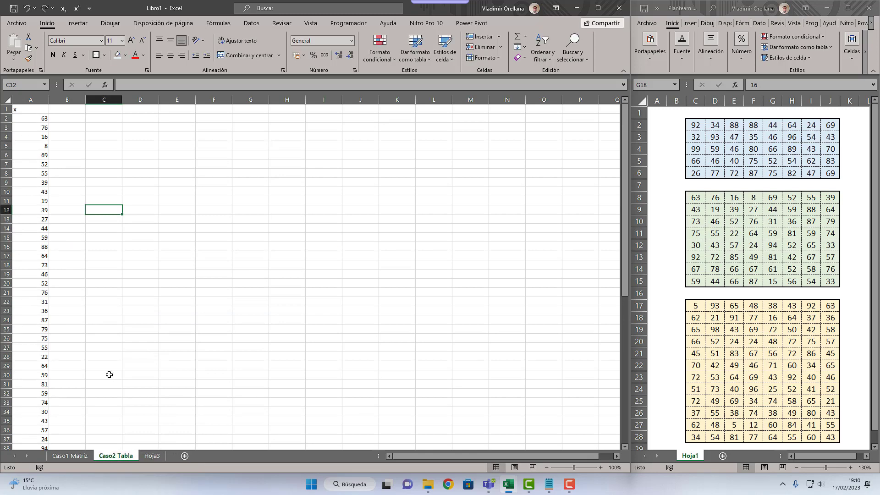
Step: Review the plain x data range in column A of Caso1 Matriz and return to Caso2 Tabla
left_click(74, 456)
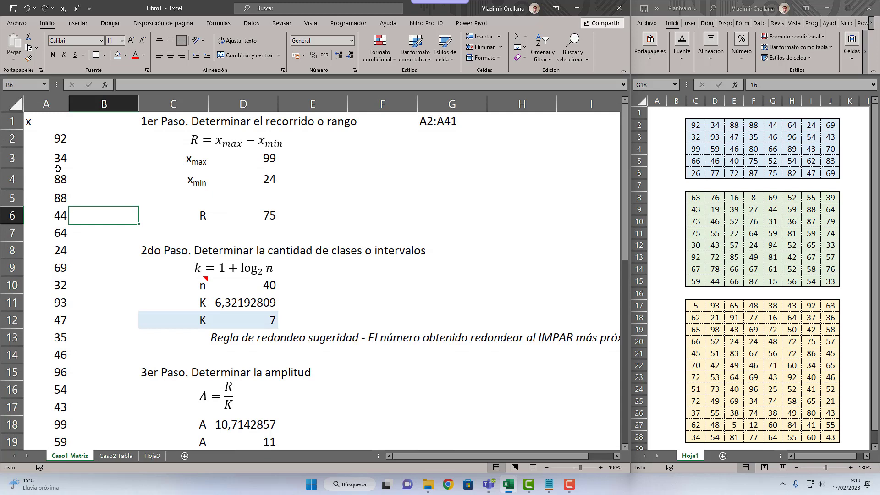
left_click_drag(57, 133, 57, 400)
left_click(58, 354)
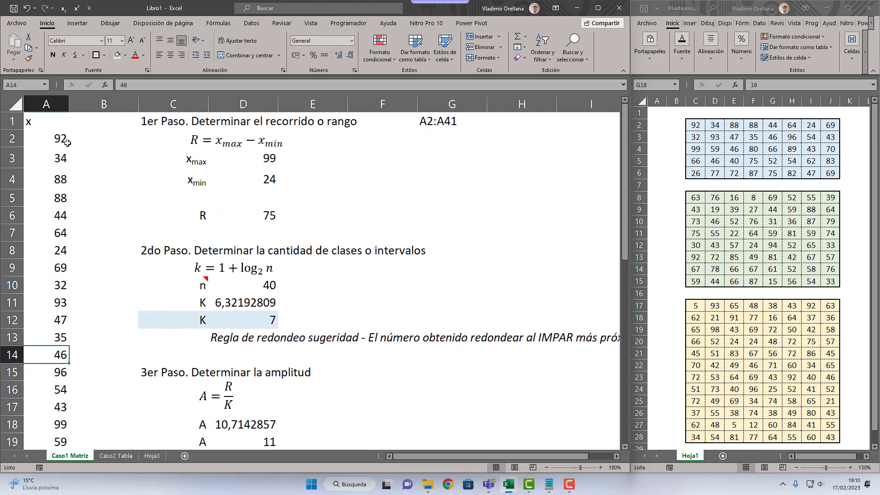
left_click_drag(67, 143, 67, 440)
left_click(111, 456)
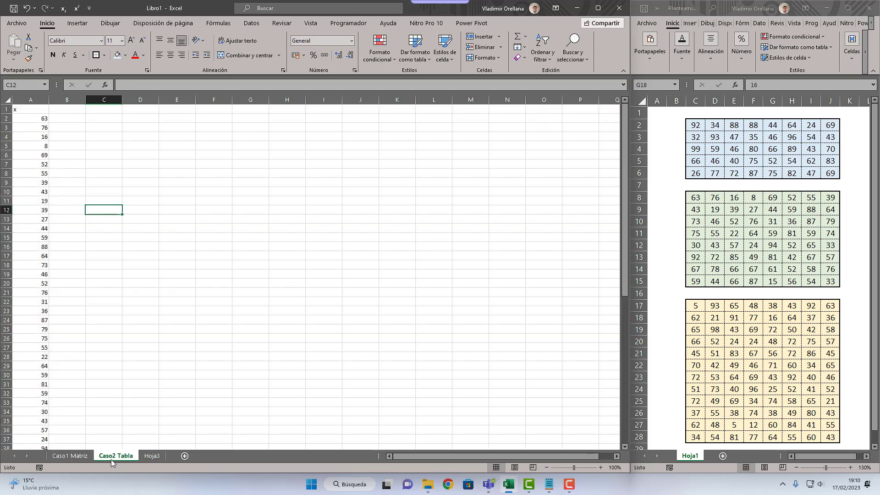
Step: Start inserting a table from the x data in column A of Caso2 Tabla and maximize the workbook window
scroll(40, 244, "up", 2, "ctrl")
scroll(38, 243, "up", 2)
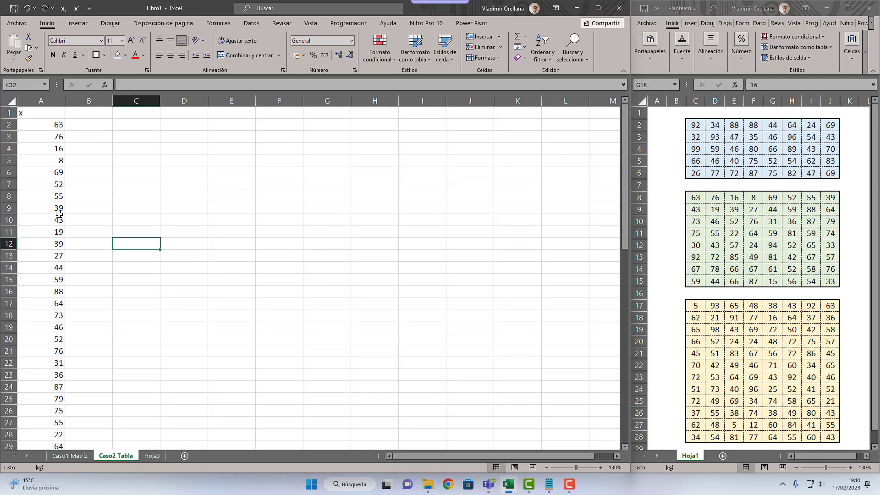
scroll(59, 214, "up", 3, "ctrl")
scroll(64, 228, "up", 2)
left_click(66, 183)
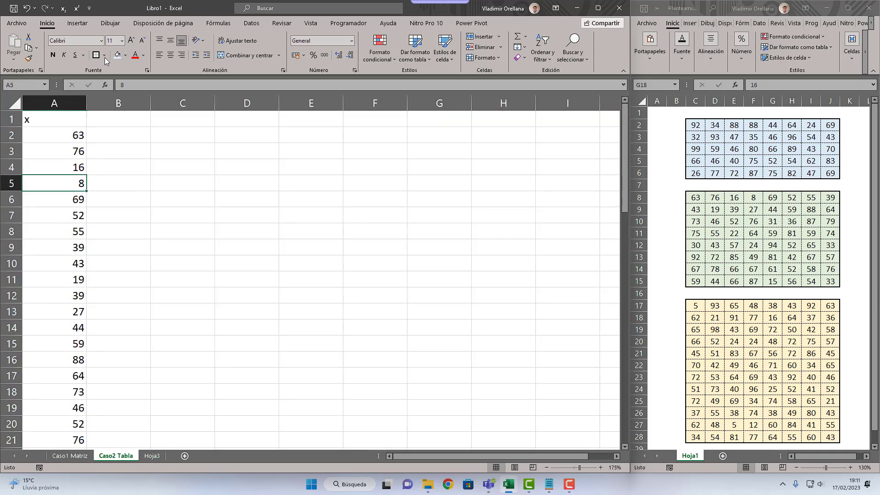
left_click(77, 23)
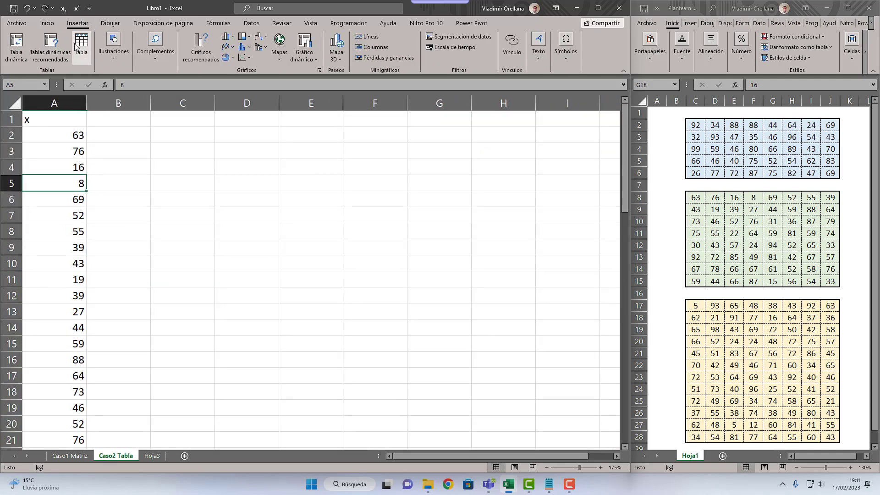
left_click(77, 45)
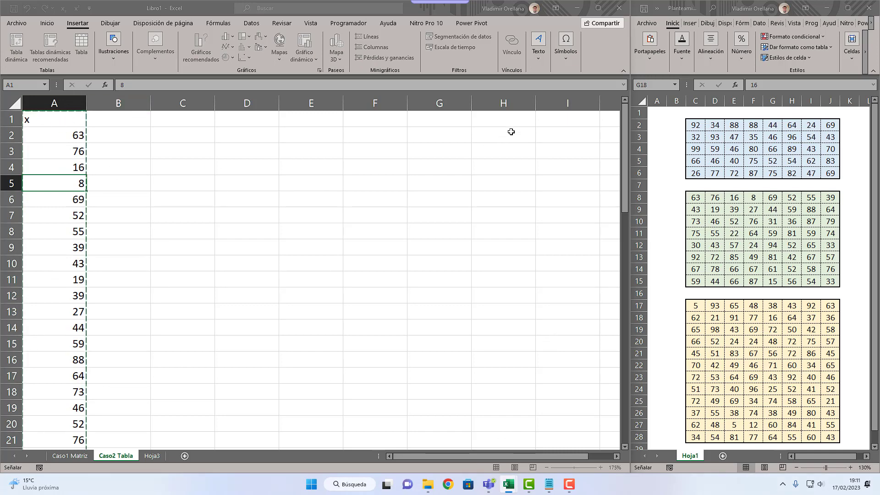
left_click(598, 7)
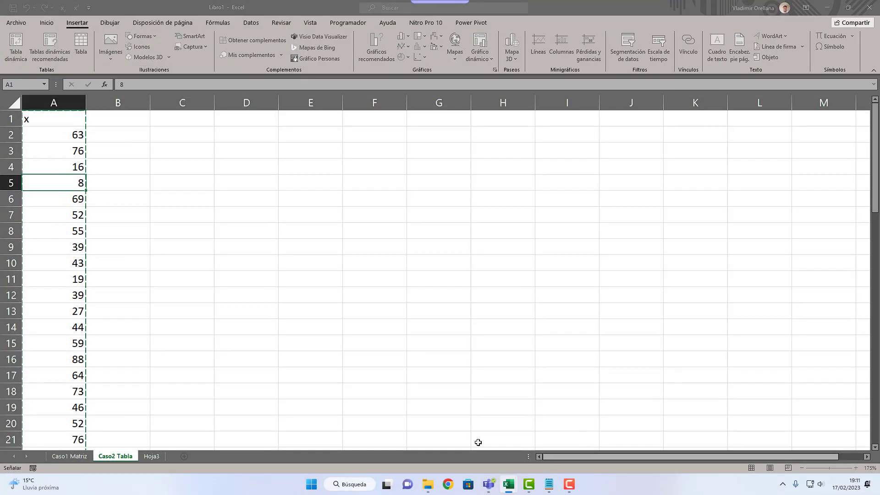
Step: Convert the x data in A1:A65 into a table with headers
left_click(69, 131)
key("Escape")
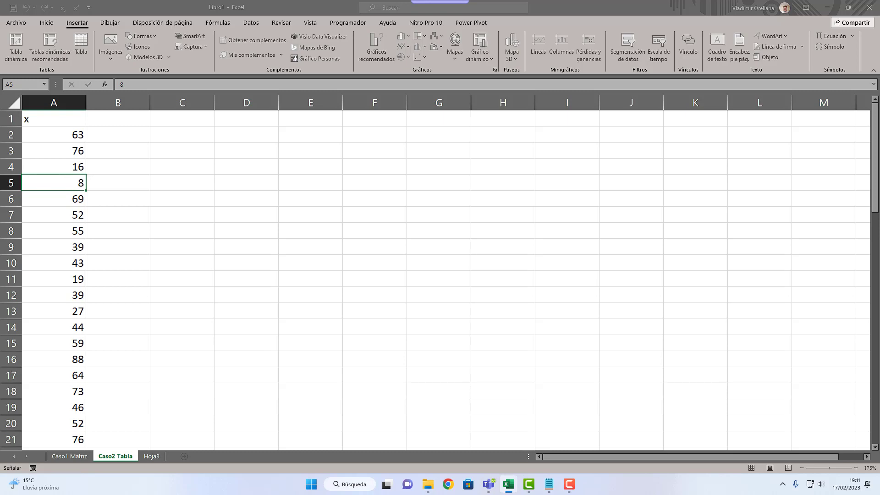
key("ctrl+t")
left_click_drag(595, 202, 183, 160)
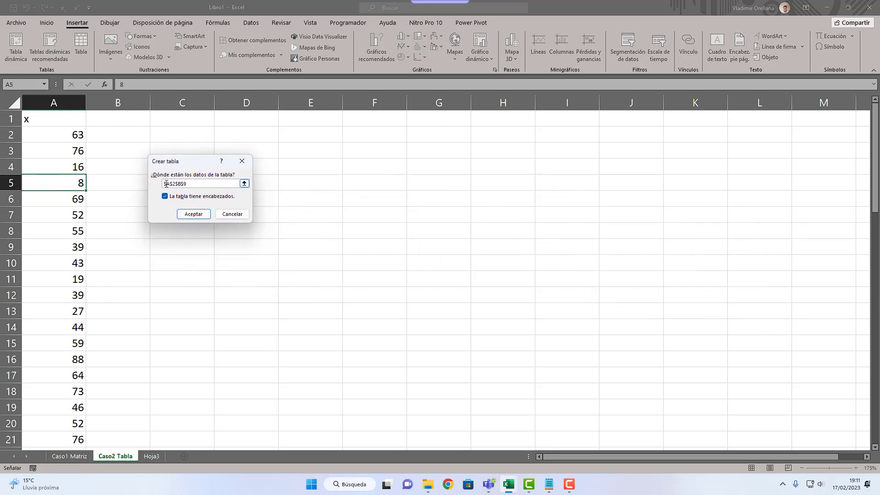
left_click(208, 212)
left_click(81, 46)
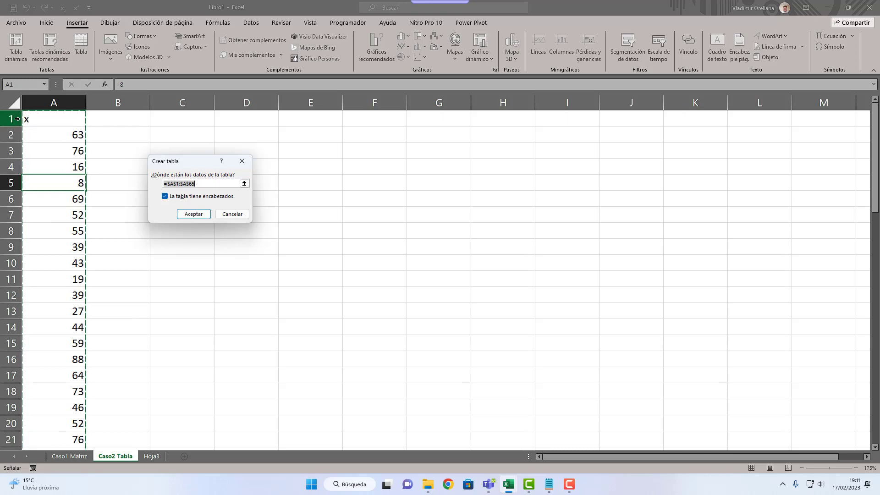
left_click(194, 214)
left_click(68, 171)
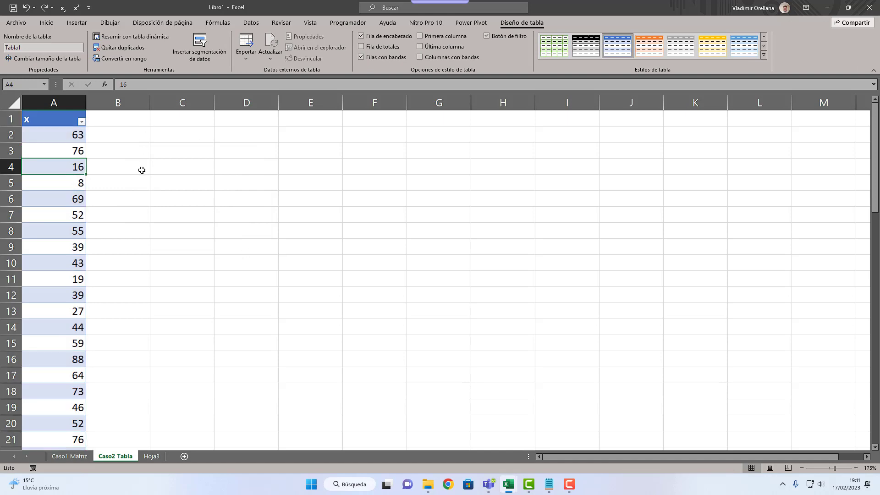
Step: Examine the x table from its header to its last row and compare it with the plain data column on Caso1 Matriz
left_click(82, 461)
left_click(115, 456)
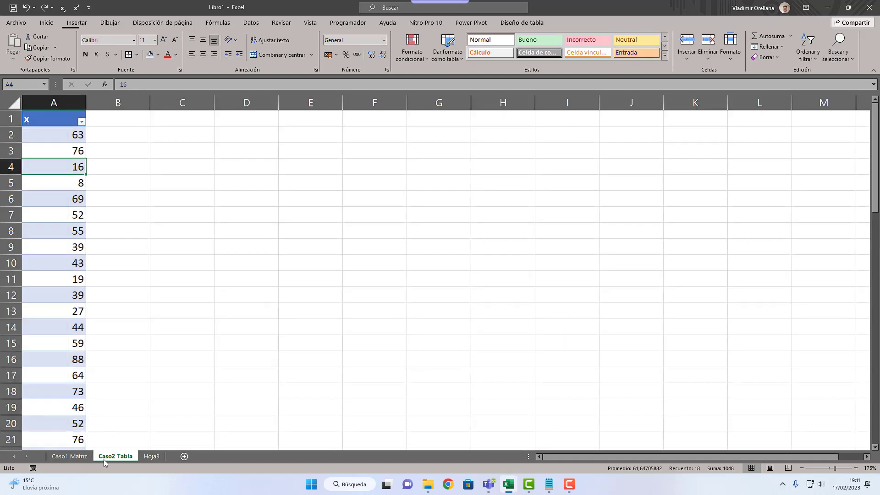
left_click(76, 379)
key("ctrl+Down")
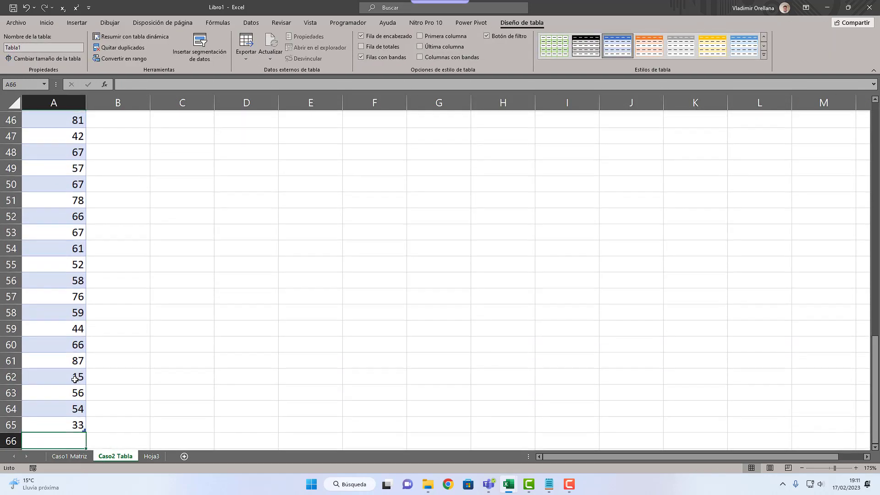
key("Down")
key("Up")
key("ctrl+Up")
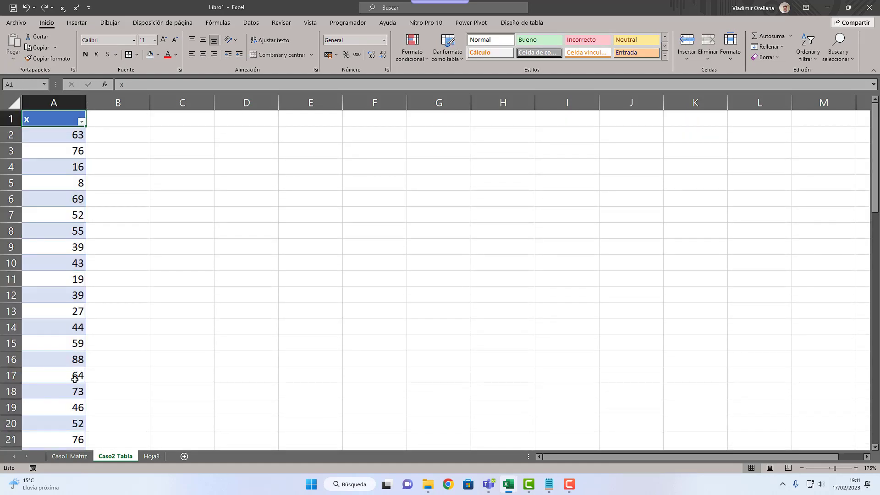
left_click(63, 137)
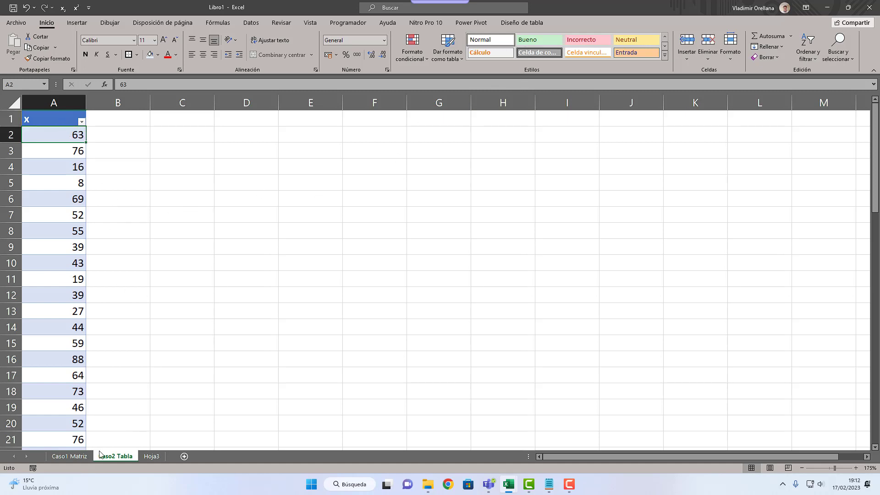
left_click(69, 456)
left_click(52, 265)
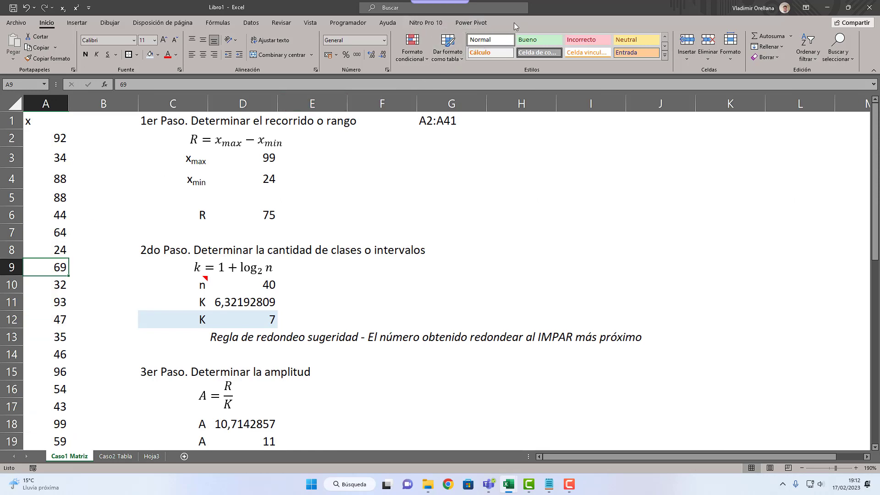
left_click(120, 456)
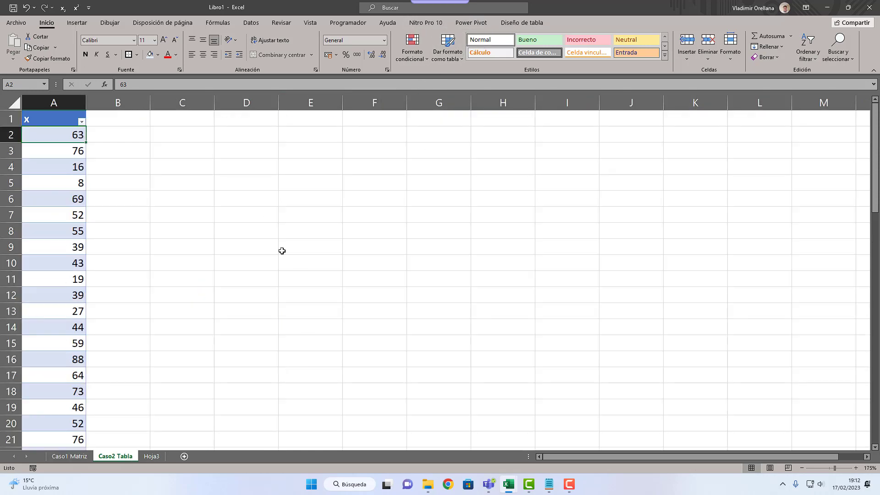
Step: Try to rename the x table as "Var2"
left_click(518, 22)
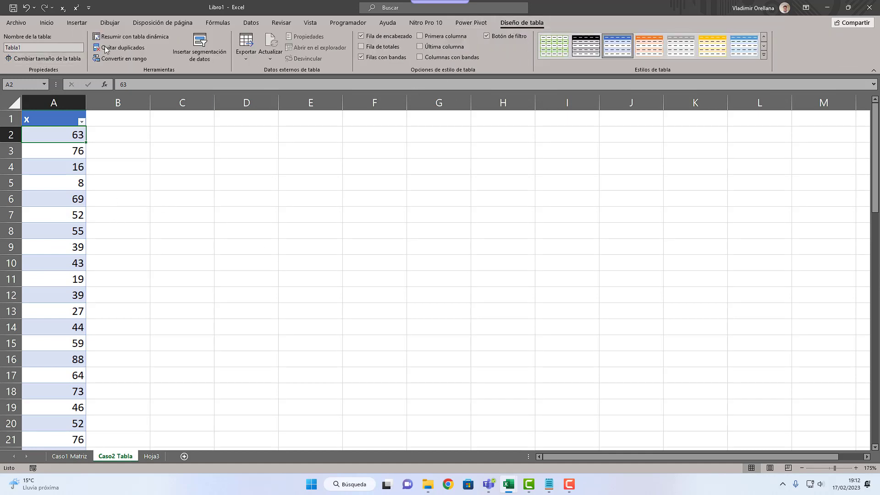
left_click(58, 46)
type("Var2")
key("Return")
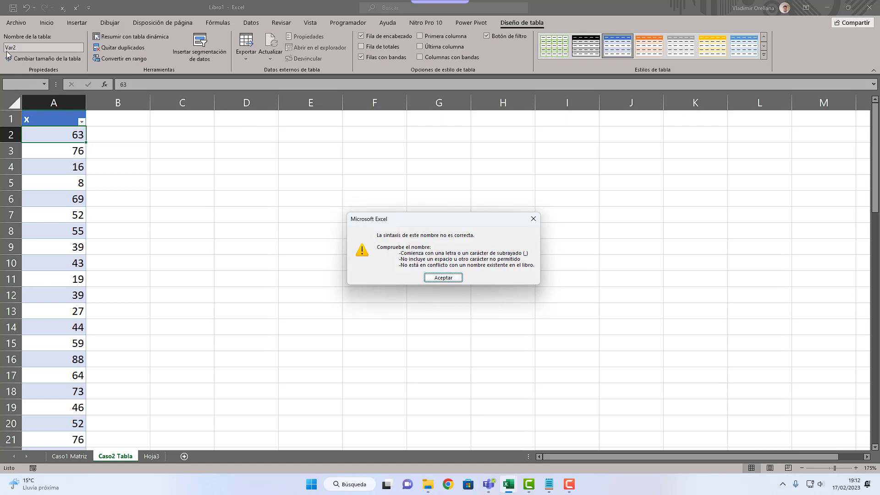
left_click(443, 277)
Step: Rename the x table as "VAR_2"
left_click(42, 48)
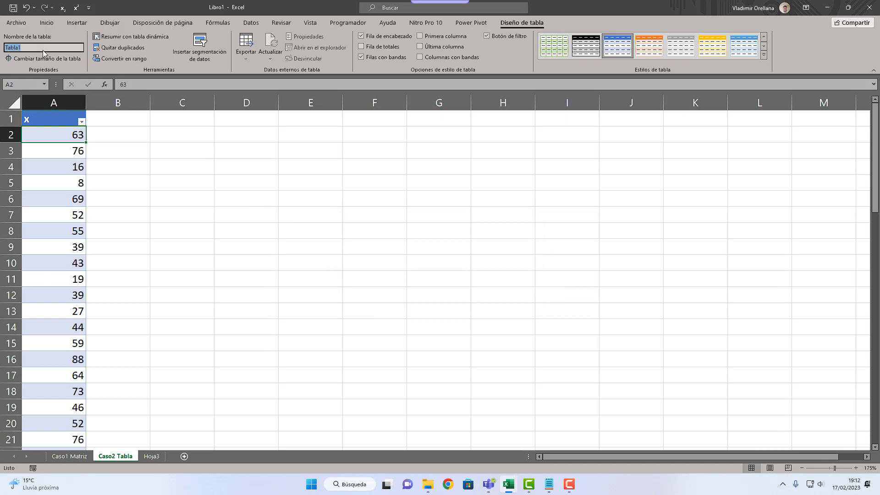
type("VAR_2")
key("Return")
left_click(57, 157)
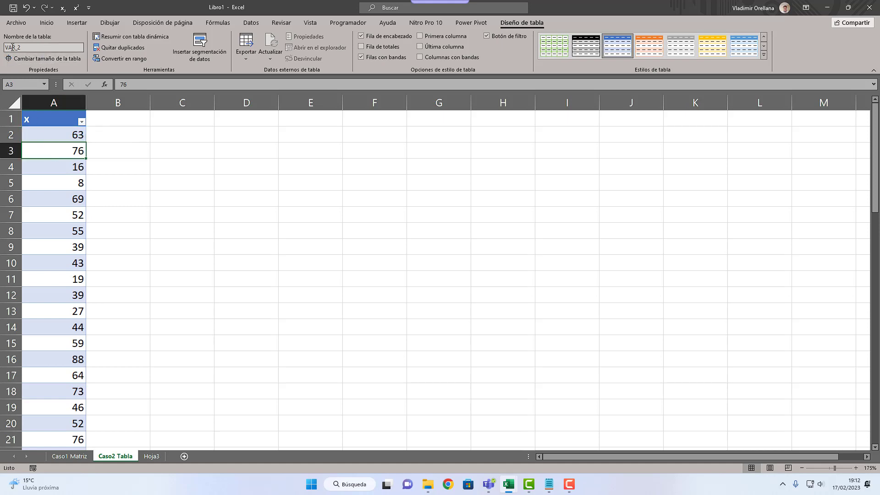
left_click(76, 162)
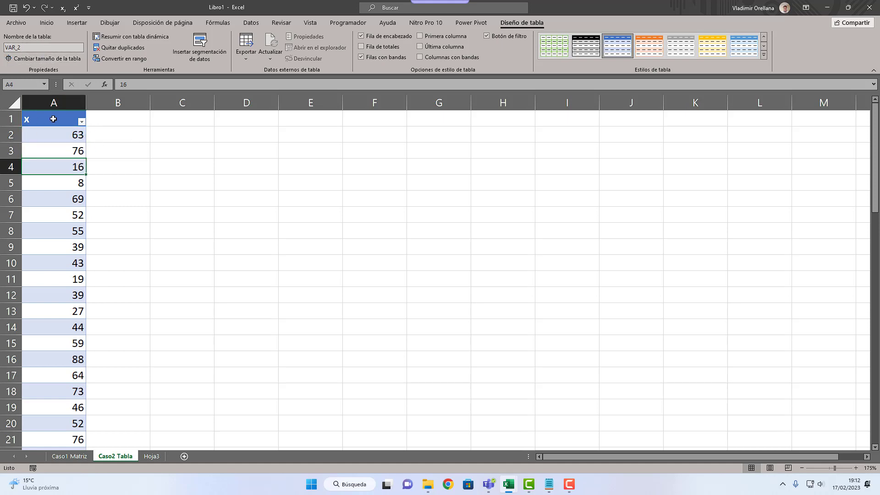
Step: Enter the heading "1er Paso." in cell C1 of Caso2 Tabla
key("Right")
left_click(174, 122)
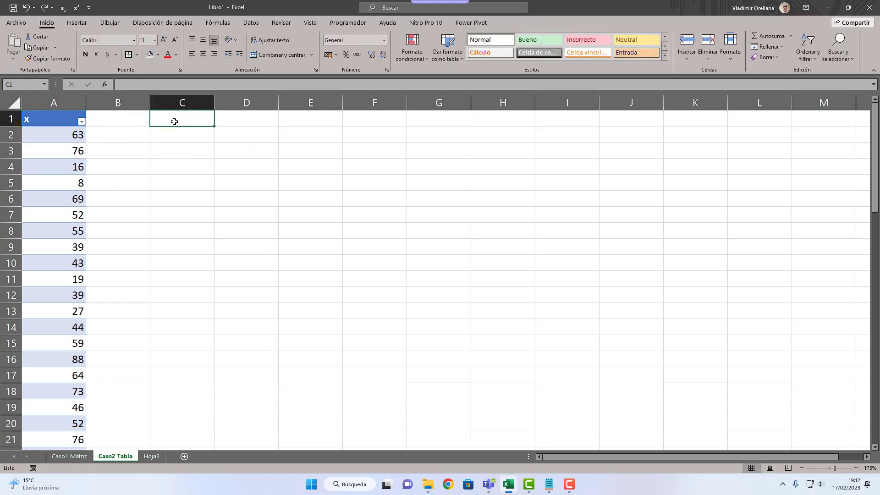
type("1er Paso.")
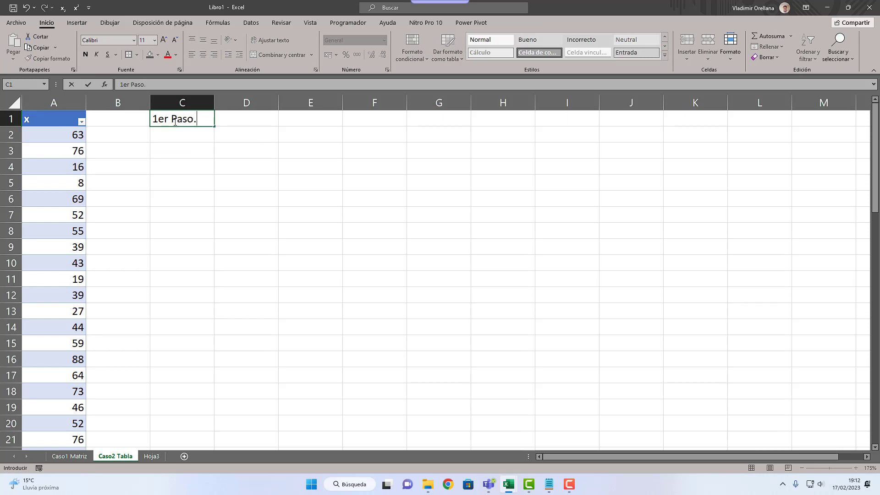
key("Return")
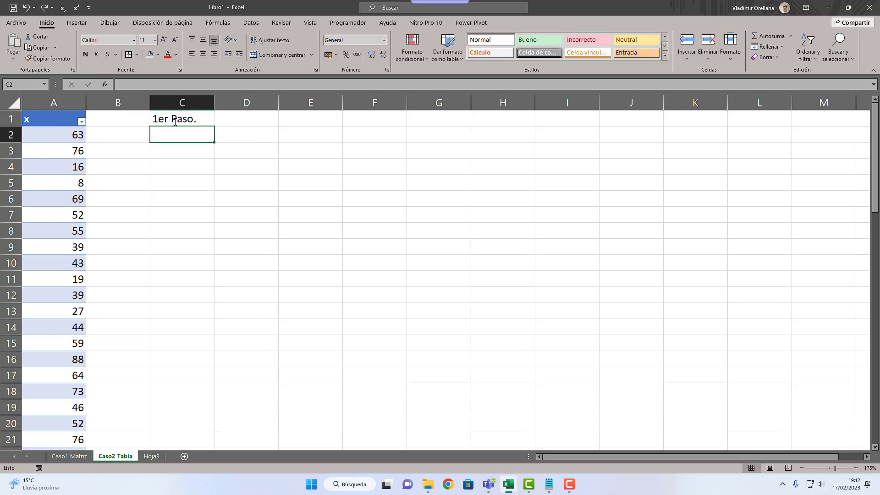
key("Up")
key("Right")
key("Left")
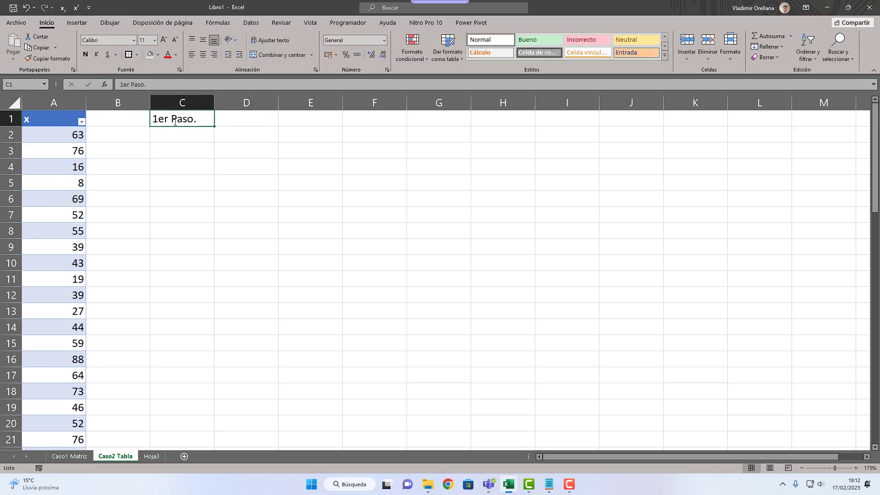
key("Down")
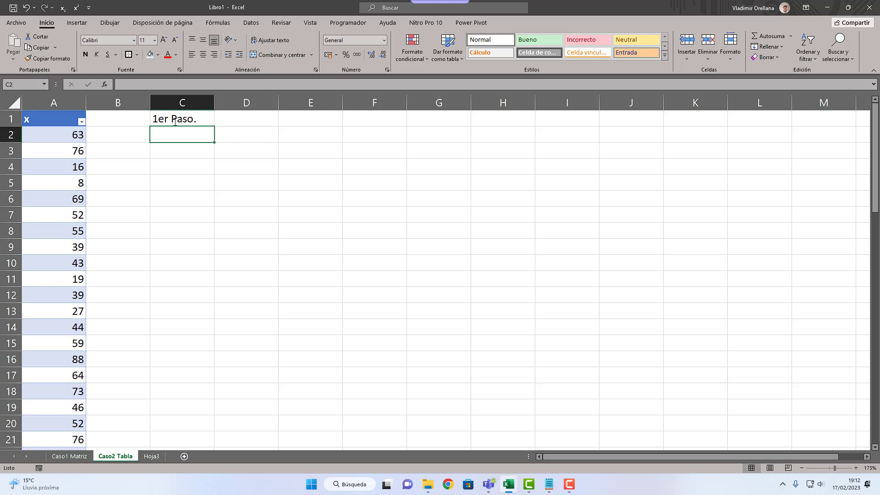
Step: Copy the xmax, xmin and R labels from C3:C6 of Caso1 Matriz into Caso2 Tabla starting at C2, and select D2
type("x")
key("Escape")
left_click(69, 456)
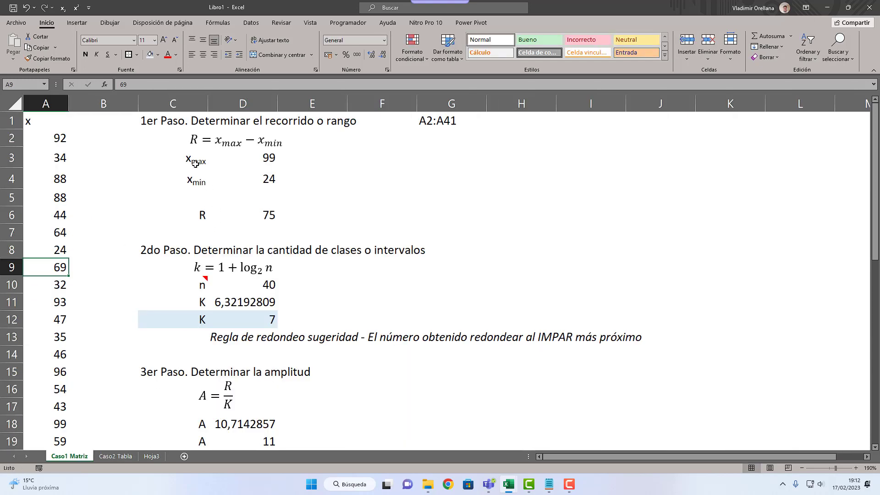
left_click_drag(197, 158, 184, 215)
key("ctrl+c")
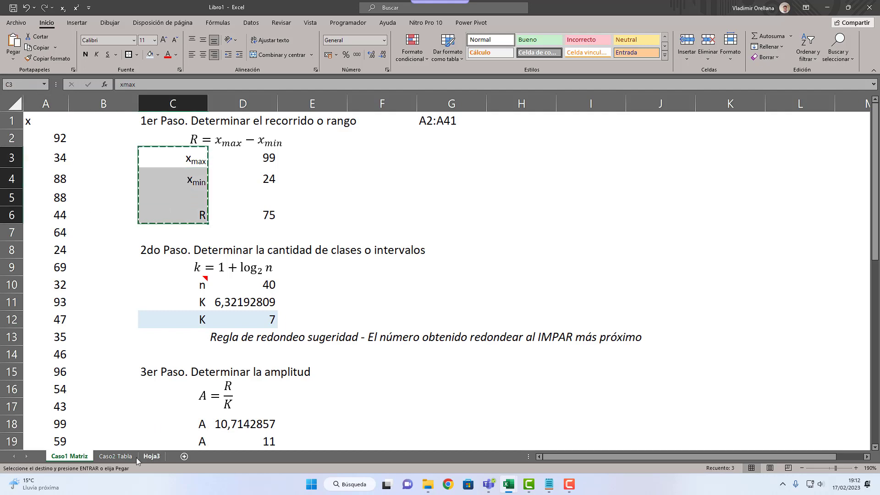
left_click(115, 456)
key("ctrl+v")
left_click(217, 143)
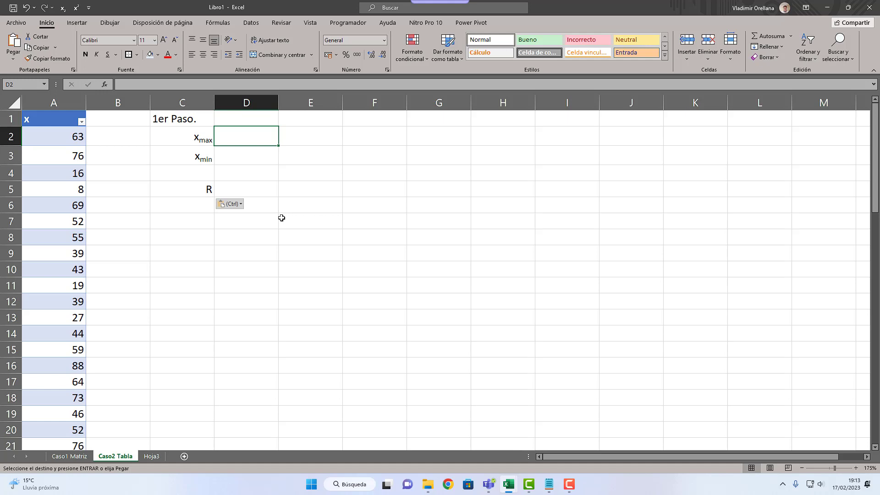
Step: Calculate xmax in D2 with a MAX formula that refers to column x of the table, =MAX(VAR_2[x])
type("=m")
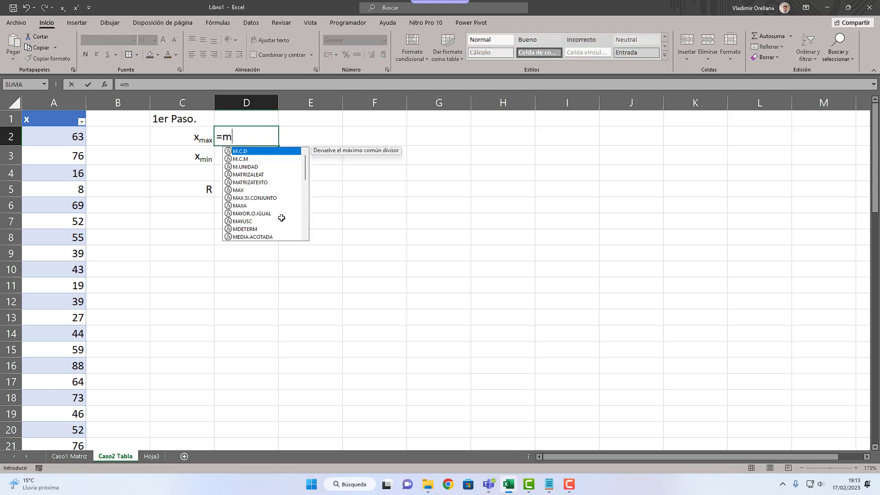
type("ax(")
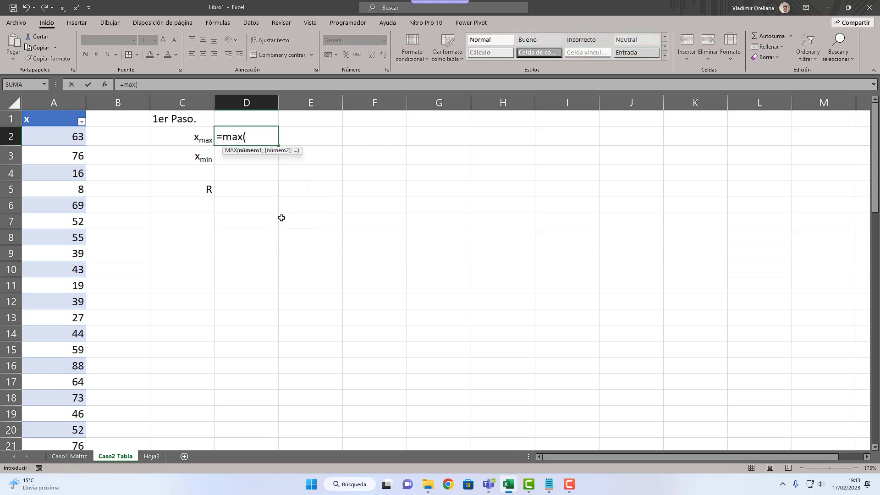
type("va")
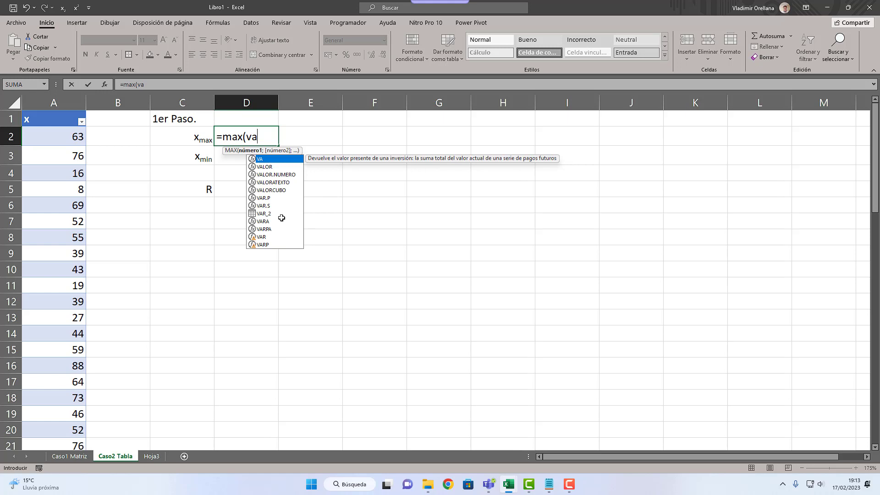
left_click(264, 214)
double_click(264, 214)
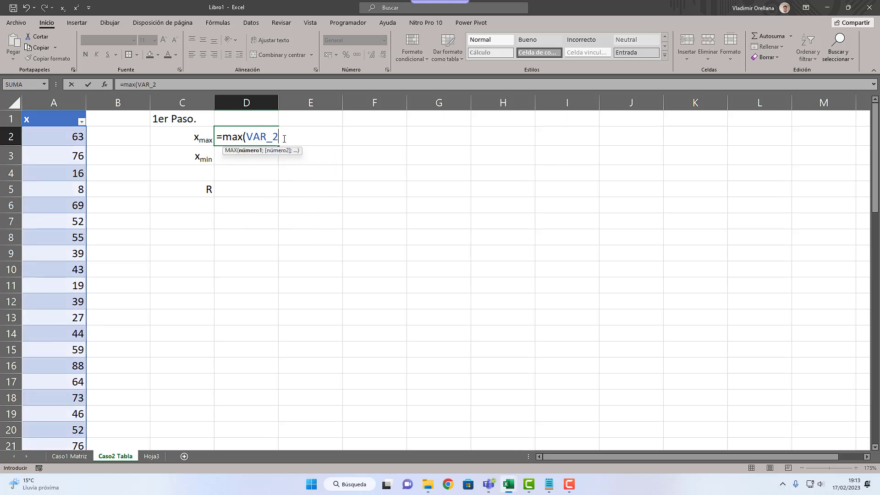
type("[x")
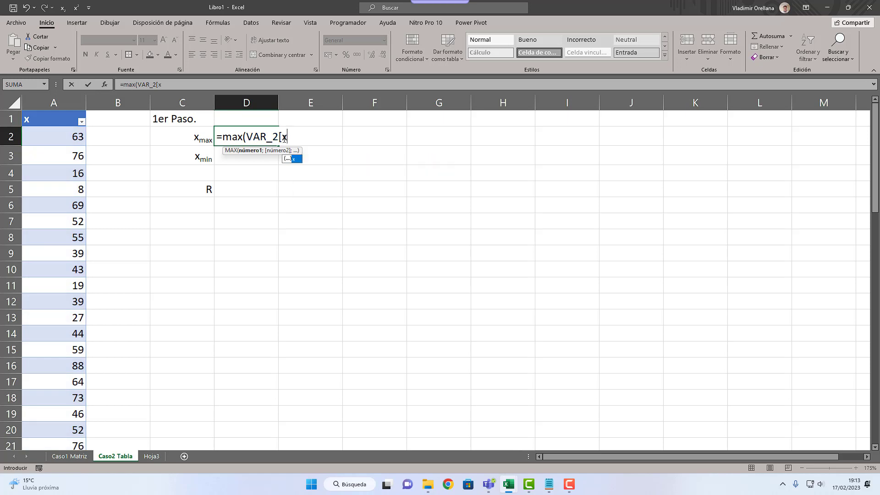
type("]")
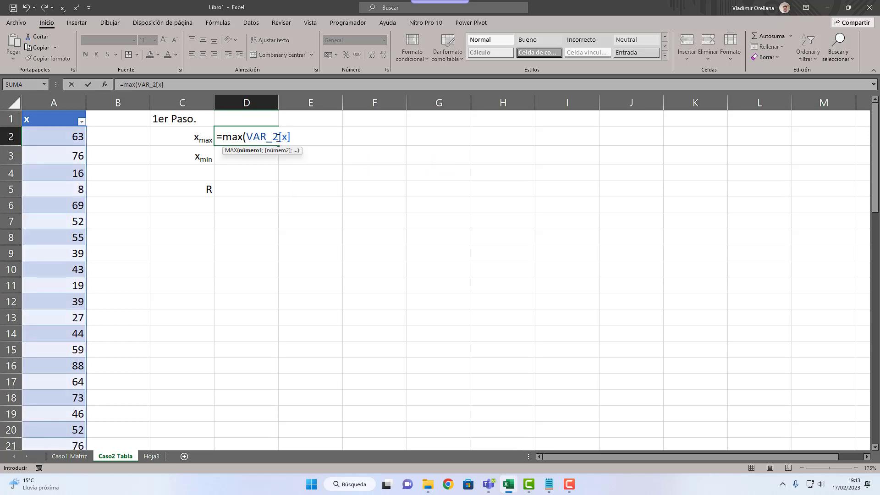
left_click_drag(279, 137, 267, 137)
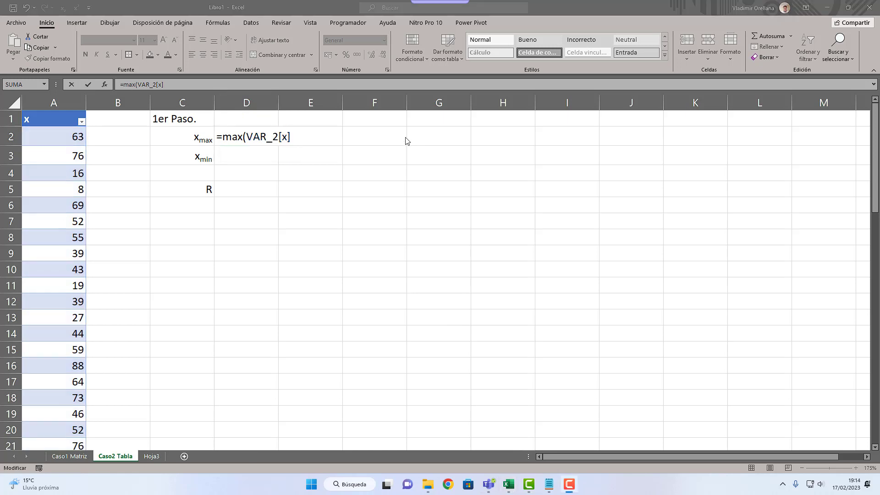
left_click(294, 136)
mouse_move(276, 137)
left_mouse_down()
mouse_move(249, 138)
mouse_move(291, 136)
left_mouse_up()
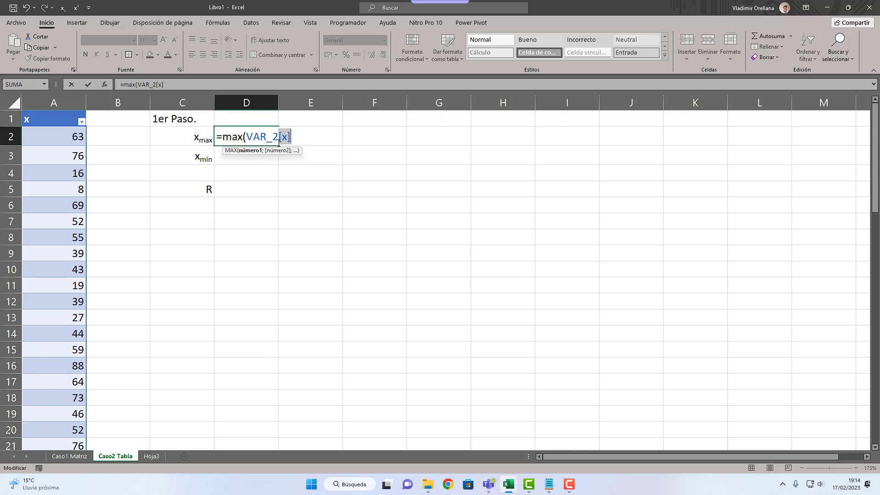
left_click_drag(282, 137, 289, 136)
left_click(289, 139)
key("Return")
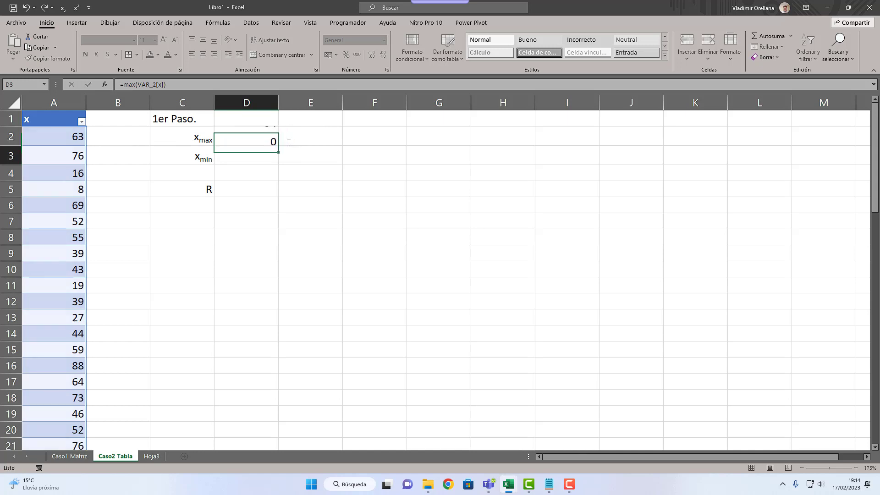
Step: Enter the equivalent maximum formula with a plain cell range, =MAX(A2:A65), in E2
left_click(298, 135)
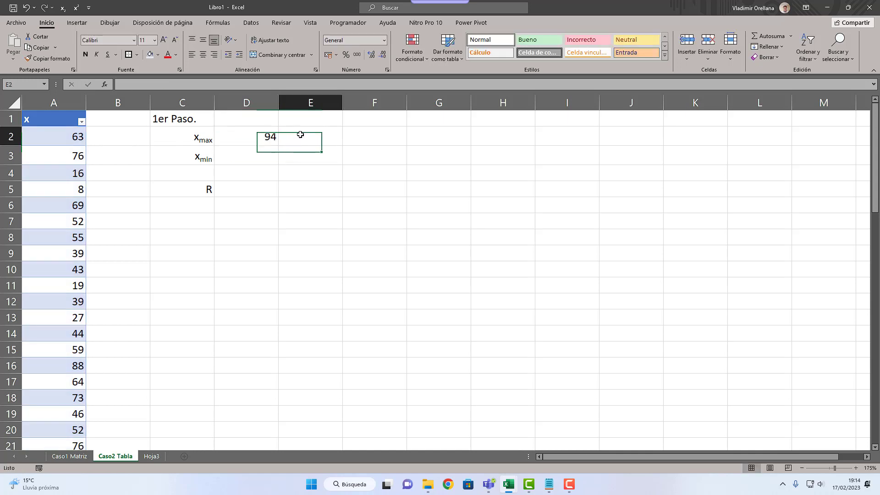
type("=max")
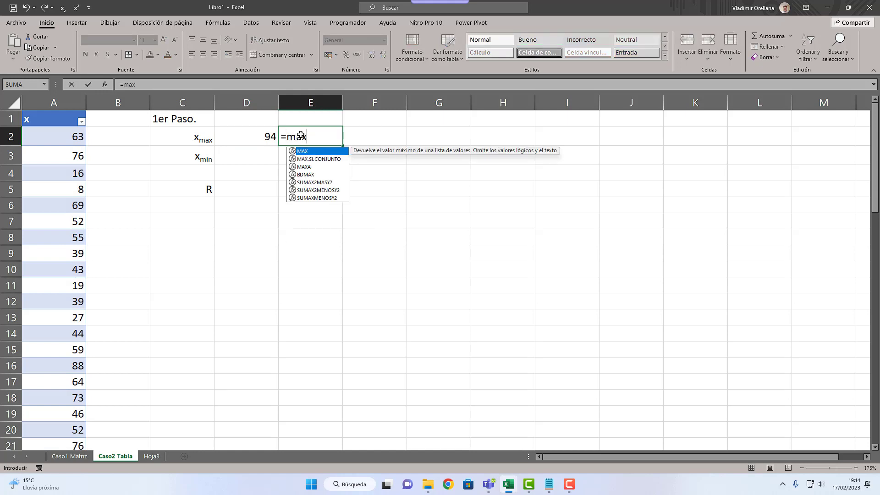
type("(a2")
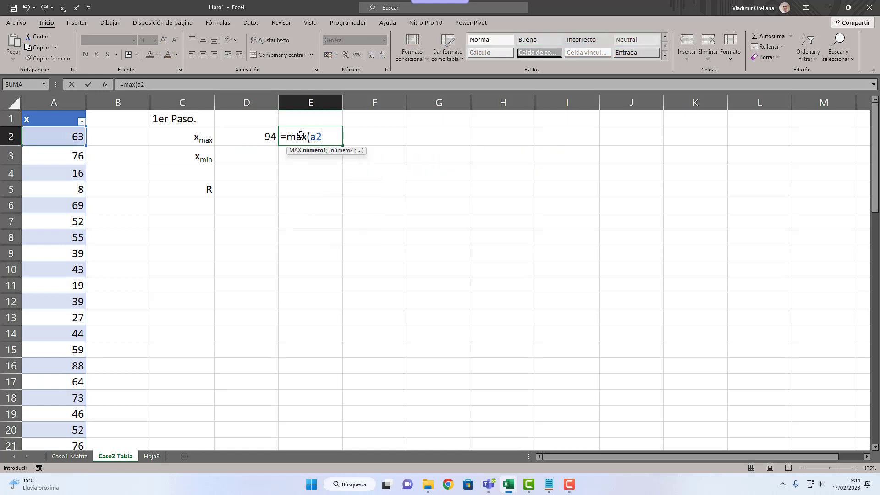
type(":a65")
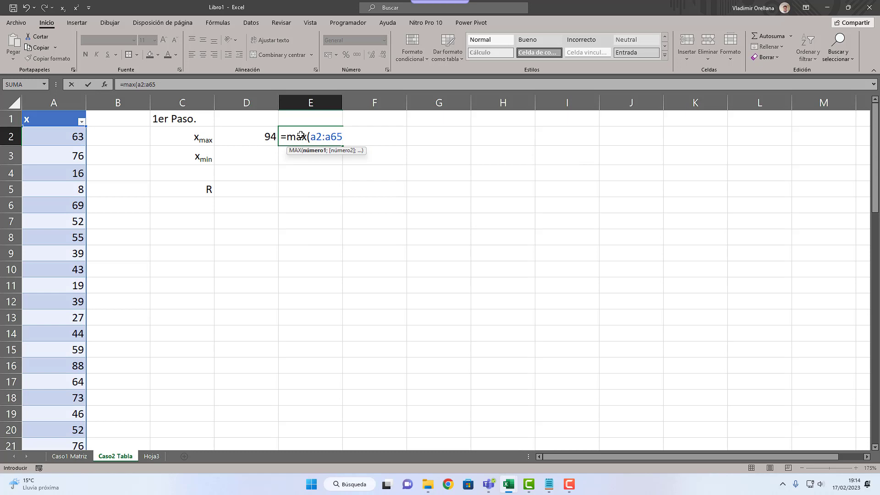
type(")")
key("Return")
left_click(301, 134)
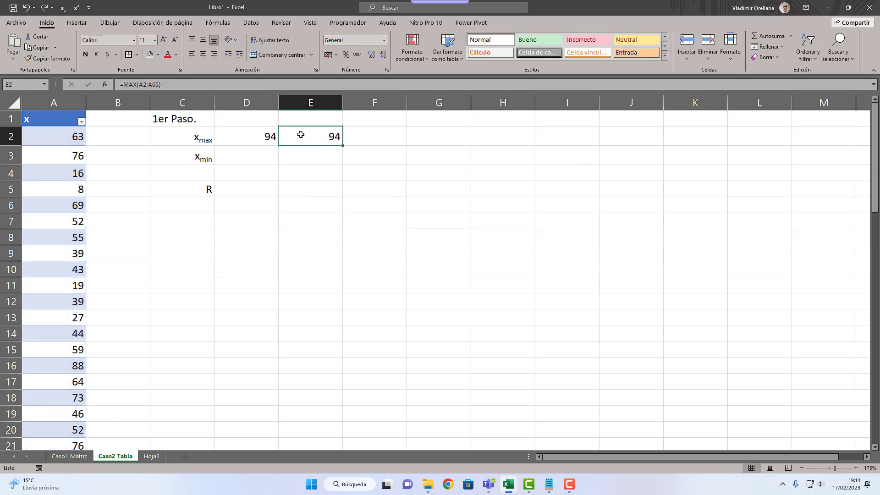
Step: Compare the range reference in E2 with the table reference in D2, and clear E2
key("F2")
key("Left")
key("shift+Left")
key("shift+Left")
key("shift+Left")
key("shift+Left")
key("shift+Left")
key("shift+Left")
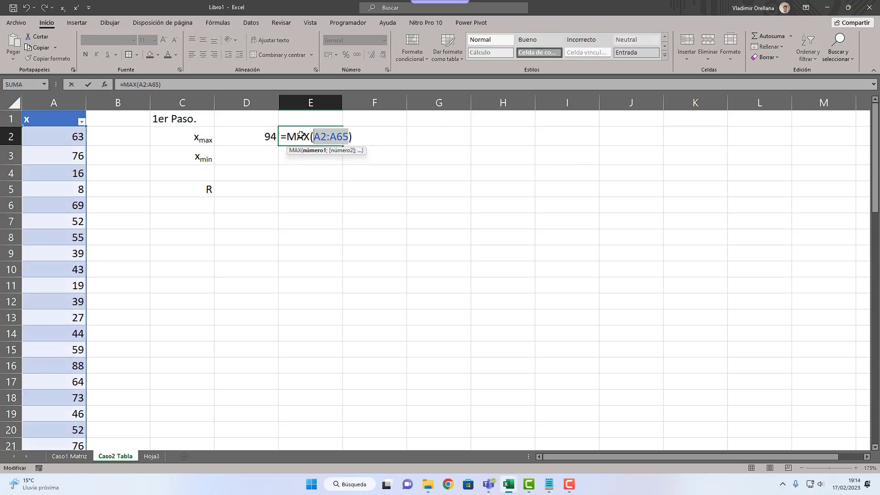
key("Escape")
key("Left")
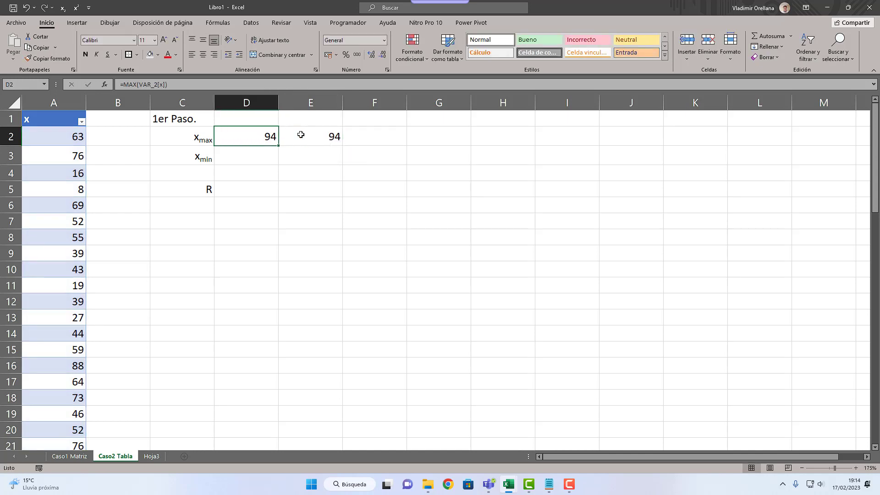
key("F2")
key("Left")
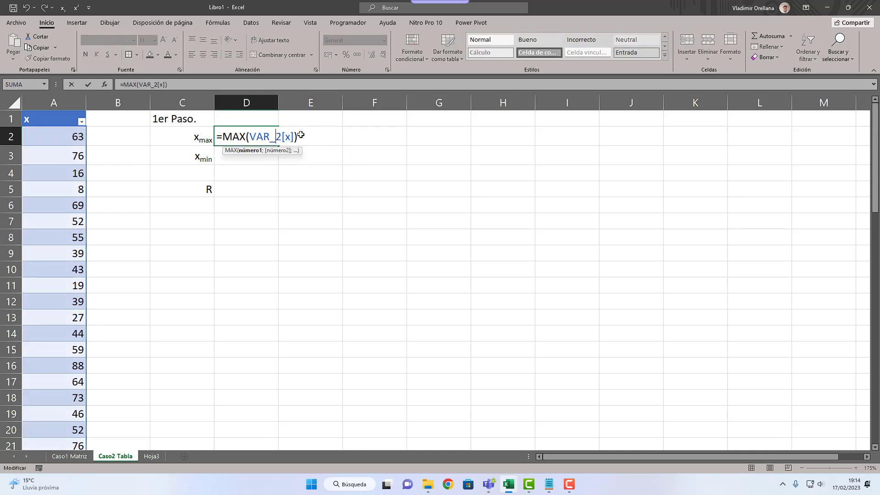
key("ctrl+Return")
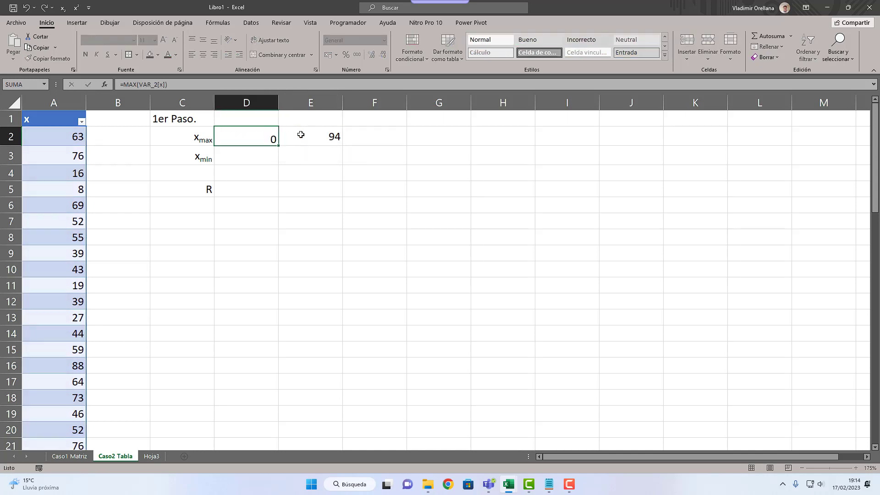
key("Right")
key("Delete")
Step: Calculate xmin in D3 from column x of the table with =MIN(VAR_2[x])
key("Left")
key("Down")
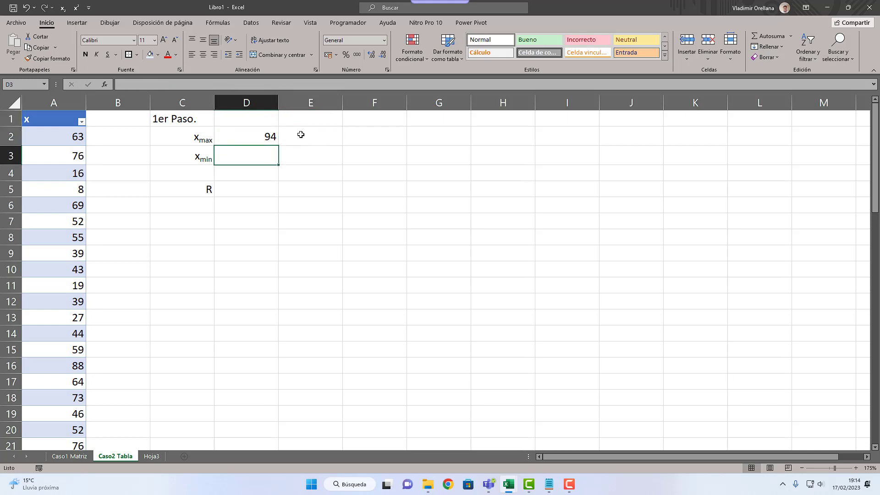
type("=min ")
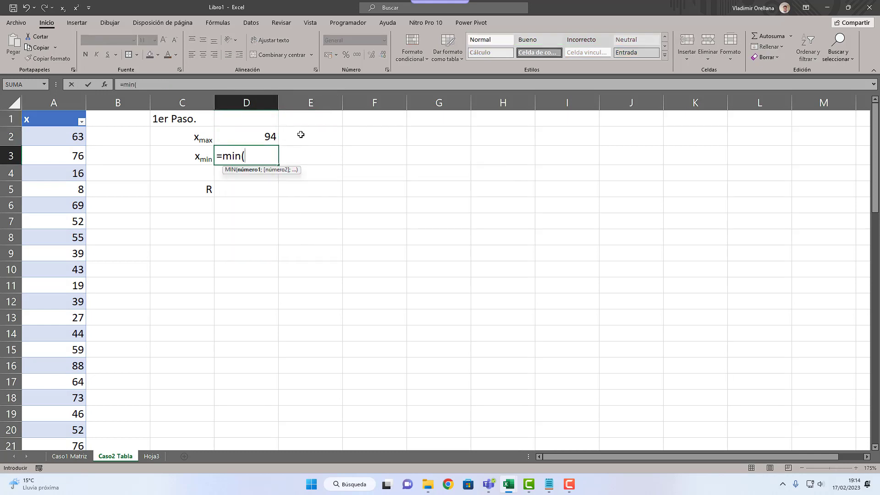
type("var_")
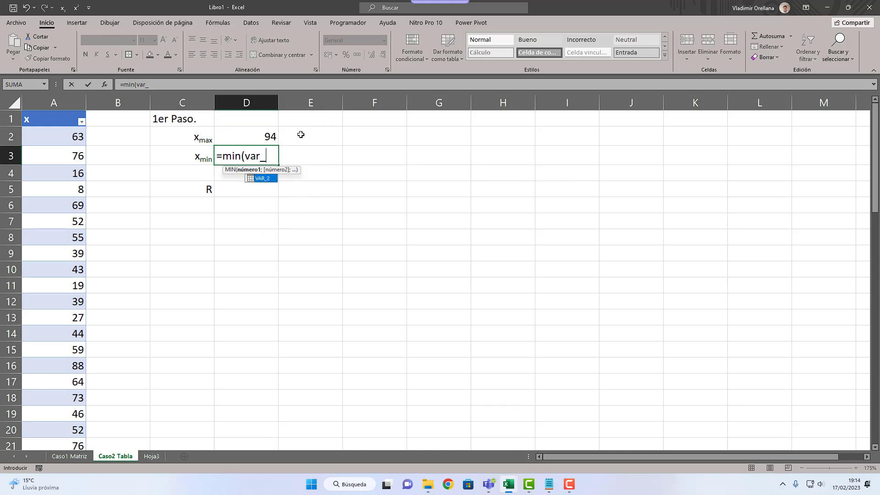
type("2[x[")
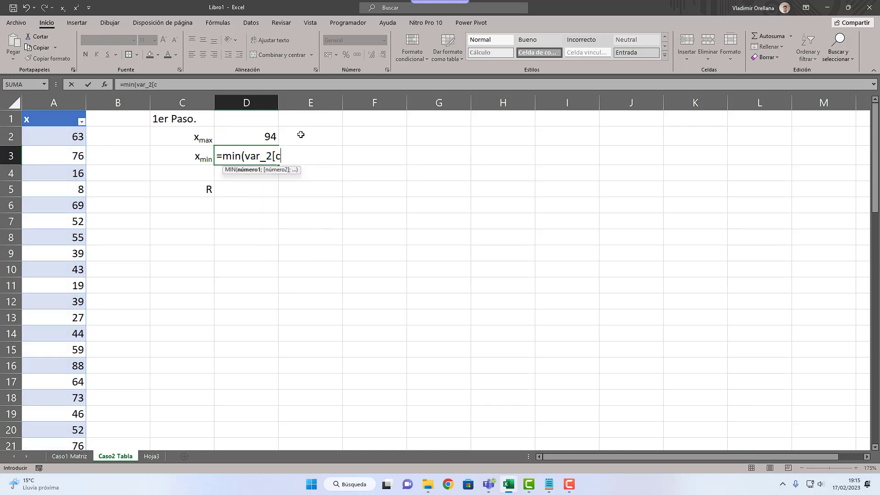
key("BackSpace")
type("])")
key("ctrl+Return")
Step: Rename the table's column header in A1 as "Edad"
key("Up")
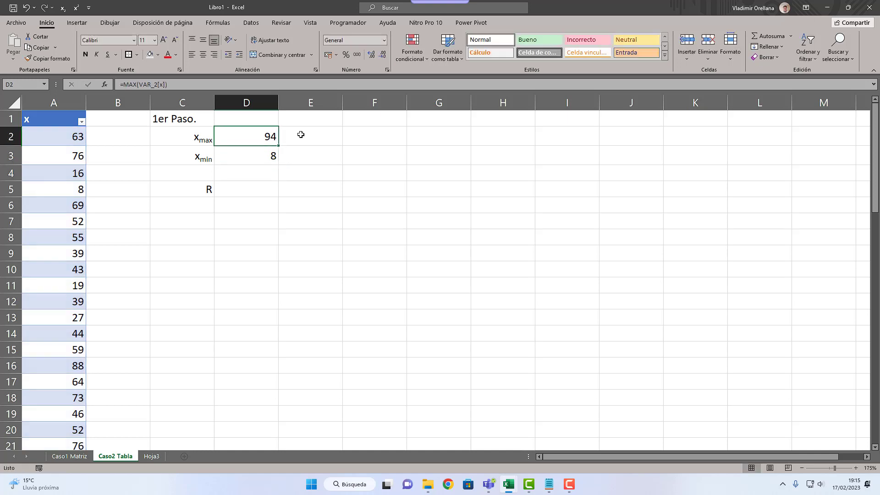
key("Left")
key("Left")
key("Left")
key("Up")
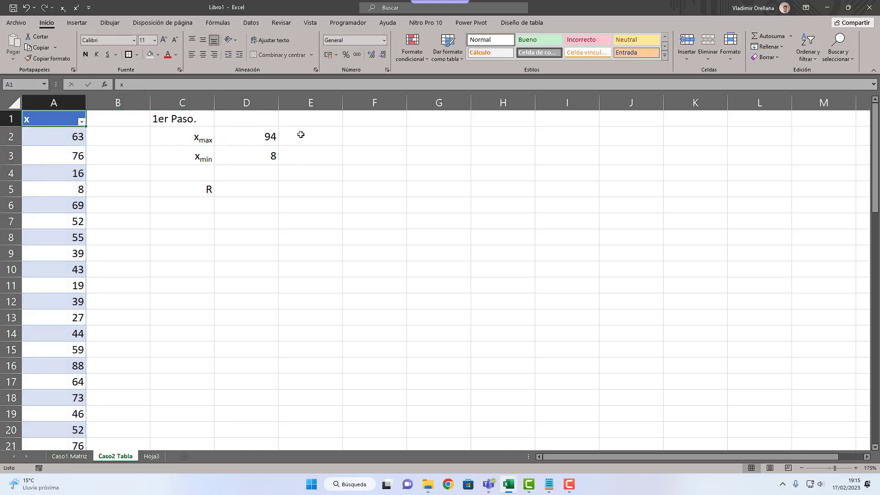
type("Edad")
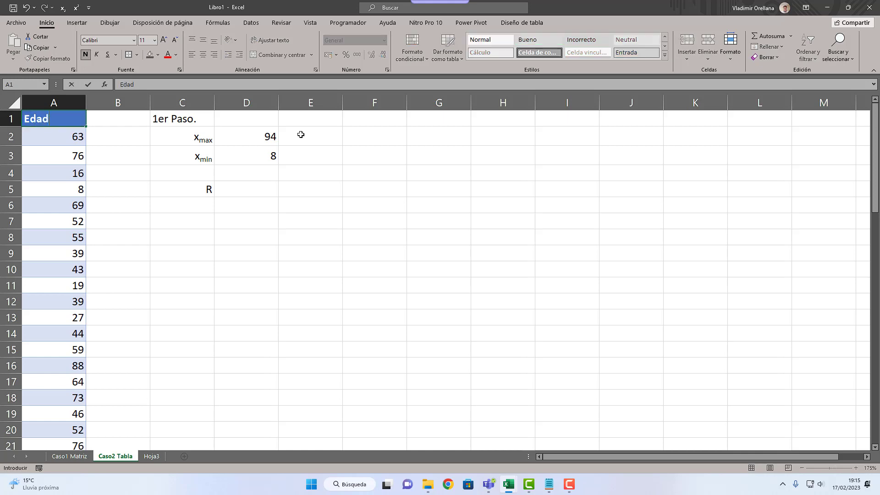
key("Return")
Step: Examine the table name and the column name inside the MAX formula in D2
key("Right")
key("Right")
key("Right")
key("F2")
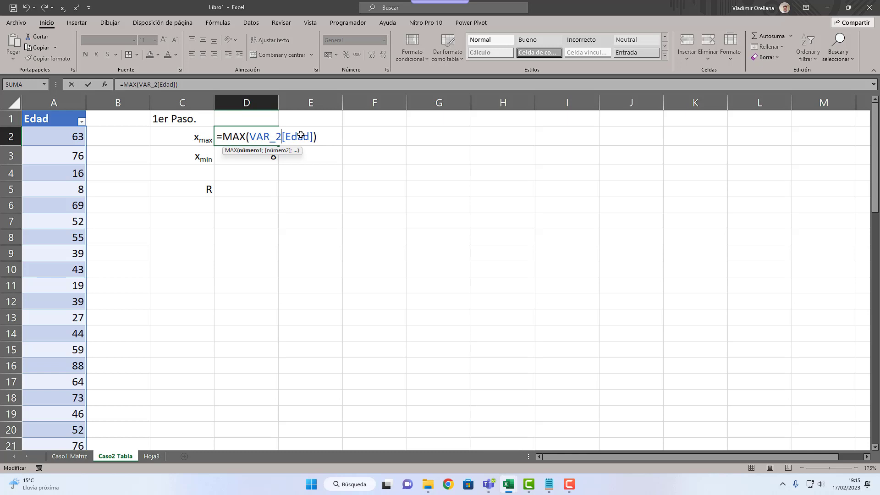
key("shift+Left")
key("shift+Left")
key("shift+Left")
key("shift+Left")
key("shift+Left")
key("shift+Left")
key("shift+Left")
key("shift+Left")
key("shift+Left")
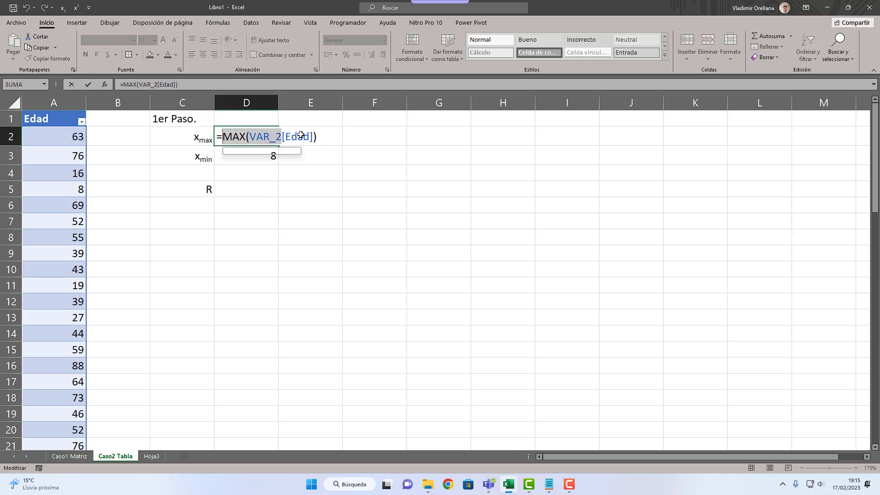
key("shift+Right")
key("shift+Right")
key("shift+Right")
key("shift+Right")
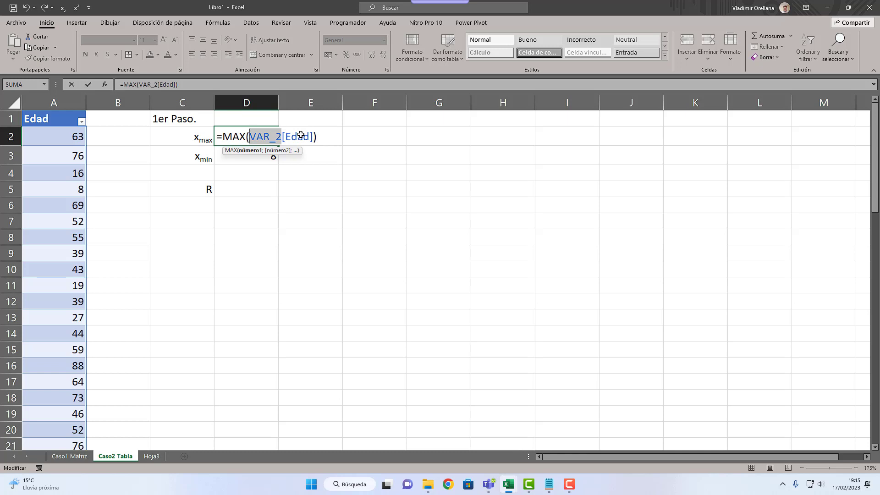
key("Right")
key("shift+Right")
key("shift+Right")
key("shift+Right")
key("shift+Right")
key("shift+Right")
key("shift+Right")
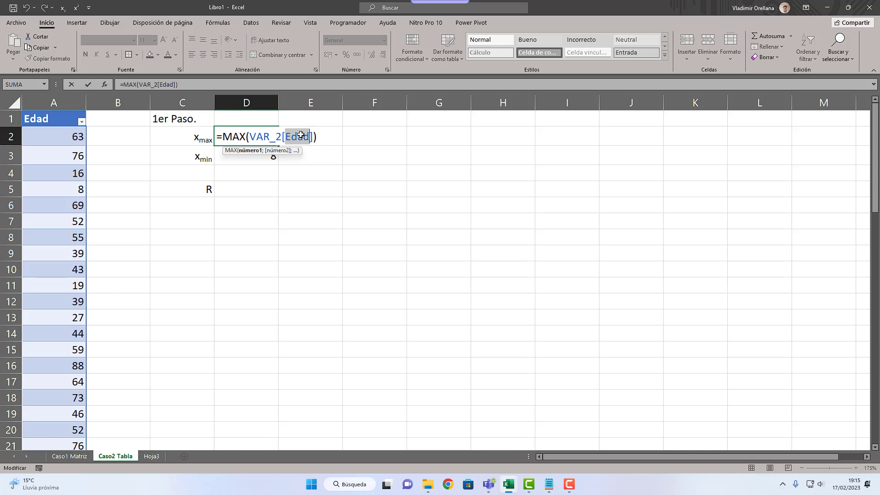
key("Return")
Step: Change the table's column header in A1 back to "x"
key("Up")
key("Left")
key("Left")
key("Left")
key("Up")
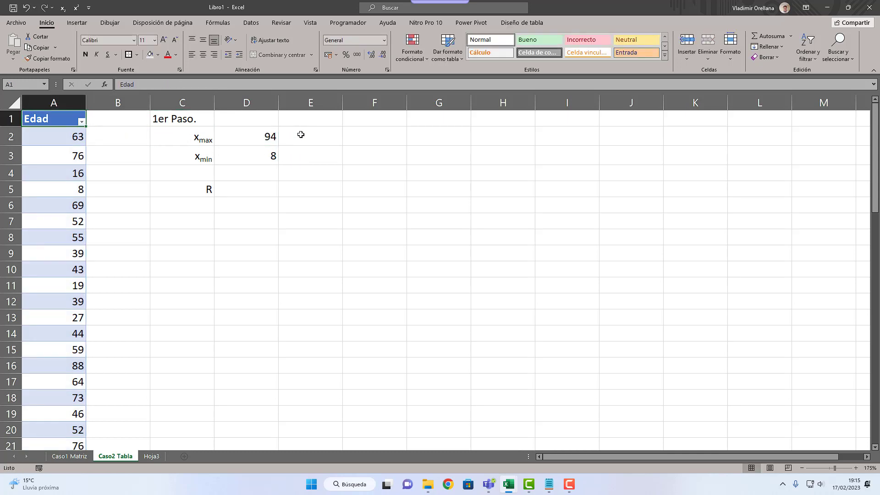
type("x")
key("Return")
Step: Check which column name the formulas in D2 and D3 refer to
key("Right")
key("Right")
key("Right")
key("F2")
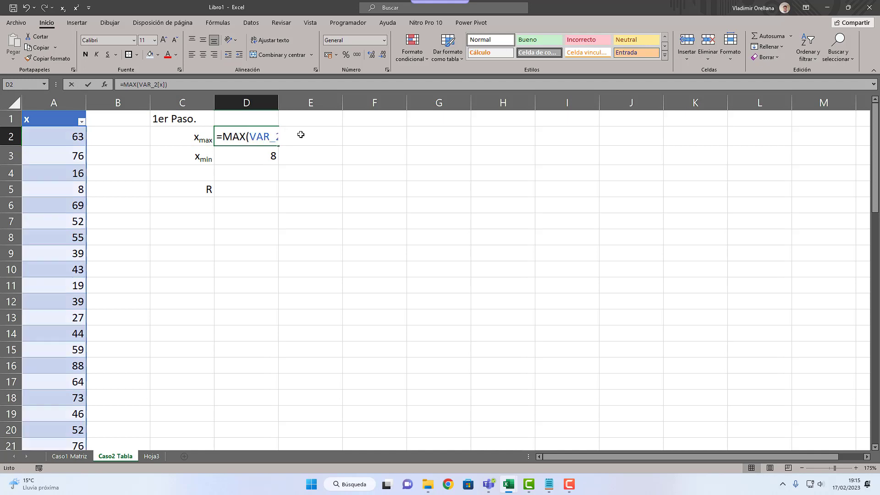
key("Return")
key("F2")
key("Return")
Step: Calculate the range R in D5 as xmax minus xmin with =D2-D3, and select C7
key("Down")
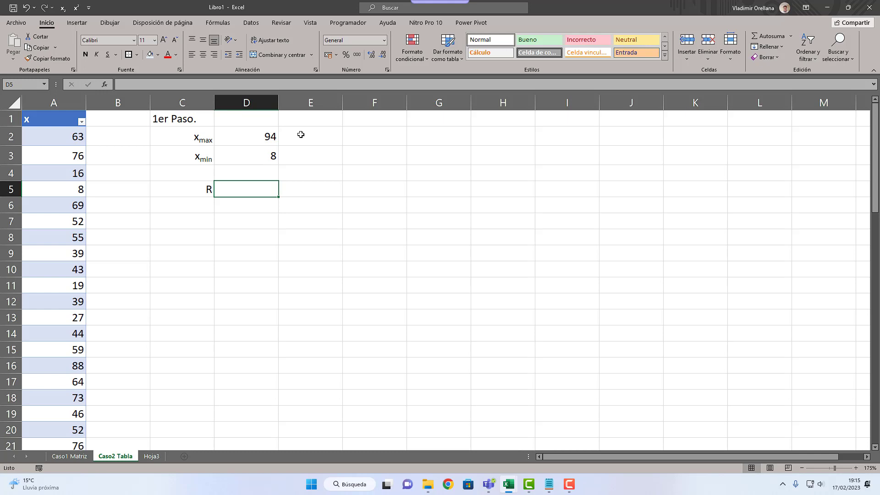
type("=")
key("Up")
key("Up")
key("Up")
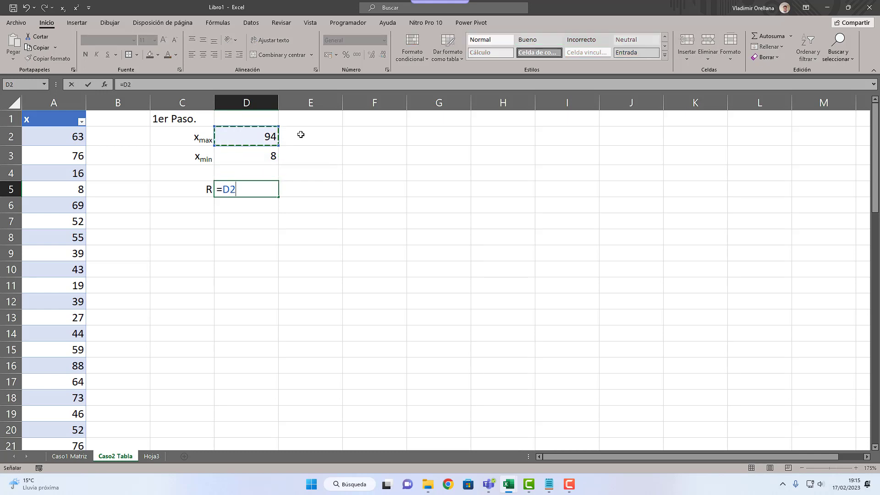
type("-")
key("Up")
key("Up")
key("ctrl+Return")
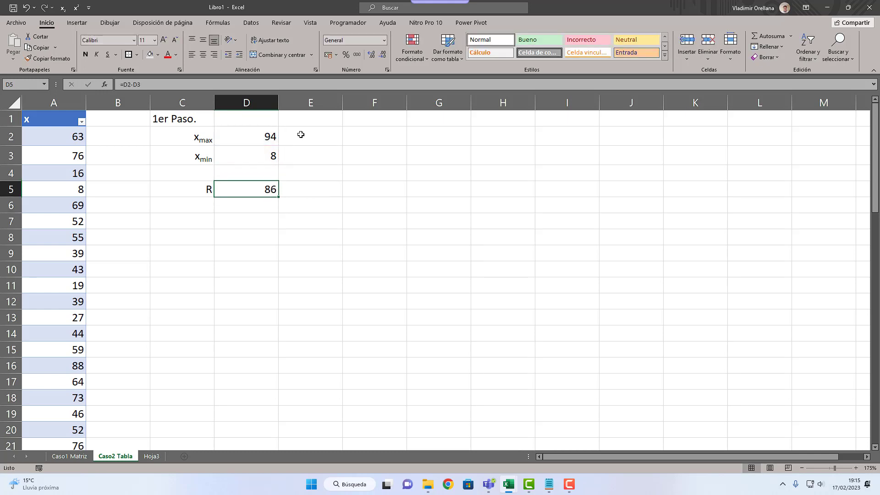
left_click(196, 229)
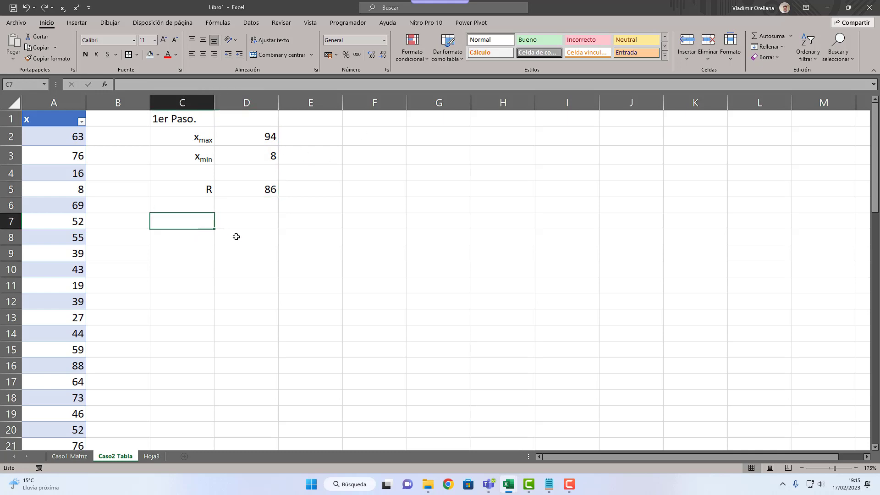
Step: Enter the heading "2do Paso." in C7 and a right-aligned label "n" in C9
type("2do Paso.")
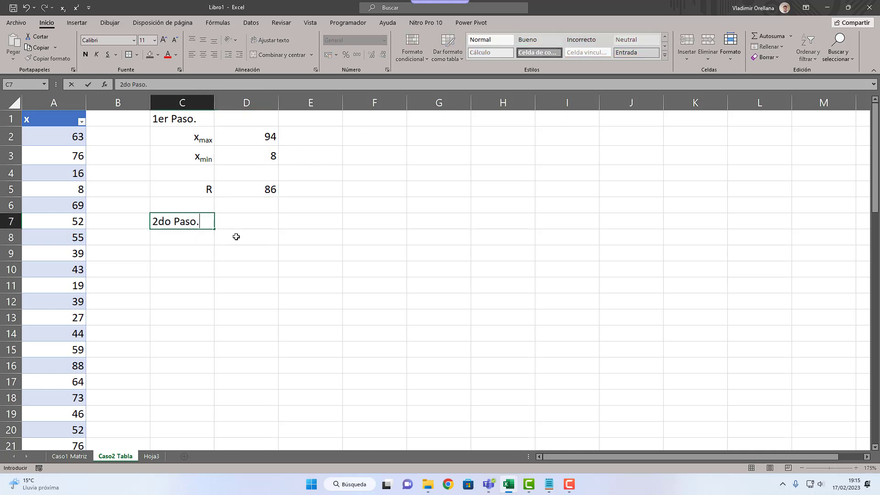
key("Return")
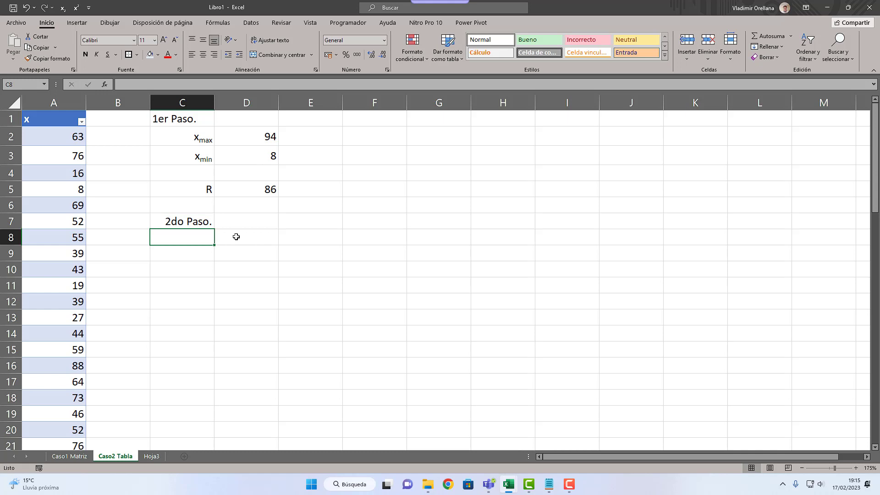
key("Down")
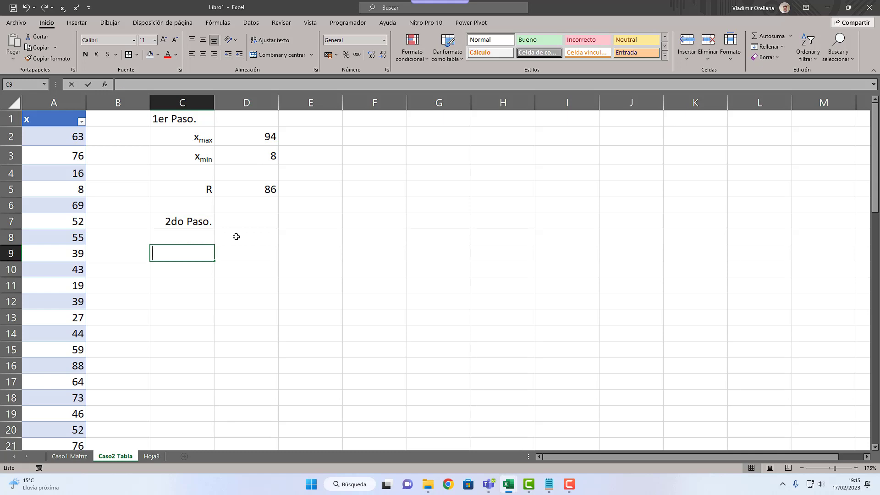
type("n")
key("Return")
key("Up")
left_click(215, 55)
Step: Count the data values in D9 with =CONTAR(VAR_2[x])
key("Right")
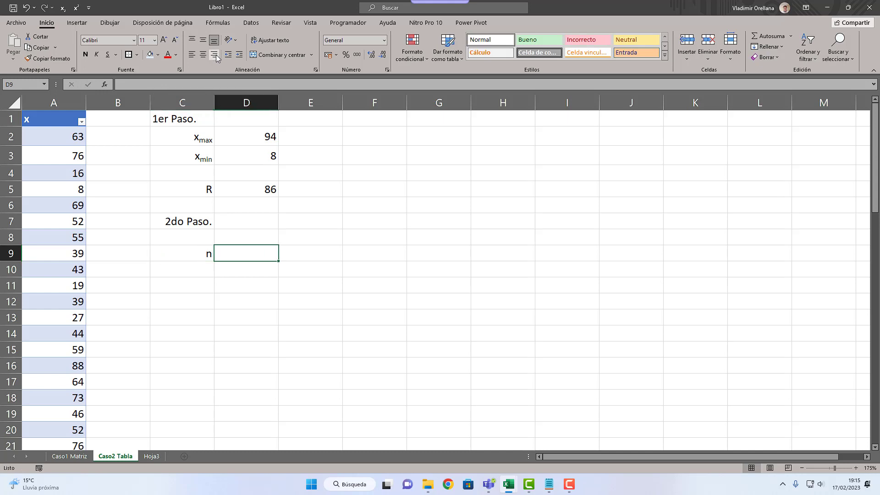
type("=contar(")
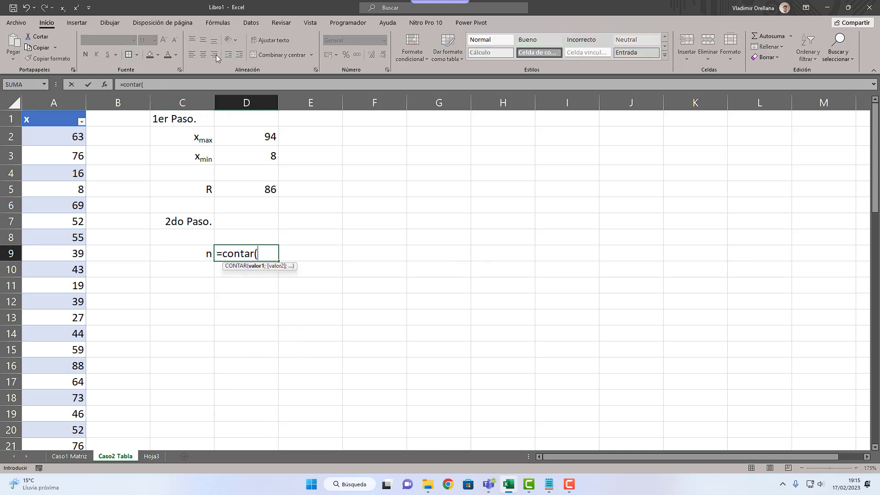
type("va")
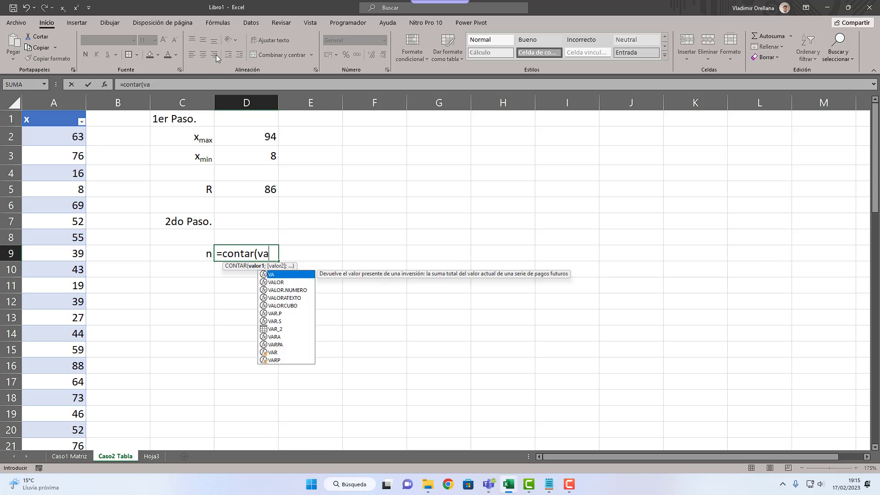
type("r_2[")
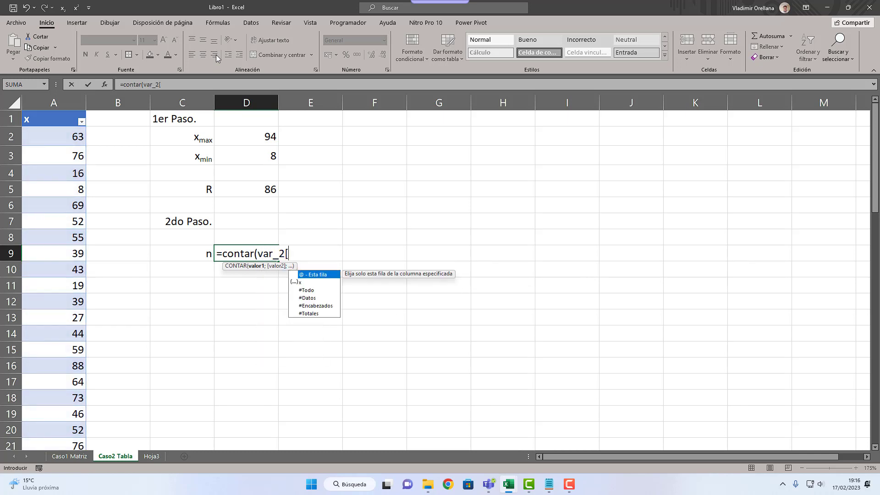
type("x")
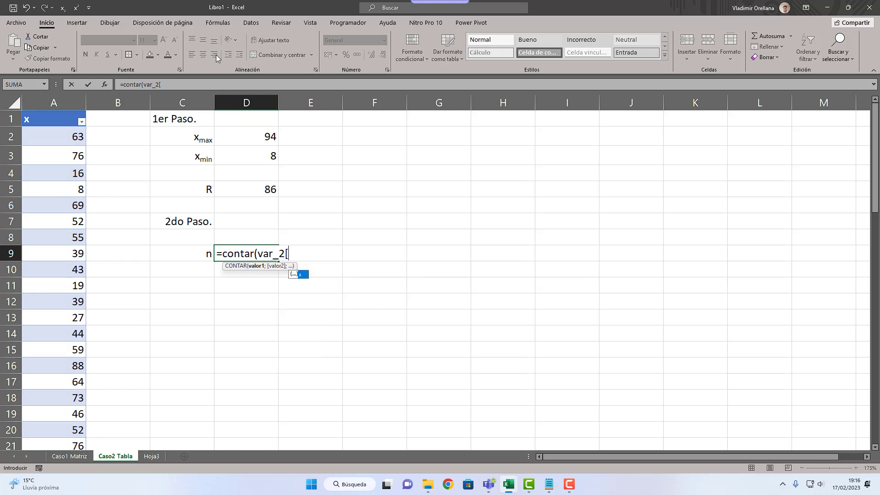
type("]")
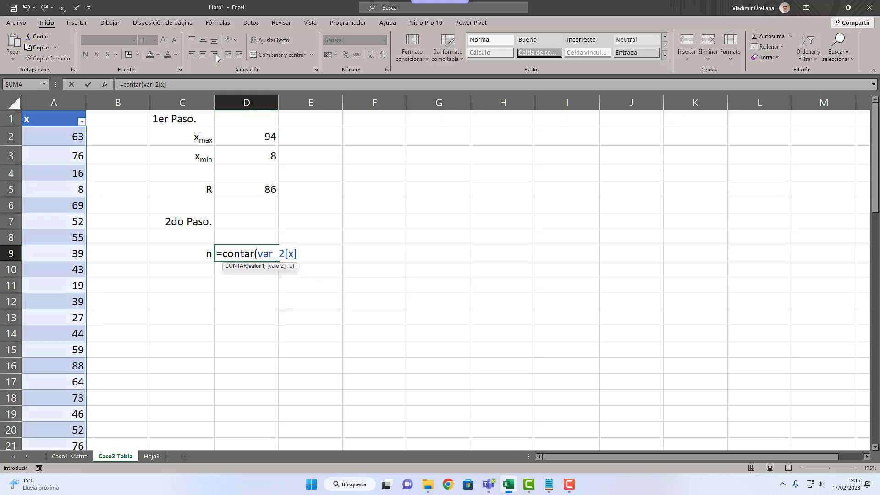
type(")")
key("Return")
key("Up")
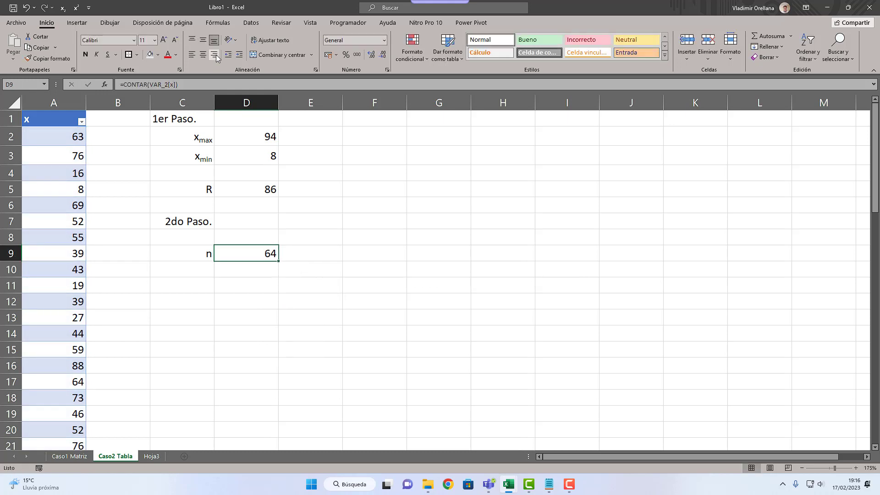
Step: Enter the label "K" in C10 and align it right
key("Down")
key("Left")
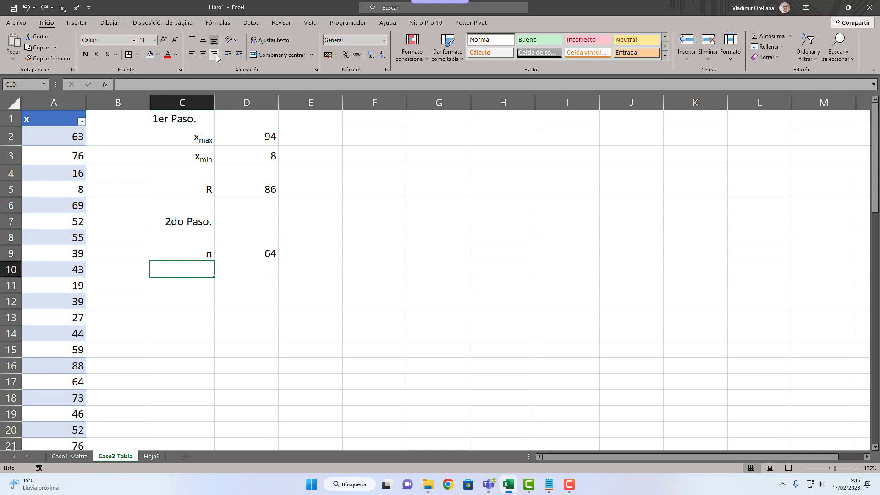
type("k")
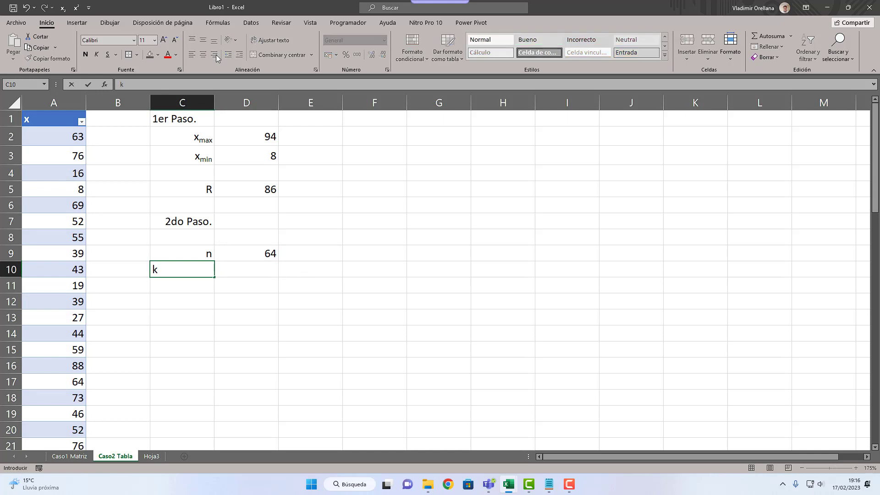
type("K")
key("Return")
key("Up")
key("Right")
key("Left")
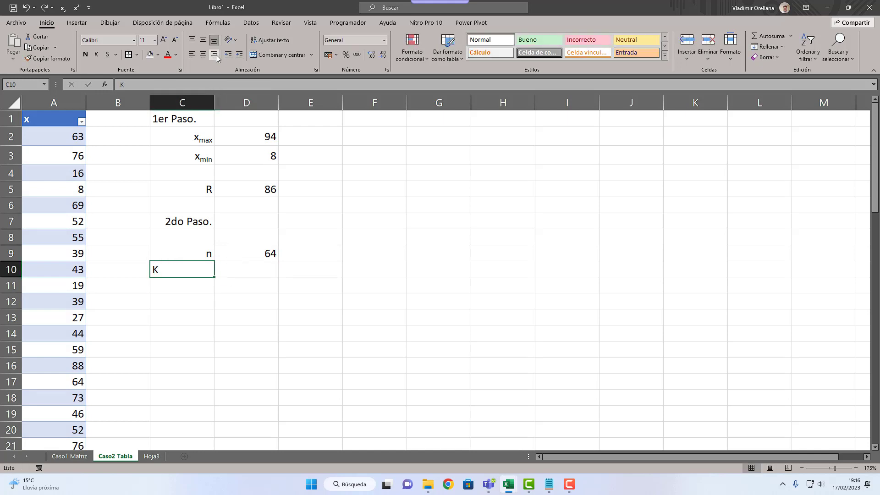
left_click(216, 55)
Step: Calculate the number of classes K in D10 with =1+LOG(D9;2)
key("Right")
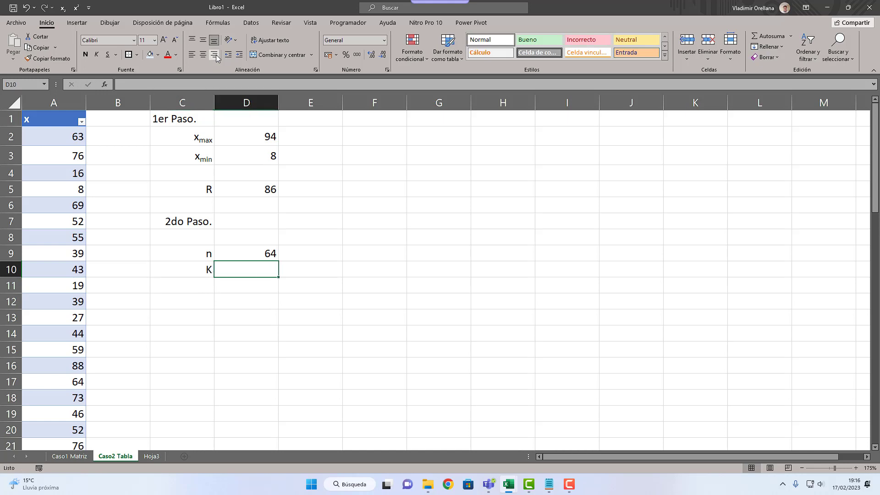
type("=1+lOG")
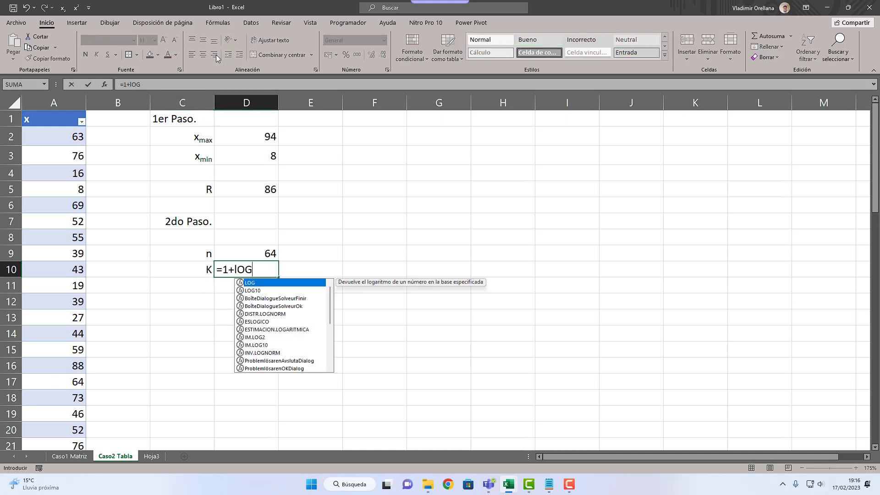
key("Tab")
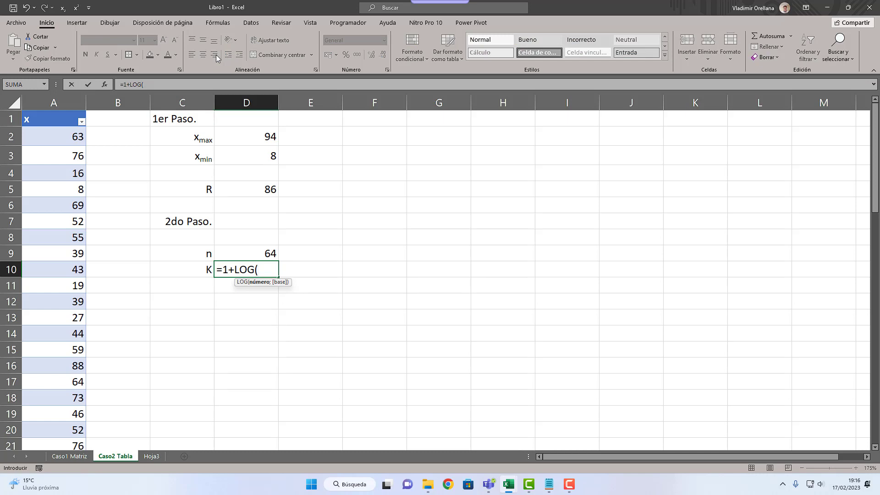
key("Up")
type(";2")
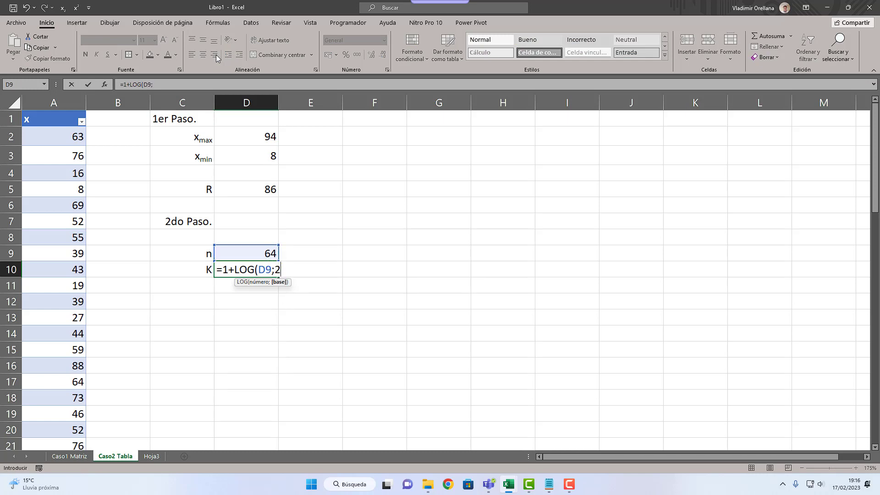
type(")")
key("Return")
key("Up")
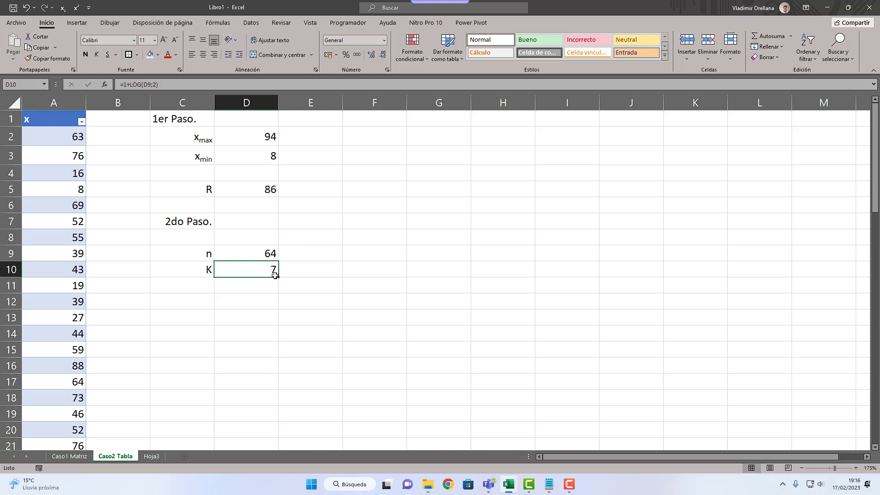
Step: Enter the heading "3er Paso." in C13
left_click(210, 302)
left_click(206, 320)
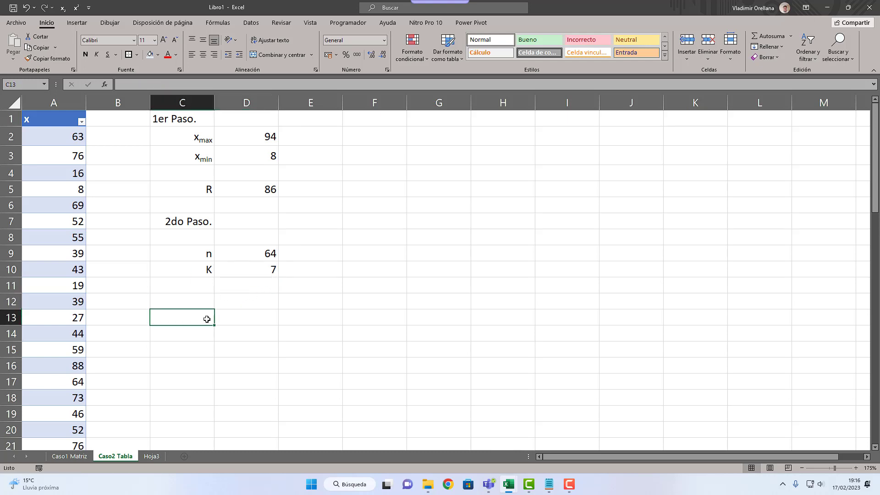
type("3")
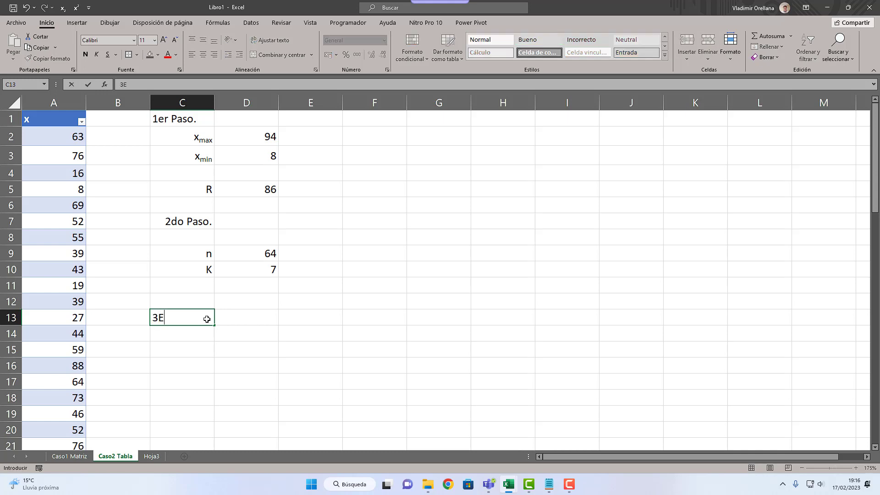
type("er Paso.")
Step: Align the "2do Paso." heading in C7 to the left
key("Up")
key("Up")
key("Up")
key("Up")
key("Up")
key("Up")
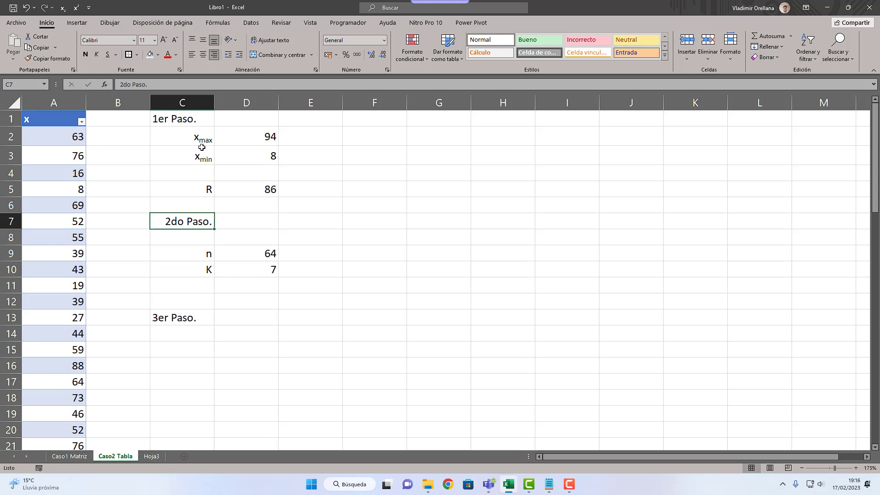
left_click(192, 54)
Step: Enter the label "A" in C14 and align it right
key("Down")
key("Down")
key("Down")
key("Down")
key("Down")
key("Down")
key("Down")
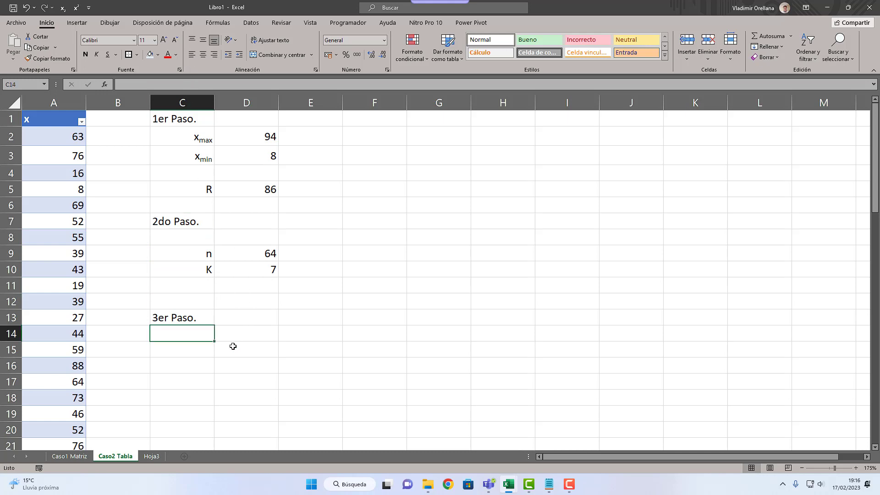
type("A")
left_click(240, 334)
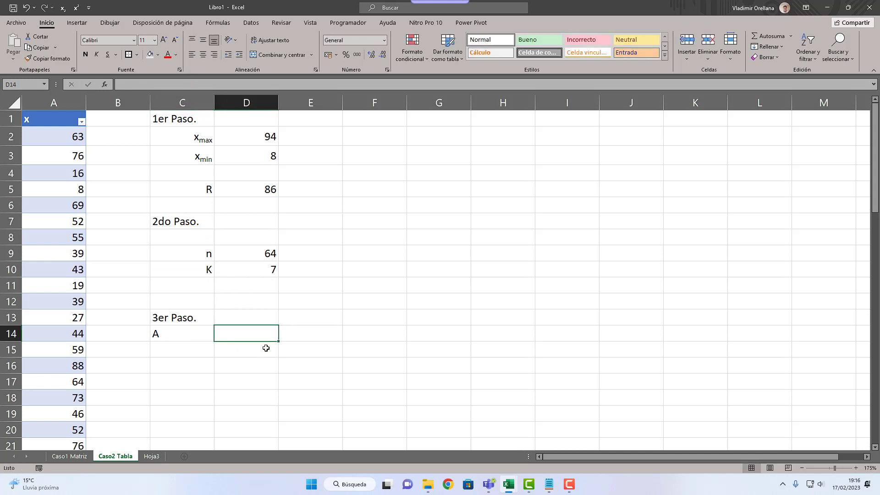
left_click(186, 341)
left_click(215, 56)
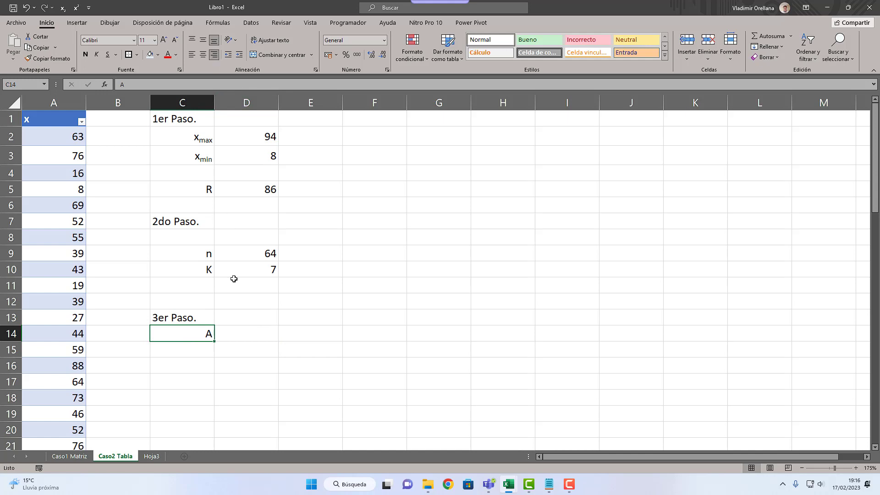
Step: Calculate A in D14 as the range divided by K with =D5/D10
left_click(248, 335)
type("=")
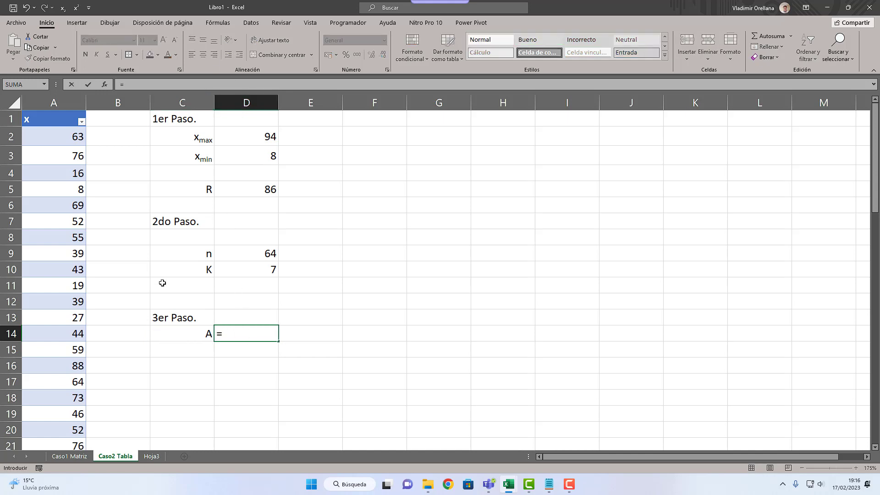
left_click(236, 192)
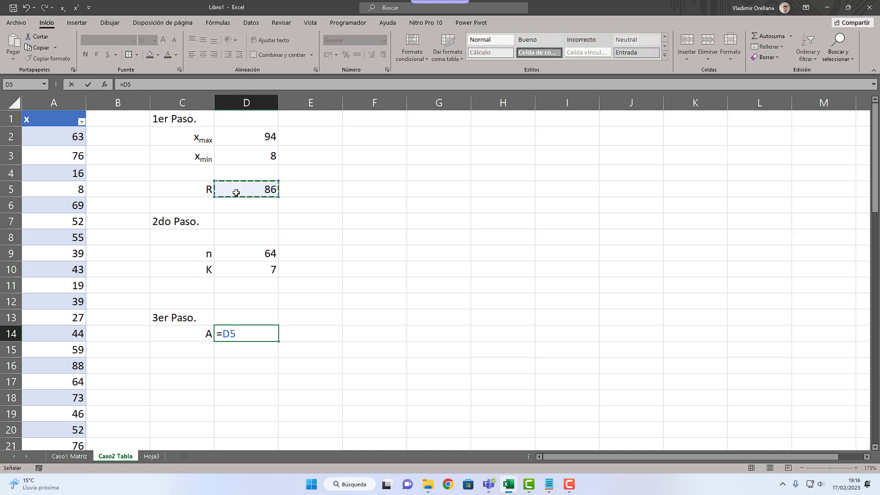
type("/")
key("Up")
key("Up")
key("Up")
key("Up")
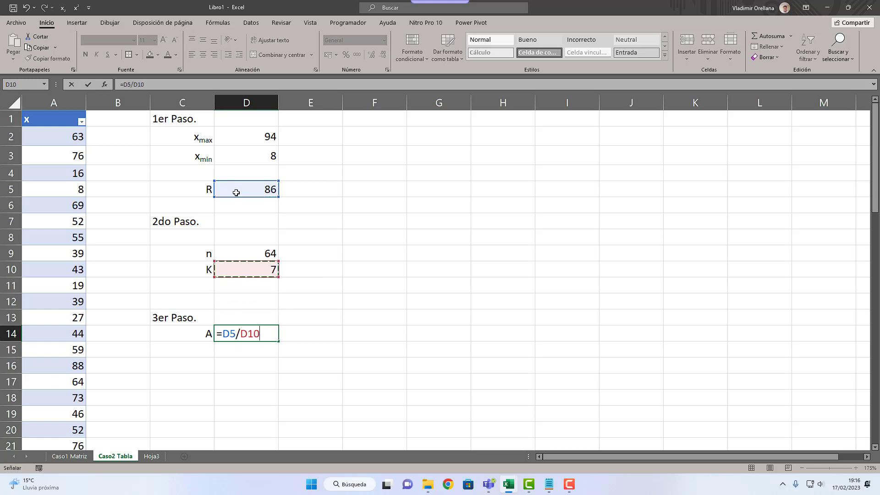
key("Return")
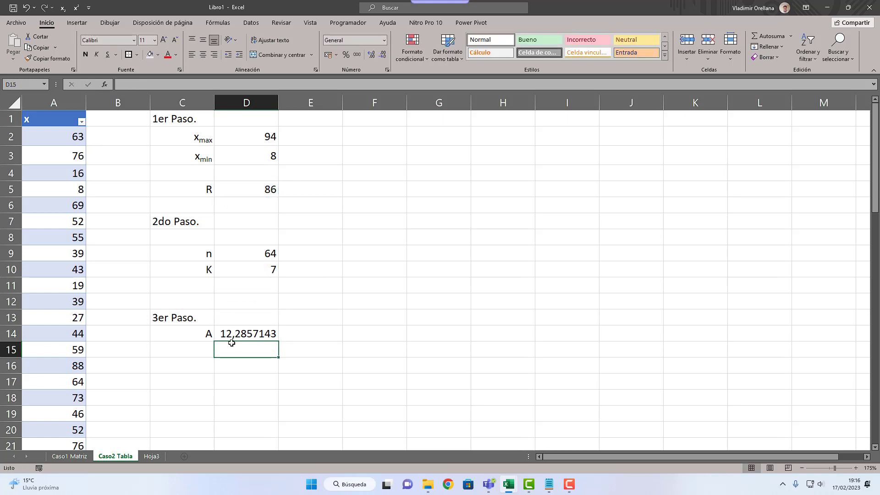
Step: Round A up to a whole number in D15 with =REDONDEAR.MAS(D14;0)
type("=REDON")
key("Down")
key("Down")
key("Down")
key("Down")
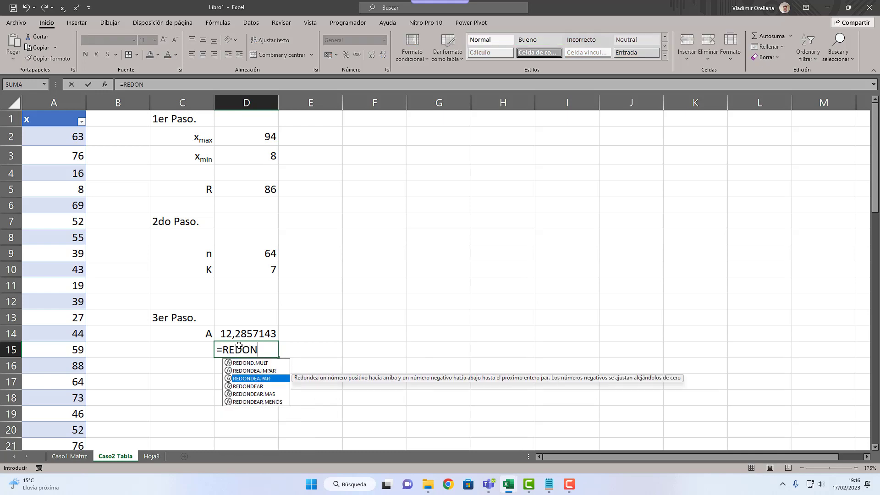
key("Tab")
key("Up")
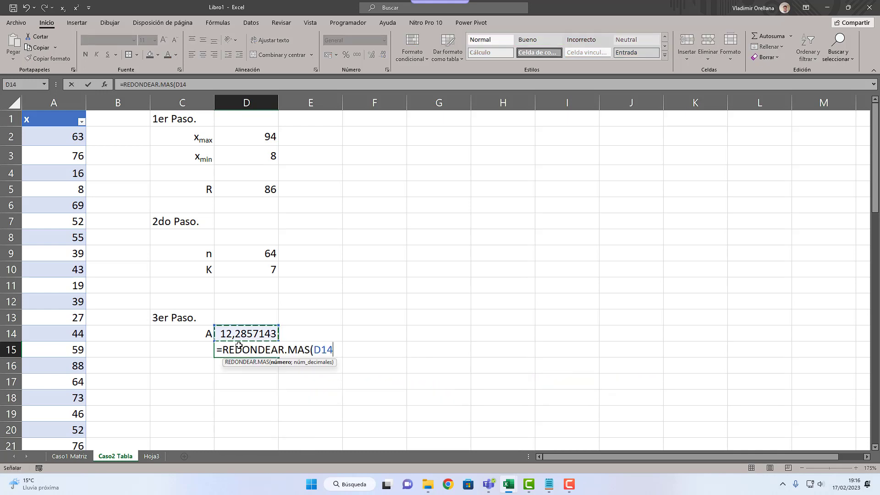
type(";0")
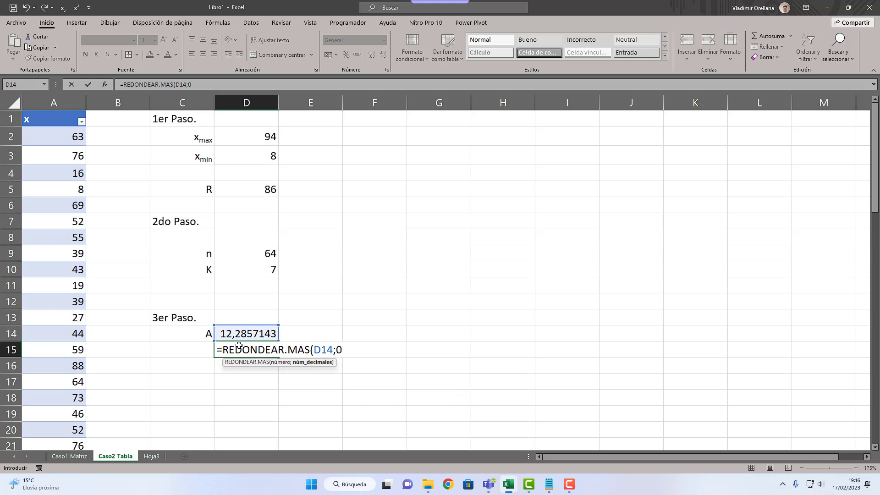
type(")")
key("Return")
Step: Try rounding A up to 3 decimals in the D15 formula
left_click(239, 345)
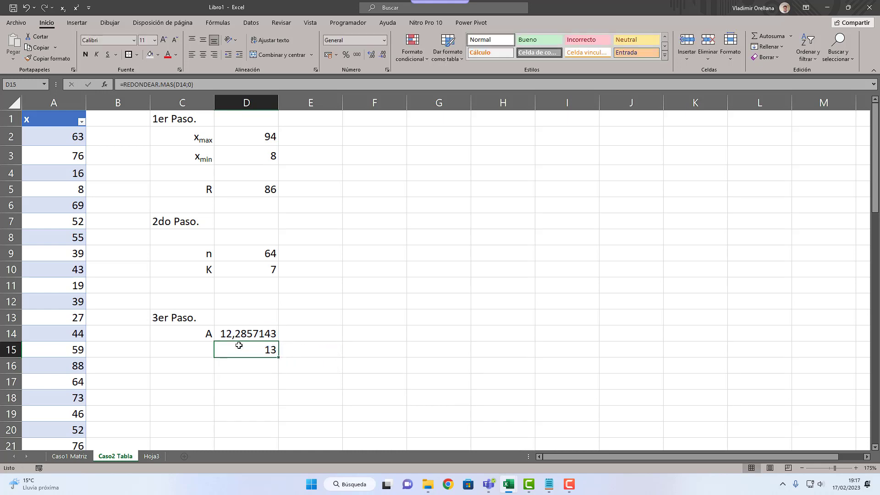
key("F2")
type("3")
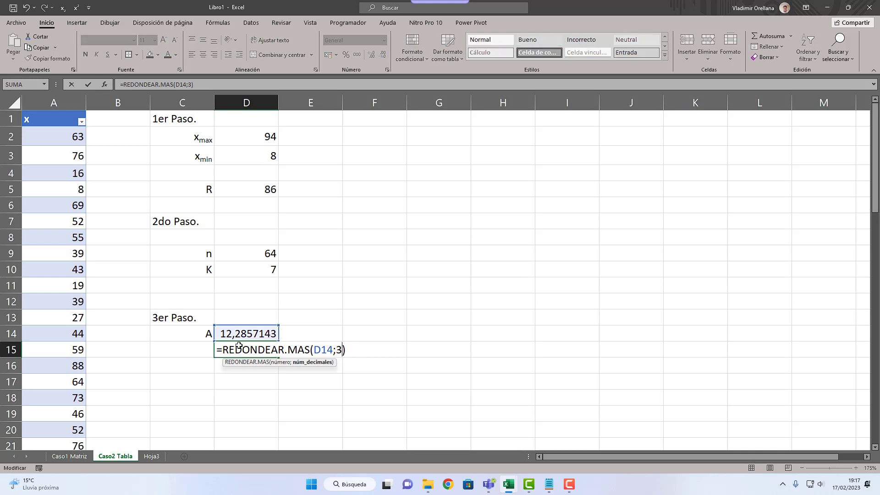
key("Return")
Step: Try rounding A up to 1 decimal in the D15 formula
left_click(239, 345)
key("F2")
key("Left")
key("BackSpace")
type("1")
key("Return")
Step: Set the number of decimals in the D15 rounding formula back to 0
left_click(239, 345)
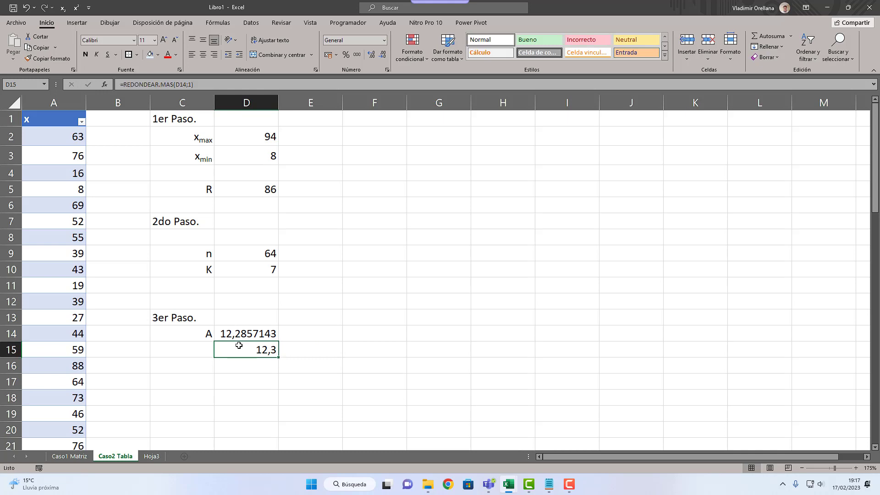
key("F2")
key("Left")
key("shift+Left")
type("0")
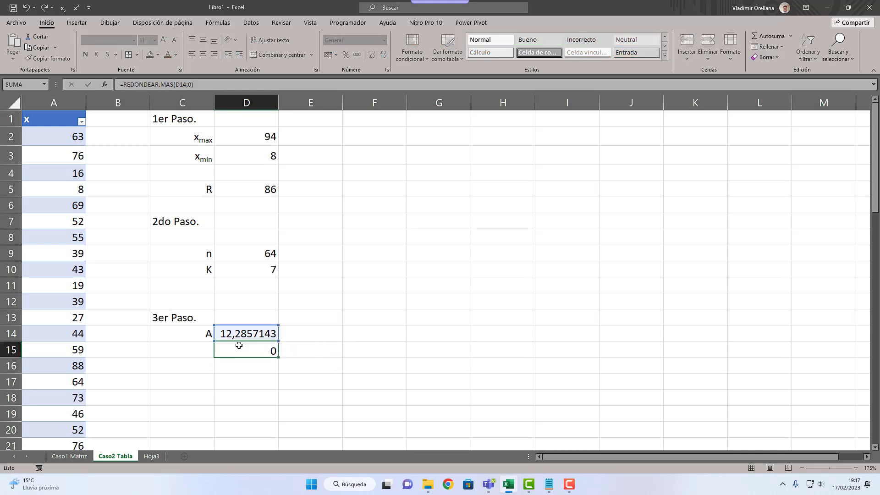
key("Return")
Step: Enter the label "A" in C15 beside the rounded value
key("Left")
key("Up")
type("a")
key("Return")
type("A")
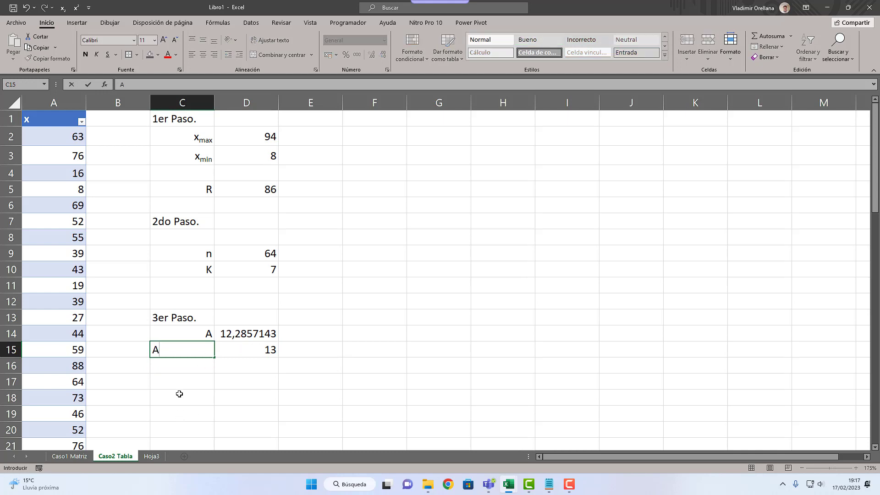
Step: Confirm the "A" label in C15 and right-align it
key("Return")
left_click(182, 348)
left_click(216, 57)
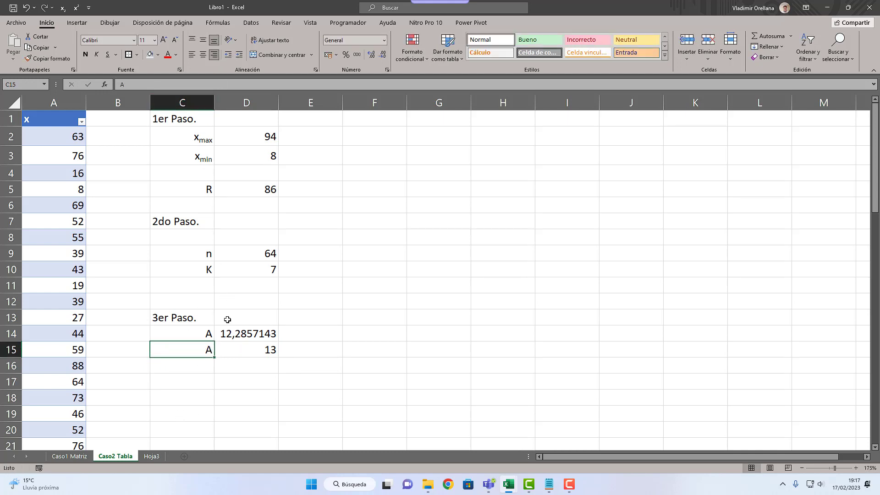
Step: Enter the heading "4to Paso." in C17
left_click(194, 367)
left_click(194, 378)
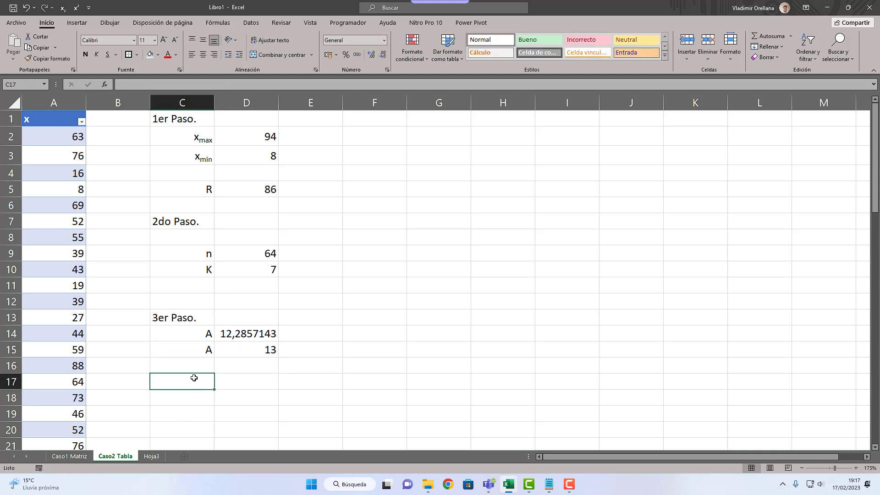
type("4to Paso.")
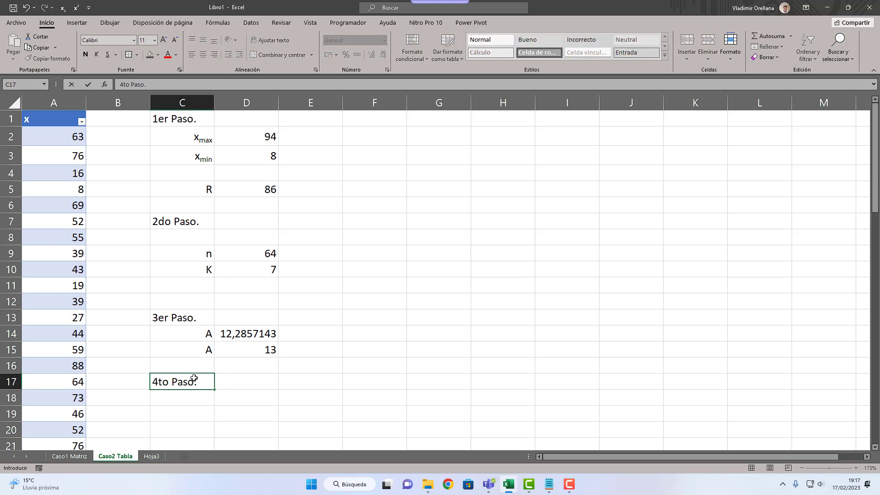
key("Return")
Step: Copy the frequency table's two header rows, C22:G23, from the Caso1 Matriz sheet
scroll(351, 375, "down", 1)
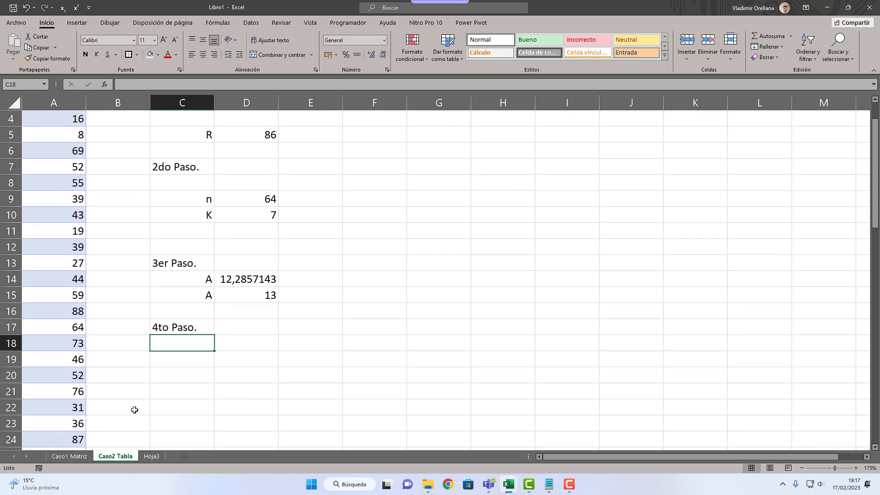
left_click(69, 456)
scroll(223, 365, "down", 4)
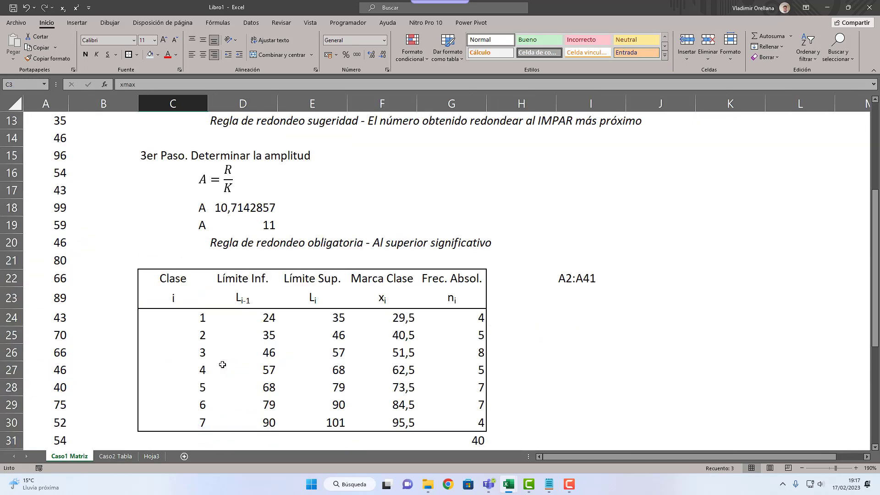
left_click_drag(169, 279, 447, 303)
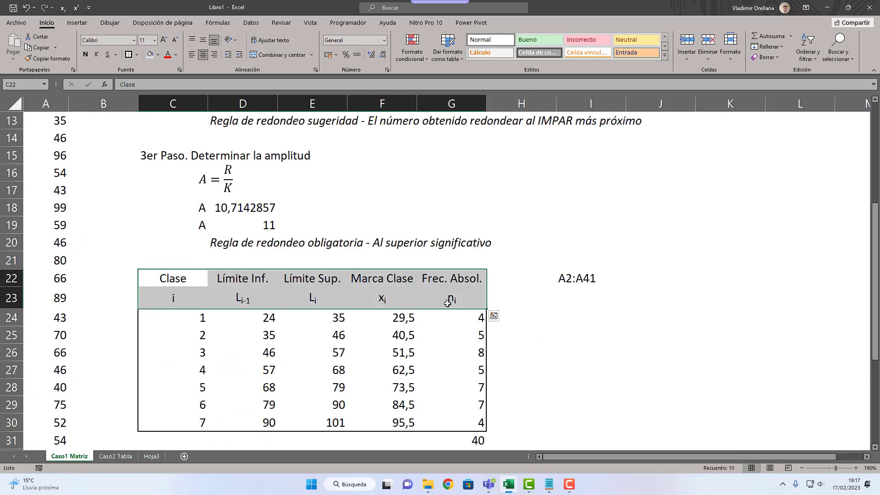
key("ctrl+c")
Step: Paste the copied headers at C19 on the Caso2 Tabla sheet and clear the copy marking on Caso1 Matriz
left_click(115, 456)
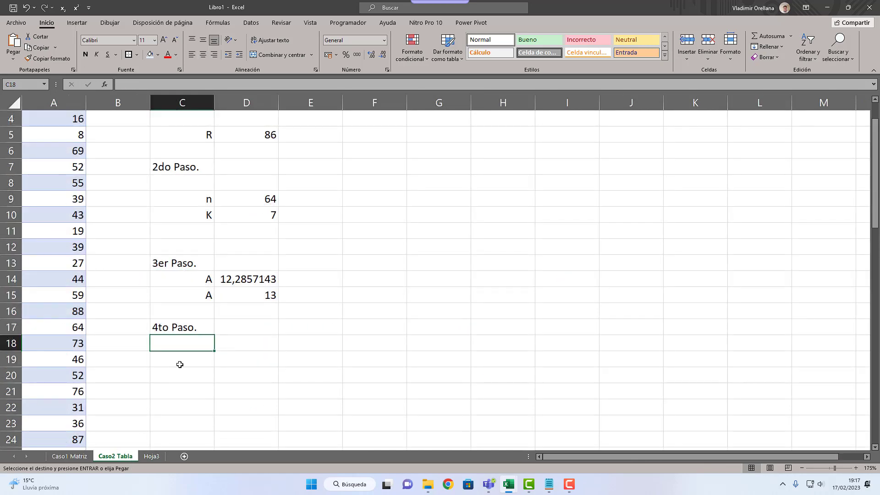
left_click(180, 365)
key("ctrl+v")
left_click_drag(195, 374, 460, 361)
scroll(255, 369, "down", 1)
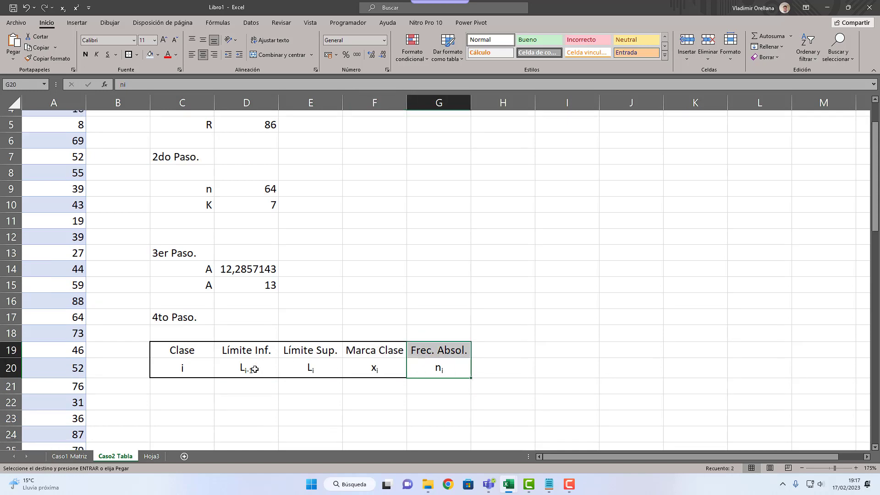
left_click(74, 456)
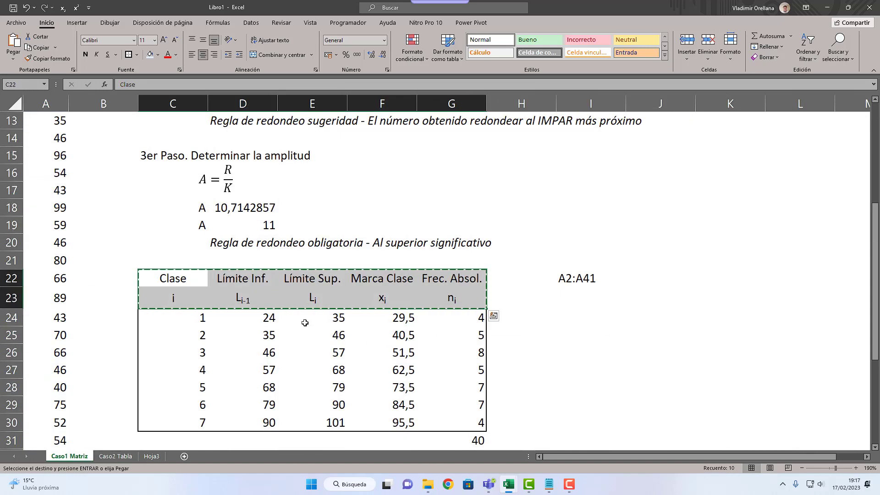
key("Escape")
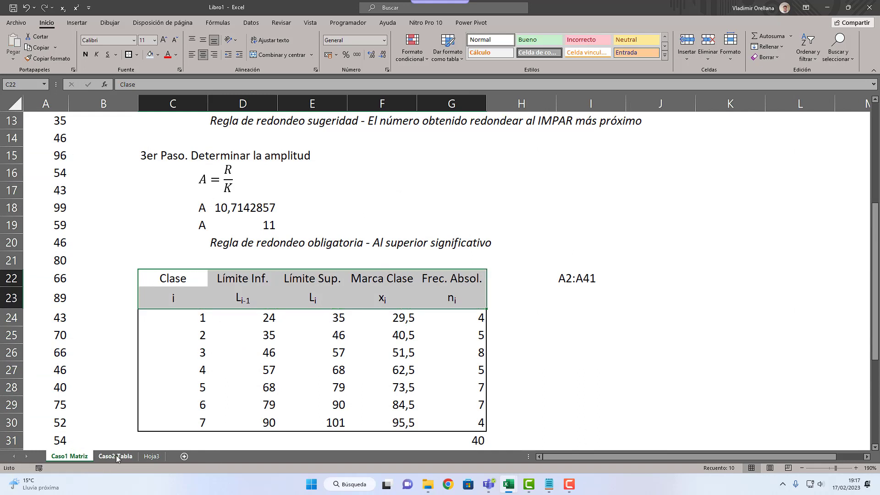
left_click(115, 457)
Step: Number the classes 1 to 7 in C21:C27 under the Clase header
left_click(184, 343)
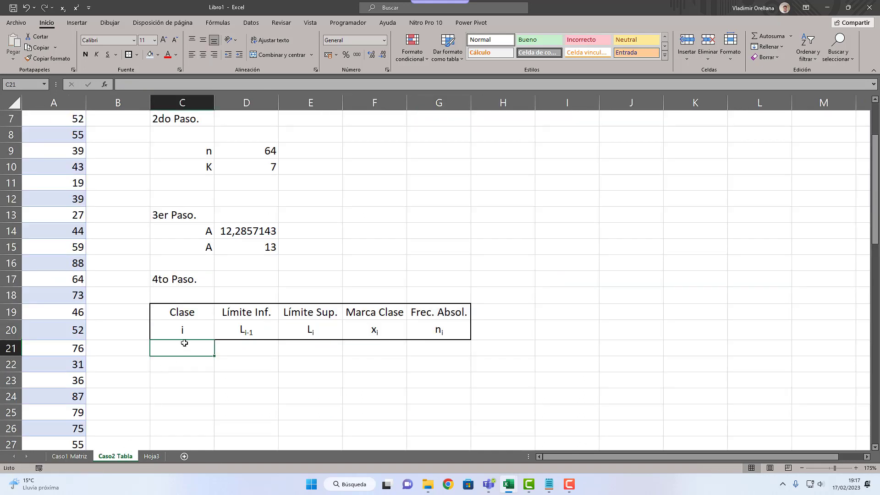
type("1")
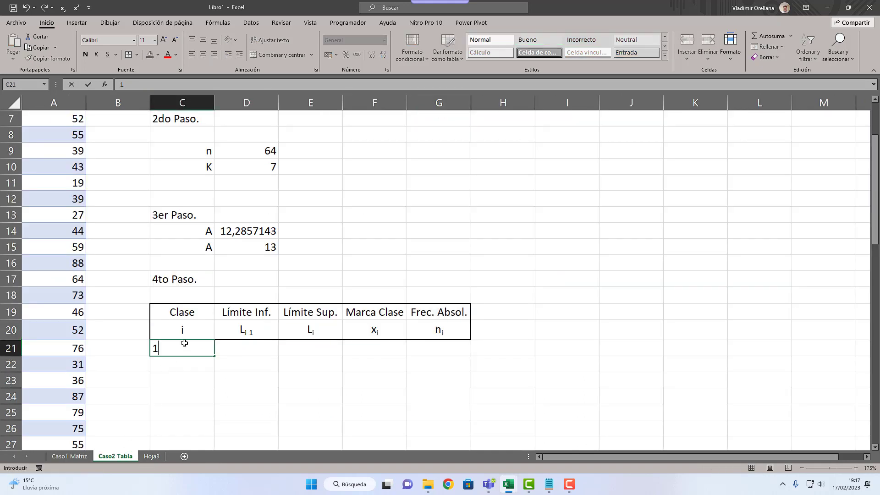
key("Return")
type("2")
key("Return")
type("3 4")
key("Return")
type("5")
key("Return")
type("6")
key("Return")
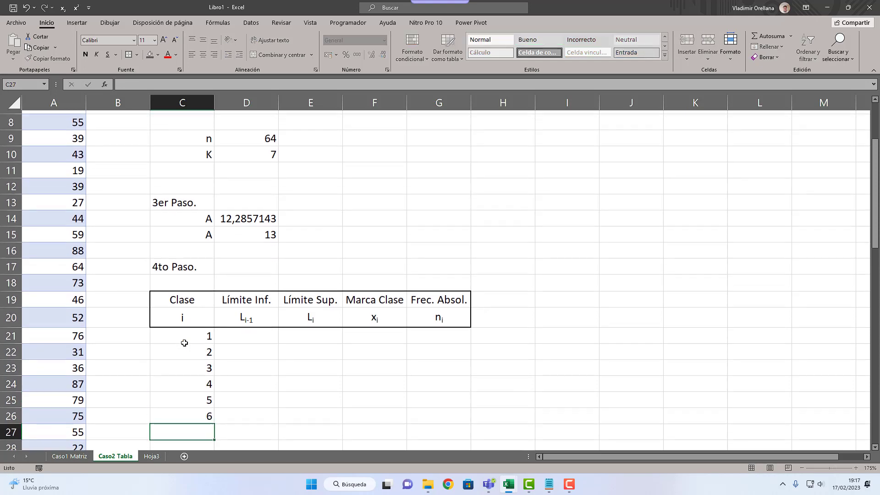
type("7")
key("Return")
left_click(206, 294)
left_click_drag(206, 293, 430, 418)
scroll(208, 341, "up", 3)
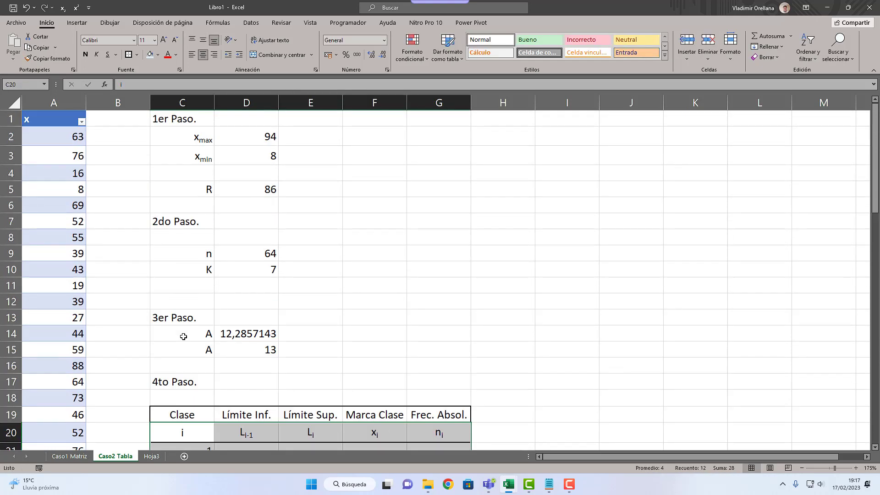
left_click(114, 250)
Step: Convert the range C20:G27 into a table, using row 20 as its headers
scroll(159, 359, "down", 4)
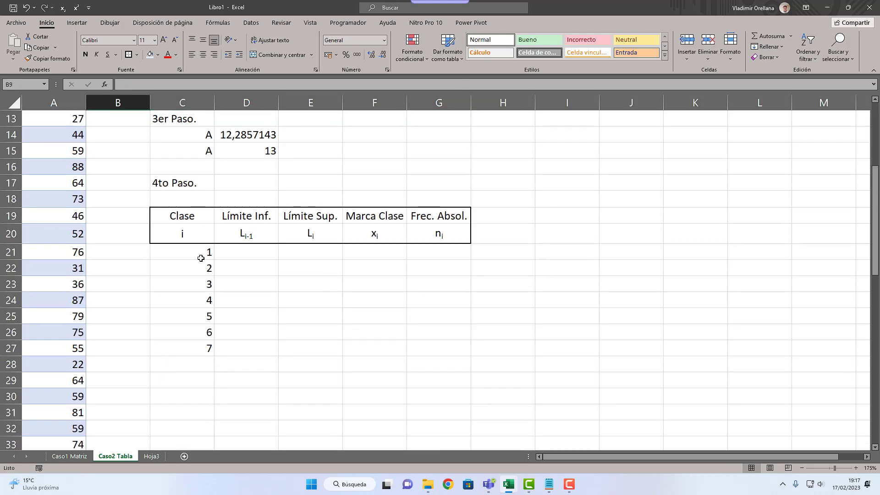
left_click_drag(198, 235, 468, 232)
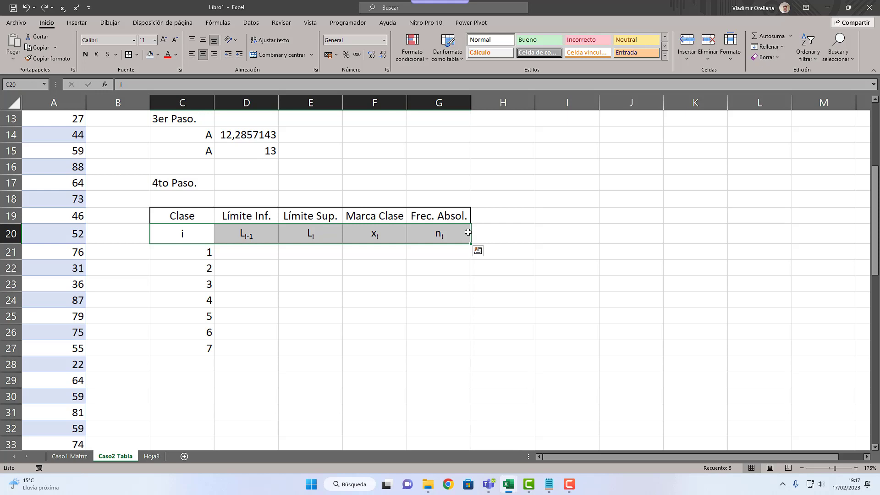
left_click_drag(188, 237, 454, 350)
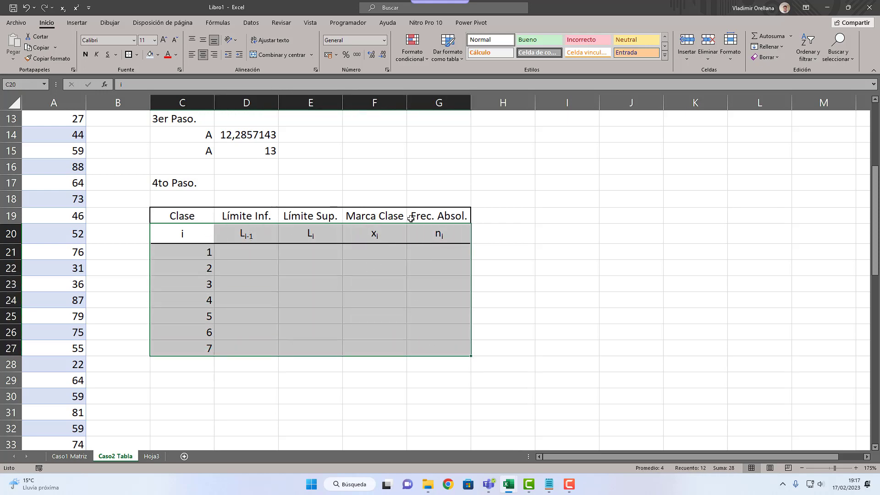
left_click(77, 22)
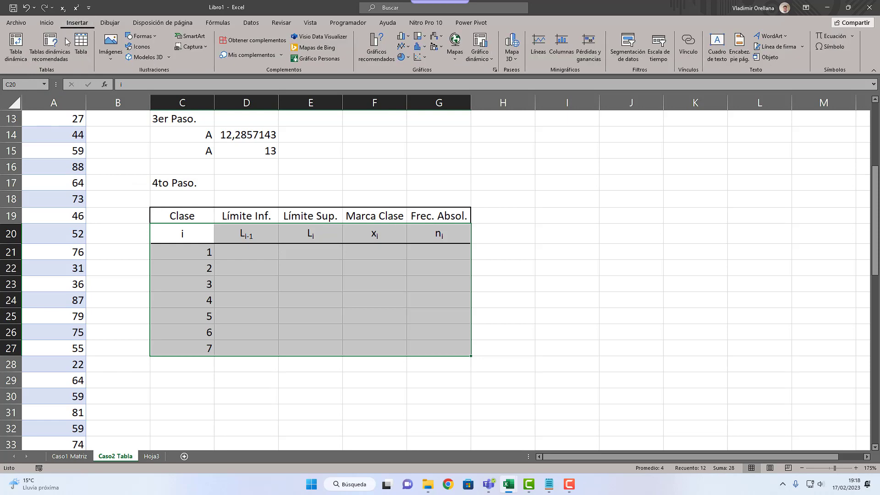
left_click(80, 44)
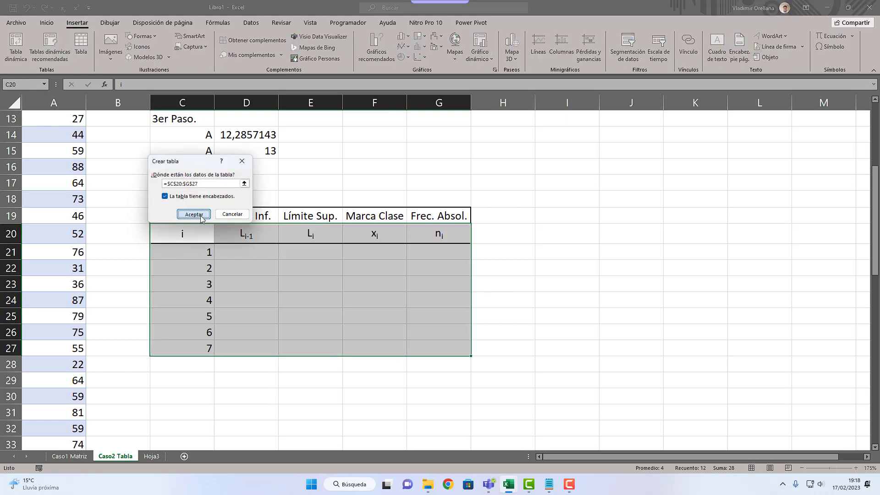
left_click(194, 214)
left_click(226, 269)
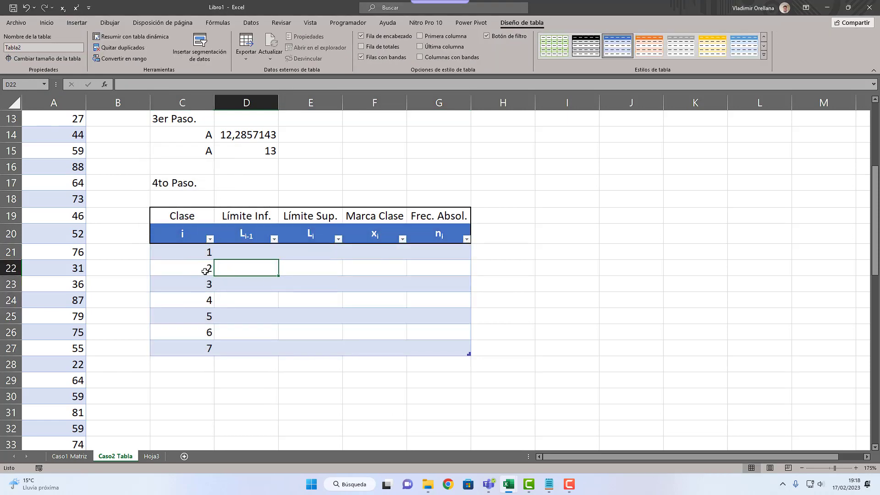
Step: Rename the new frequency table as TDF_2
left_click(50, 49)
type("Resu")
type("men_var2")
key("Return")
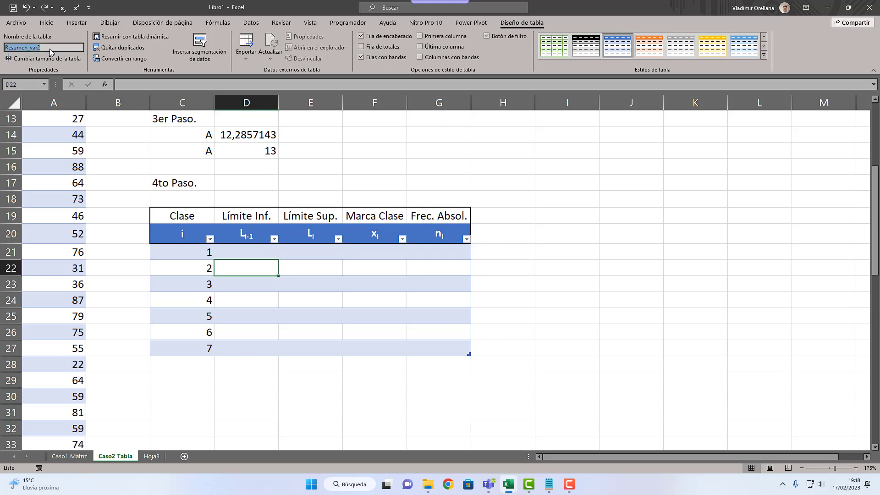
left_click(51, 48)
key("BackSpace")
key("BackSpace")
key("Return")
left_click(51, 48)
key("Home")
key("Delete")
key("Delete")
key("Delete")
key("Delete")
key("Delete")
key("Delete")
key("Delete")
type("TDF")
key("Return")
Step: Set the first class's lower limit in D21 to the minimum value with the formula =D3
left_click(256, 253)
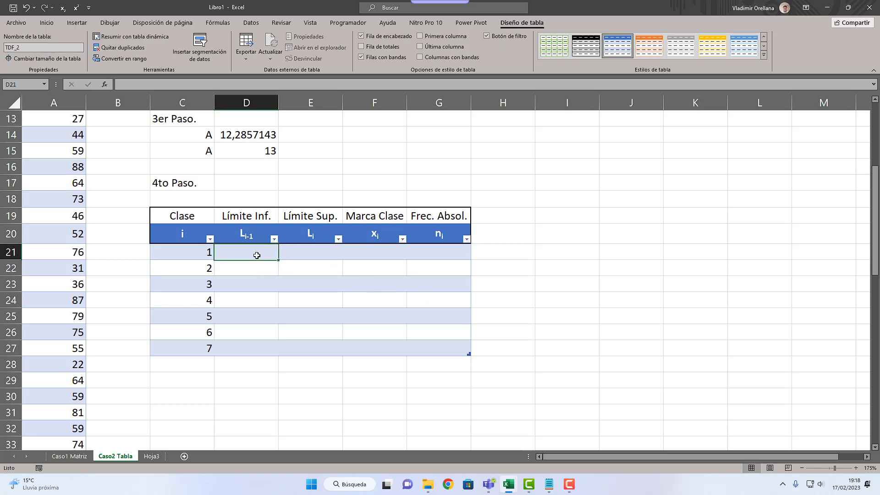
scroll(285, 292, "up", 4)
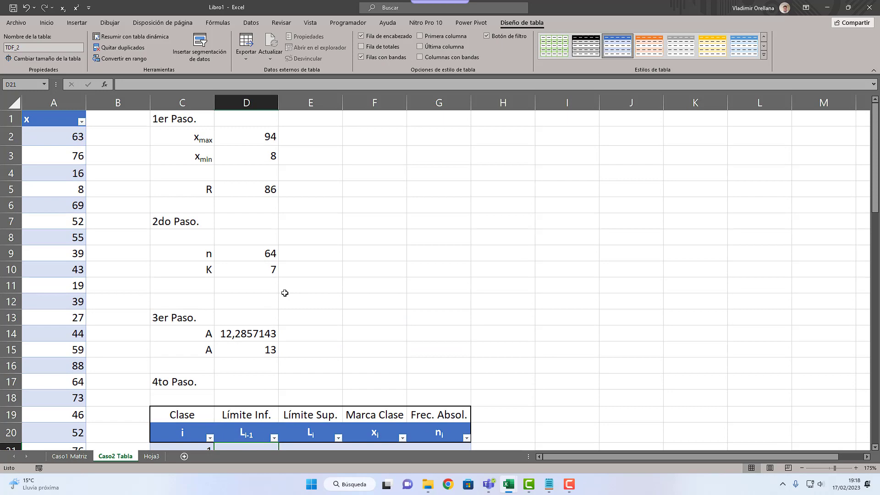
scroll(284, 293, "down", 2)
type("=")
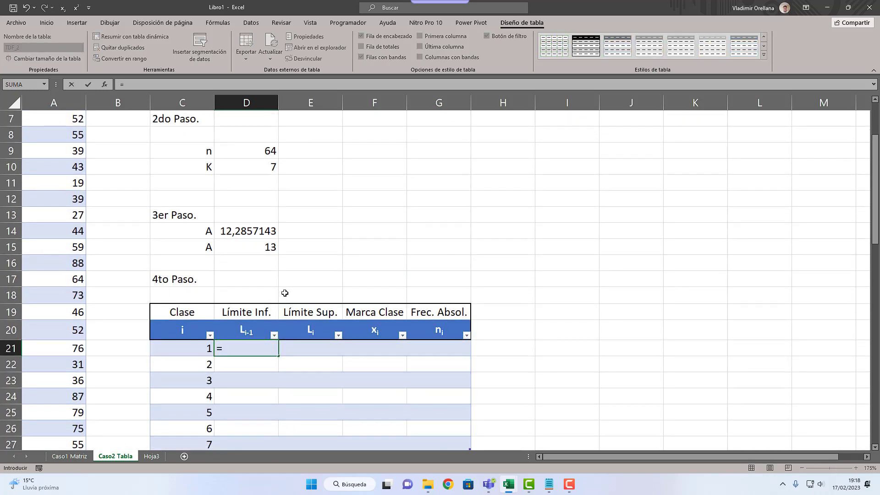
scroll(285, 293, "up", 2)
left_click(268, 156)
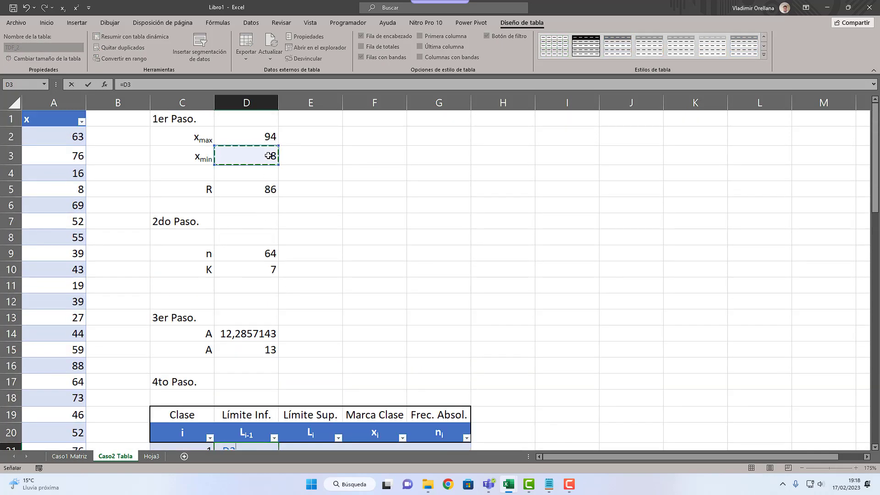
key("Return")
Step: Check the D21 formula and undo the automatic fill of the lower-limit column, keeping only D21
scroll(237, 281, "down", 2)
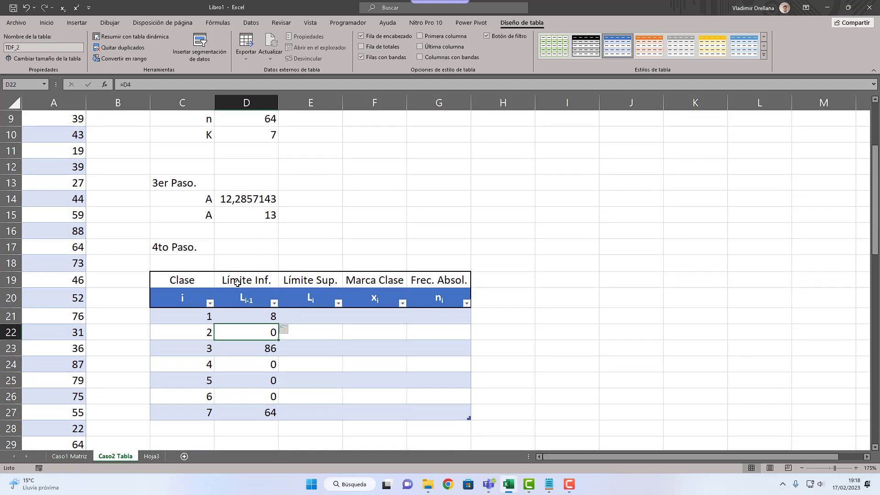
key("Up")
key("F2")
key("Escape")
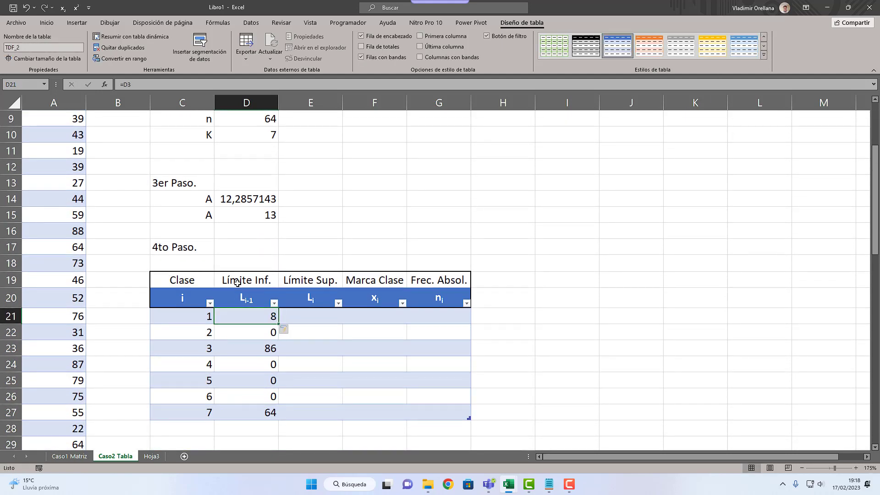
key("ctrl+z")
Step: Enter the second class's lower limit in D22 as =D21+$D$15, with an absolute reference to the rounded class width
key("Down")
key("Down")
key("Down")
key("Down")
key("Down")
key("Up")
key("Up")
key("Up")
key("Up")
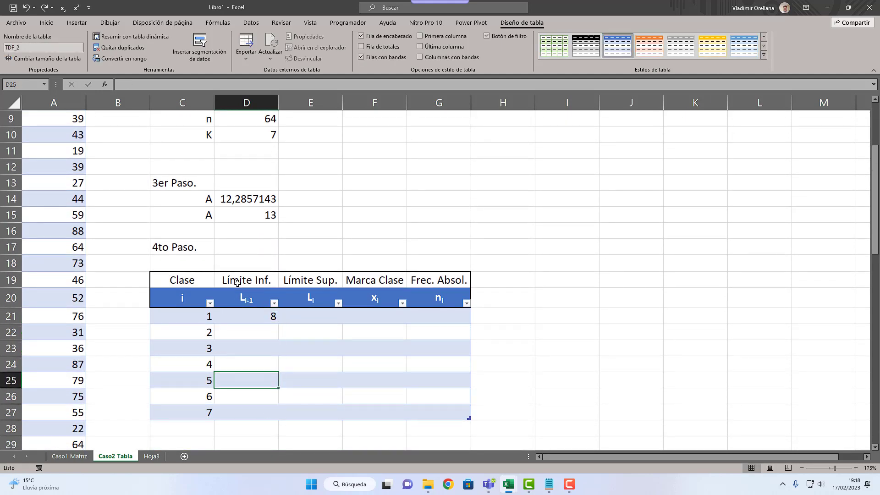
type("=")
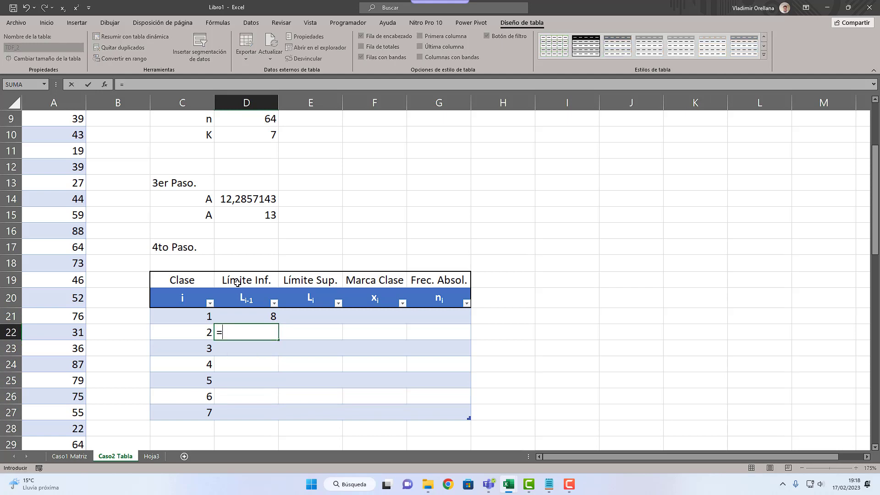
key("Up")
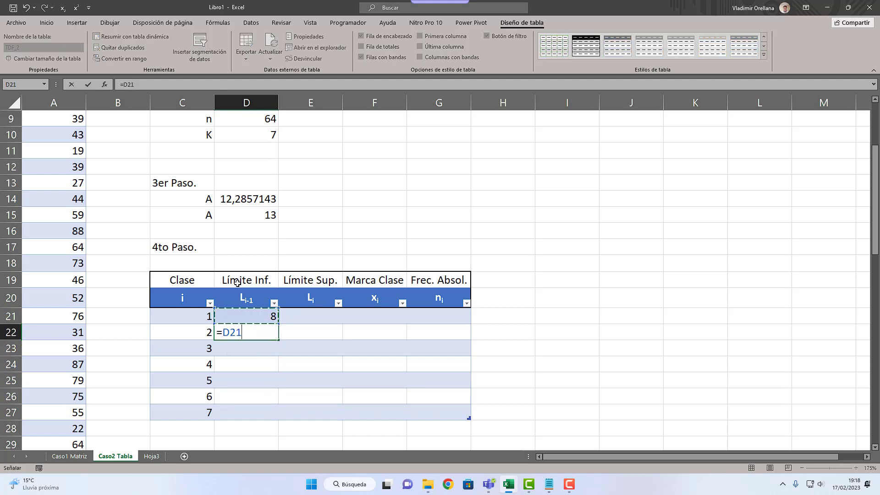
type("+")
left_click(240, 217)
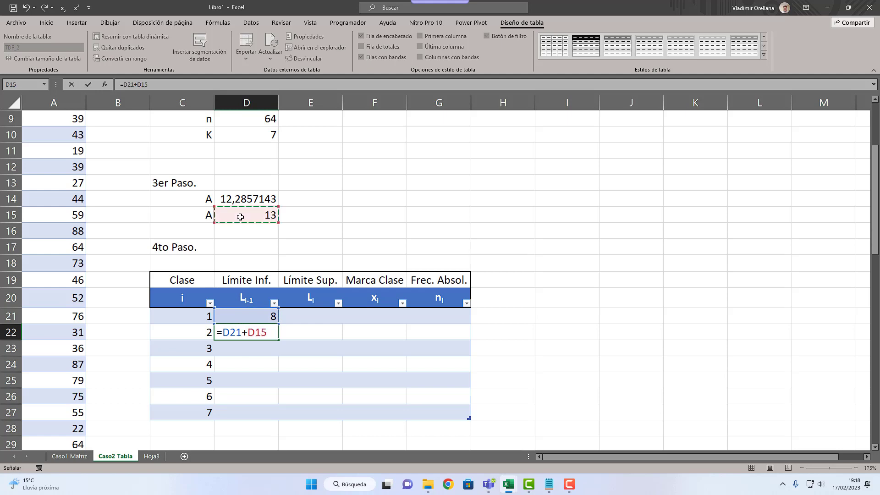
key("F4")
key("Return")
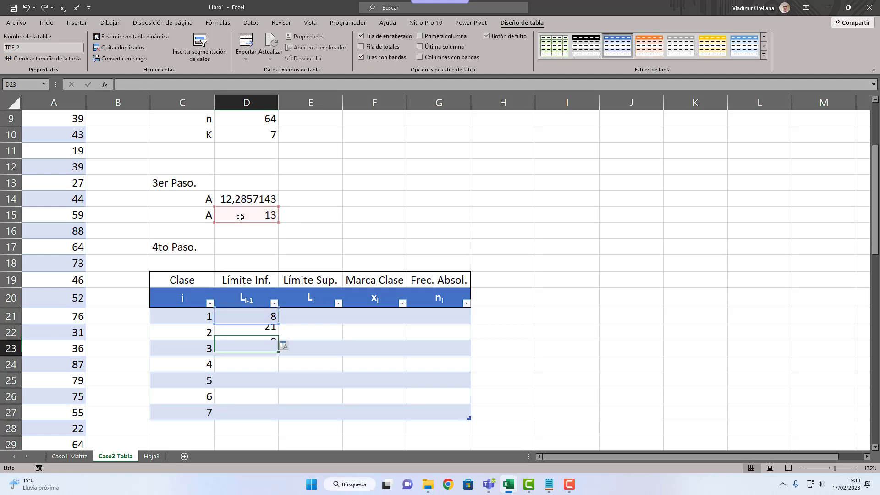
Step: Fill the lower-limit formula from D22 down to D27
key("Up")
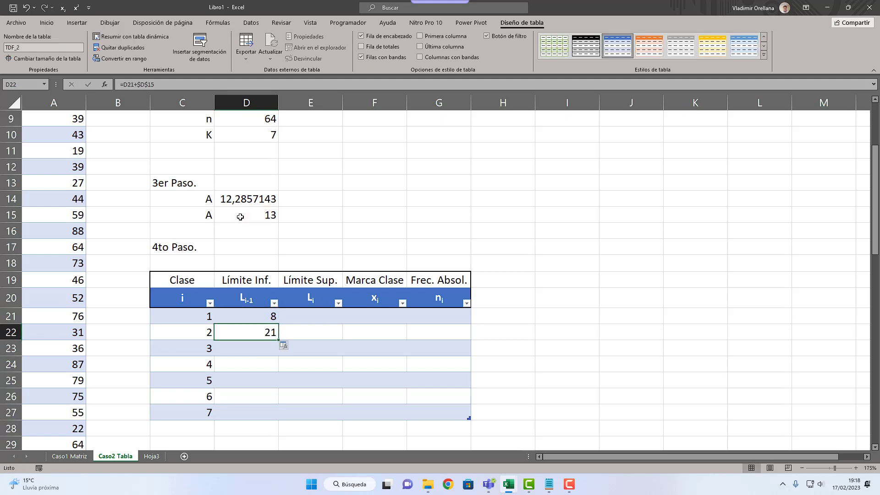
left_click(280, 342)
left_click(276, 342)
left_click(275, 339)
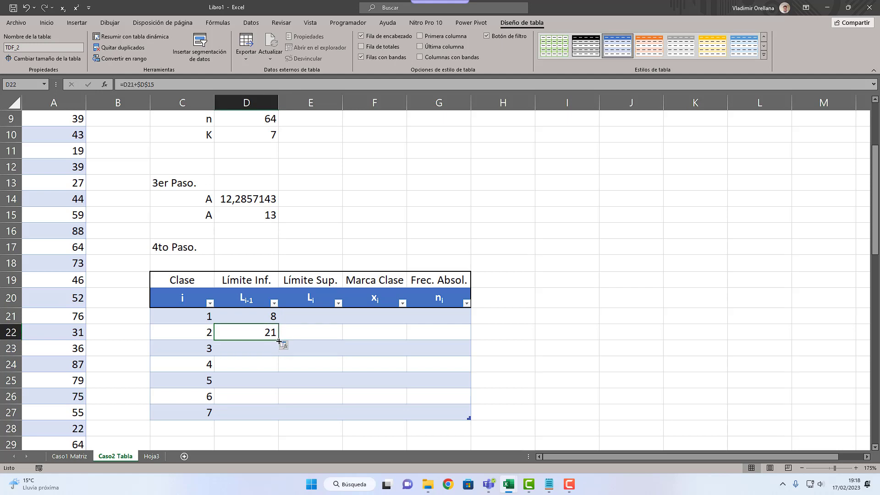
left_click_drag(275, 342, 264, 414)
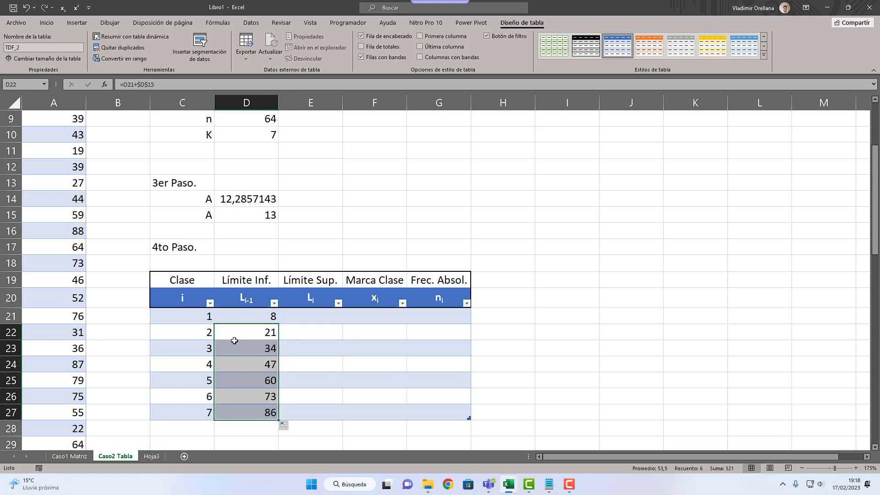
left_click(297, 317)
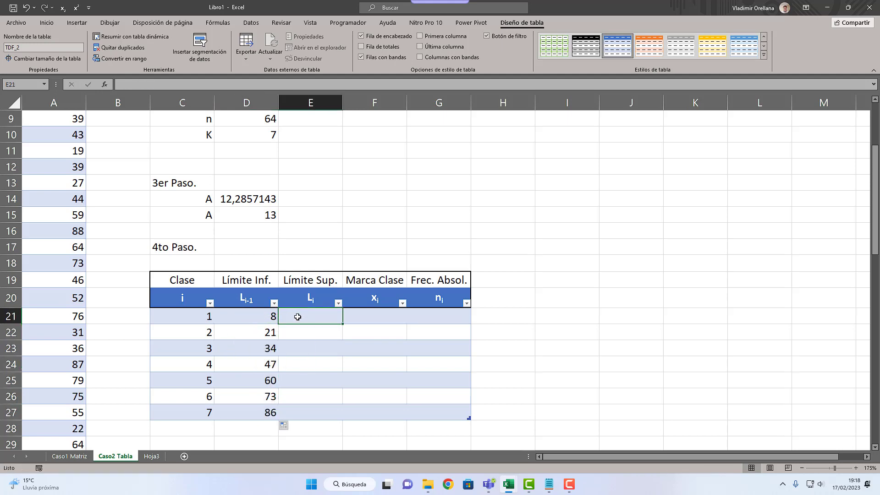
Step: Fill the upper-limit column from E21 with the formula =[@[Li-1]]+$D$15, keeping the class width reference absolute
type("=")
key("Left")
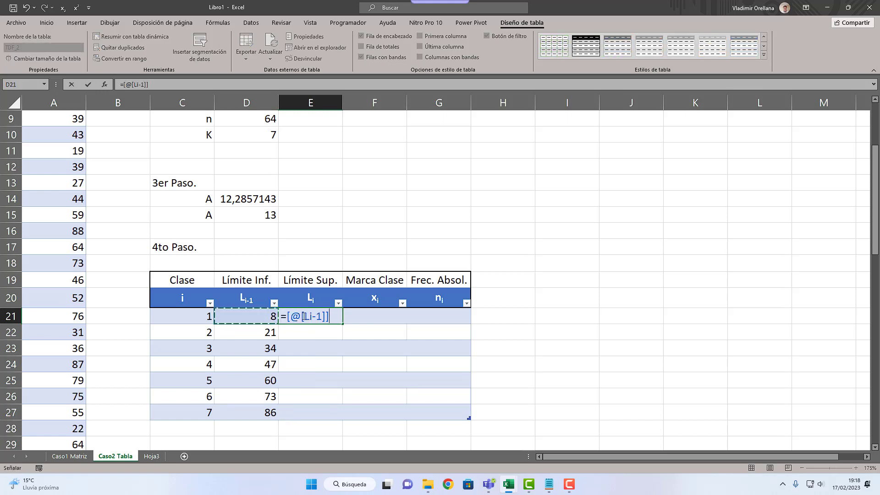
mouse_move(304, 317)
left_mouse_down()
mouse_move(323, 316)
mouse_move(301, 317)
left_mouse_up()
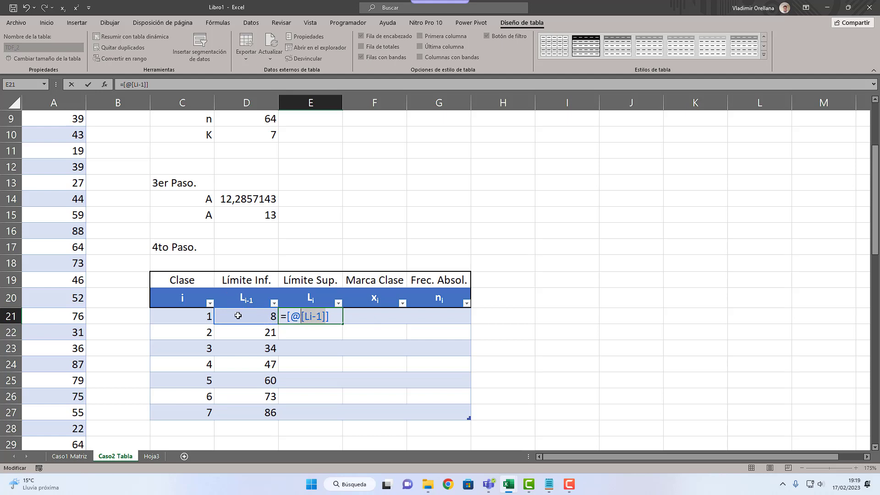
left_click_drag(300, 319, 293, 318)
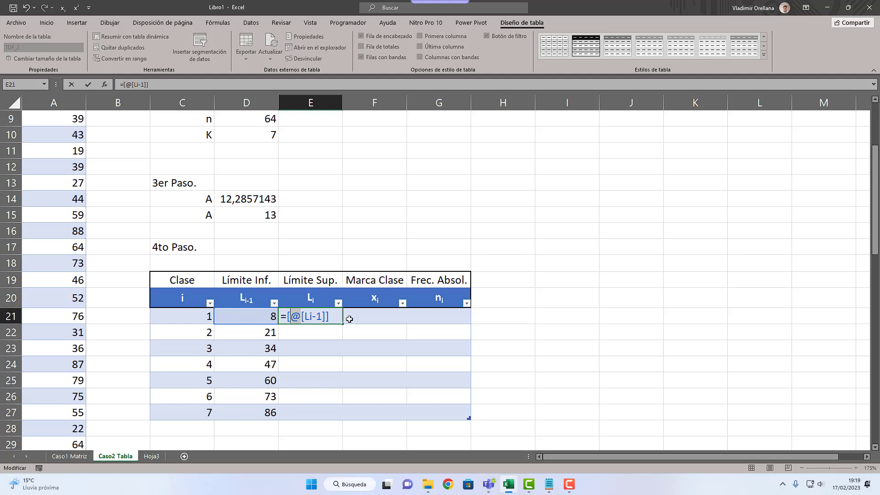
key("BackSpace")
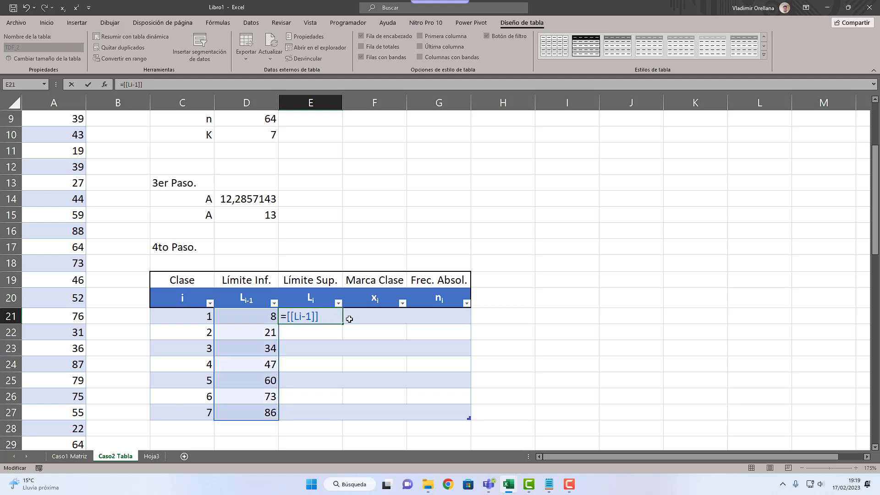
type("@")
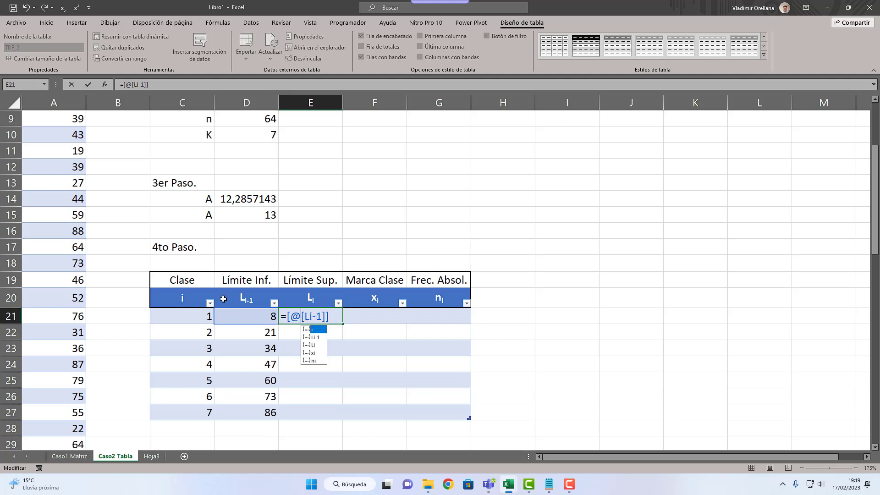
left_click(336, 318)
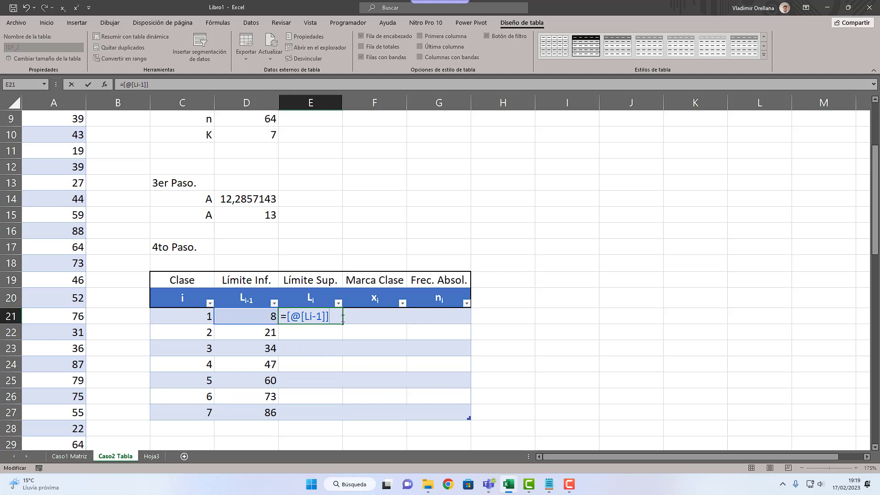
type("+")
left_click(249, 217)
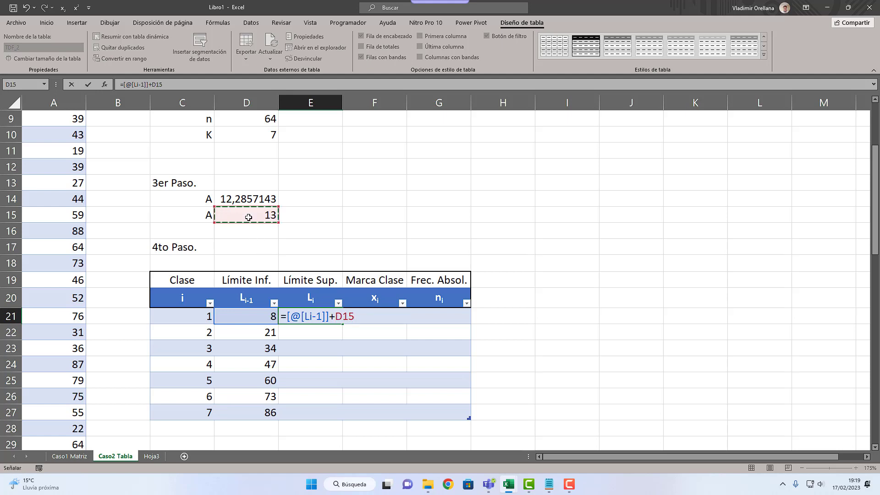
key("F4")
key("Return")
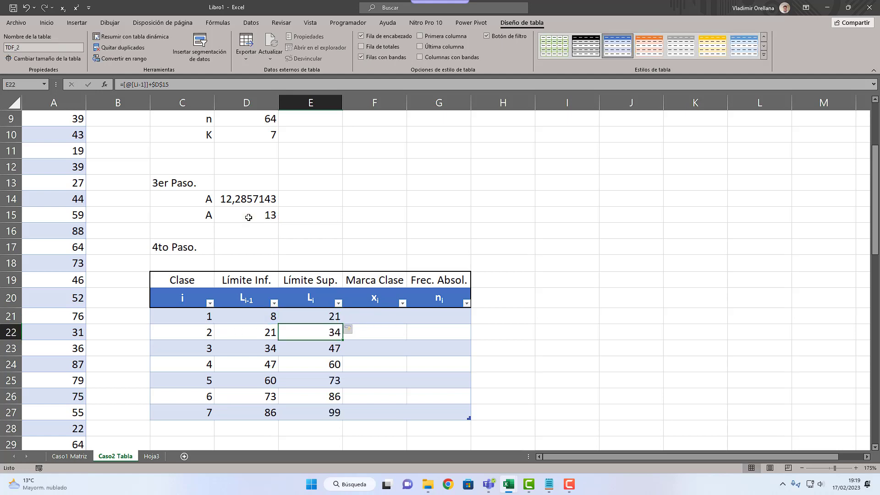
left_click(322, 316)
left_click(299, 420)
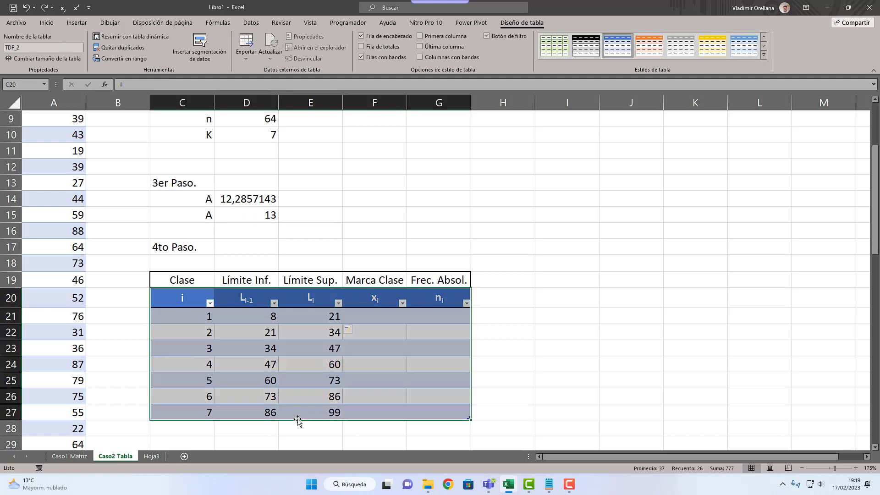
left_click(309, 325)
left_click(367, 313)
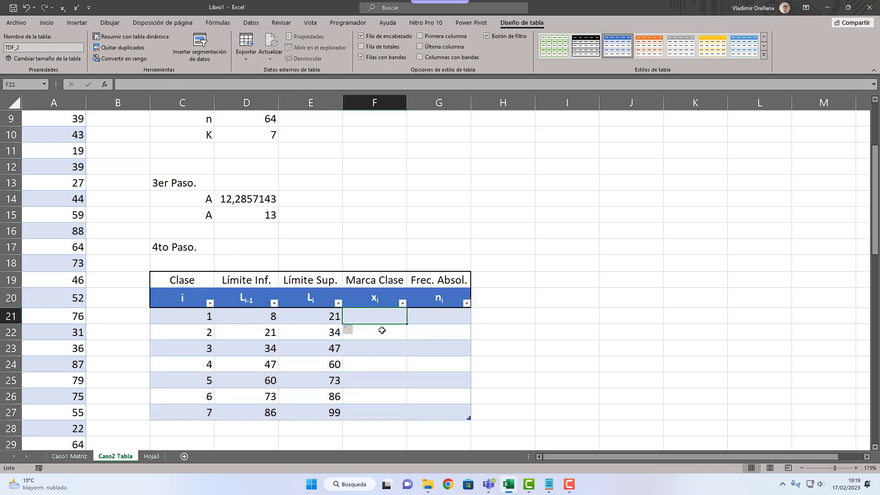
type("=(")
key("Left")
key("Left")
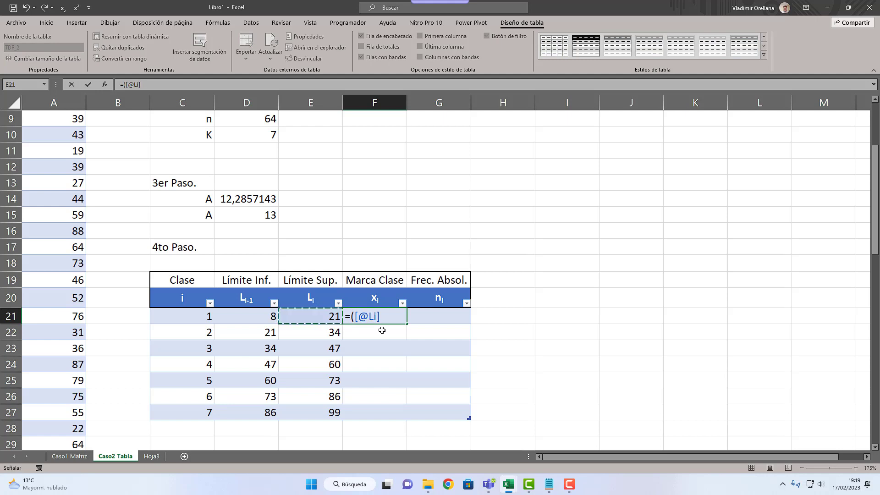
type("+")
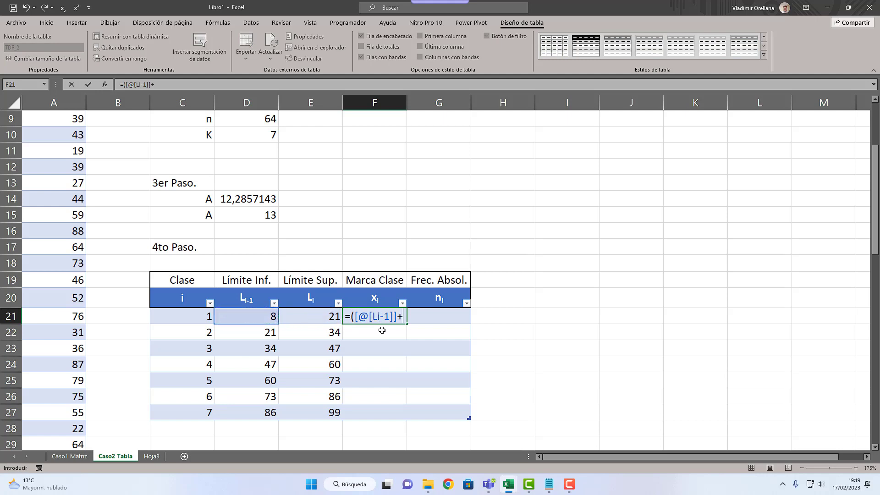
key("Left")
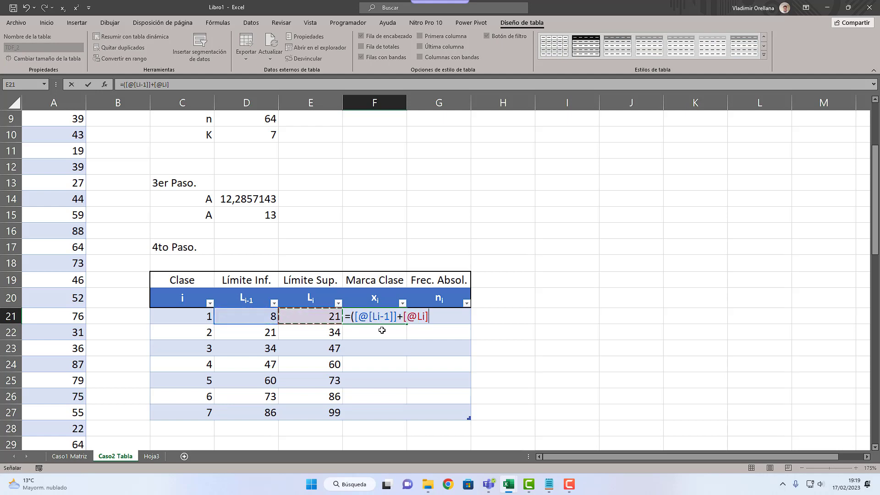
type(")/2")
key("Return")
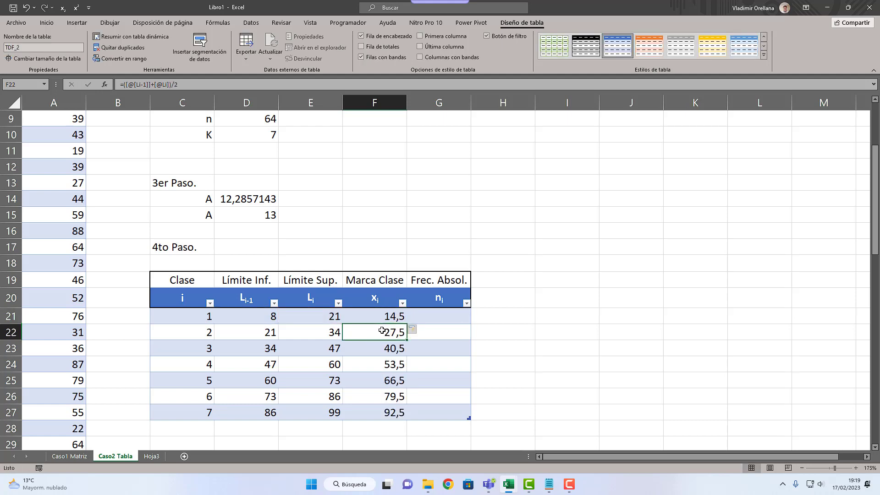
Step: Start a CONTAR.SI.CONJUNTO formula in G21 for the absolute frequency, with VAR_2[x] as the first criteria range
left_click(453, 320)
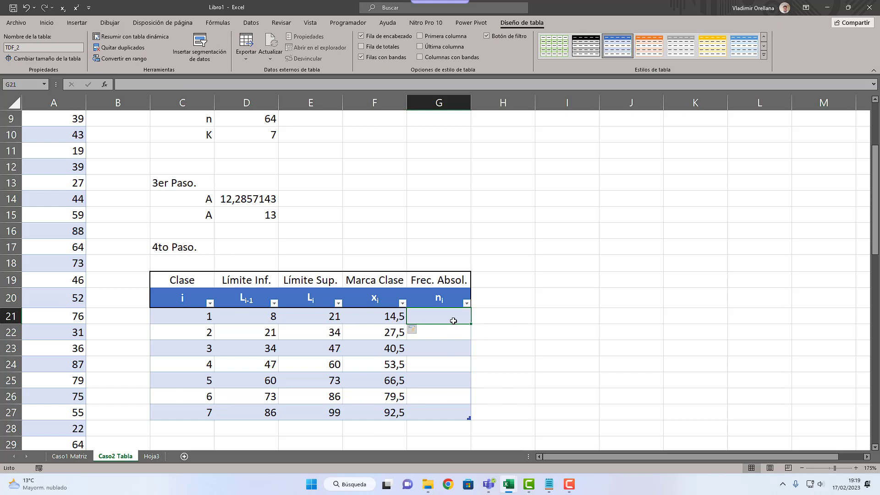
type("=con")
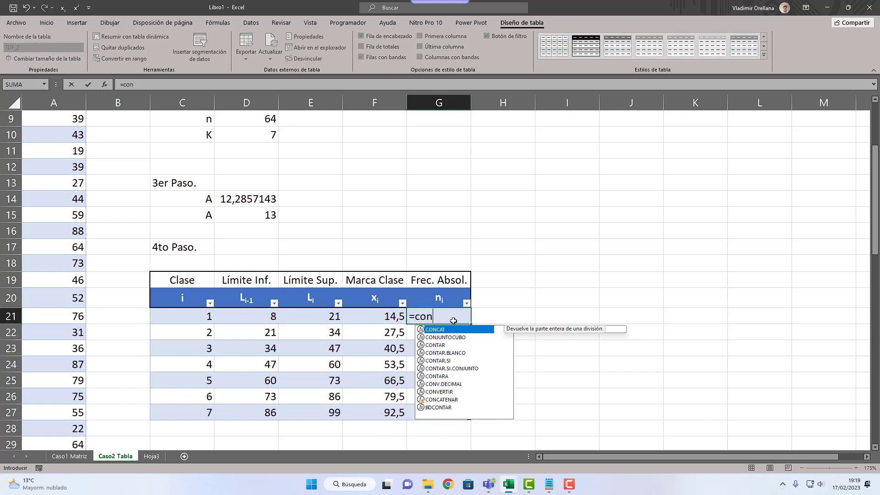
type("tar.si")
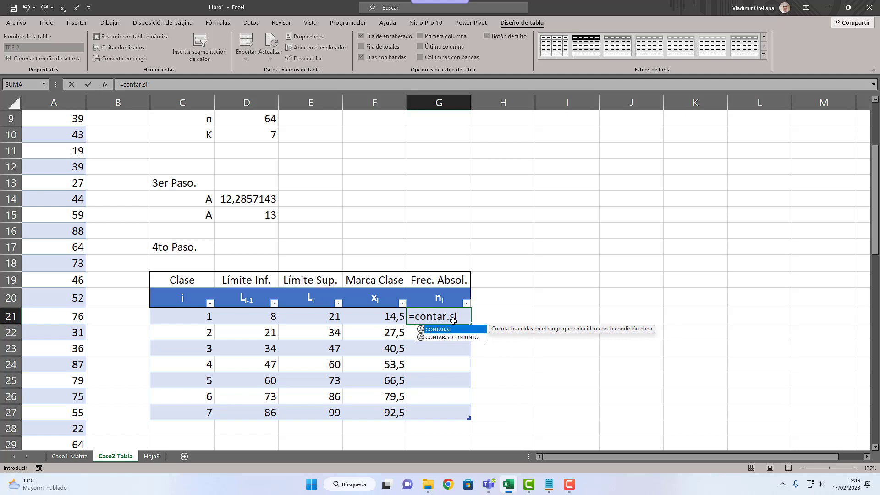
key("Down")
key("Tab")
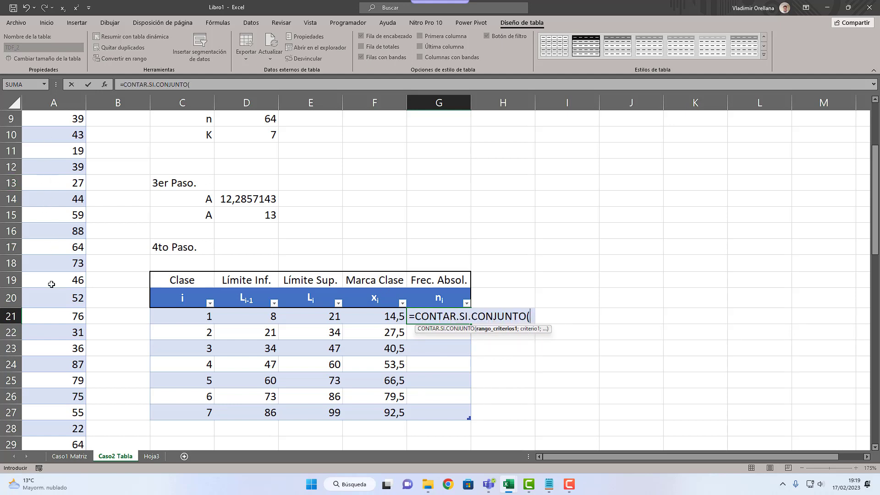
type("va")
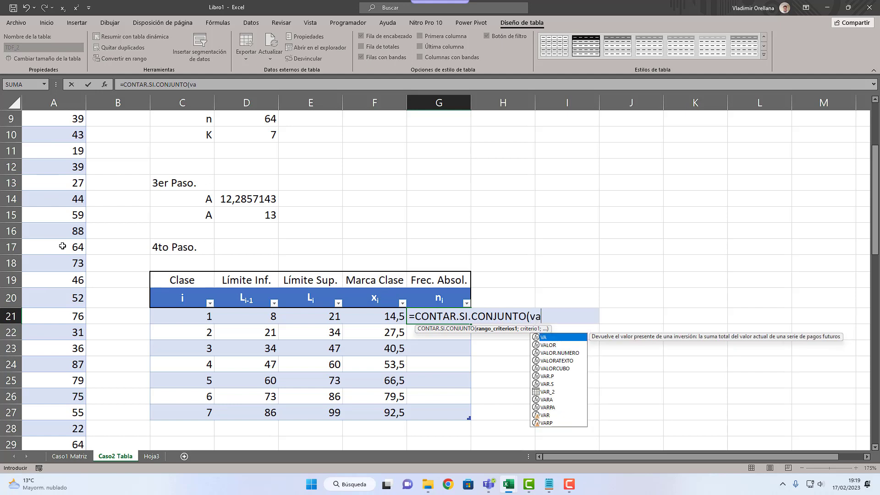
double_click(548, 391)
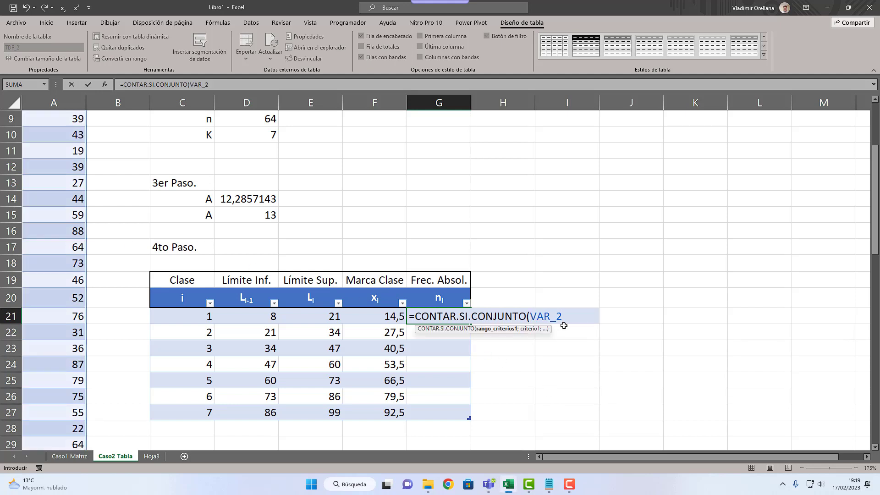
type("[x]")
type(";")
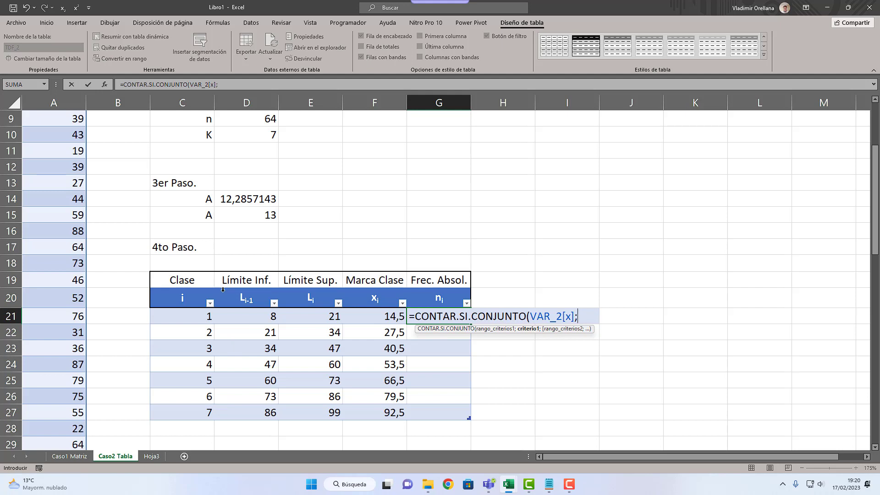
type("\">=\"")
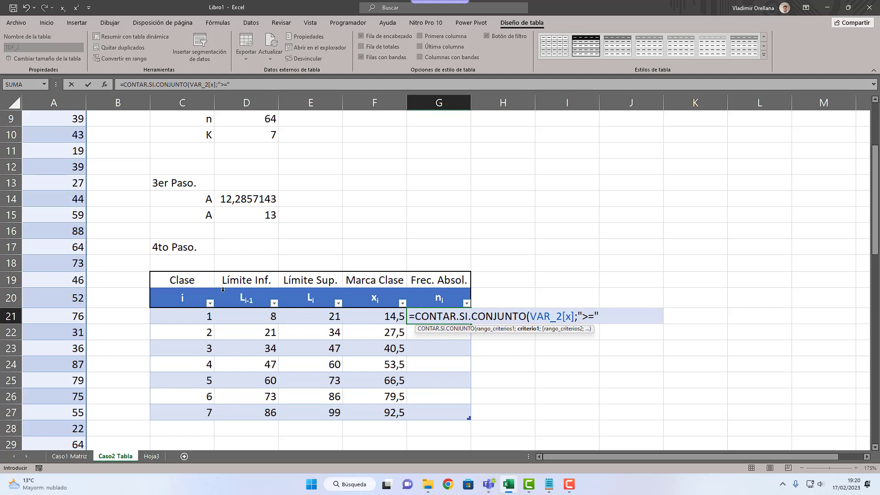
type("&")
Step: Add the first criterion ">="&[@[Li-1]] to the G21 formula, referring to the class's lower limit
left_click(248, 317)
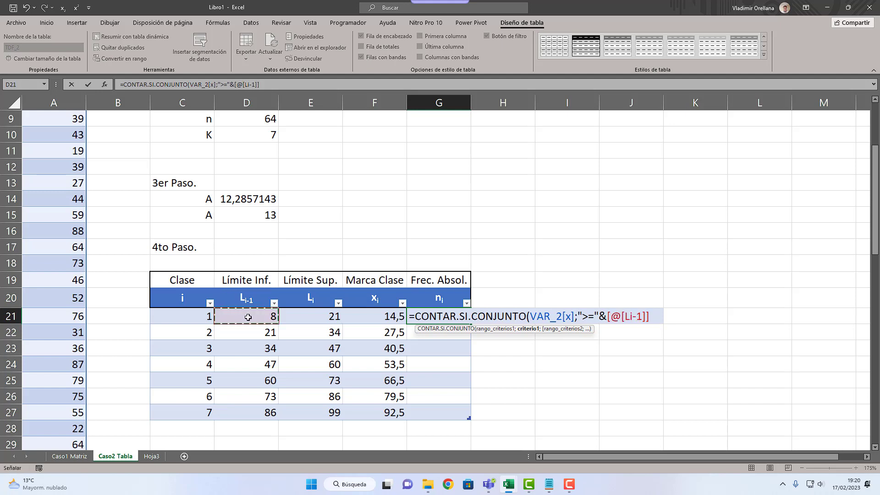
type(";")
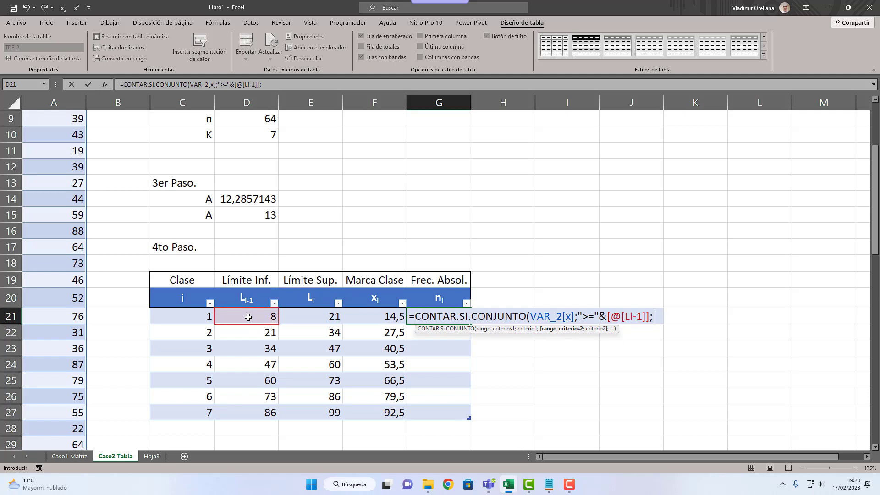
type("VAR_2")
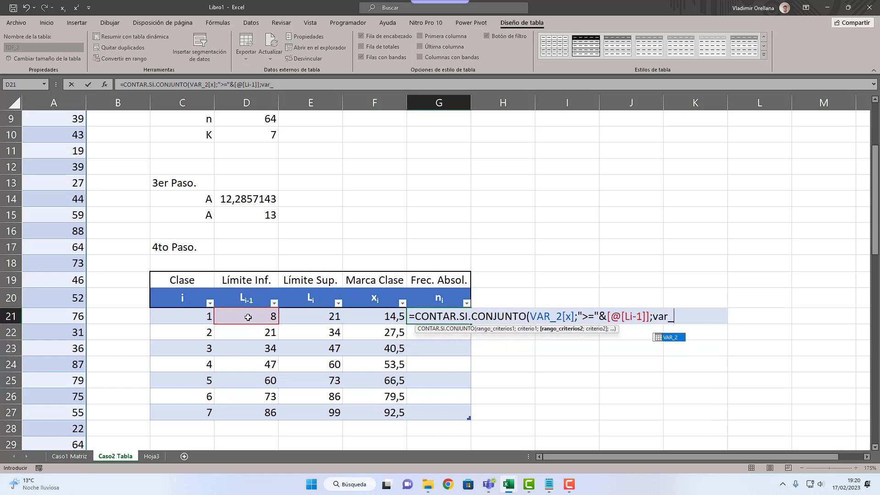
type("[")
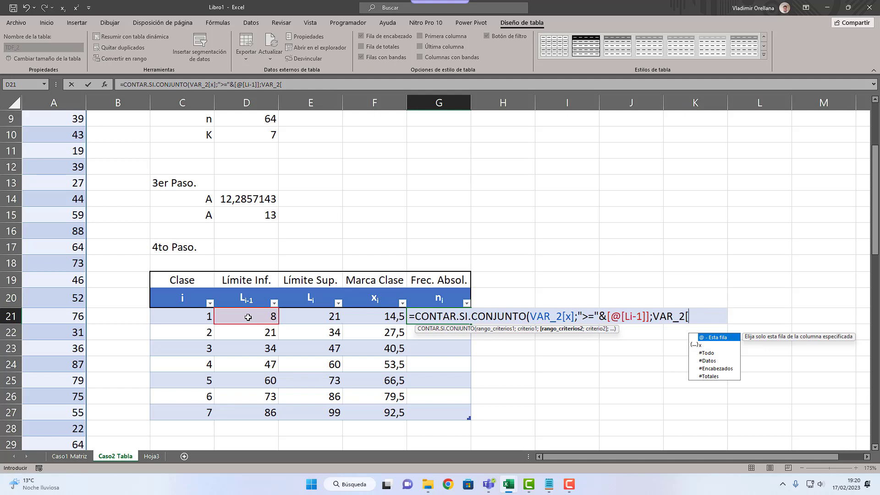
type("x]")
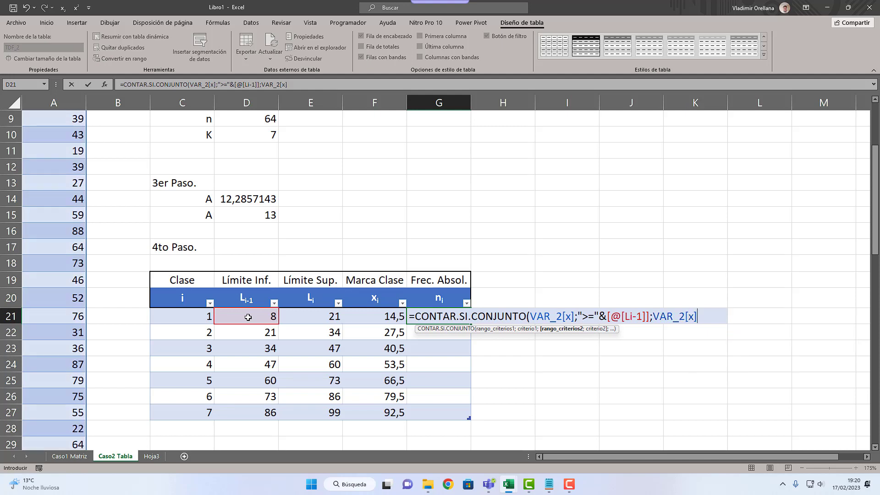
type(";\"")
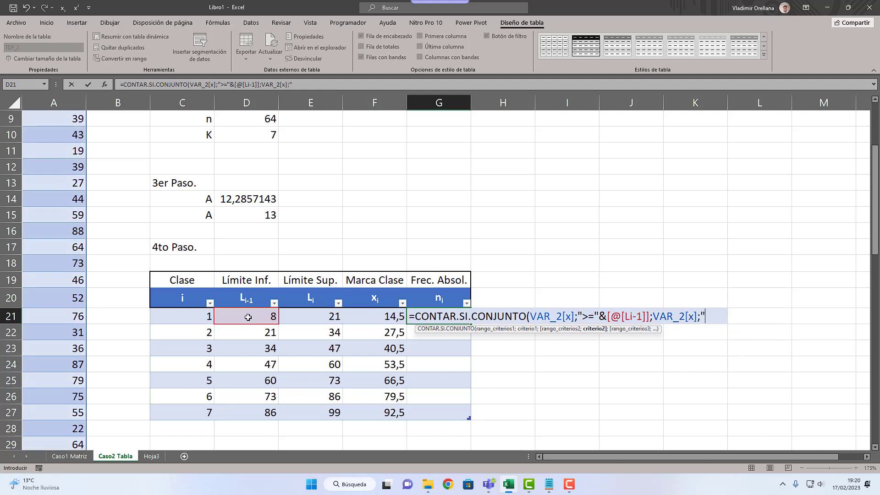
type("<\"&")
left_click(301, 322)
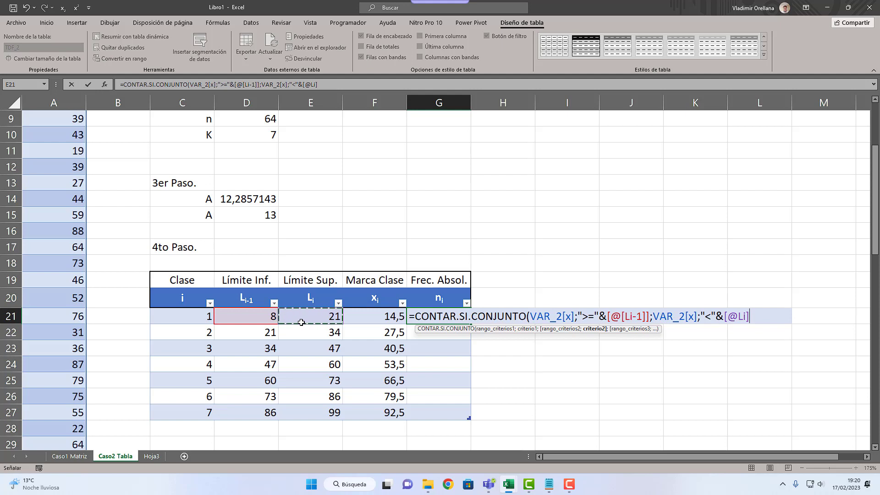
type(")")
key("Return")
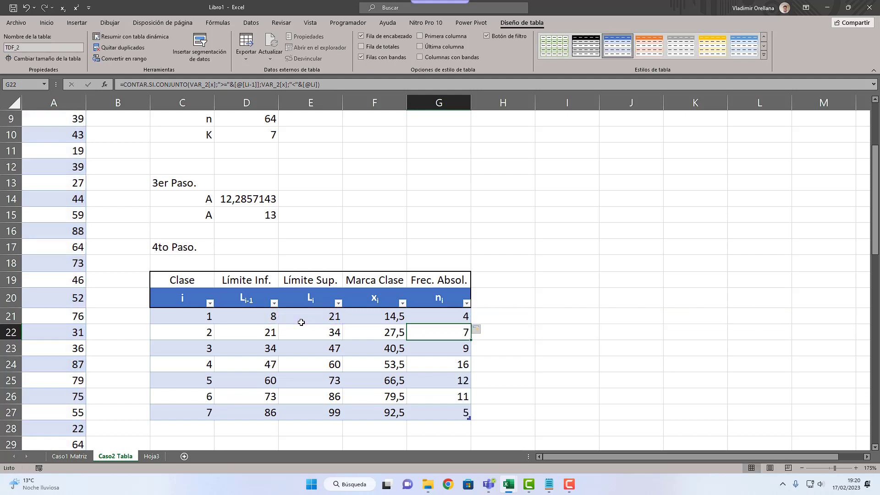
Step: Change the upper-limit criterion in the last class's frequency formula, G27, to "<=" and undo its automatic fill to the rest of the column
key("Down")
key("Down")
key("Down")
key("Down")
key("Down")
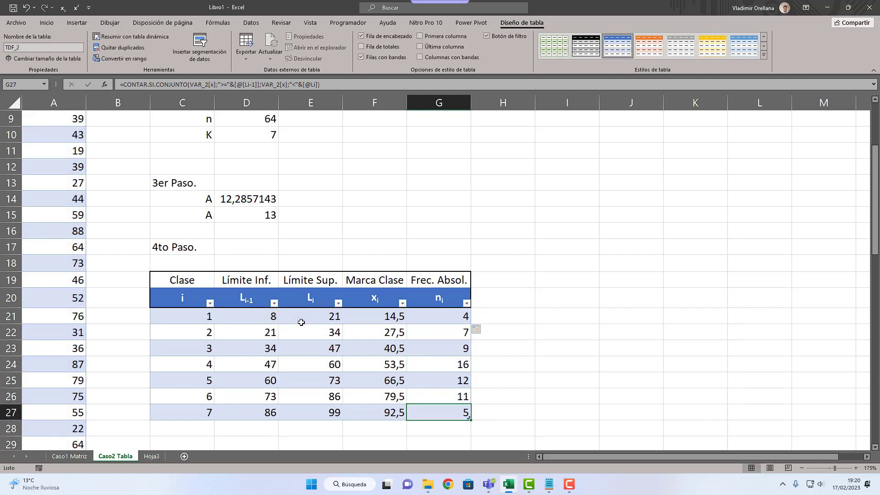
double_click(442, 416)
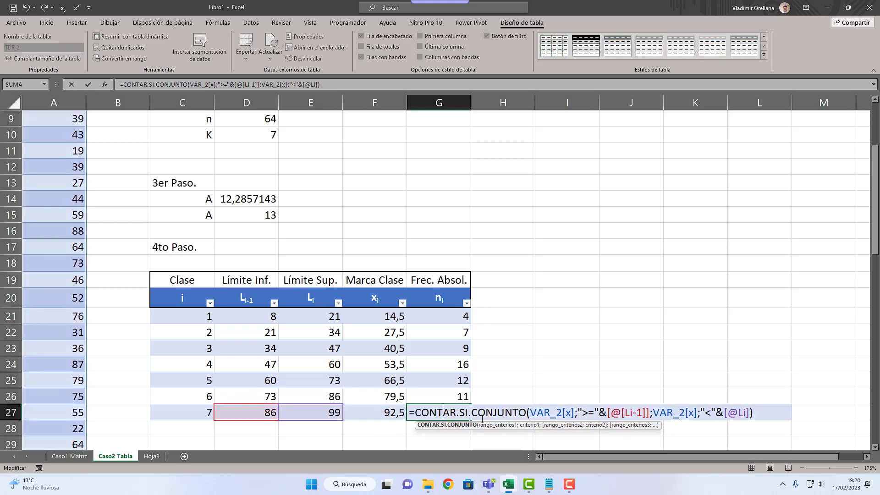
left_click(713, 413)
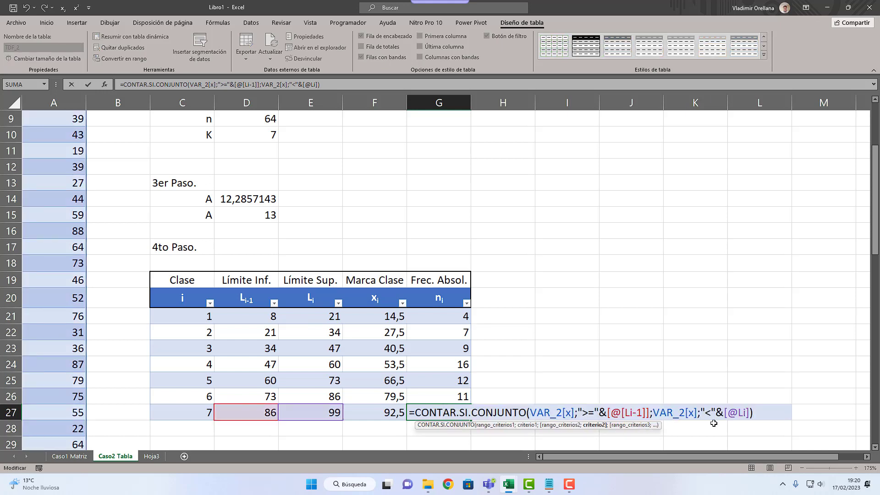
type("=")
key("Return")
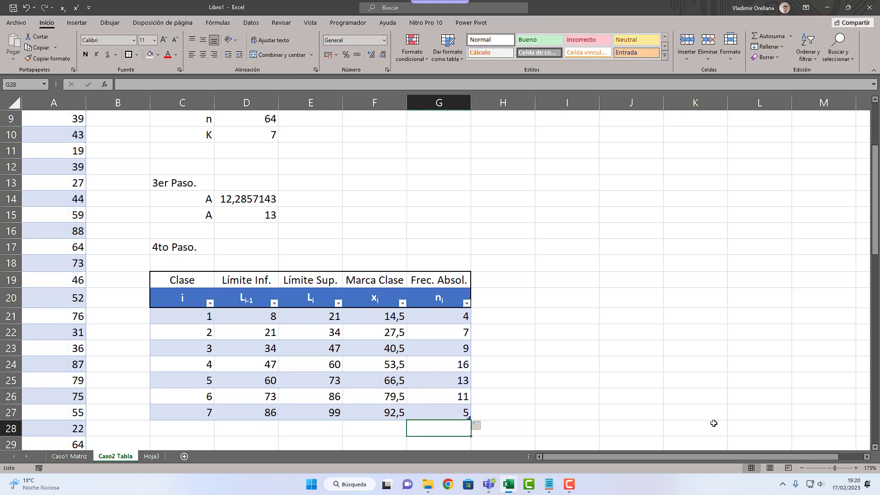
key("ctrl+z")
key("Up")
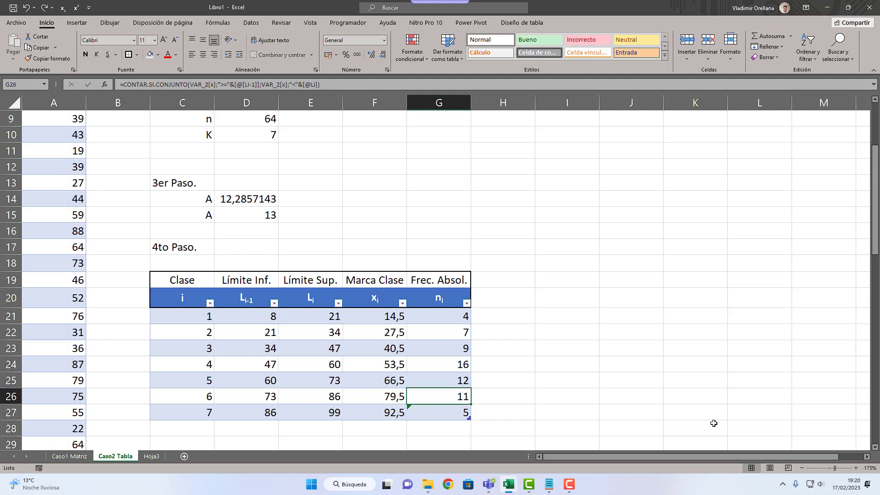
Step: Compare the absolute-frequency formulas in G21, G26 and G27, checking the operator used with the upper limit
double_click(444, 316)
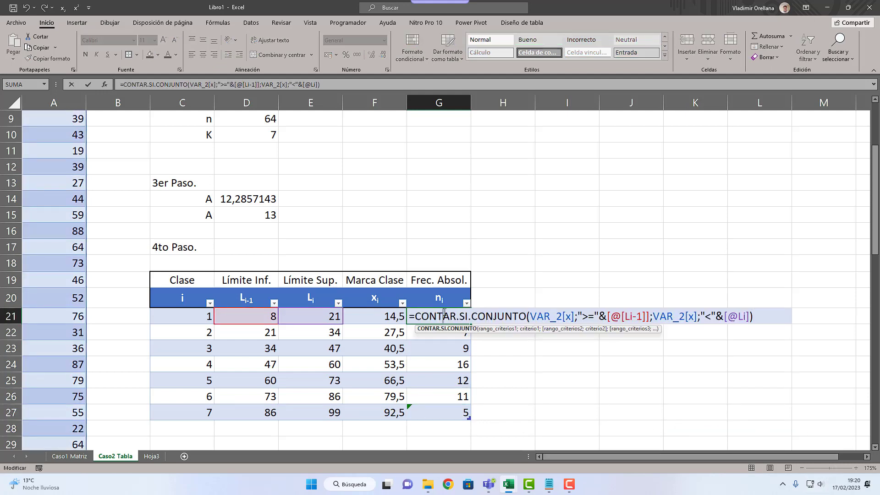
key("Escape")
double_click(456, 396)
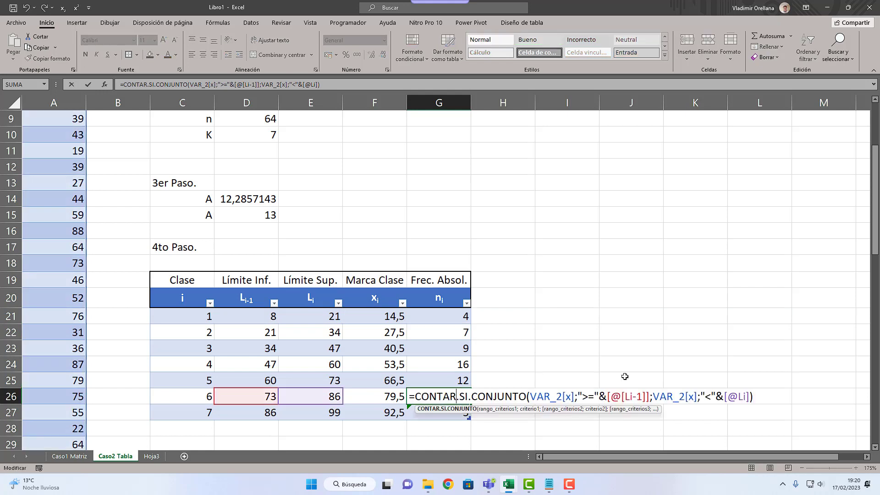
key("Return")
double_click(456, 412)
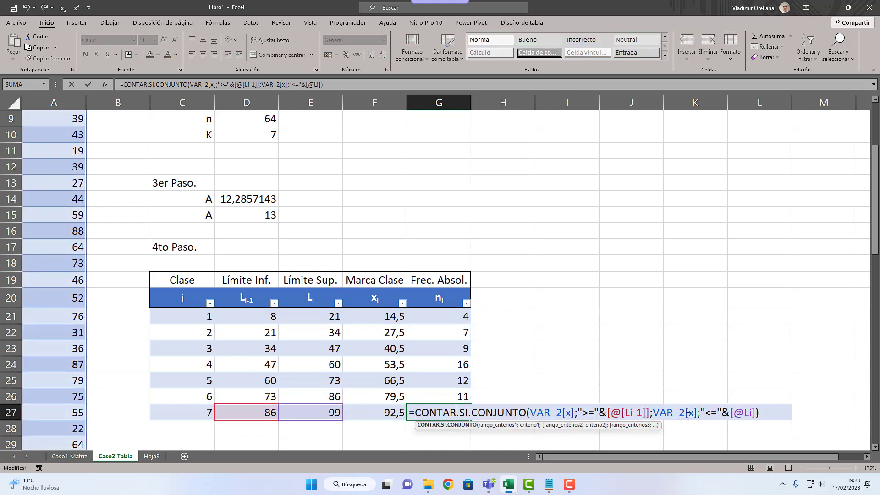
key("Escape")
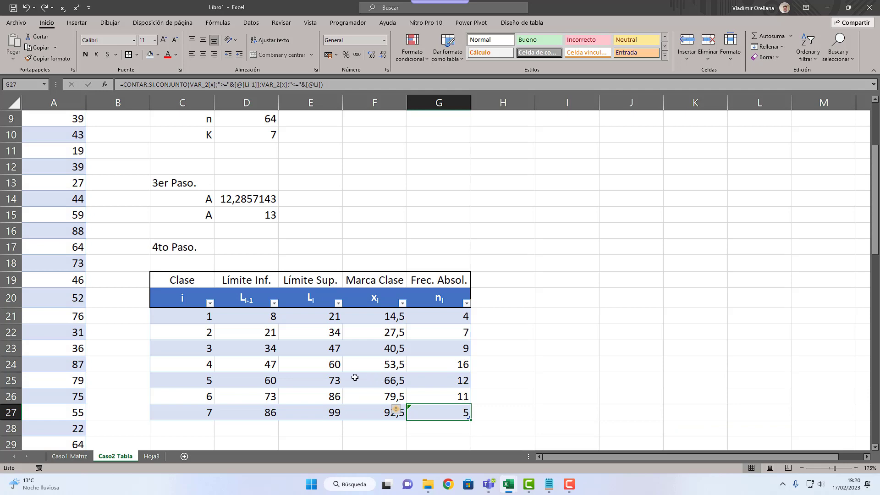
Step: Hide the gridlines on the Caso2 Tabla sheet
scroll(355, 377, "down", 3)
scroll(346, 383, "up", 5)
left_click(311, 22)
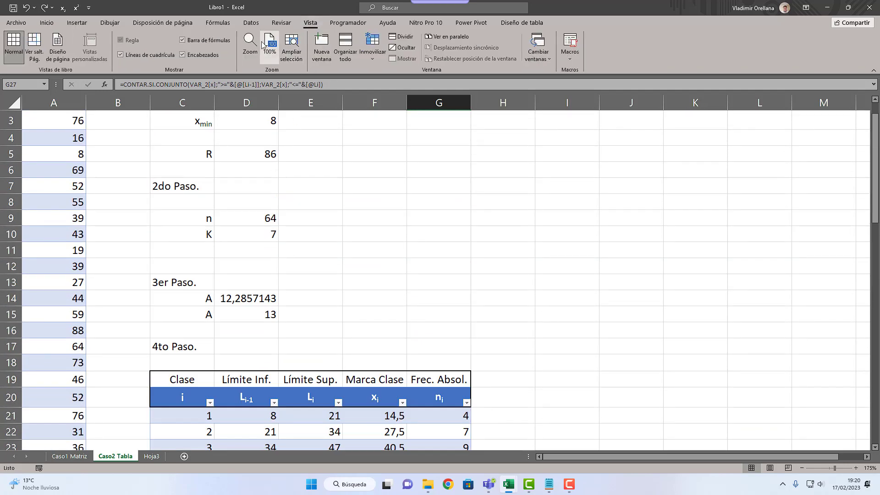
left_click(142, 54)
scroll(147, 291, "down", 5)
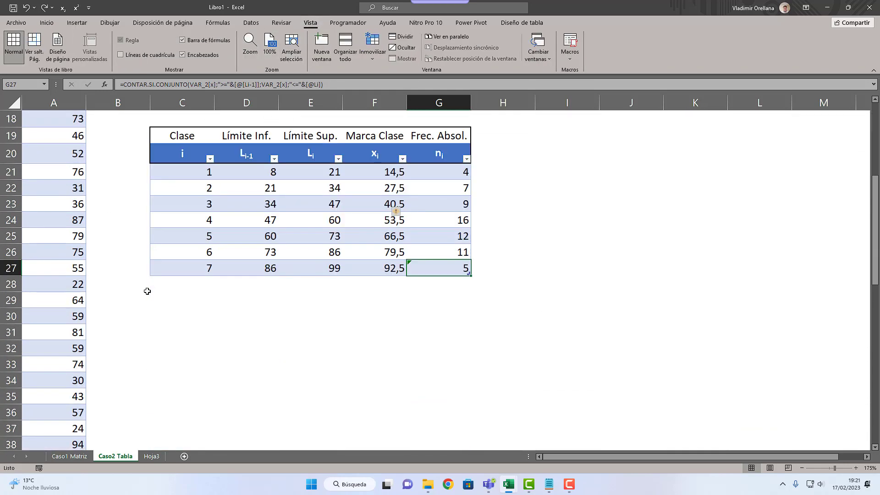
scroll(147, 291, "up", 6)
left_click(38, 153)
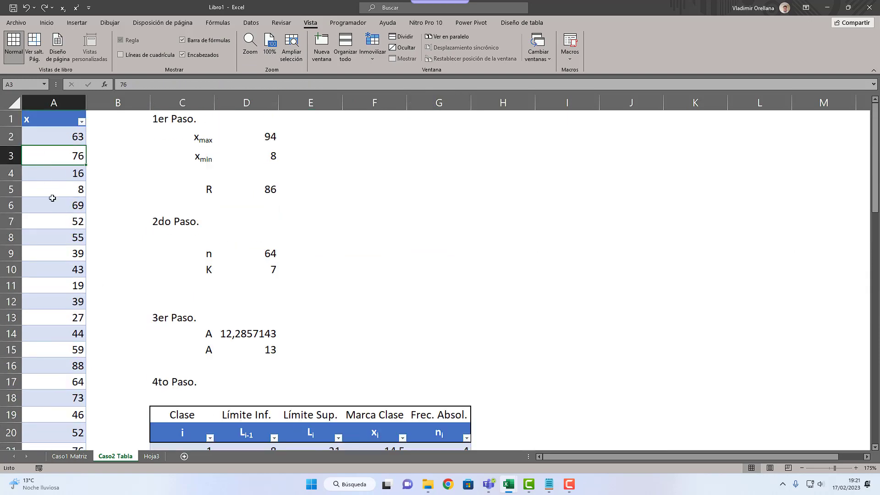
scroll(112, 291, "down", 5)
scroll(131, 447, "up", 2)
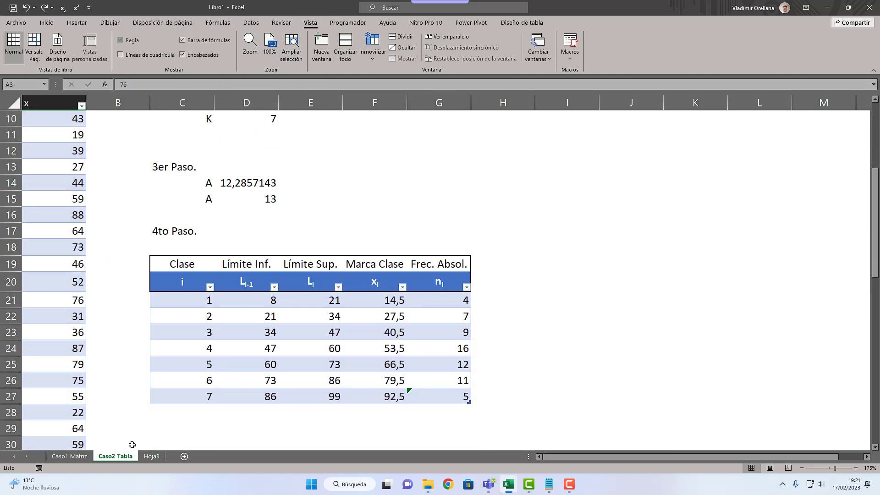
scroll(131, 443, "up", 3)
Step: Rename the Hoja3 sheet as "Caso 3 TDinámica"
left_click(152, 456)
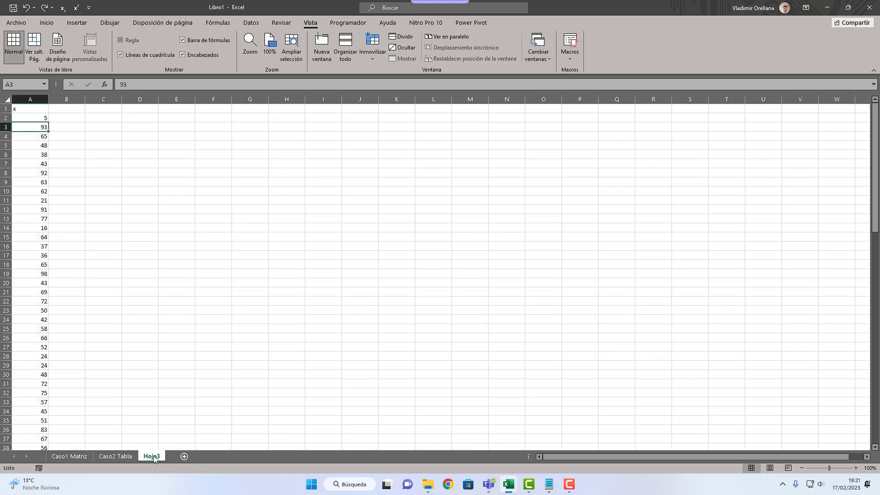
right_click(154, 459)
left_click(201, 357)
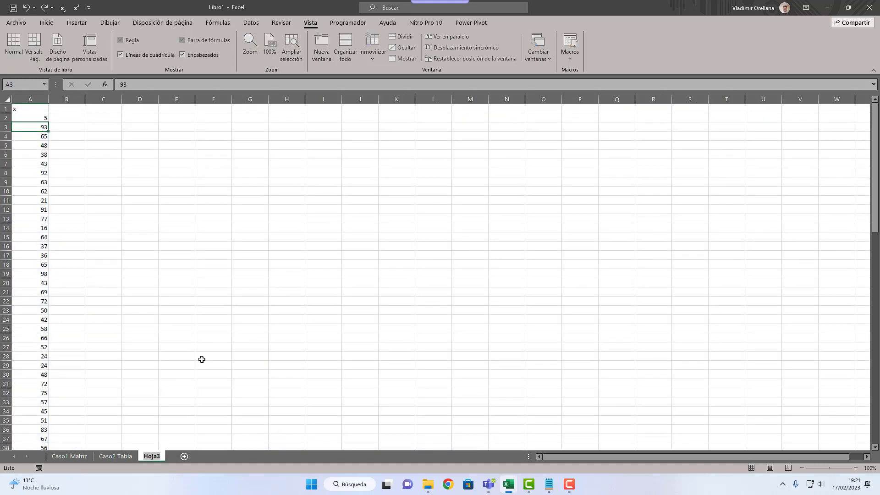
type("Caso 3")
type(" T")
type("Dina")
type("mica")
key("Return")
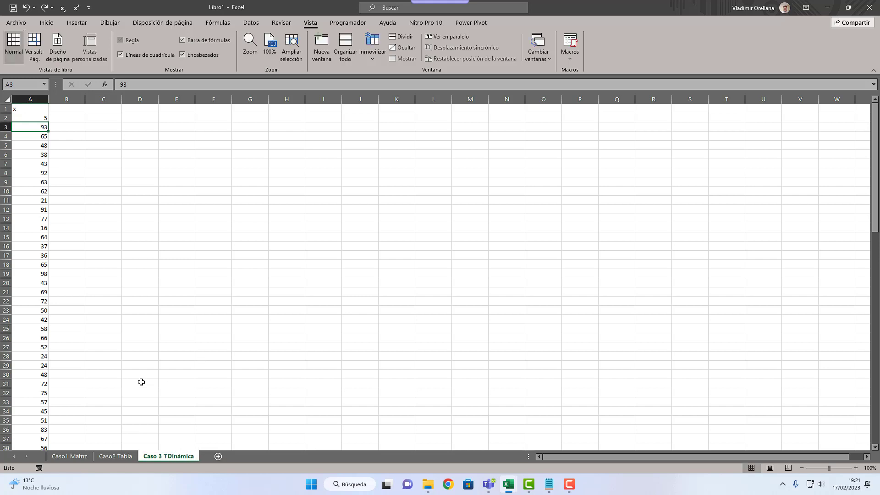
Step: Convert the x data in A1:A97 into a table with headers
left_click(29, 109)
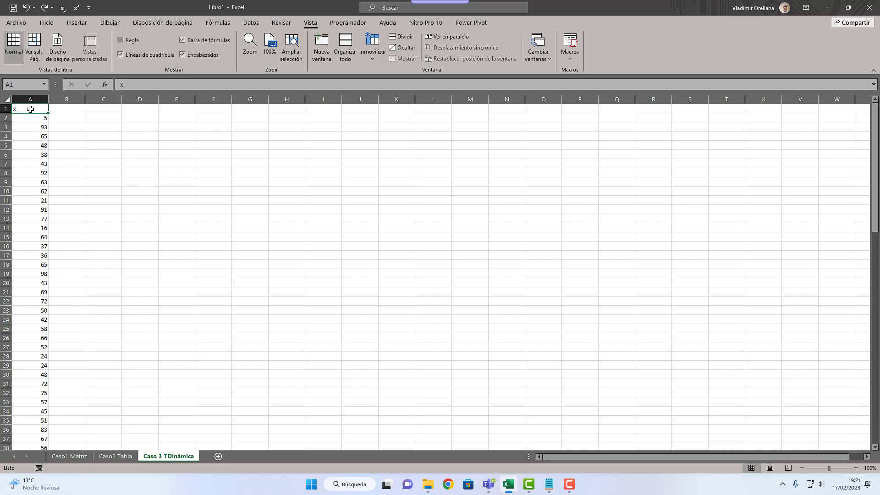
left_click(30, 412)
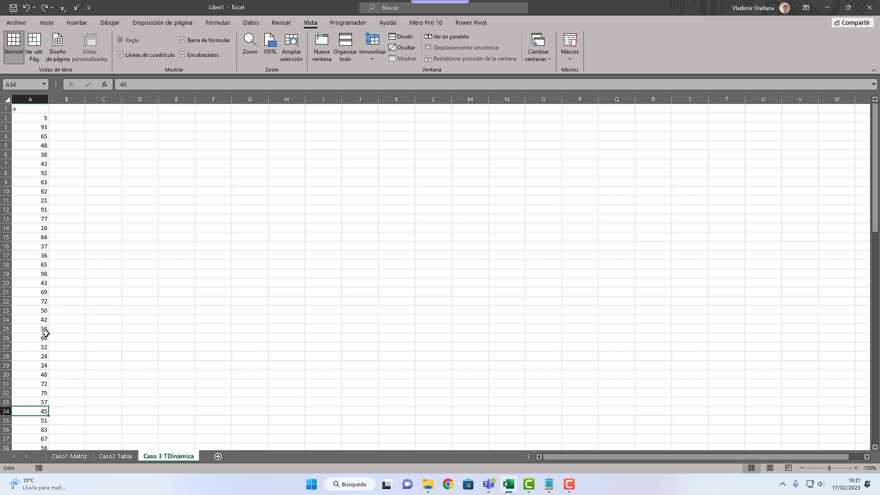
left_click(36, 110)
key("ctrl+shift+Down")
left_click(30, 119)
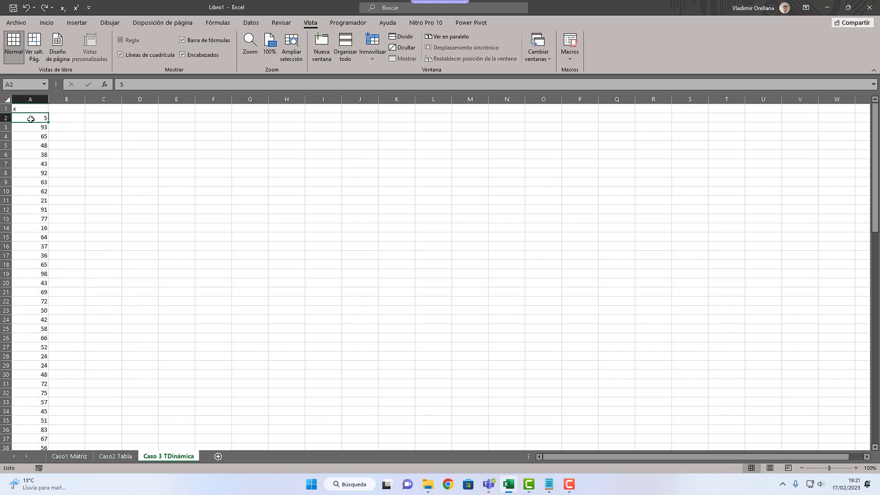
left_click(77, 23)
left_click(78, 48)
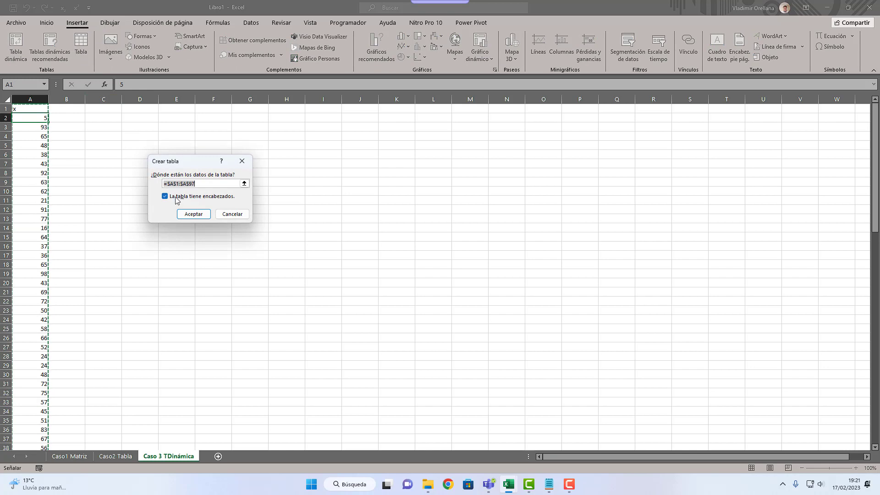
left_click(193, 215)
Step: Name the new x data table Var_3
left_click(40, 48)
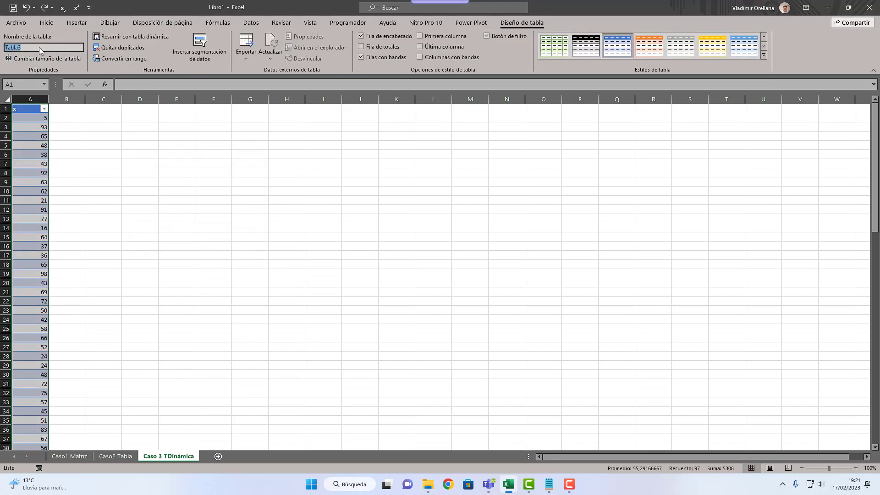
type("Var_3")
left_click(112, 127)
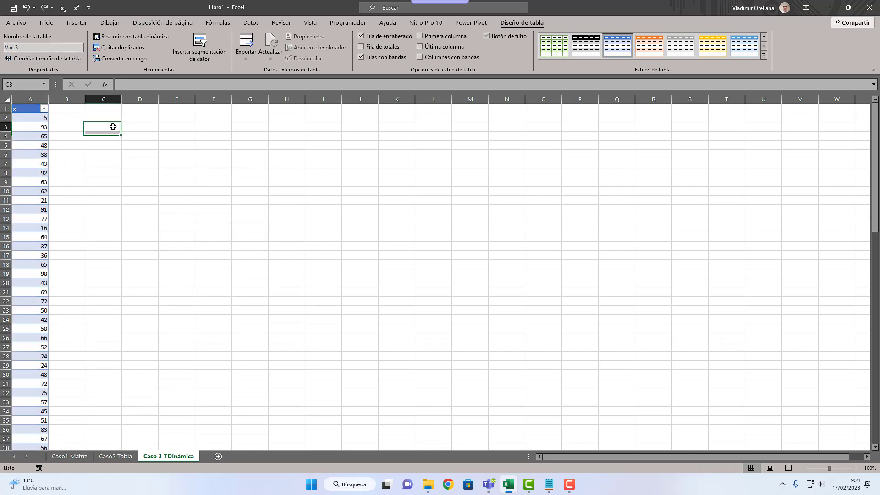
Step: Hide the gridlines on the Caso 3 TDinámica sheet and enlarge its view to 190%
left_click(310, 22)
left_click(121, 55)
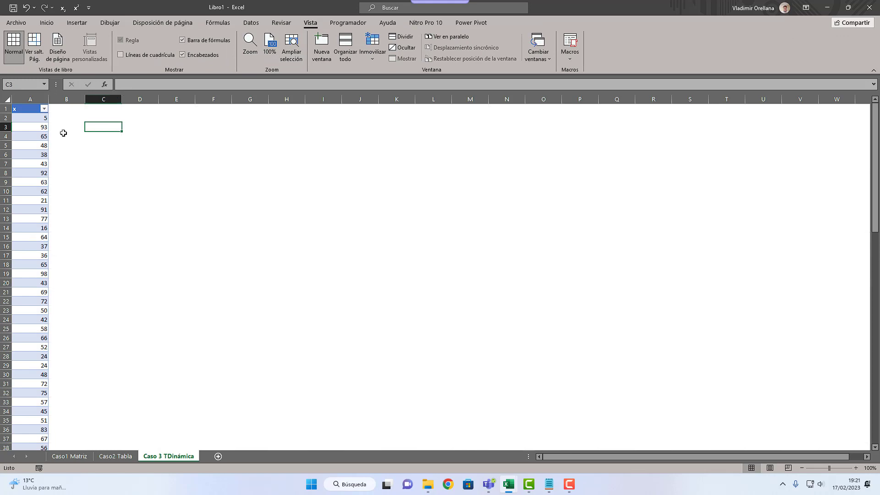
scroll(63, 133, "up", 4, "ctrl")
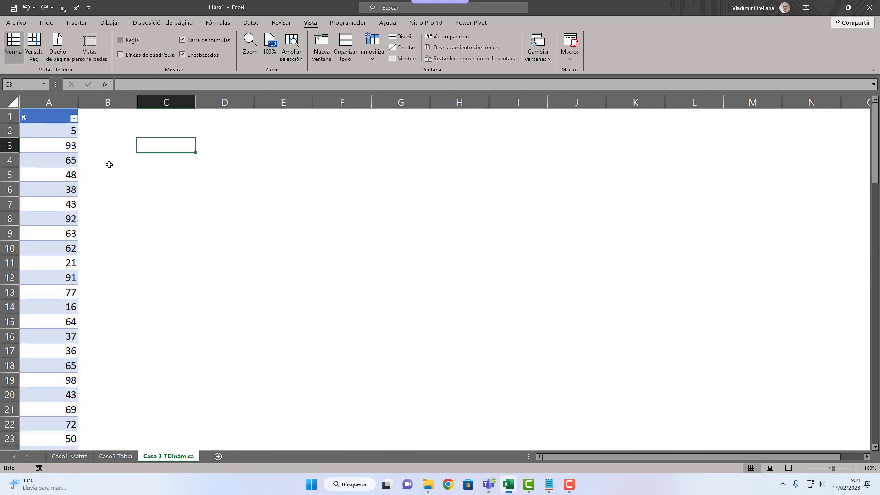
scroll(109, 165, "up", 3, "ctrl")
scroll(108, 165, "up", 1)
Step: Enter the heading "1er Paso." in C1
left_click(212, 121)
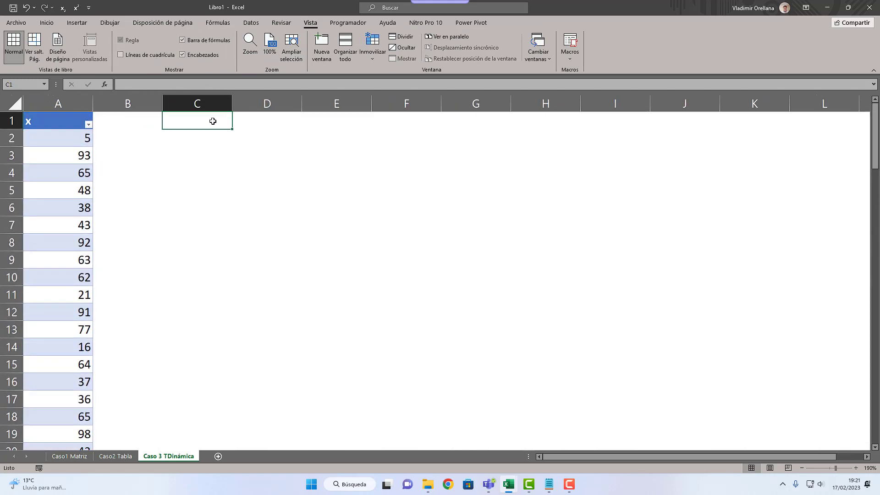
type("1er POA")
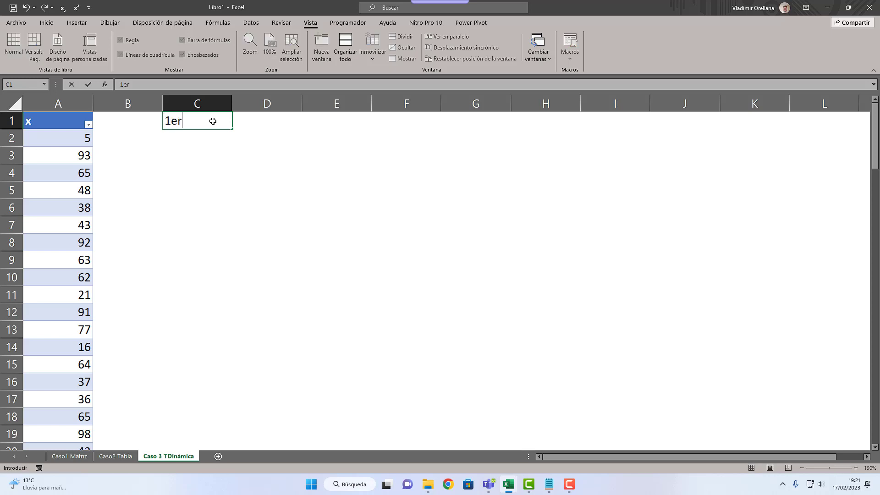
key("BackSpace")
key("BackSpace")
type("aso")
key("Return")
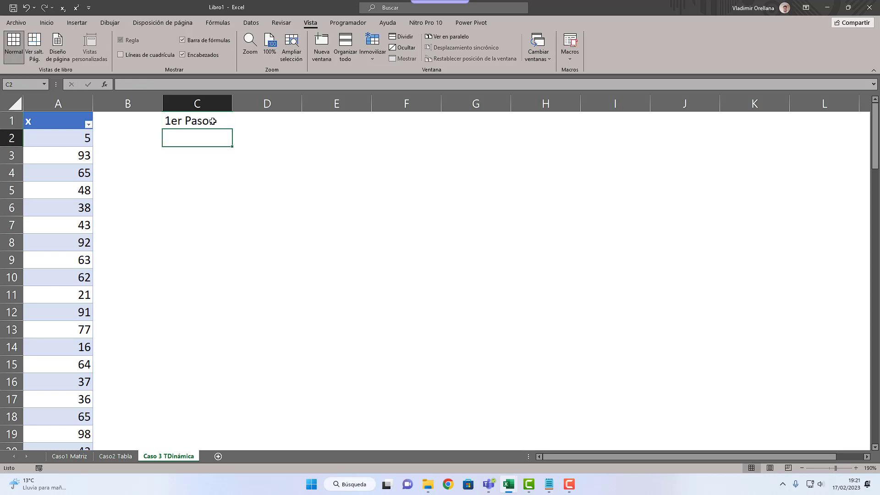
Step: Enter the label xmax in C2 and format "max" as subscript
key("Right")
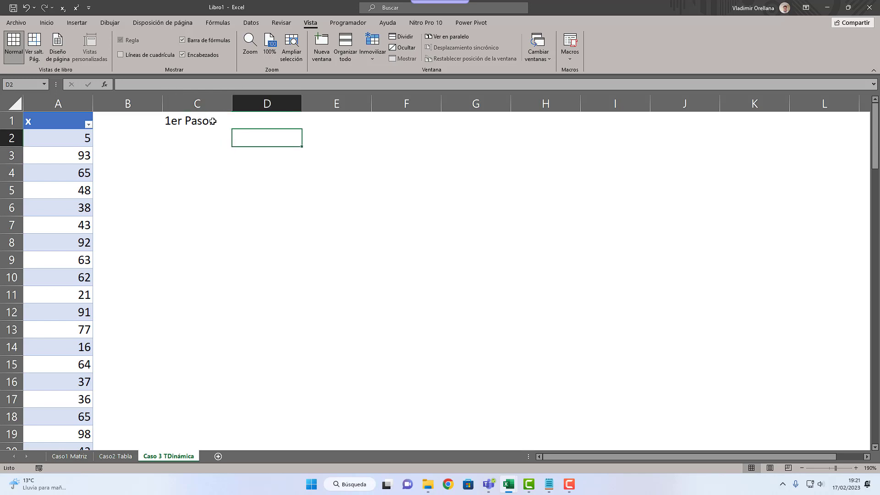
key("Left")
type("xma")
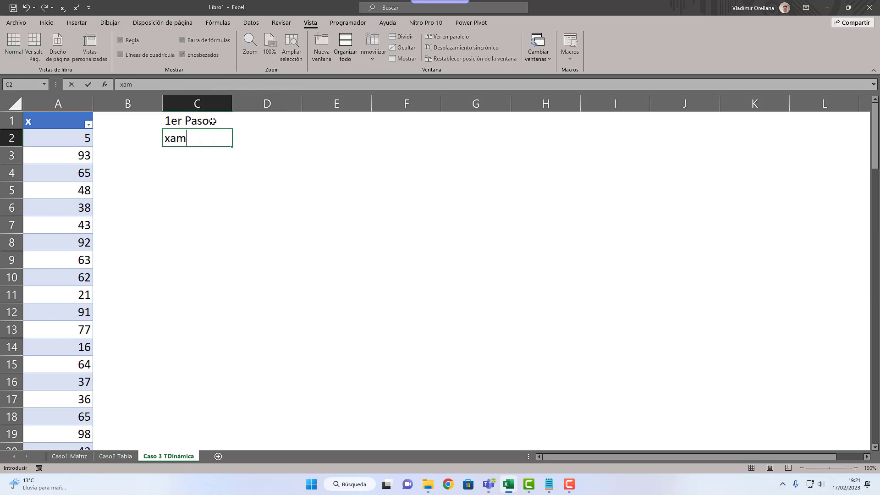
key("Return")
key("Up")
key("F2")
key("shift+Left")
key("shift+Left")
key("shift+Left")
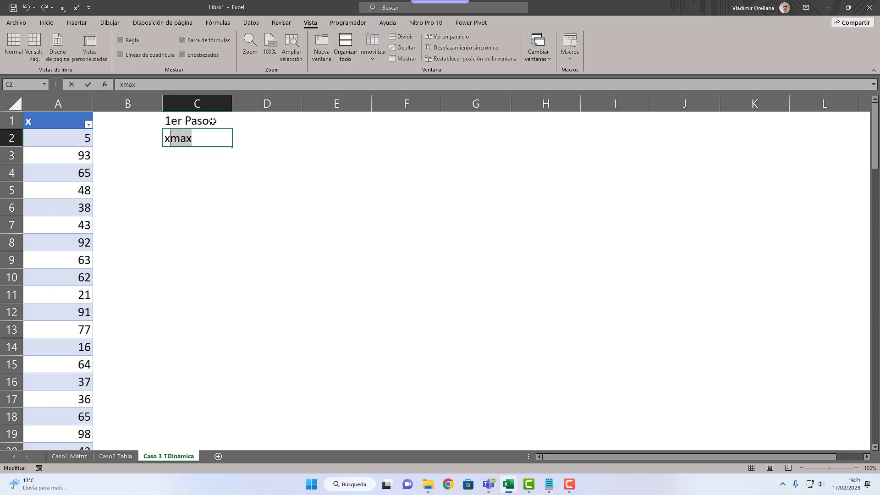
left_click(63, 7)
key("Return")
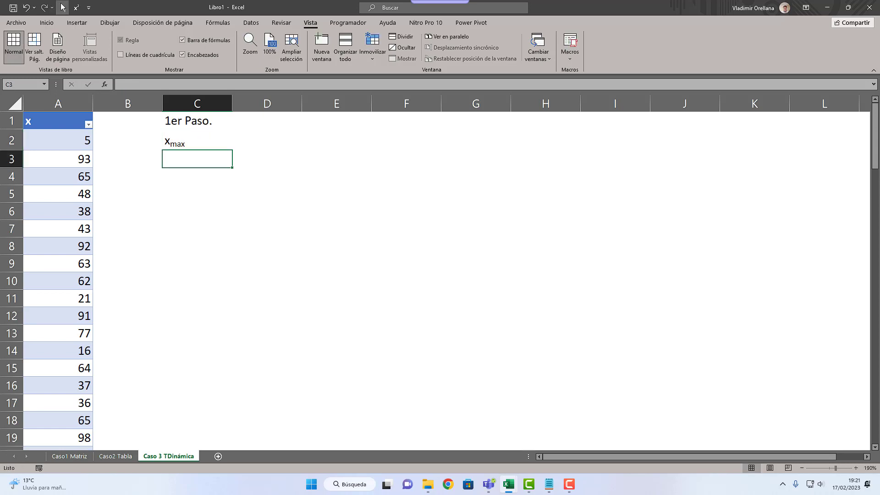
Step: Enter the label xmin in C3 with "min" as subscript, and the label R in C4
type("xmin")
key("shift+Left")
key("shift+Left")
key("shift+Left")
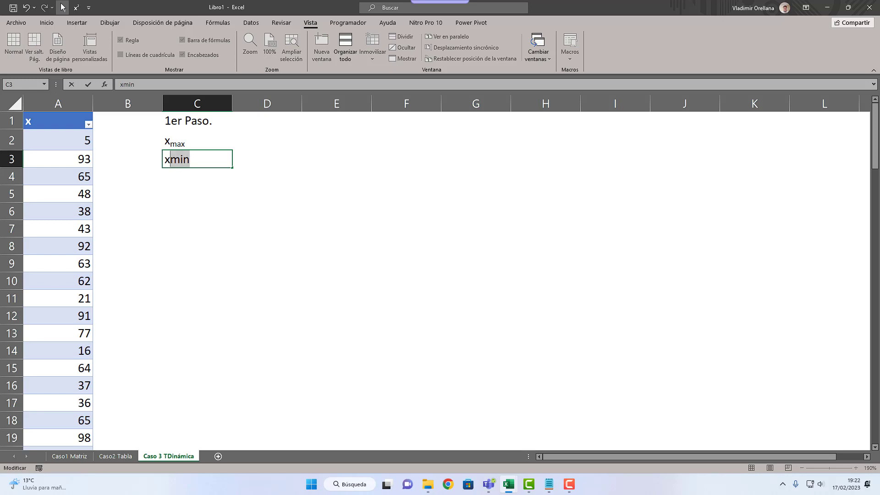
left_click(63, 8)
key("Return")
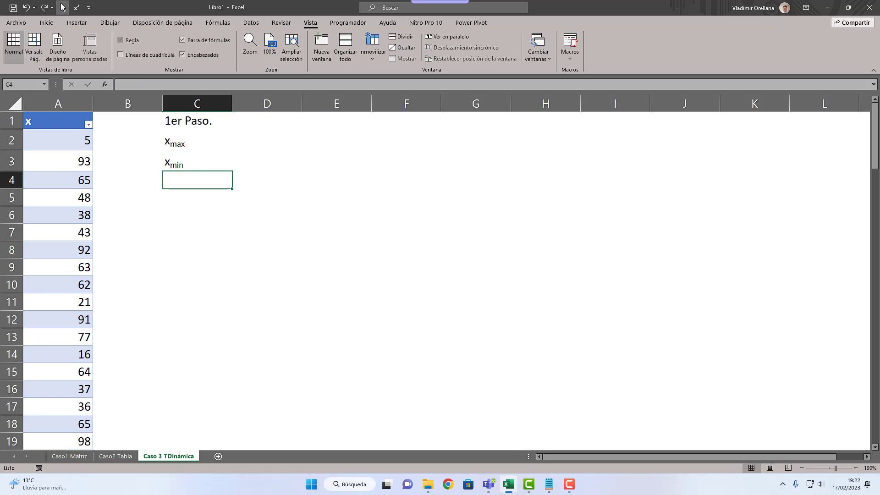
type("R")
key("Return")
Step: Calculate xmax in D2 with the formula =MAX(Var_3[x])
key("Right")
key("Up")
key("Up")
key("Up")
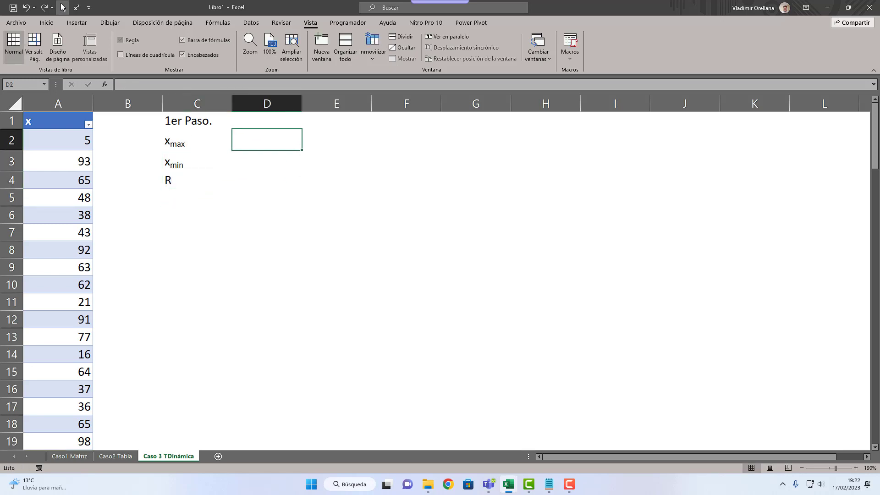
type("=max")
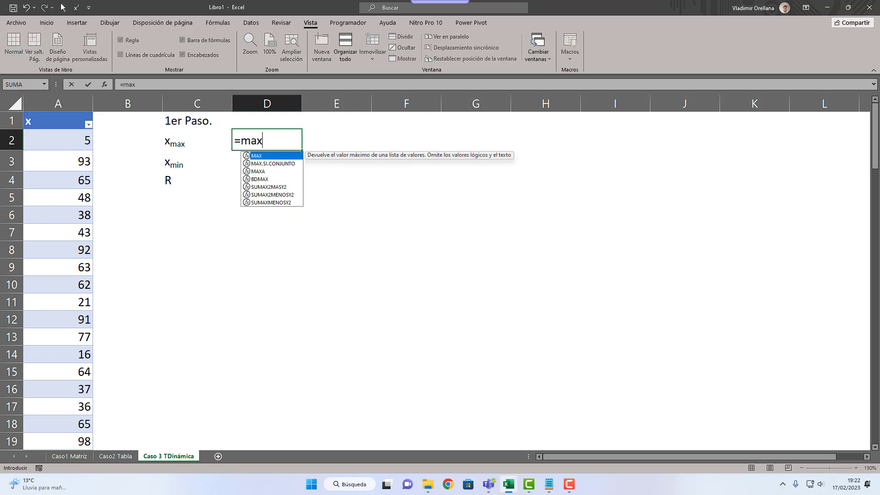
key("Tab")
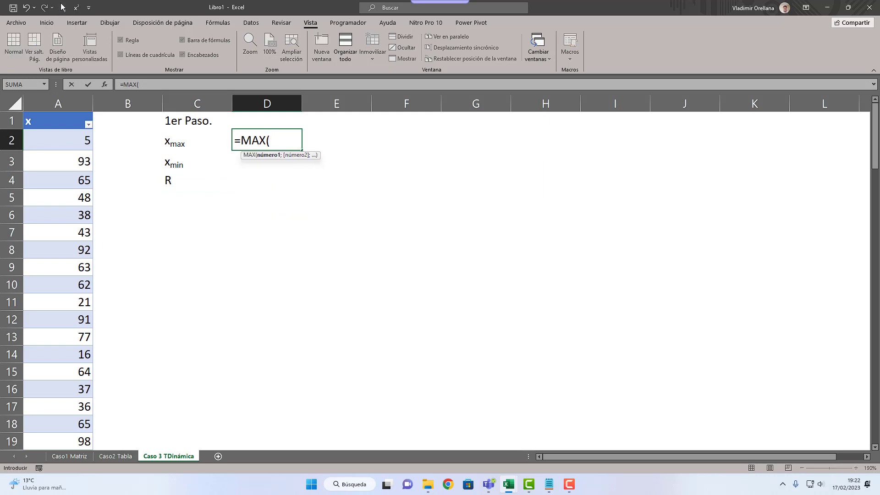
type("var")
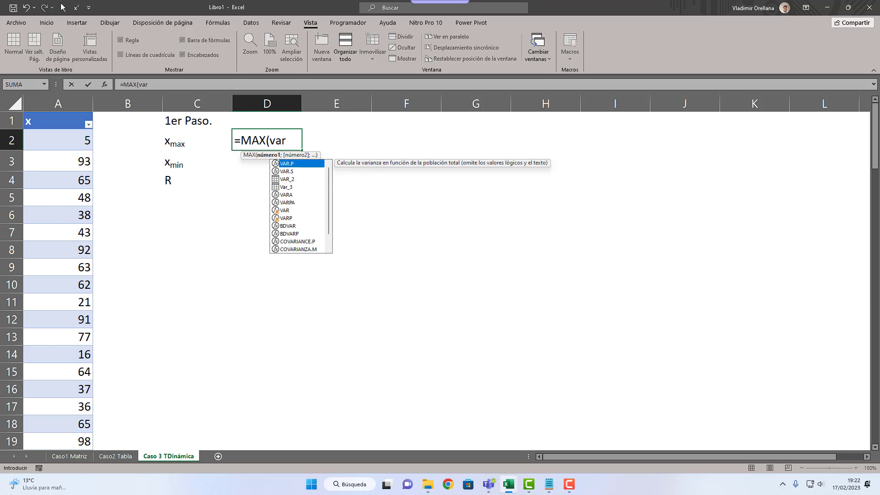
type("_")
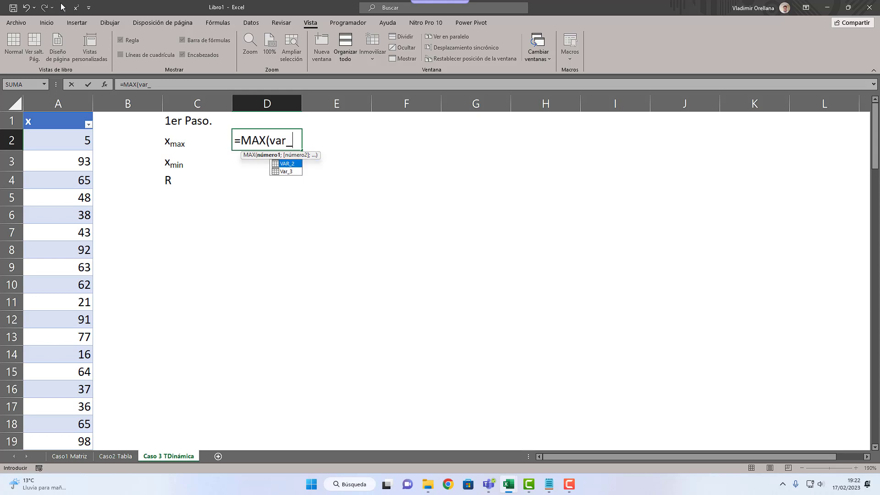
type("3")
key("Tab")
type("[x")
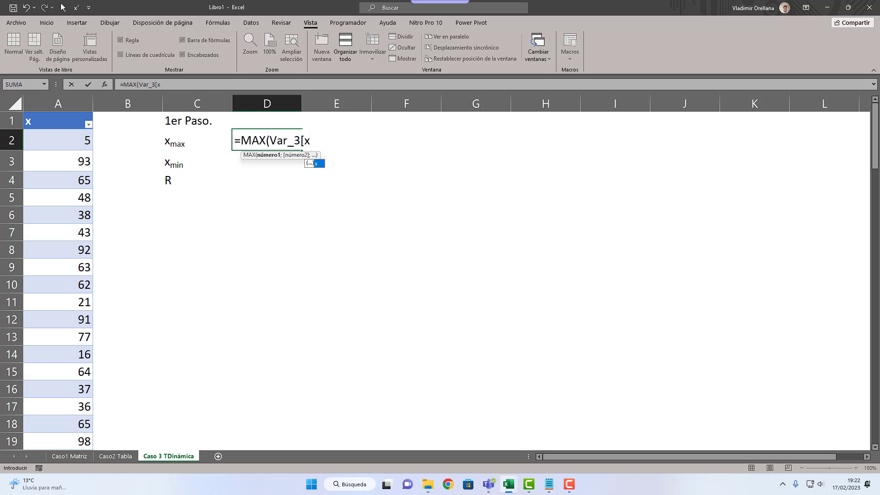
key("Tab")
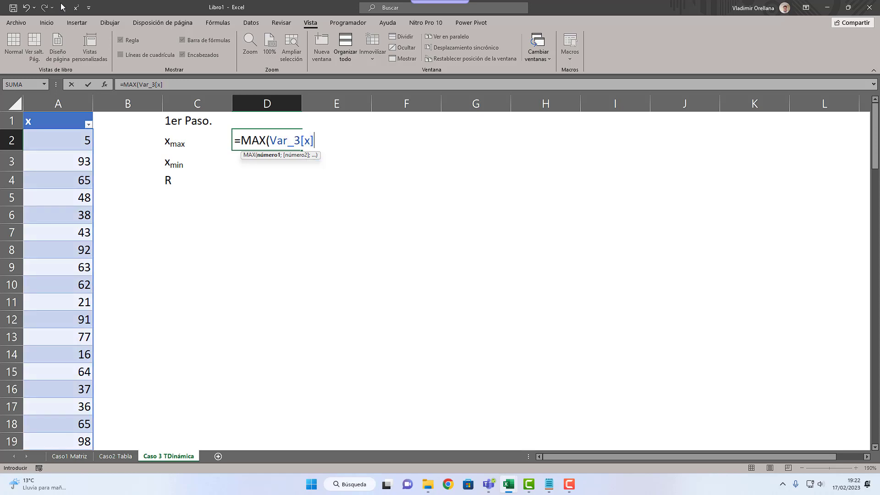
type(")")
key("Return")
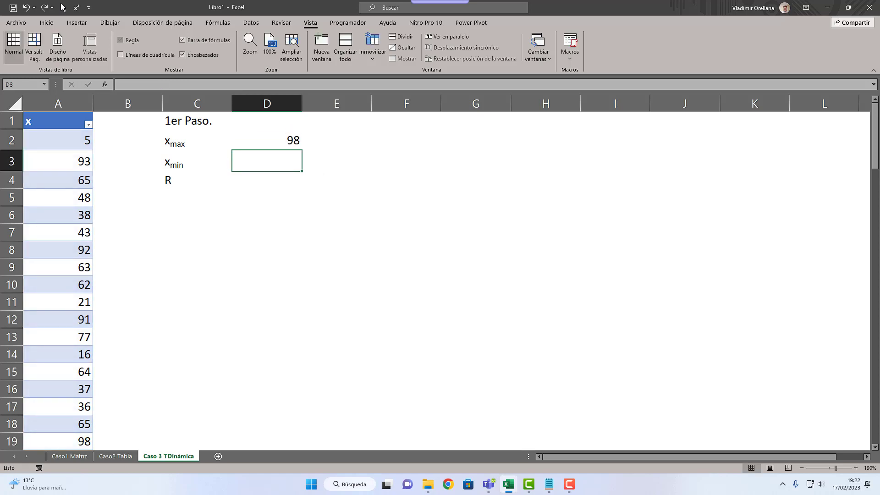
Step: Calculate xmin in D3 with the formula =MIN(Var_3[x])
type("=min(")
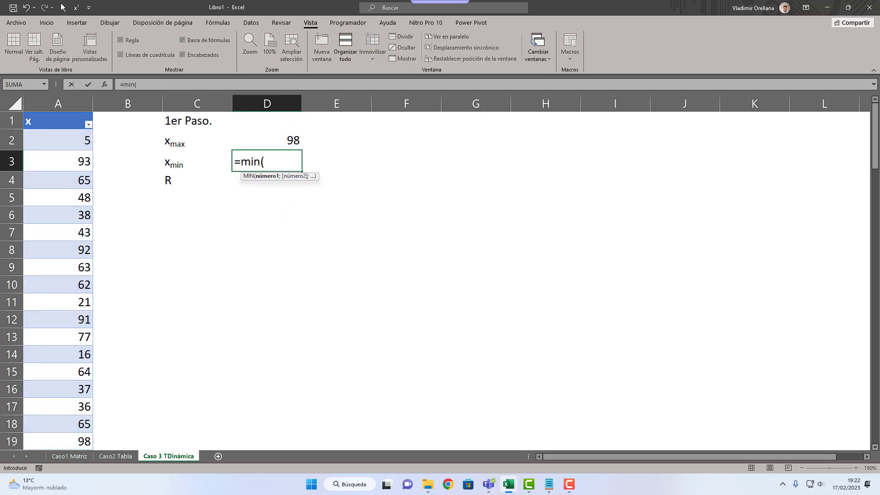
type("var_")
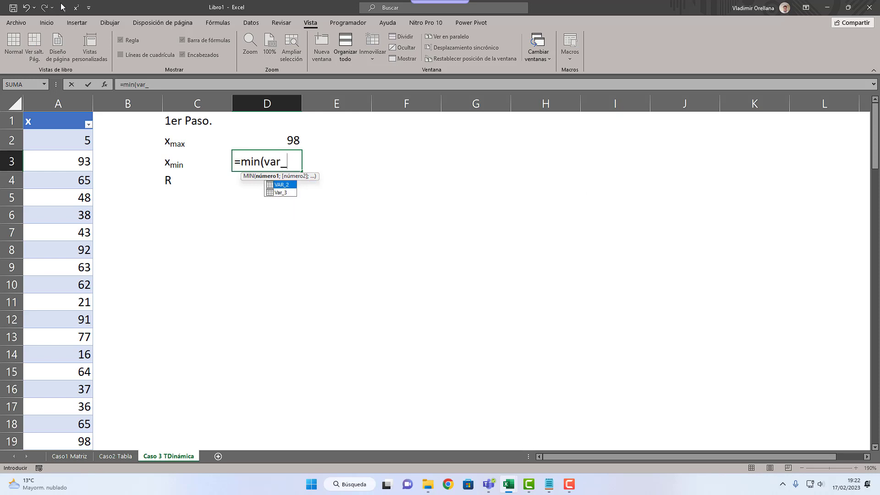
type("3[x])")
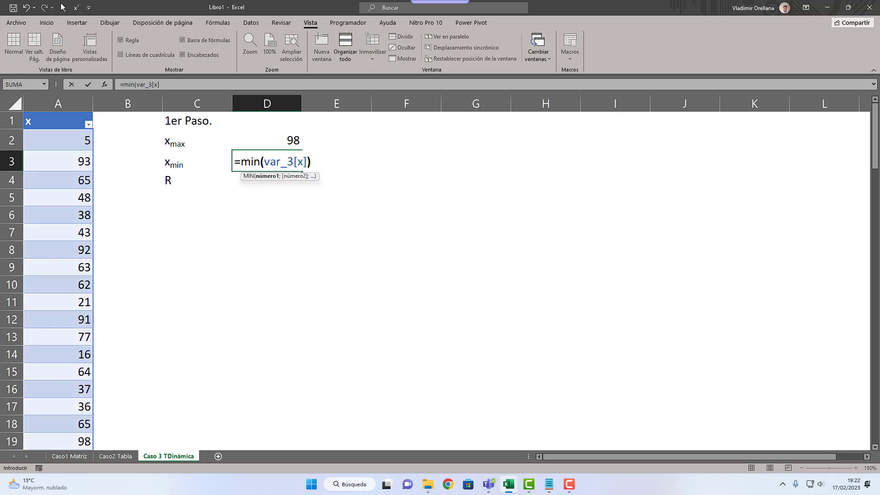
key("Return")
Step: Calculate the range R in D4 as xmax minus xmin with the formula =D2-D3
type("=")
key("Up")
key("Up")
type("-")
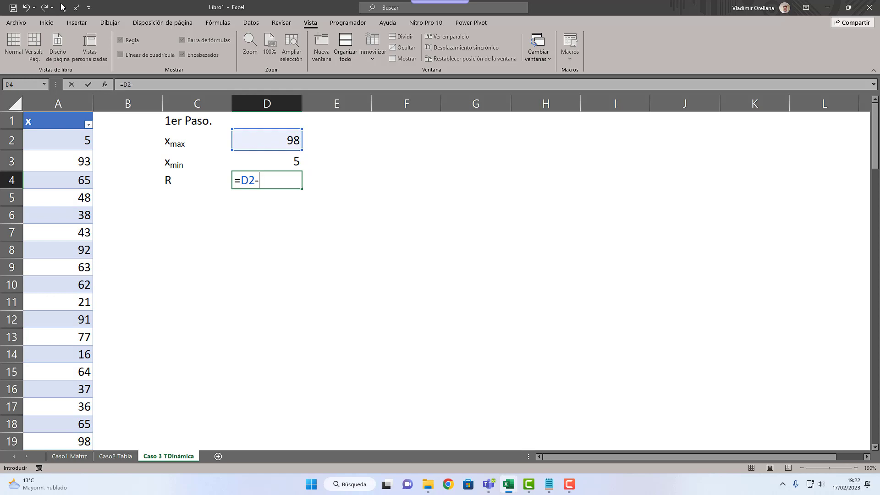
key("Up")
key("Return")
Step: Enter the heading "2do Paso." in C6 and the label n in C7
key("Left")
key("Down")
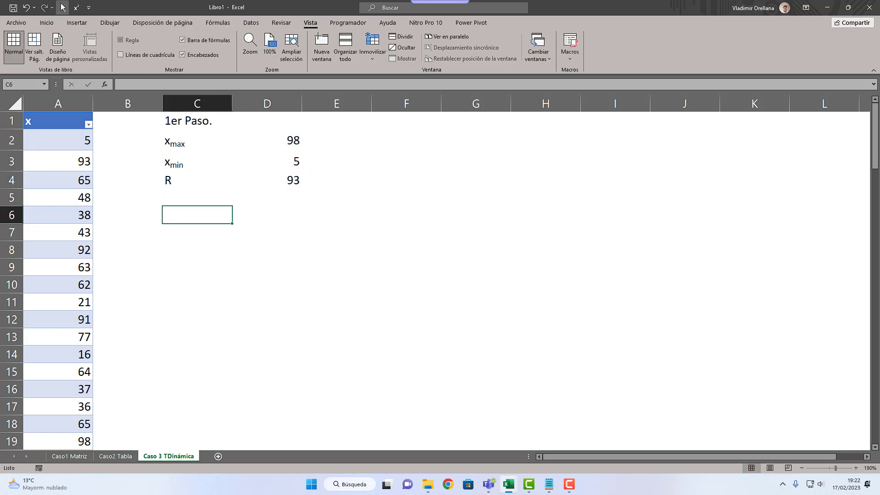
type("2do Paso.")
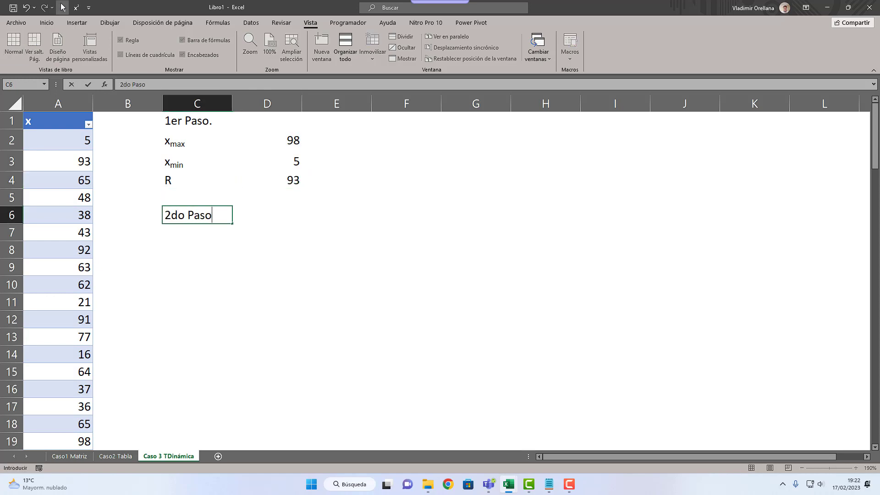
key("Return")
type("n")
key("Return")
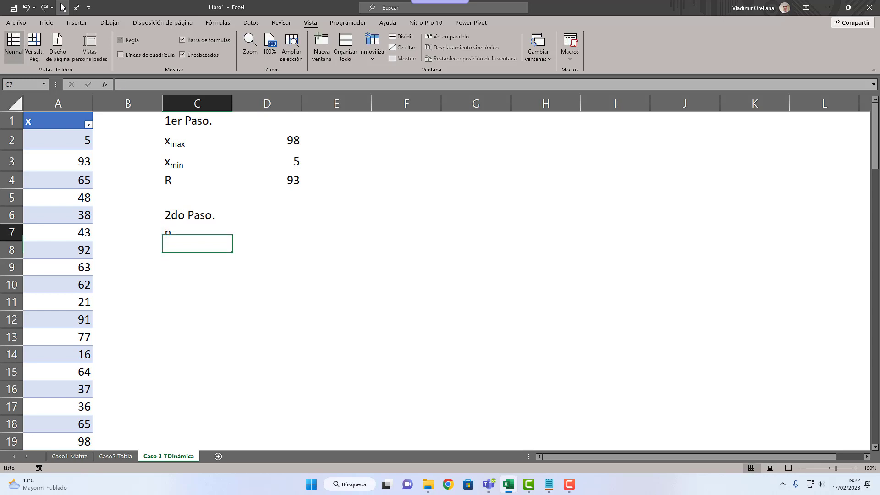
Step: Count the data values for n in D7 with the formula =CONTAR(Var_3[x])
key("Up")
key("Right")
type("=cop")
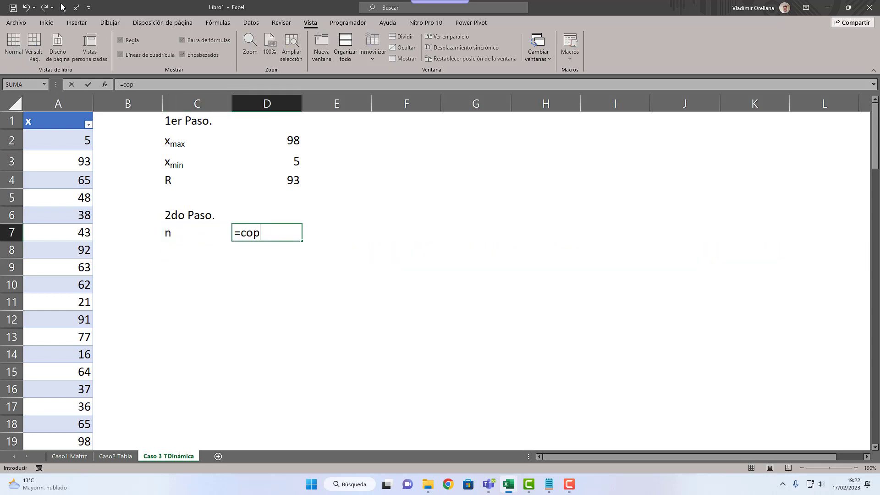
key("BackSpace")
type("ntar(")
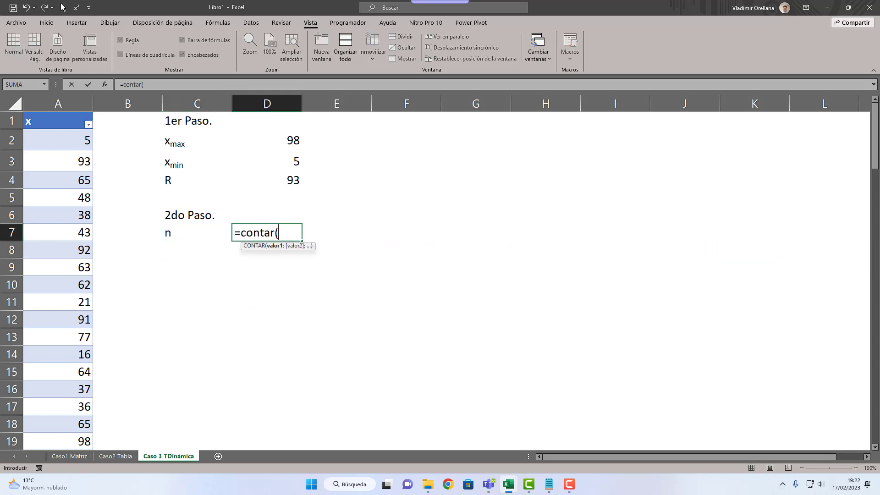
type("var")
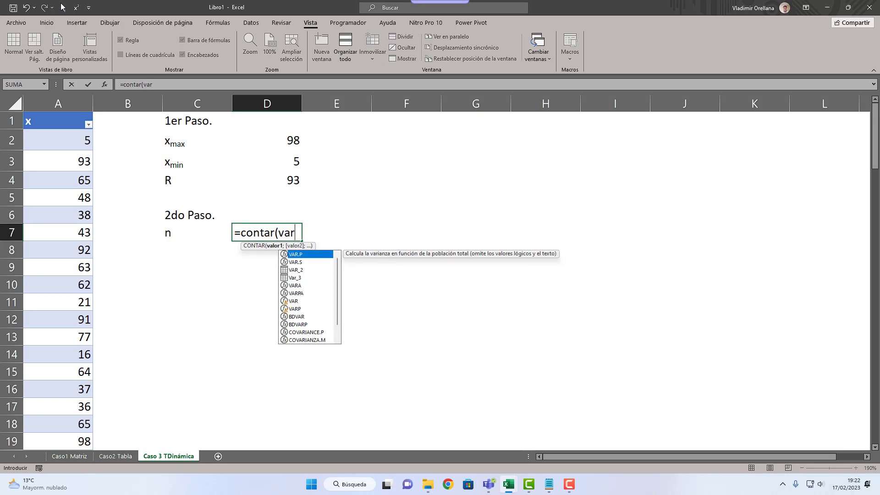
type("_3[")
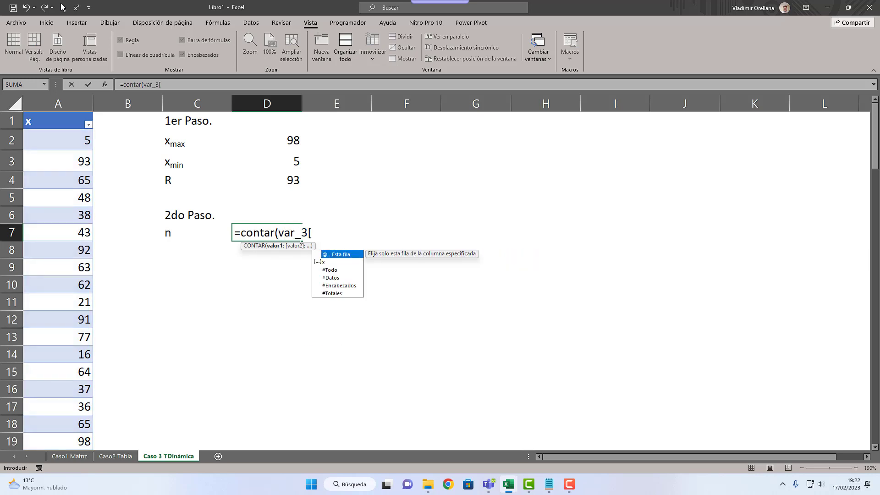
type("x])")
key("Return")
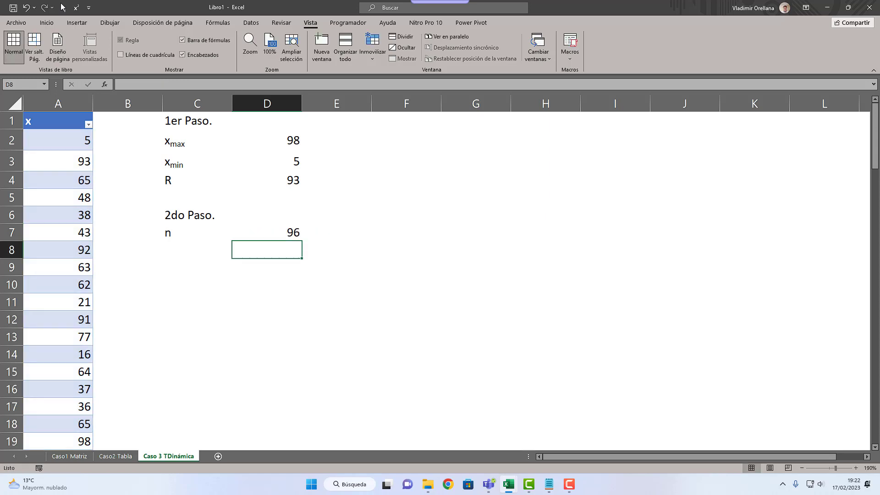
Step: Enter the label K in C8 and calculate it in D8 with the formula =1+LOG(D7;2)
key("Left")
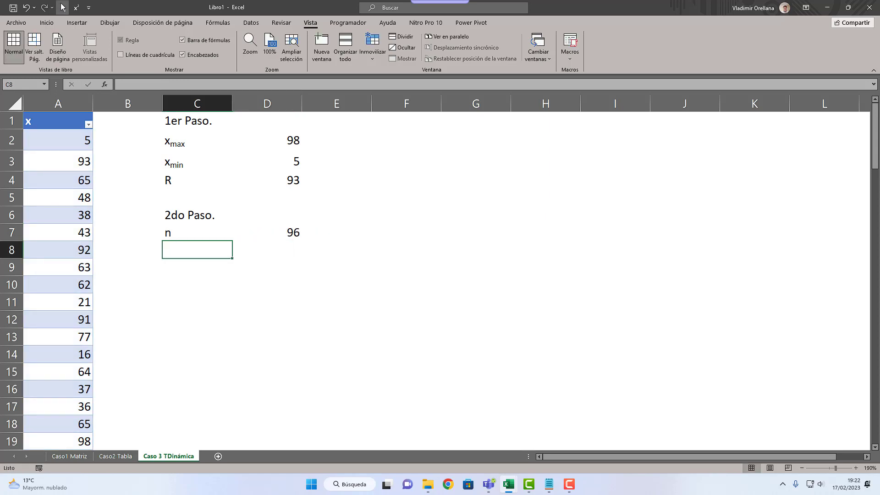
type("K")
key("Return")
key("Up")
key("Right")
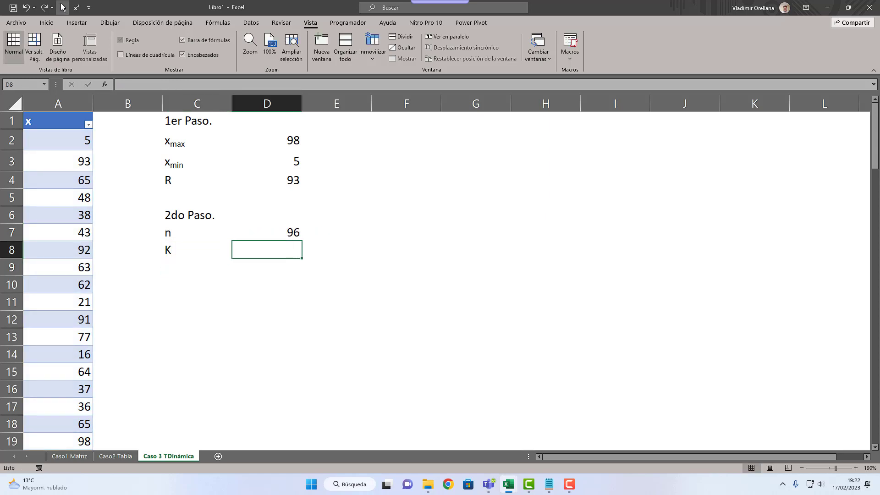
type("=1+LOG(")
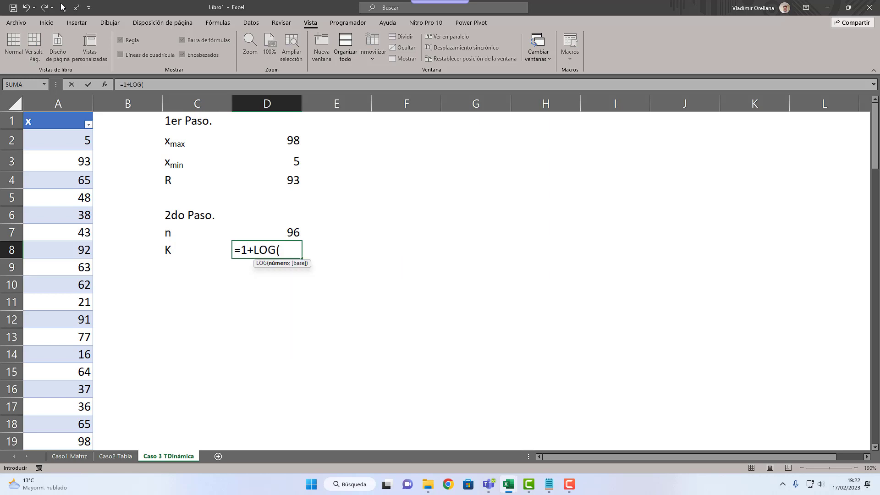
key("Up")
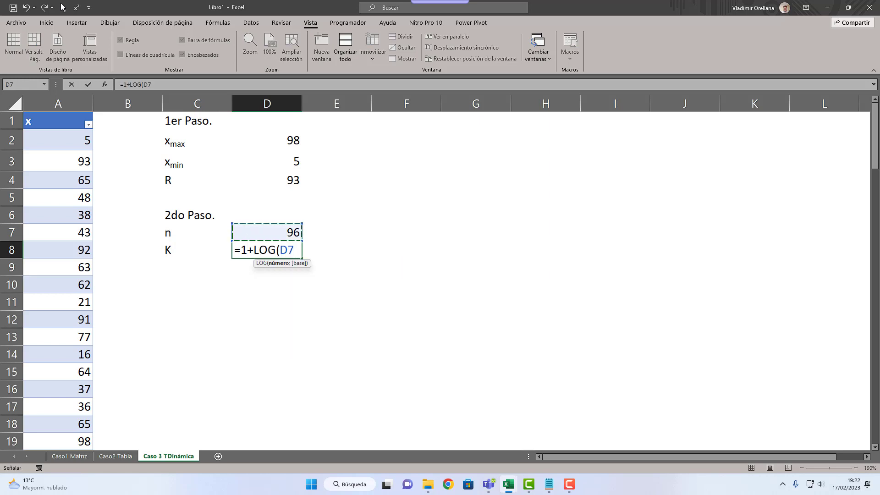
type(";2)")
key("Return")
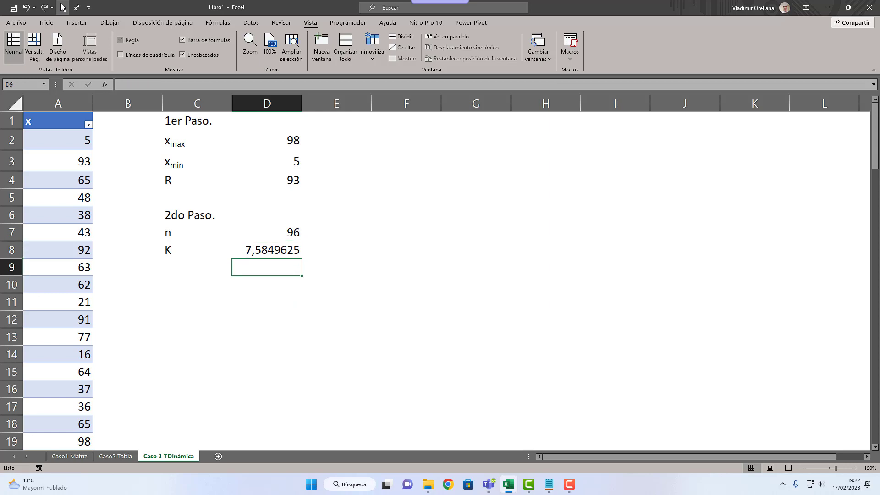
Step: Enter the rounded number of classes, 7, in D9 and label it K in C9
type("7")
key("Return")
key("Left")
key("Up")
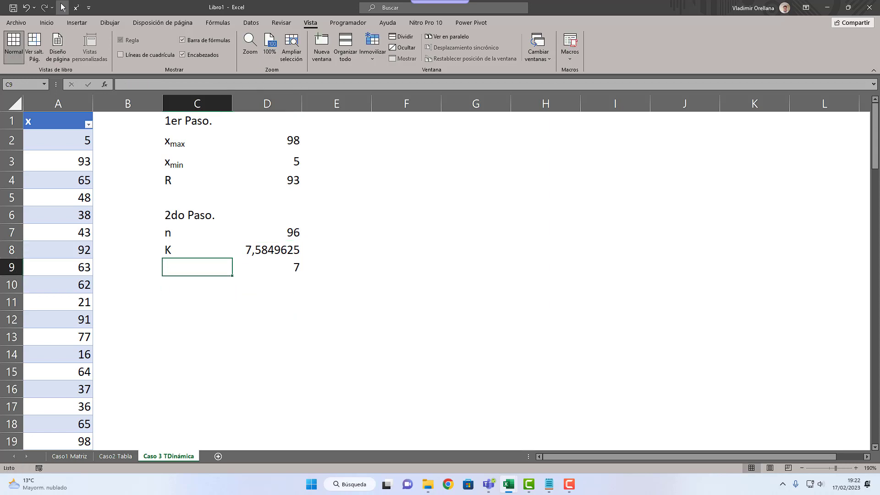
type("K")
key("Return")
Step: Shade the rounded K row, C9:D9, with the light blue fill colour
key("Up")
key("shift+Right")
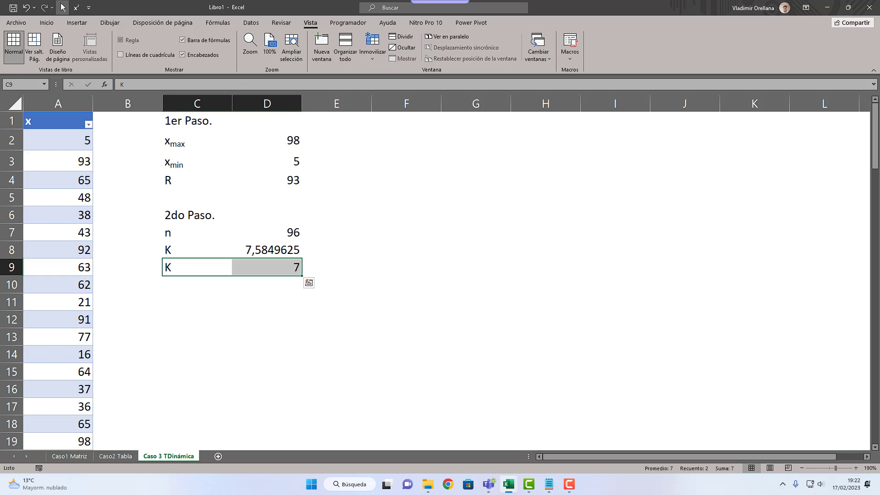
left_click(46, 22)
left_click(150, 54)
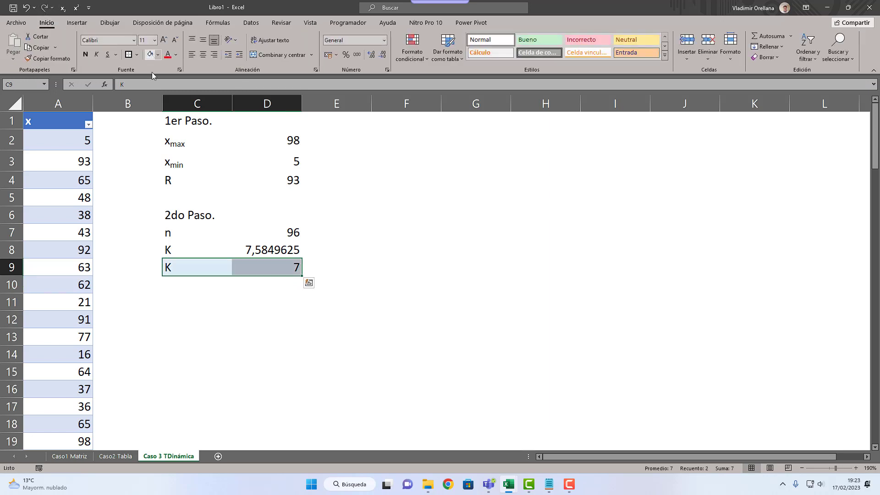
left_click(236, 335)
left_click(255, 251)
left_click(234, 284)
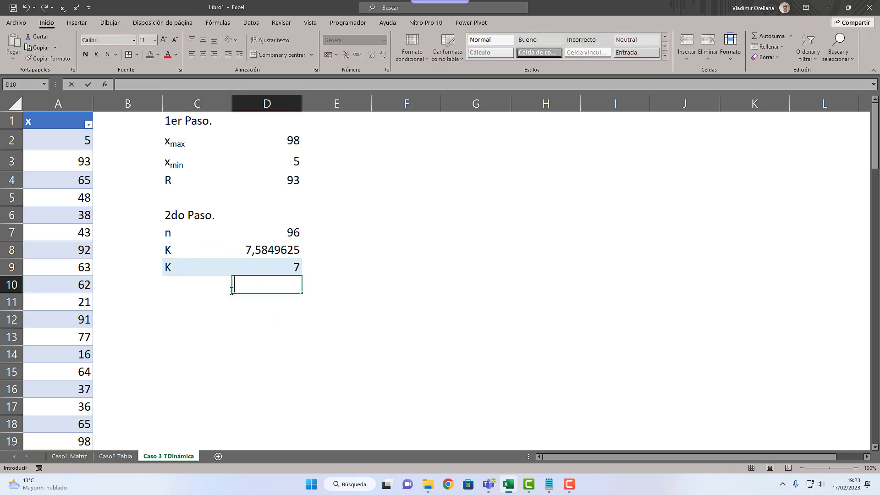
Step: Enter the heading "3er Paso." in C11 and the label A in C12
left_click(183, 297)
type("3ER")
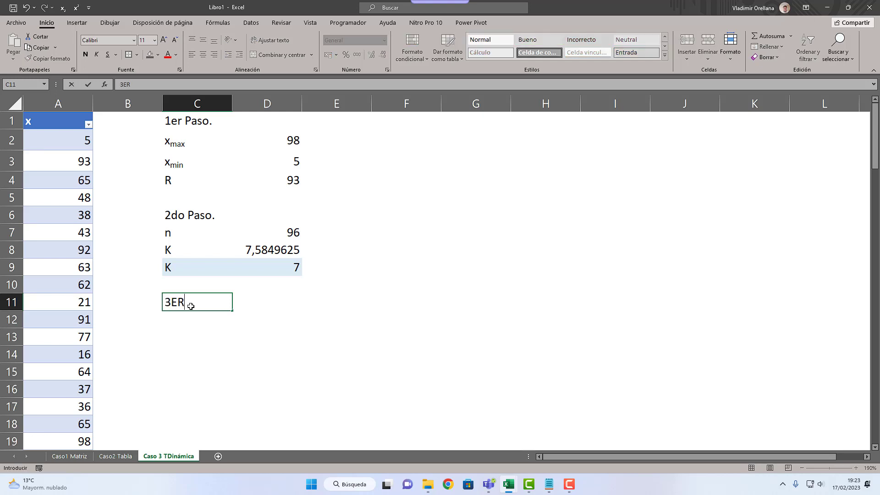
key("BackSpace")
type("r Paso.")
key("Return")
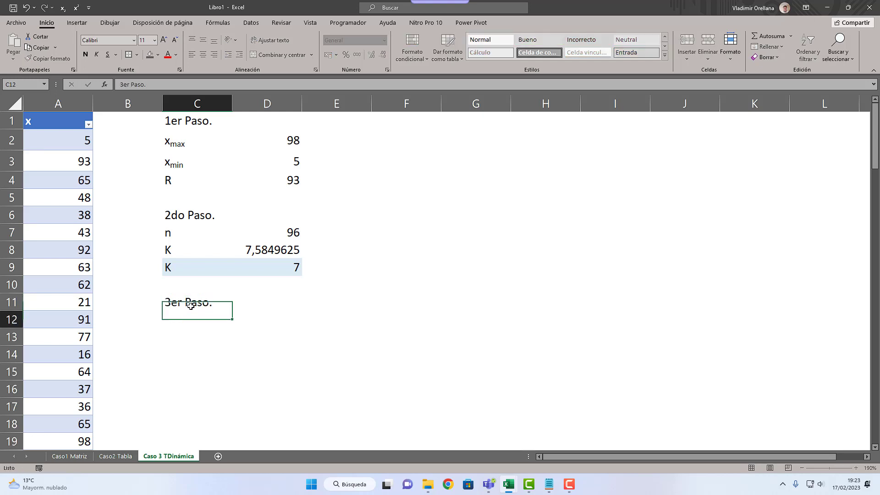
type("A")
key("Tab")
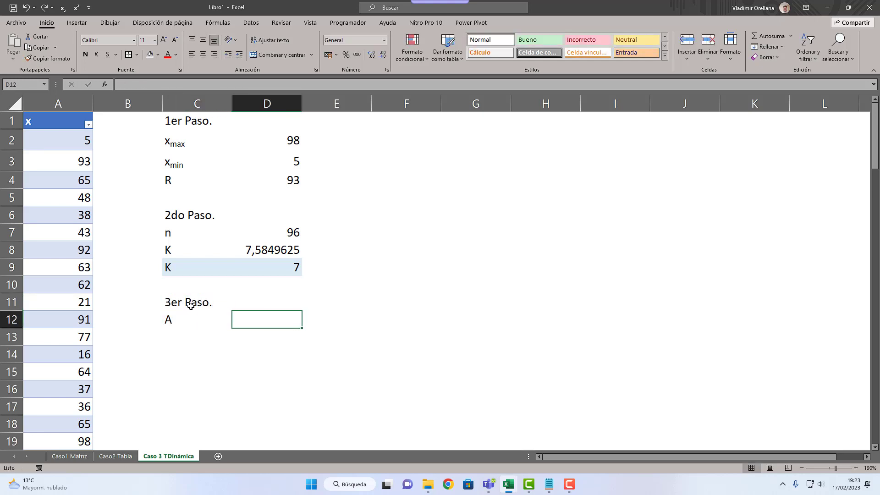
Step: Calculate the class width A in D12 by dividing R by the rounded K, =D4/D9
type("=")
key("Up")
key("Up")
key("Up")
key("Up")
key("Up")
key("Up")
key("Up")
key("Up")
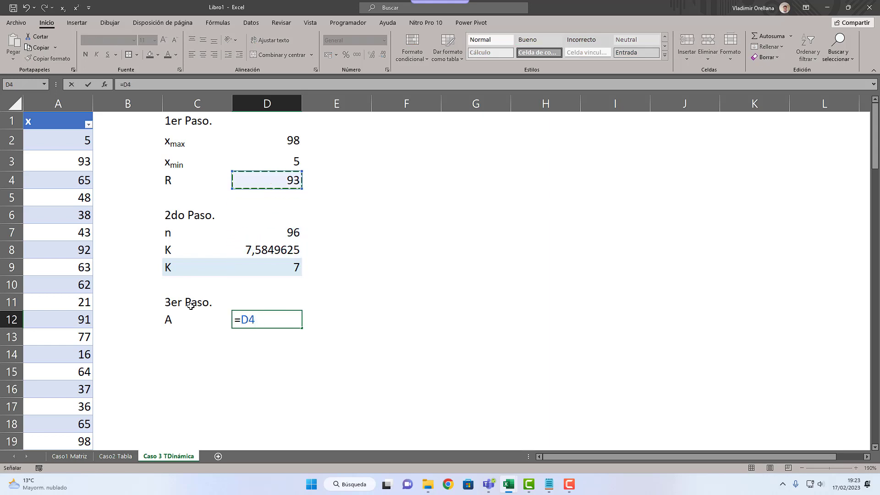
type("/")
key("Up")
key("Up")
key("Up")
key("Return")
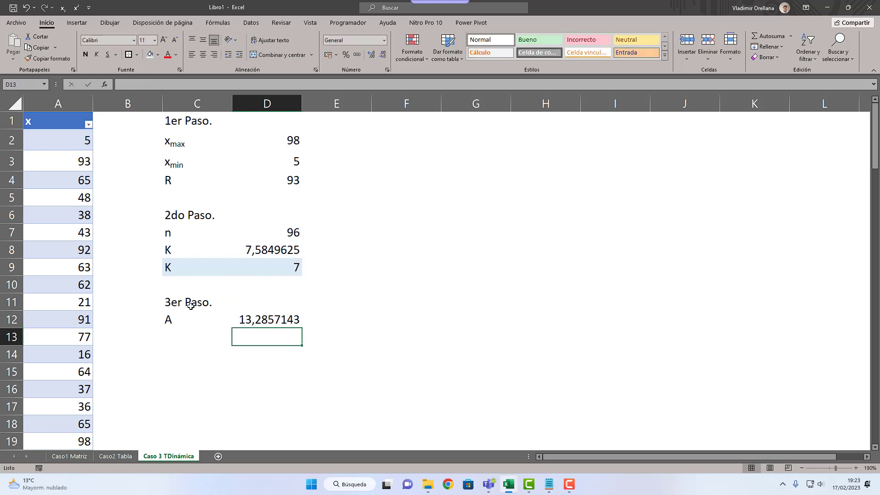
Step: Enter a second label A in C13, below the calculated class width's label
key("Left")
type("A")
key("Return")
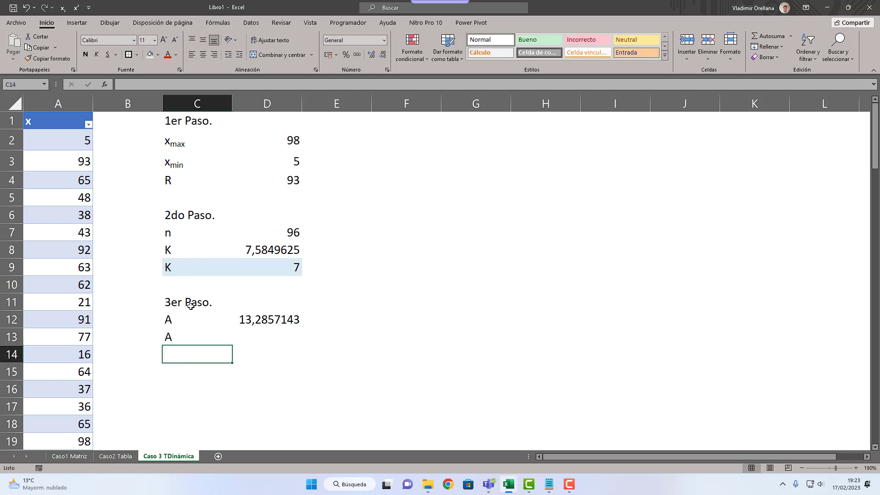
Step: Round the class width A up to a whole number in D13 with =REDONDEAR.MAS(D12;0)
key("Up")
key("Right")
type("=redon")
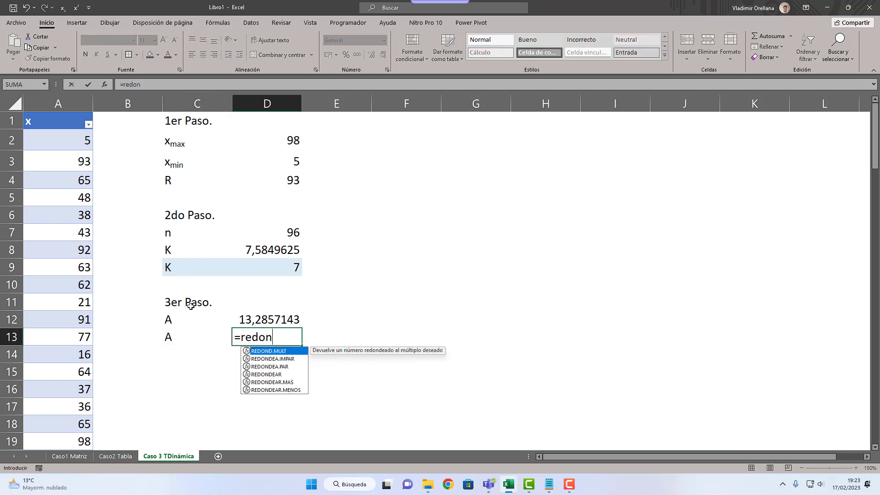
key("Down")
key("Down")
key("Down")
key("Down")
key("Tab")
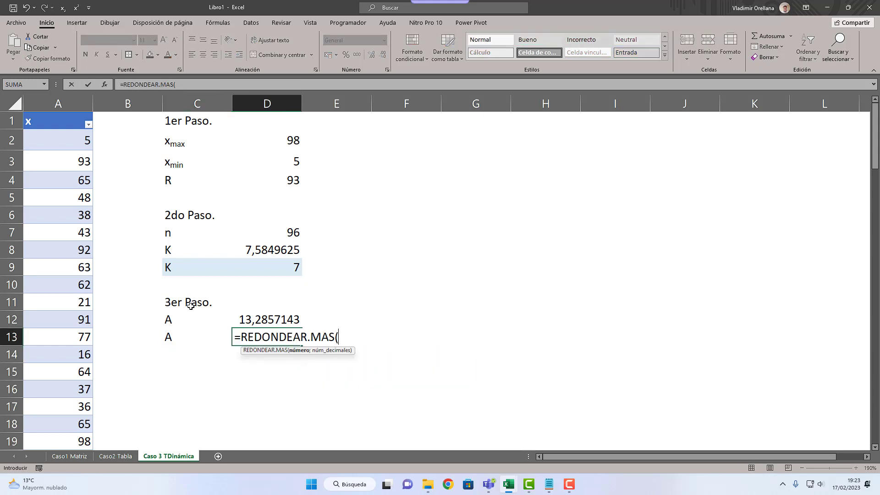
key("Up")
type(";0)")
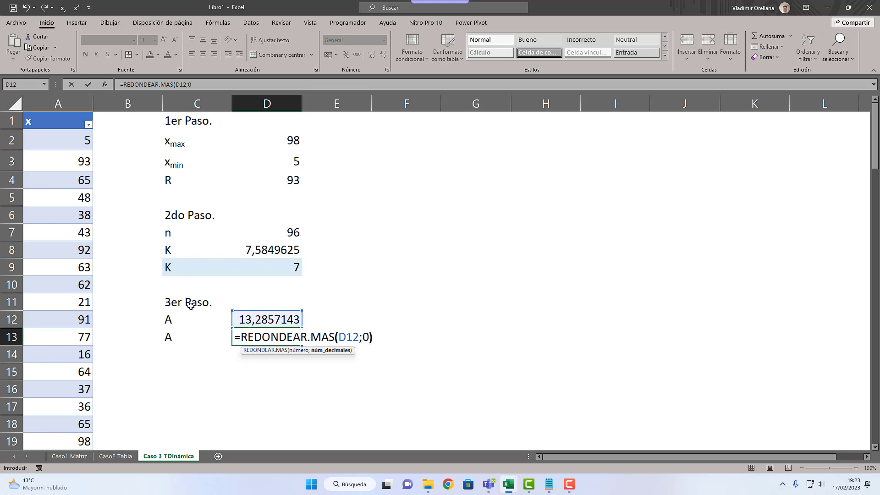
key("Return")
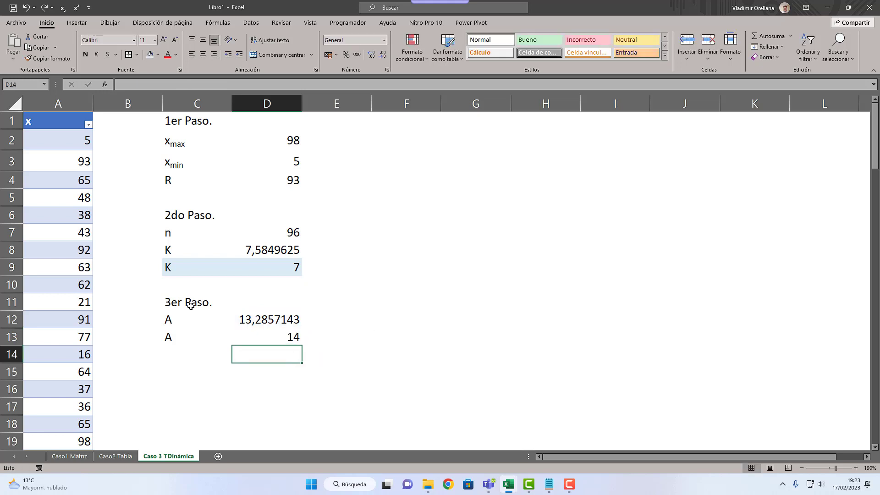
Step: Enter the heading "4to Paso." in C15
left_click(202, 372)
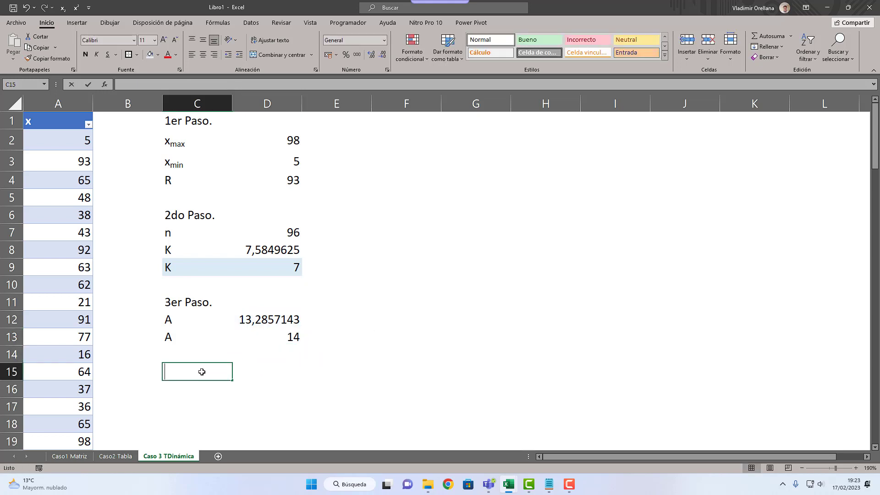
type("4to Paso.")
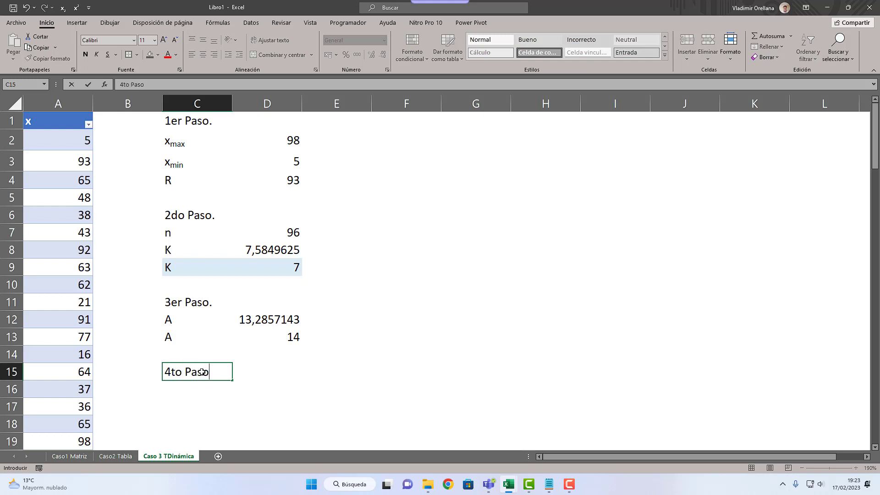
key("Return")
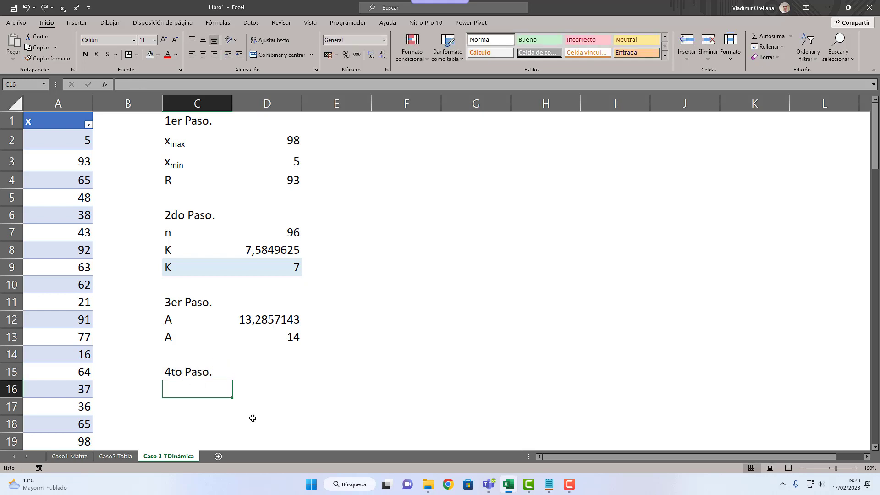
Step: Review the class table under 4to Paso on the Caso2 Tabla sheet and return to Caso 3 TDinámica
scroll(252, 418, "down", 1)
scroll(252, 413, "up", 1)
left_click(116, 456)
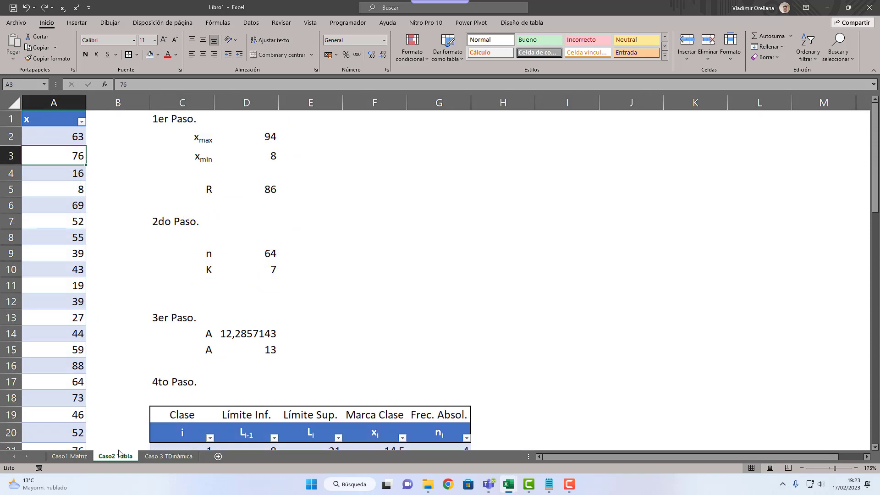
scroll(198, 415, "down", 3)
left_click(153, 457)
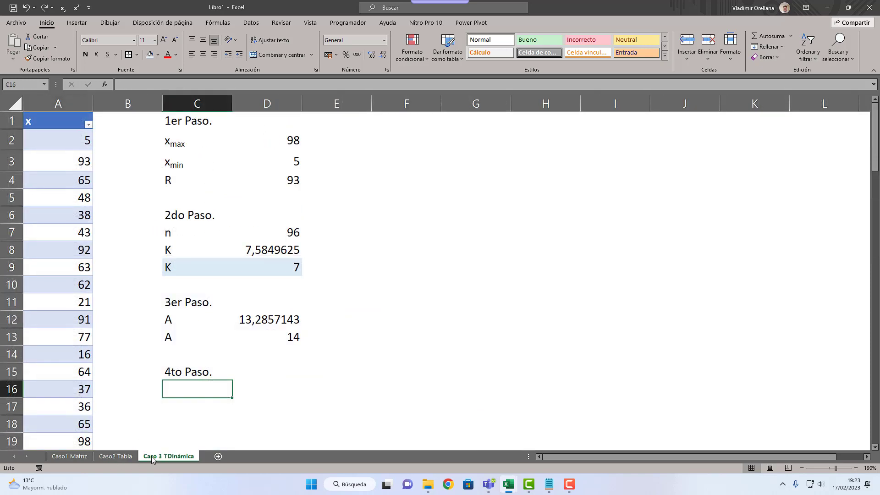
Step: Insert a pivot table from the Var_3 table, placed on the existing Caso 3 TDinámica sheet at F1
left_click(77, 271)
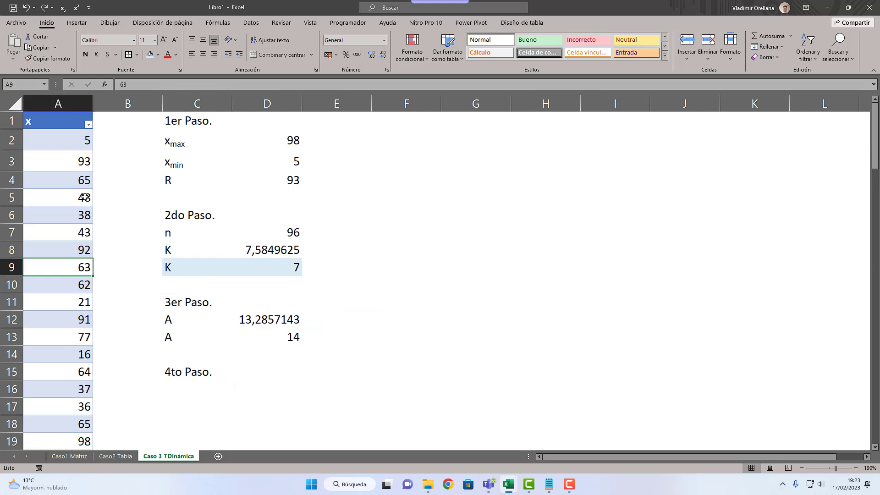
left_click(72, 22)
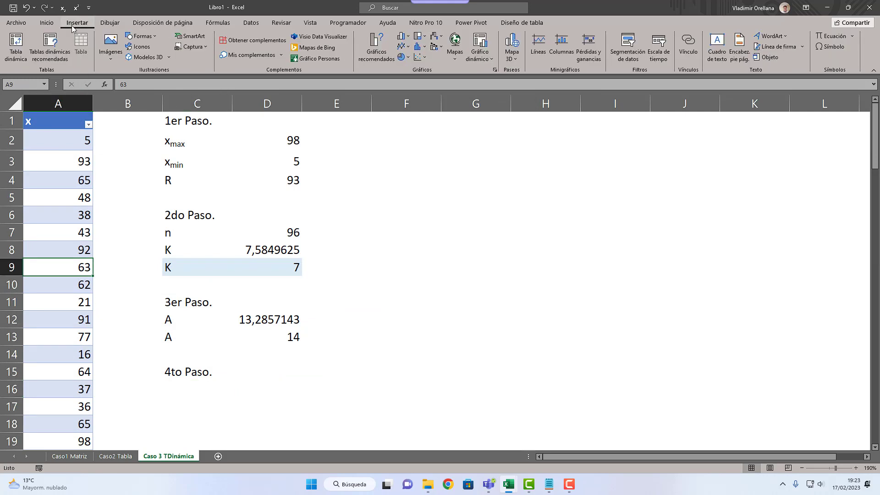
left_click(11, 52)
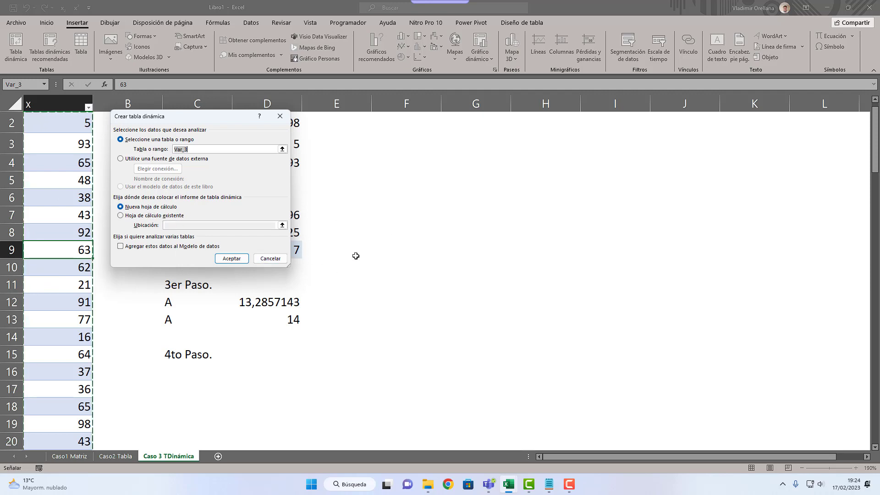
double_click(176, 217)
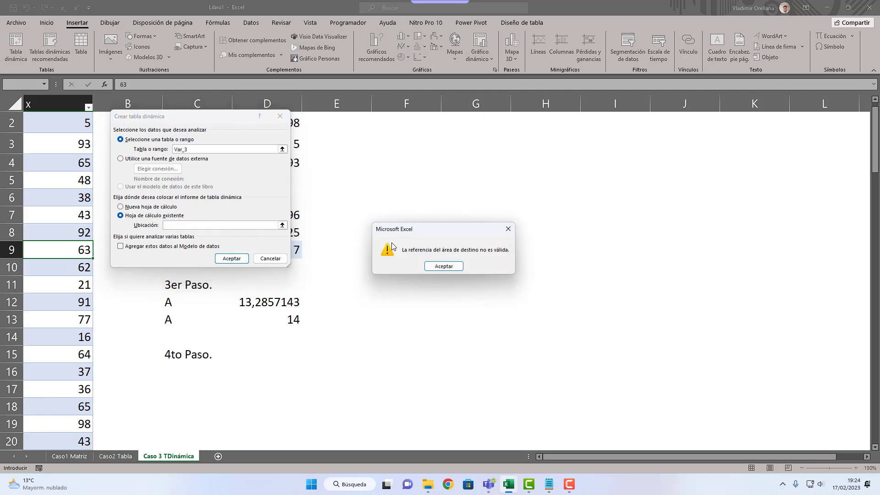
left_click(432, 267)
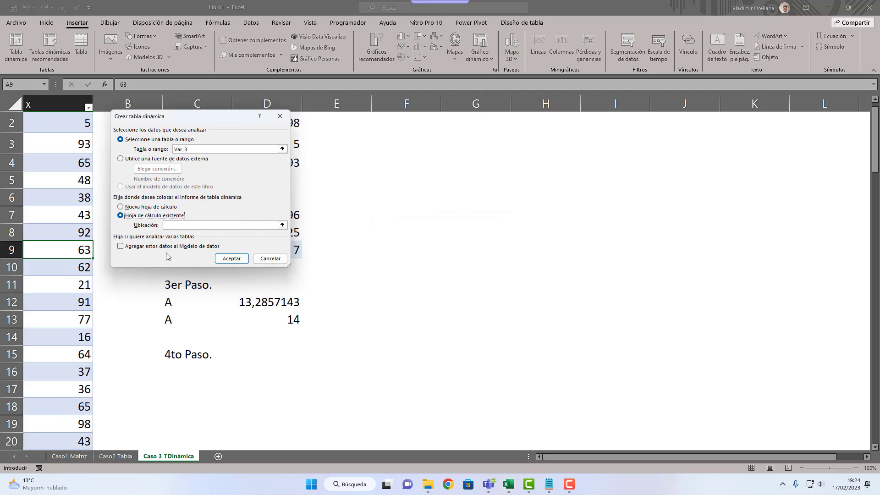
left_click(282, 225)
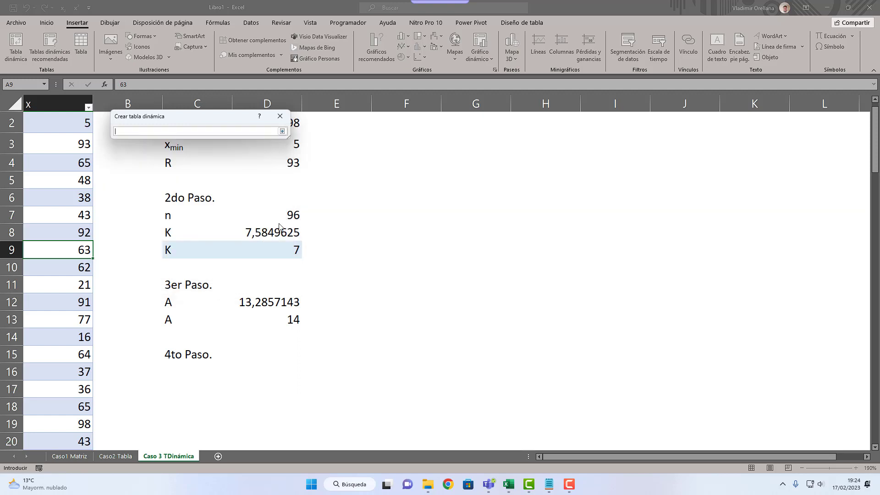
scroll(338, 255, "up", 1)
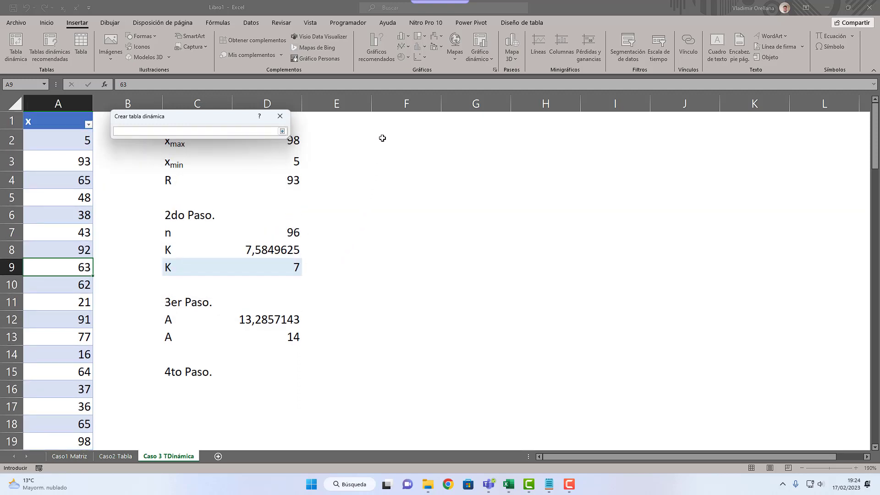
left_click(391, 122)
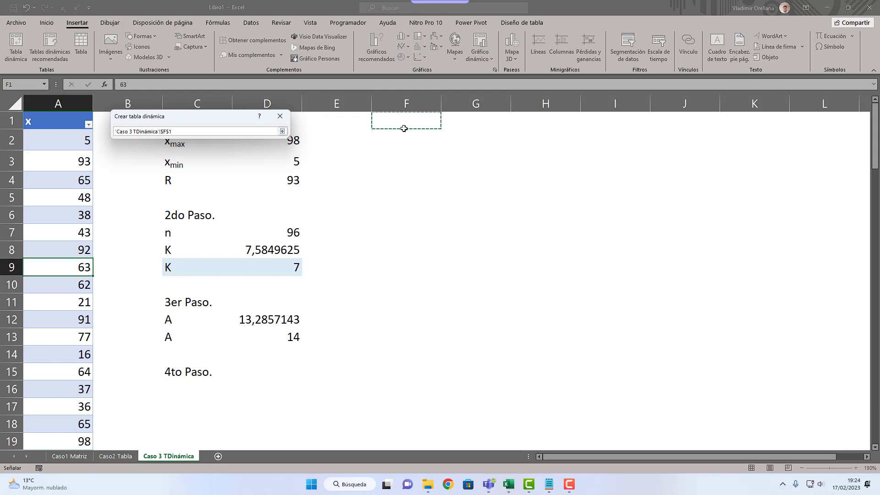
left_click(281, 131)
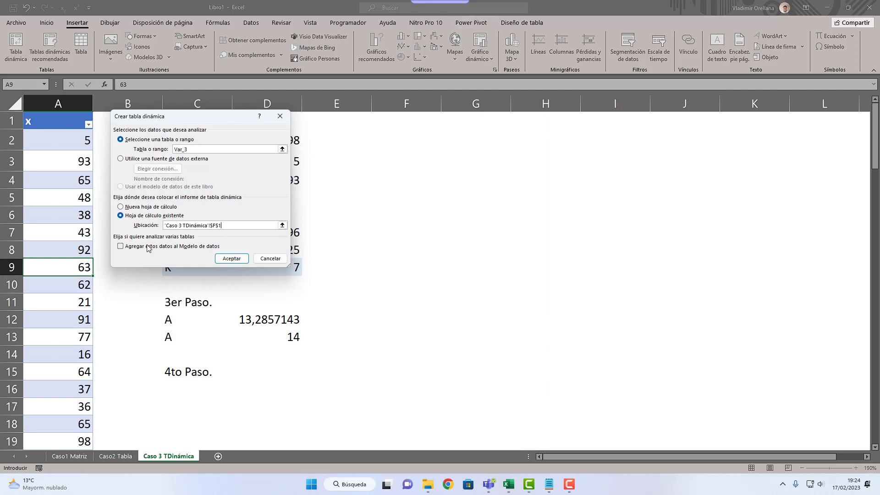
left_click(219, 261)
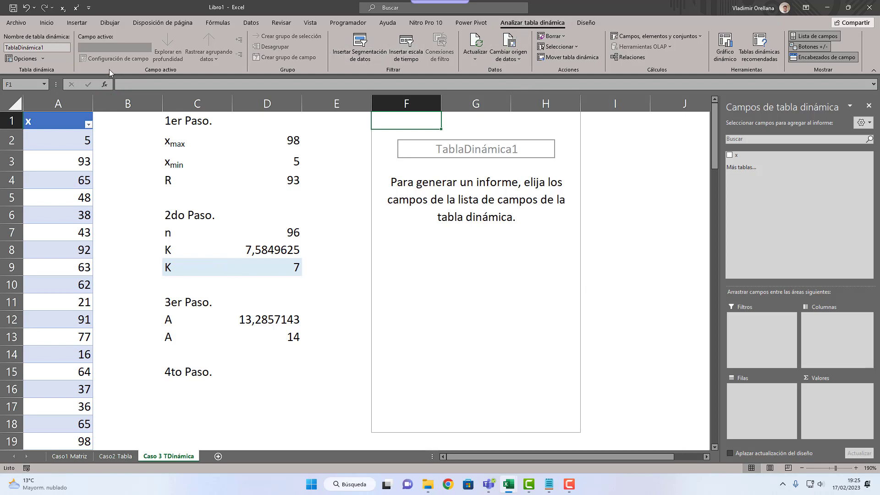
Step: Rename the new pivot table as Res_Var_3
left_click(55, 46)
type("Res_Var_3")
key("Return")
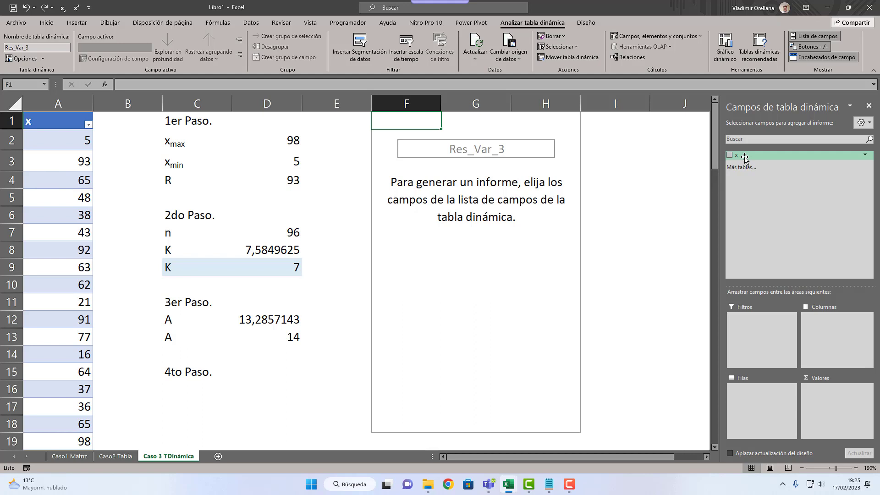
Step: Add the x field to the pivot table's rows and look through the listed values
left_click_drag(745, 158, 745, 395)
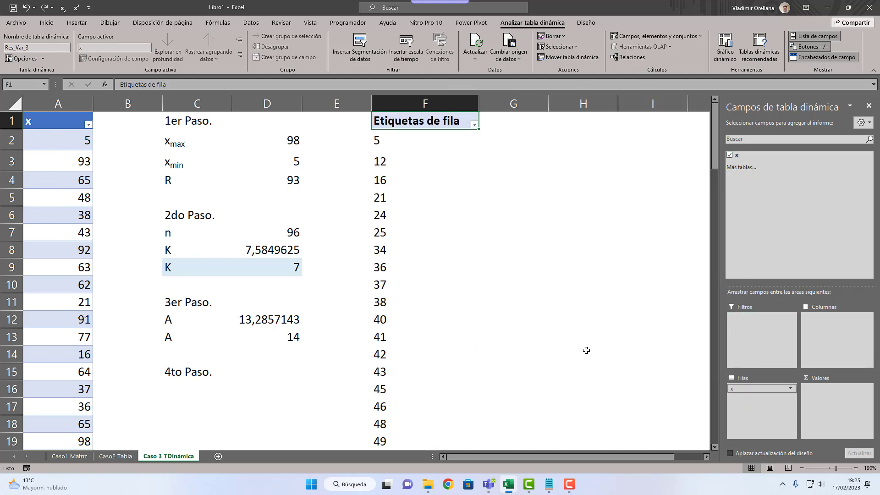
scroll(413, 283, "down", 5)
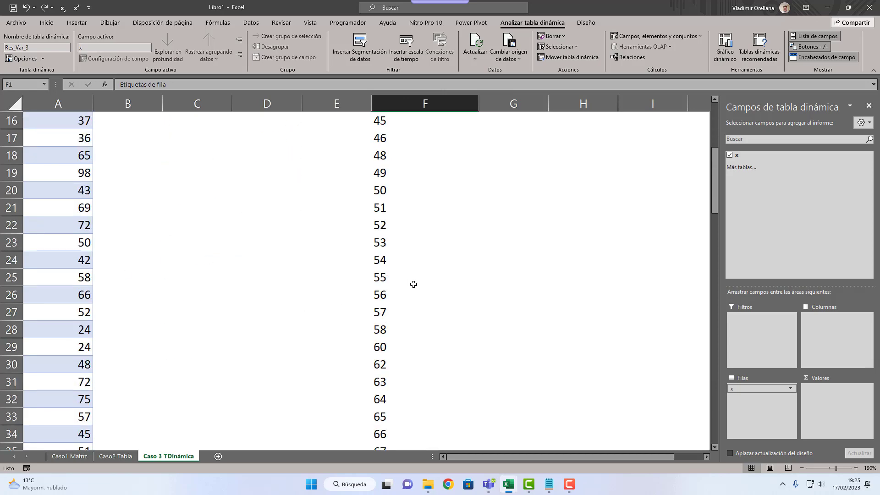
scroll(413, 293, "up", 5)
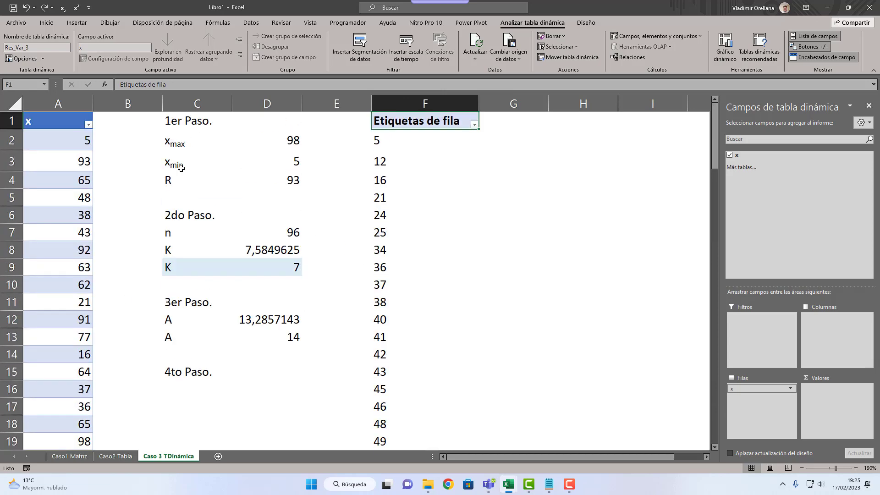
Step: Group the pivot table's x row labels from 5 to 98 in intervals of 14
right_click(393, 218)
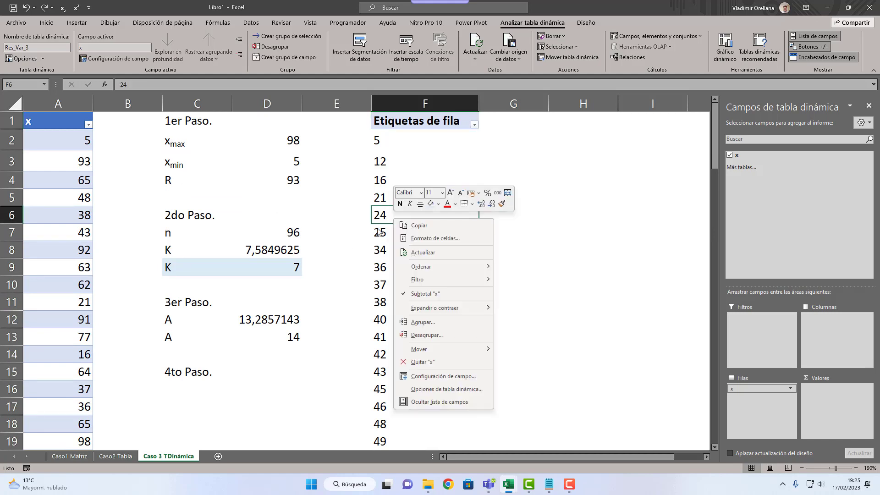
left_click(412, 323)
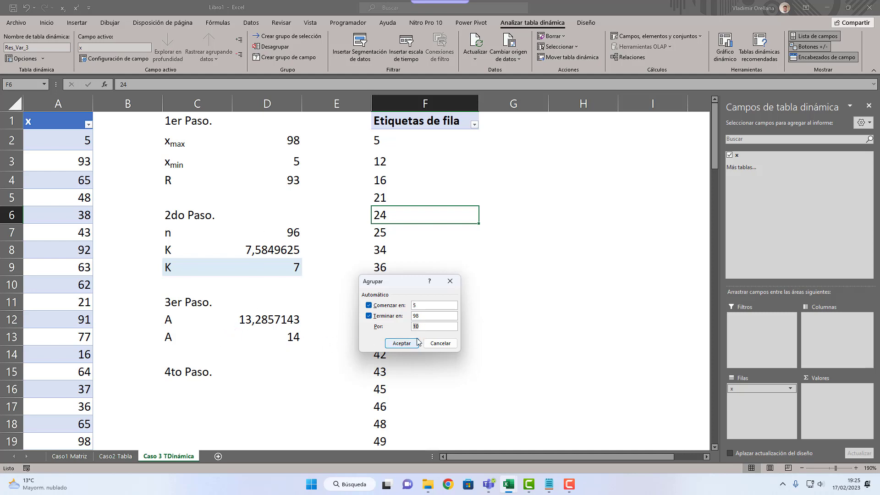
type("14")
left_click(392, 342)
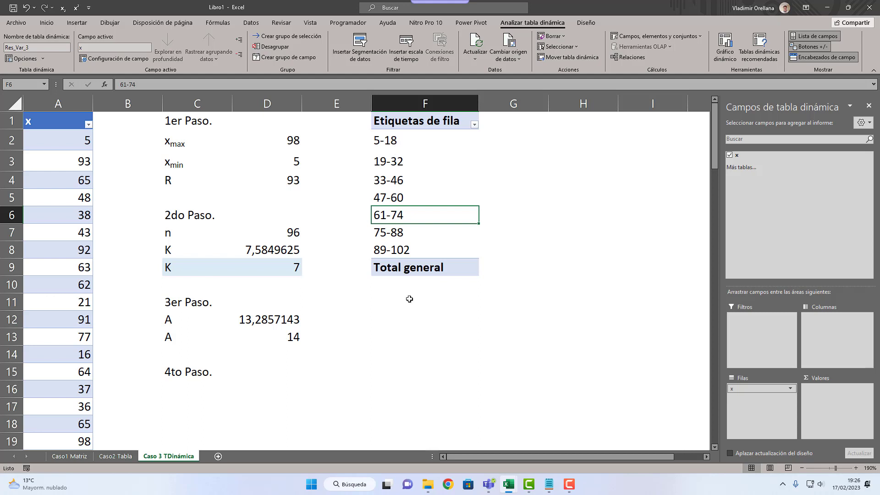
Step: Calculate the minimum plus the class width in F13 with =5+14
left_click(410, 337)
type("=")
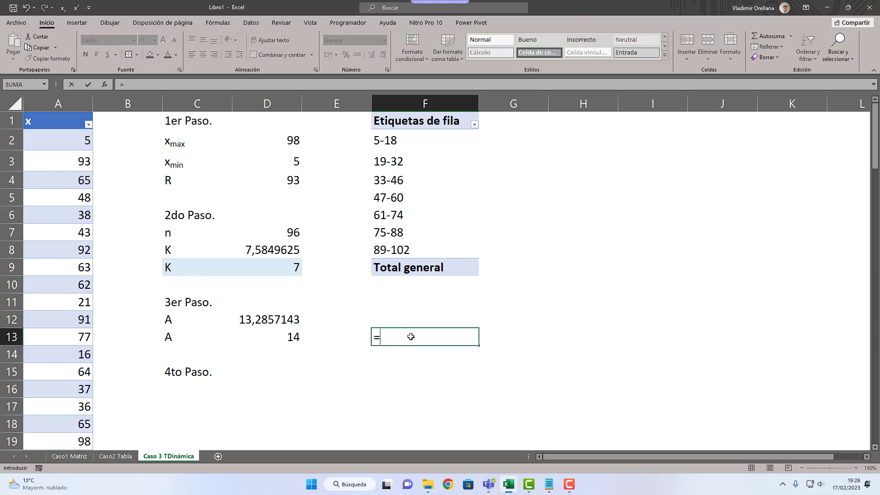
type("5+14")
key("Return")
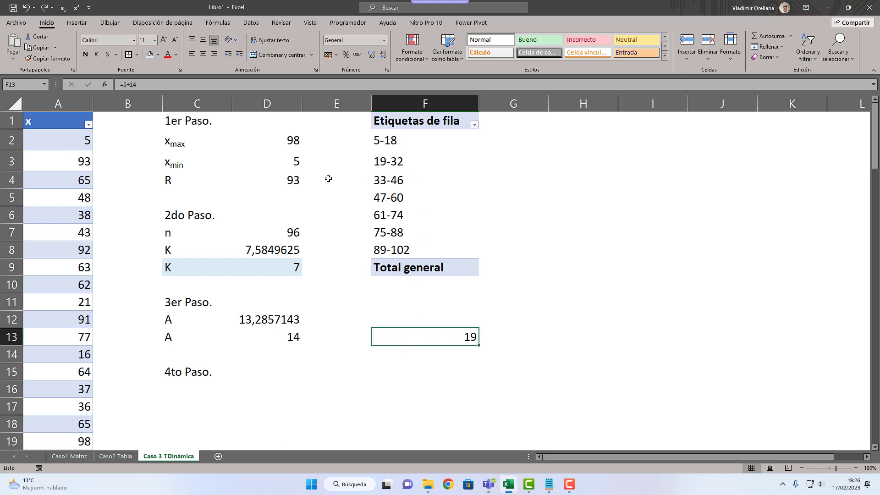
Step: Set the first x value in A2 to 5,000001 and refresh the pivot table
left_click(74, 145)
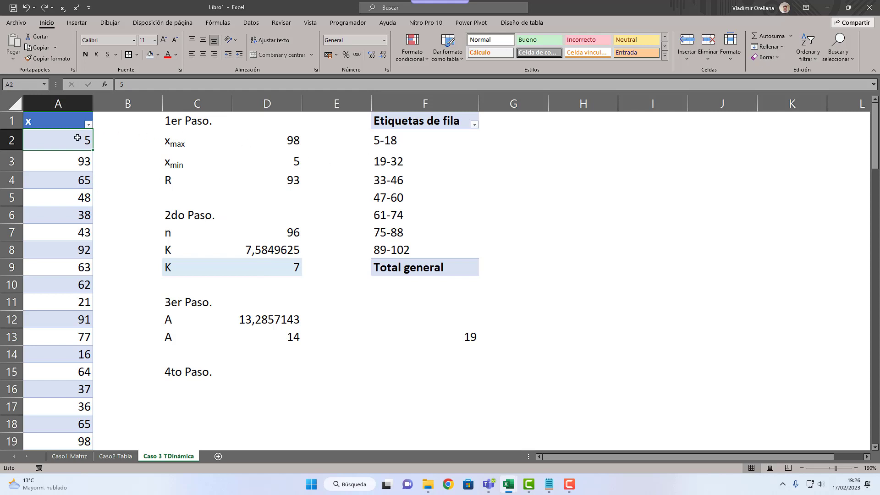
type("5,000001")
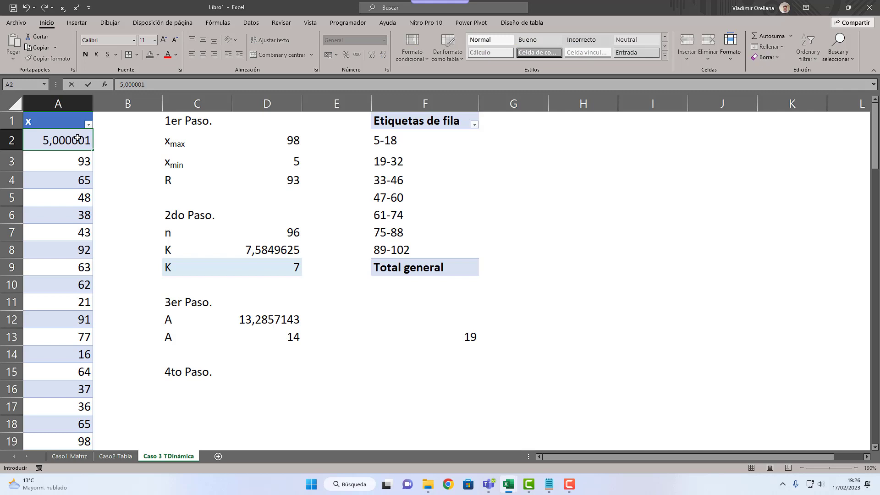
key("Return")
left_click(78, 138)
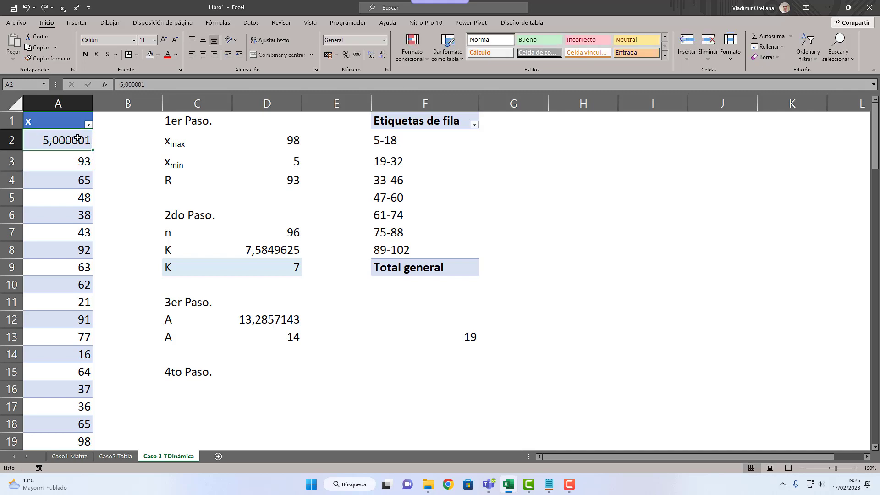
right_click(448, 152)
left_click(453, 196)
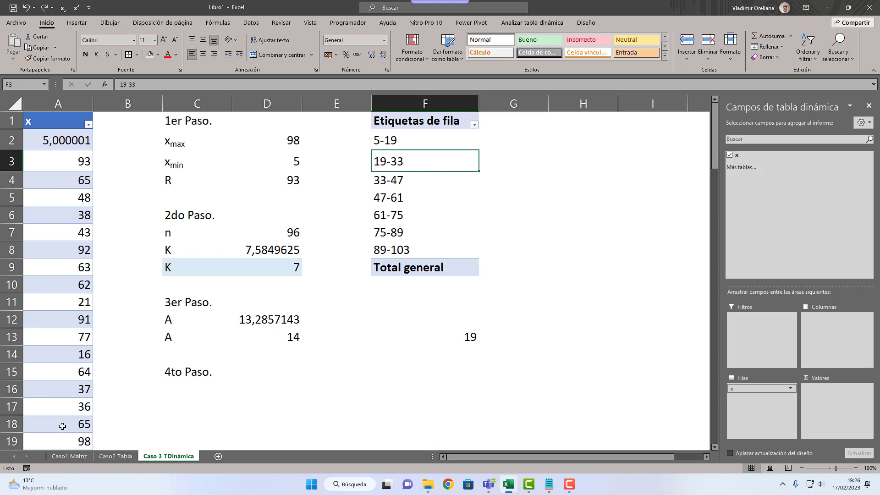
Step: Restore the first x value in A2 to 5, refresh the pivot table and select F13
left_click(64, 145)
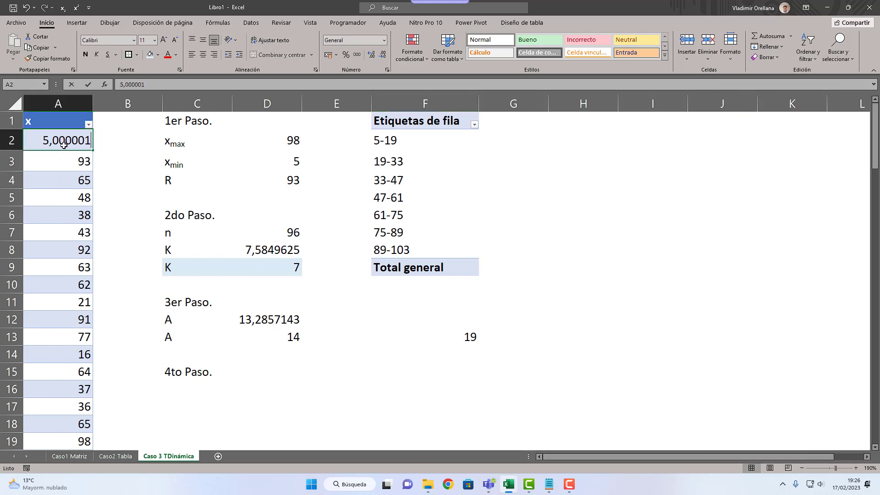
key("Escape")
right_click(423, 163)
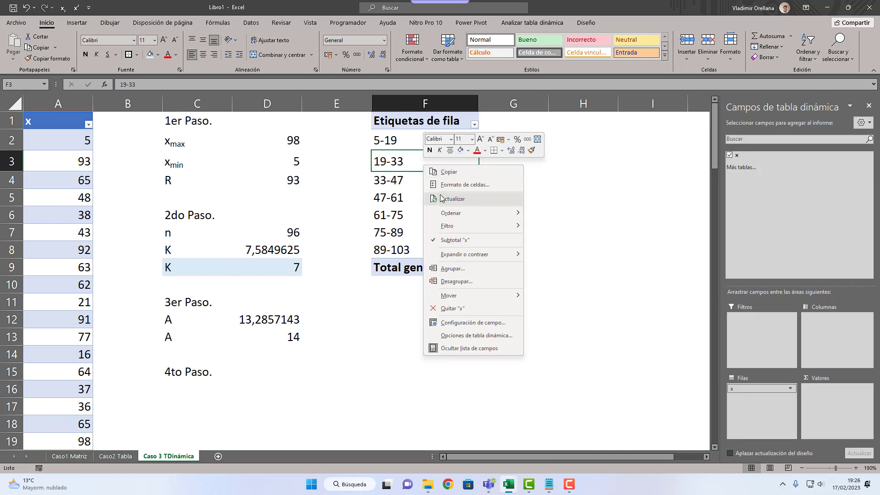
left_click(442, 198)
left_click(457, 338)
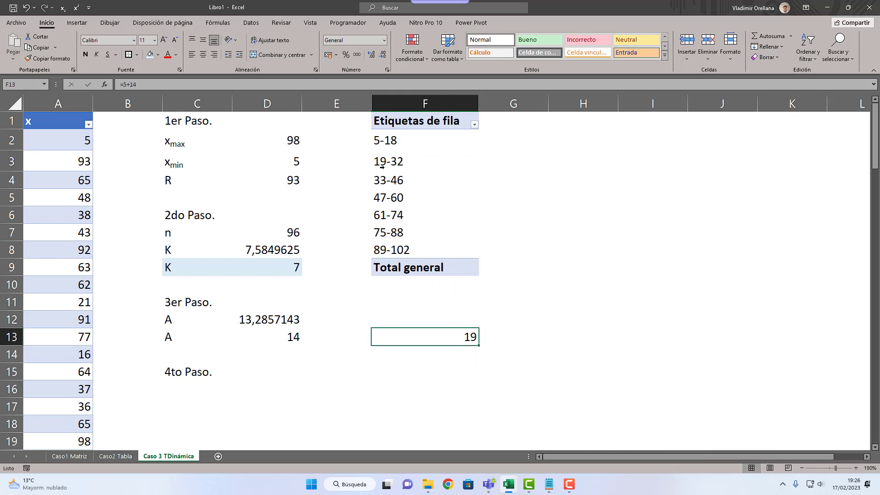
Step: Clear the check formula in F13 and add x to the pivot table's values as Cuenta de x
left_click(416, 198)
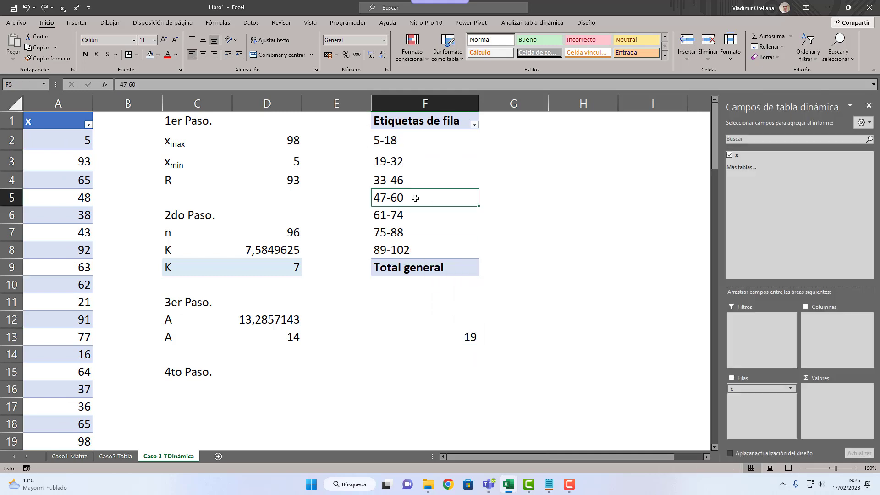
left_click(455, 317)
left_click(457, 334)
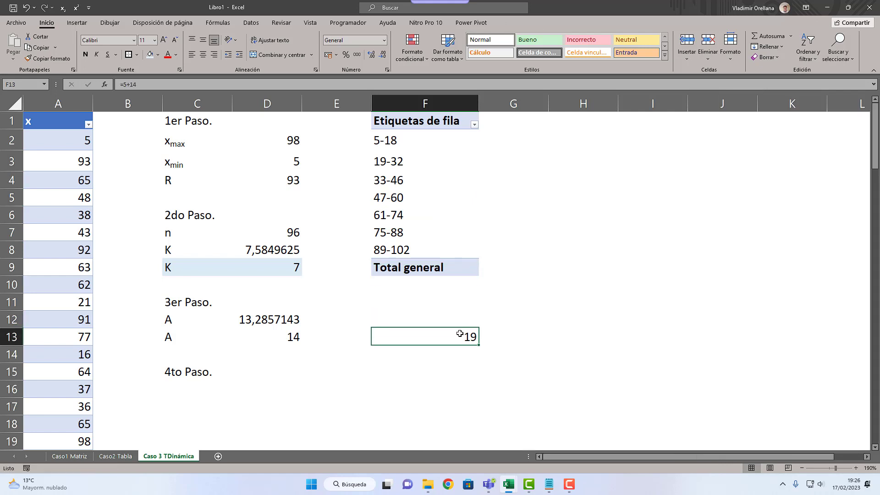
left_click(427, 217)
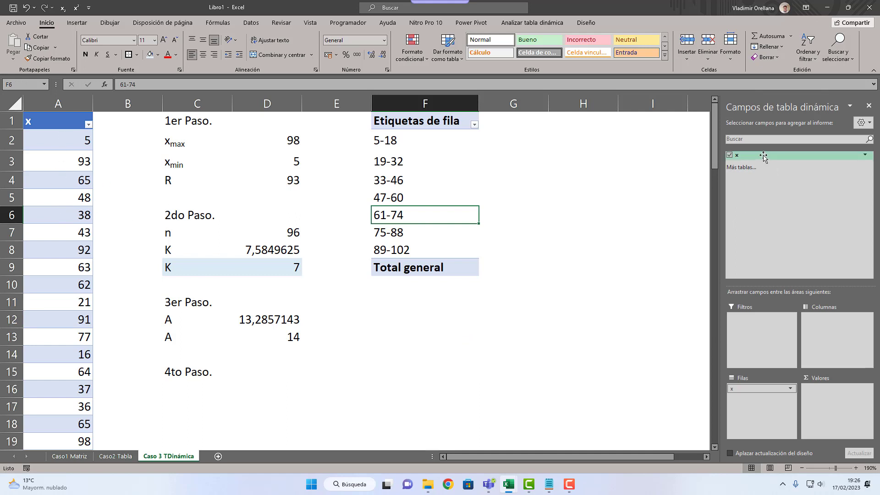
left_click_drag(763, 155, 835, 396)
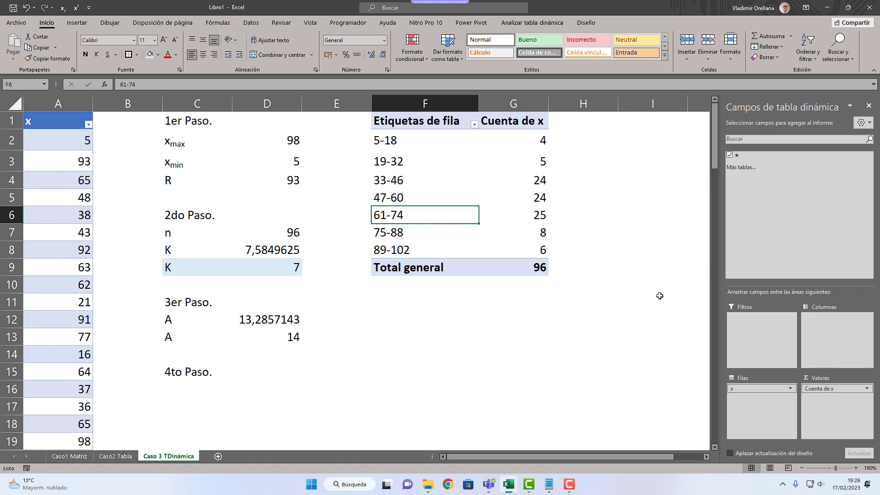
Step: Summarize the pivot table's x value field by Suma
left_click(817, 389)
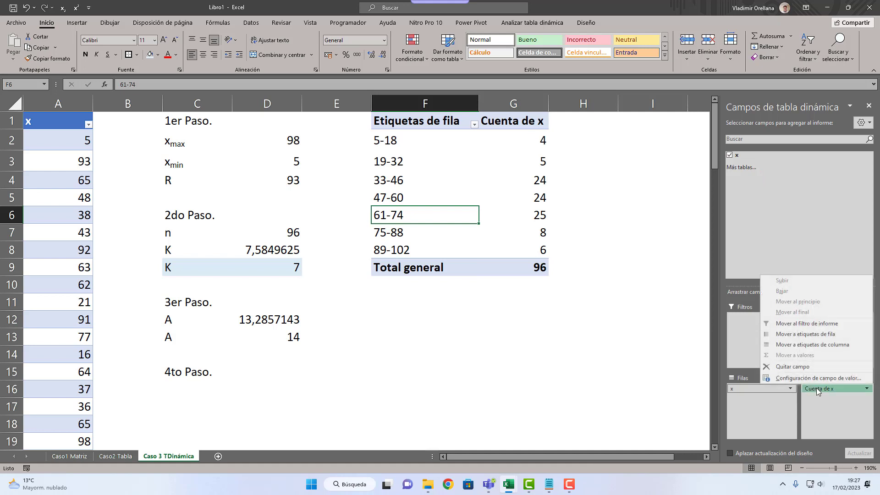
left_click(786, 378)
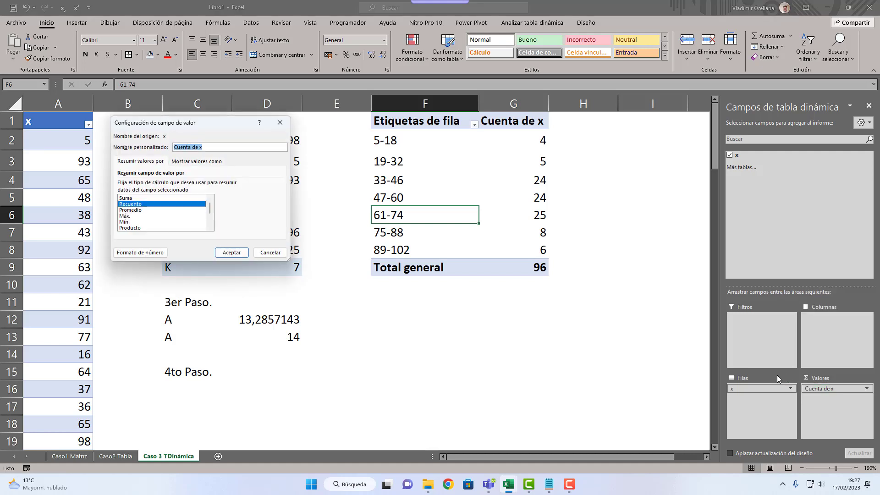
left_click(127, 200)
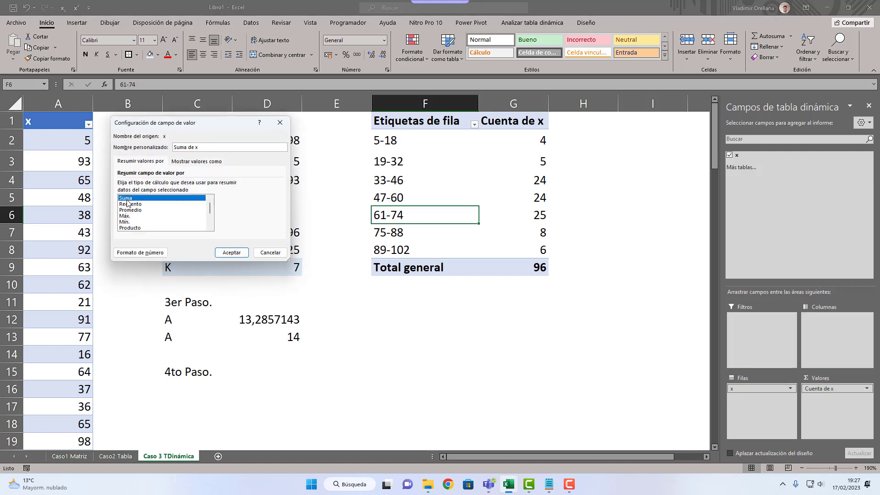
left_click(130, 204)
left_click(133, 198)
left_click(229, 254)
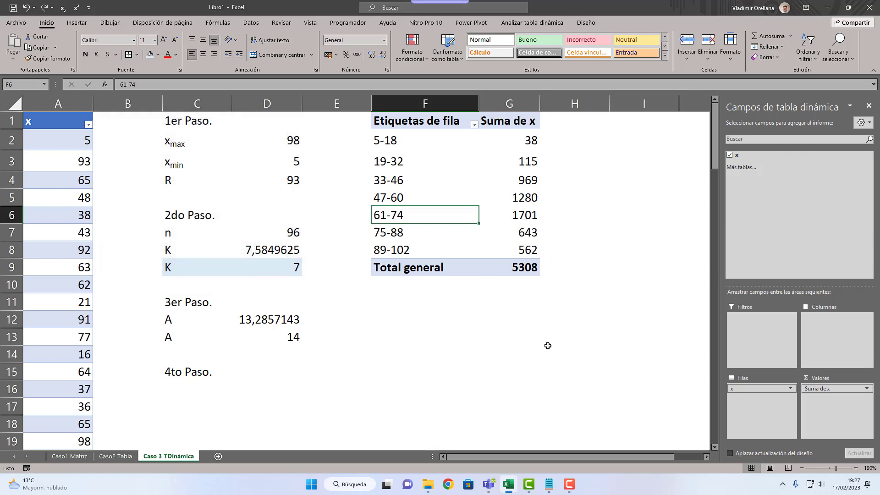
Step: Set the pivot table's x value field back to Recuento
left_click(817, 388)
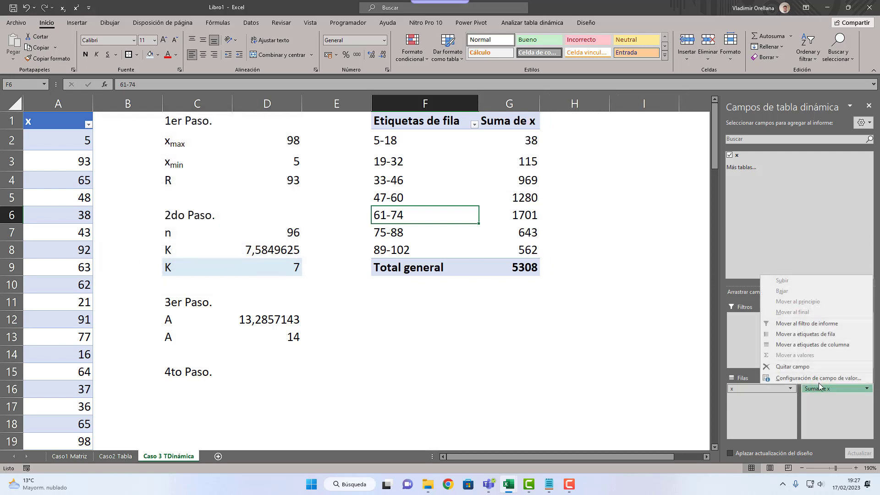
left_click(819, 386)
left_click(149, 204)
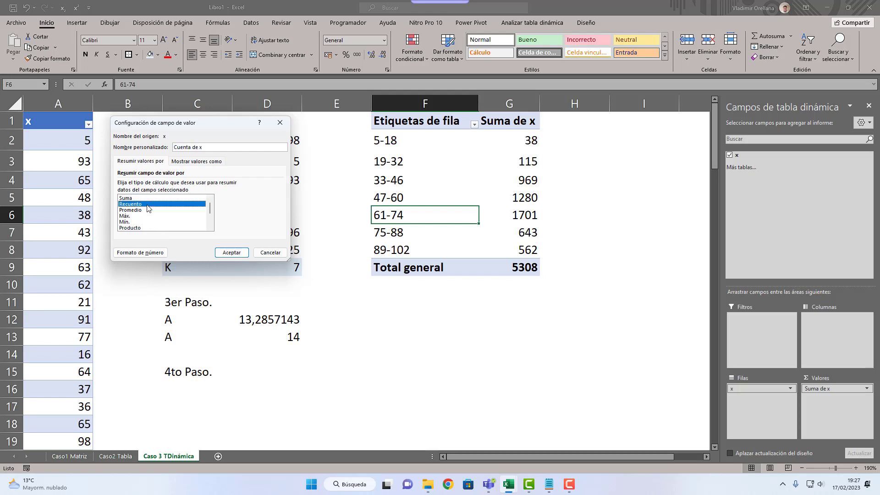
left_click(236, 253)
left_click(510, 320)
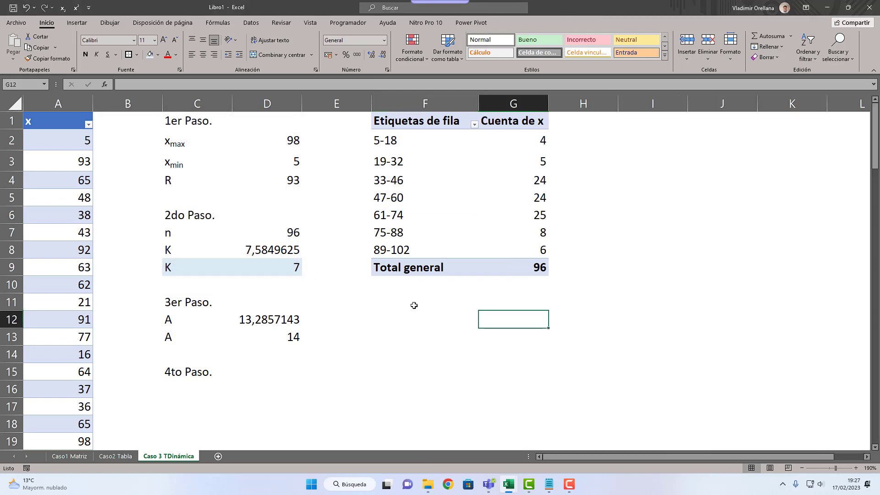
Step: Copy the two-row frequency table header, Clase through Frec. Absol., from an earlier case sheet into C16 under 4to Paso
left_click(208, 389)
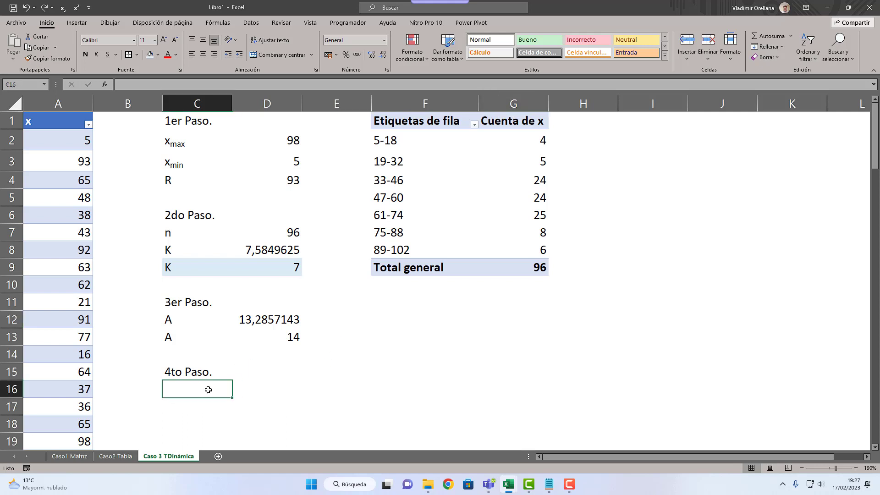
left_click(89, 457)
left_click_drag(175, 280, 426, 299)
key("ctrl+c")
left_click(193, 456)
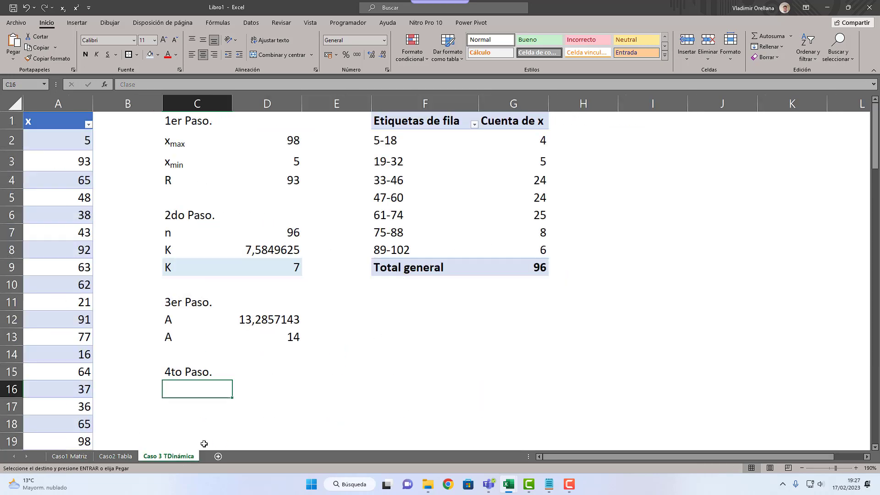
key("ctrl+v")
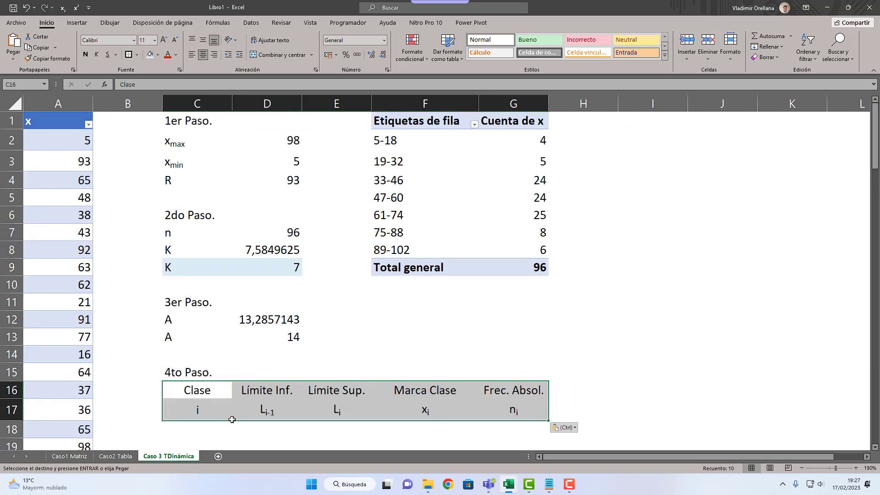
Step: Number the classes 1 to 7 in C18:C24
left_click(215, 427)
type("1 2 ")
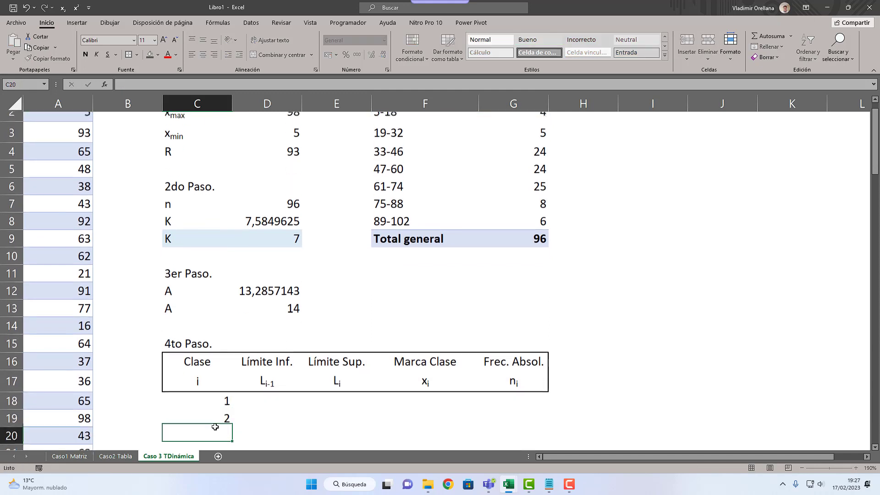
type("3 4 5 6")
key("Return")
type("7")
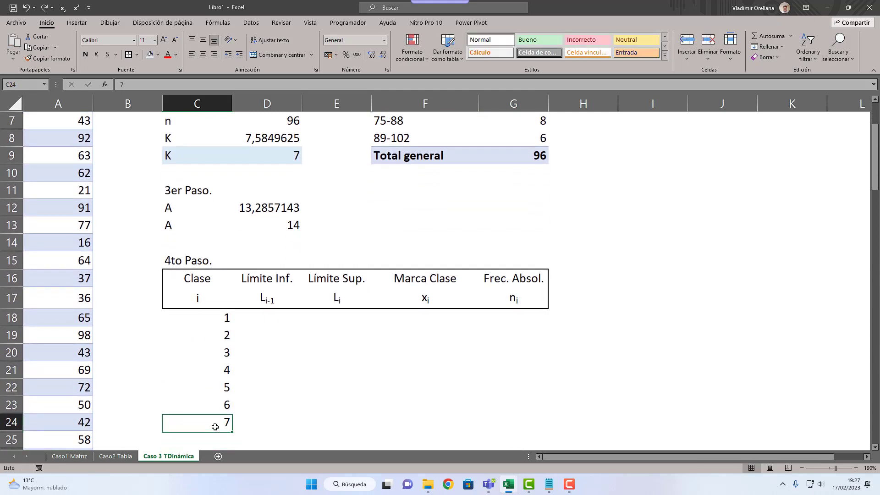
Step: Enter 5 as the first class's lower limit in D18
key("Up")
key("Up")
key("Up")
key("Up")
key("Right")
key("Up")
key("Up")
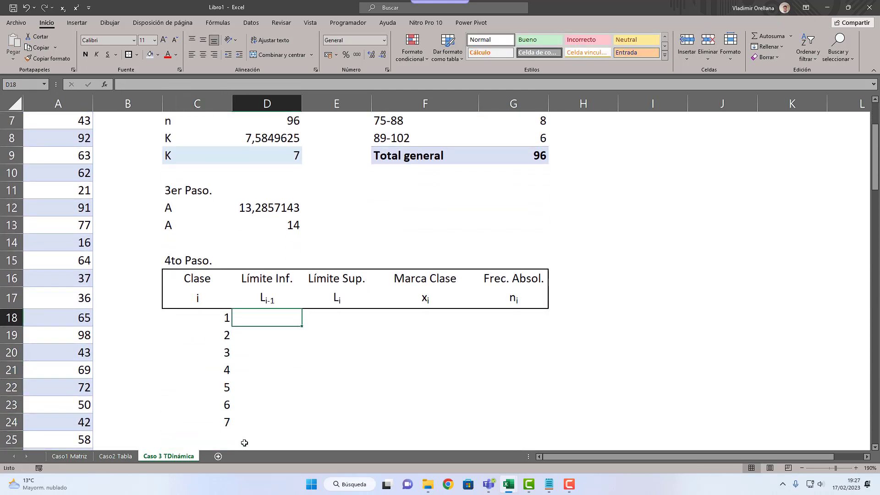
scroll(245, 442, "up", 2)
type("5")
key("Return")
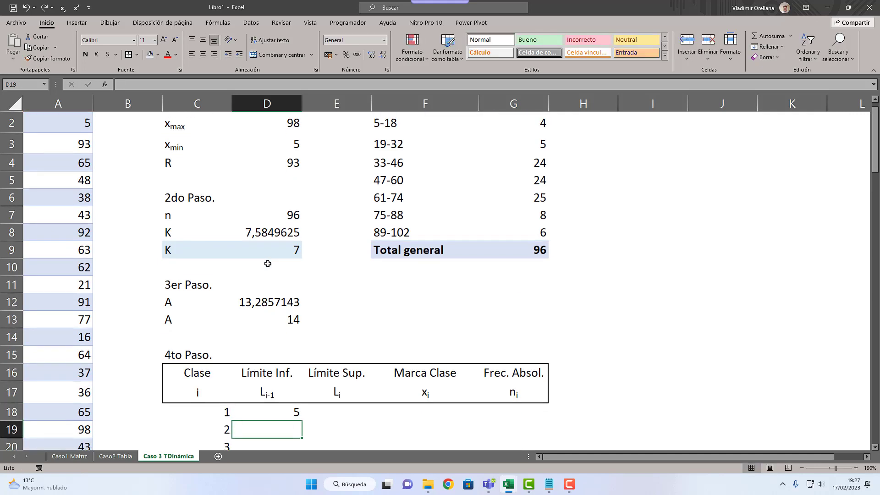
Step: Calculate the next lower limit in D19 with =D18+$D$13 and fill it down to D24
type("=D18+")
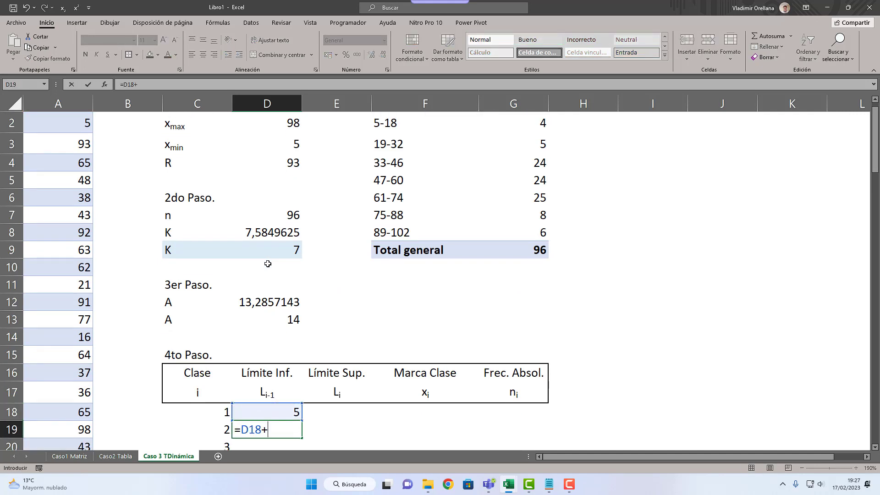
left_click(302, 316)
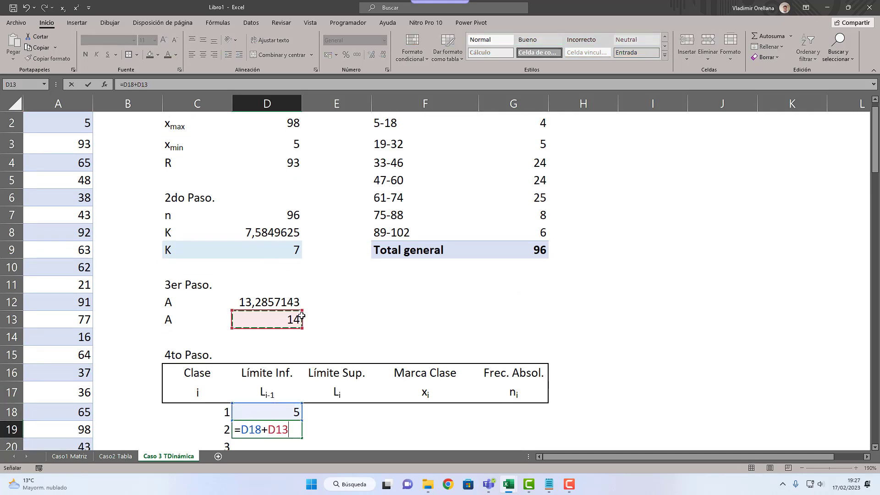
key("F4")
key("ctrl+Return")
scroll(318, 311, "down", 3)
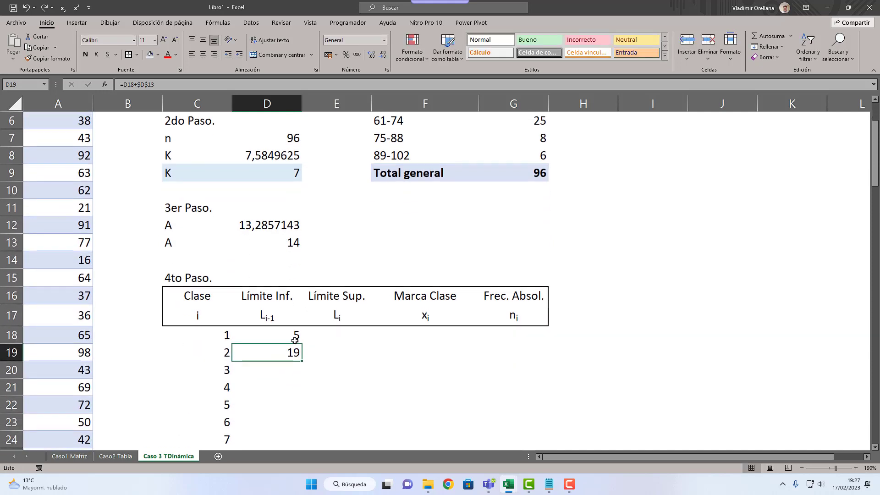
left_click_drag(302, 257, 290, 340)
Step: Calculate the upper limit in E18 with =D18+$D$13 and fill it down to E24
left_click(329, 233)
type("=")
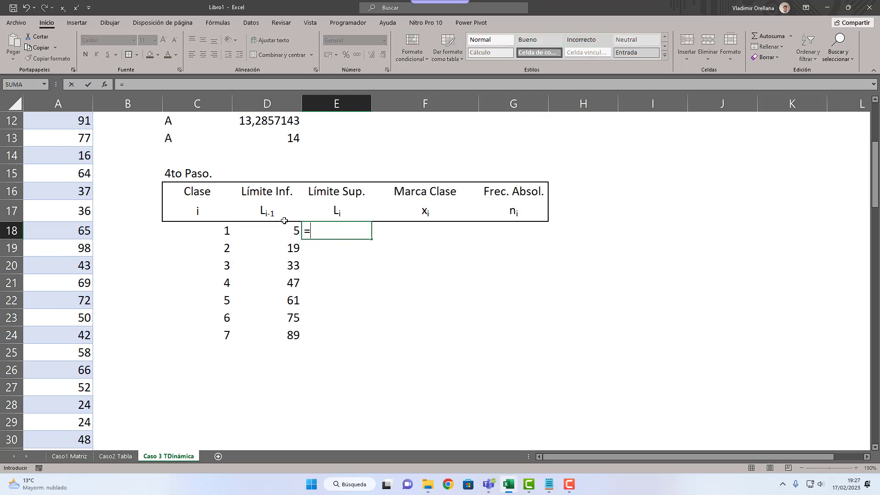
left_click(285, 211)
left_click(287, 231)
type("+")
left_click(291, 144)
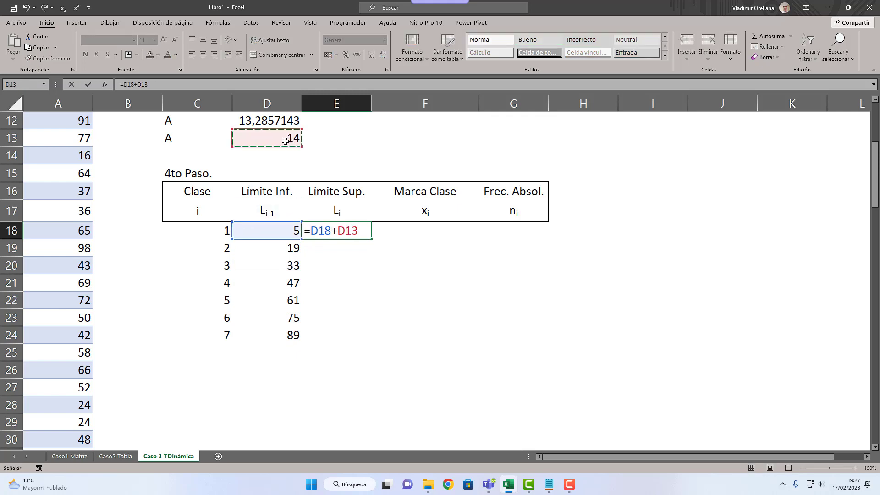
key("F4")
key("Return")
left_click(360, 229)
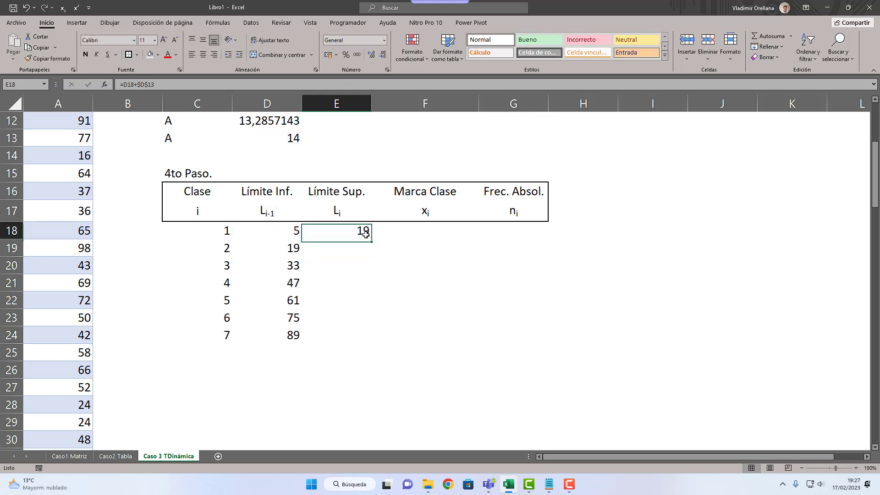
left_click_drag(371, 239, 366, 340)
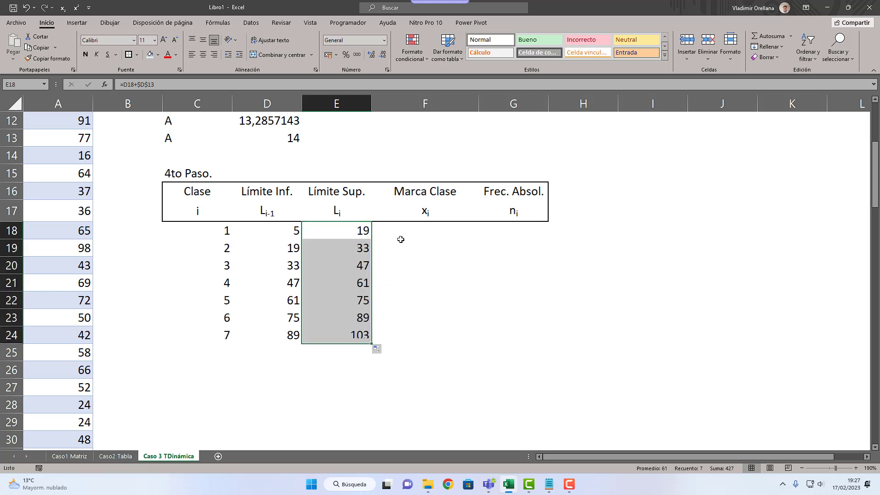
Step: Calculate the class mark in F18 with =(D18+E18)/2 and fill it down to F24
left_click(399, 243)
key("Up")
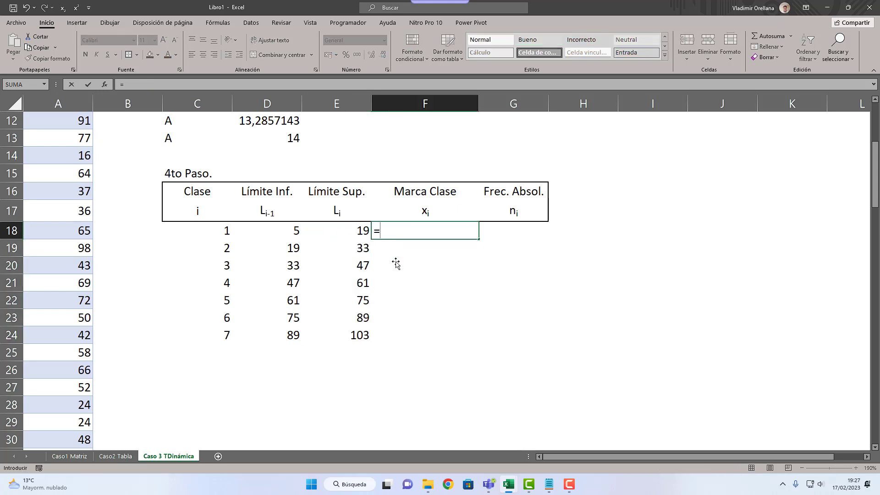
type("(")
key("Left")
key("Left")
type("+")
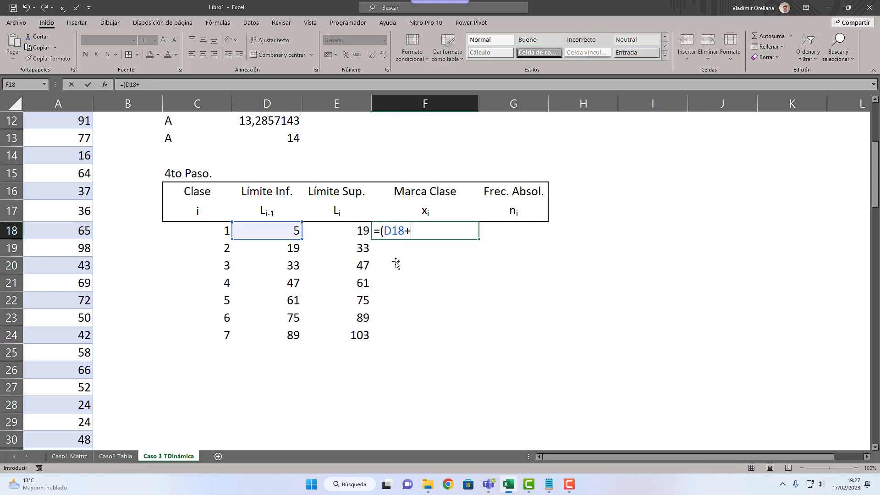
type("+")
key("BackSpace")
key("Left")
type(")")
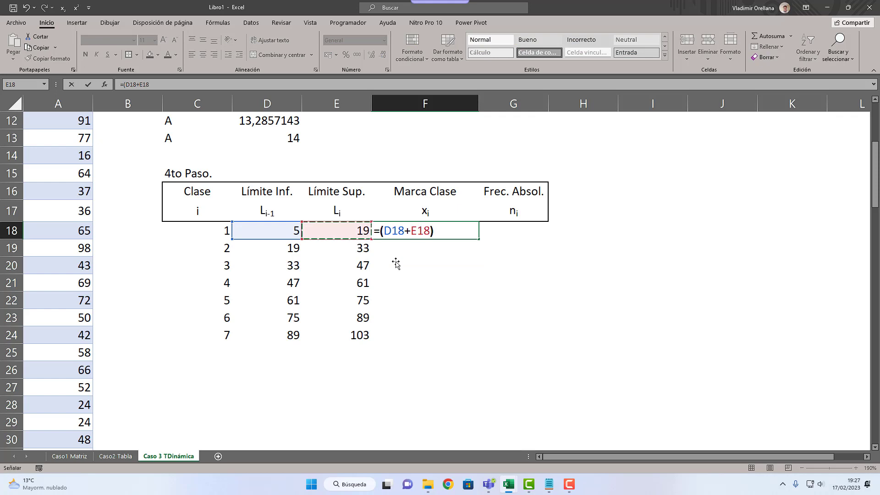
type("/2")
key("Return")
key("Up")
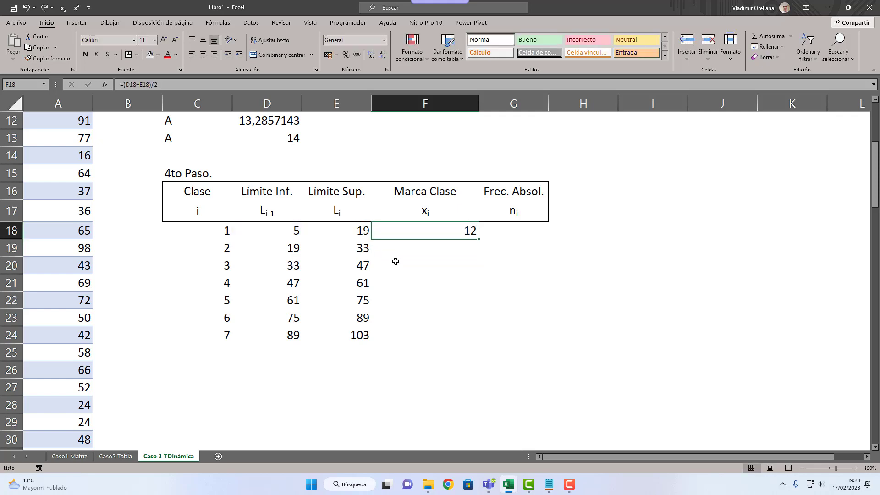
left_click_drag(478, 239, 472, 339)
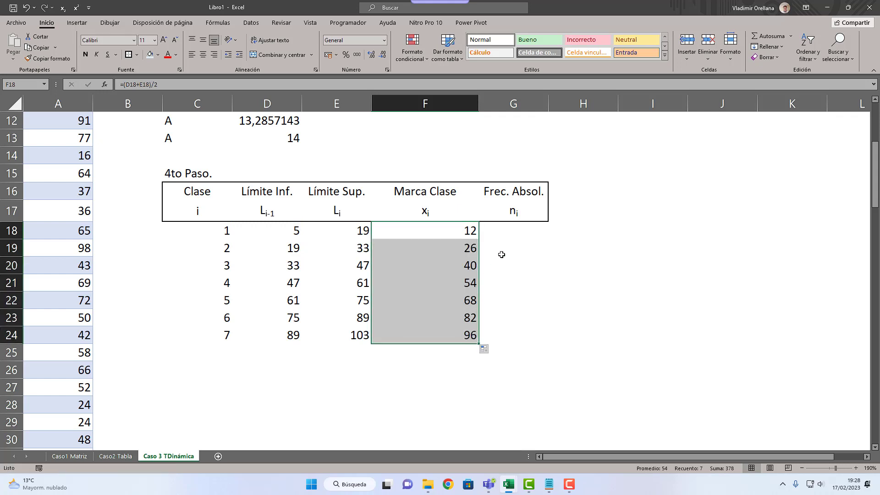
Step: Copy the pivot table counts G2:G8 into the Frec. Absol. column from G18 and outline C18:G24 with an outside border
left_click(507, 234)
scroll(506, 231, "up", 1)
scroll(506, 231, "up", 4)
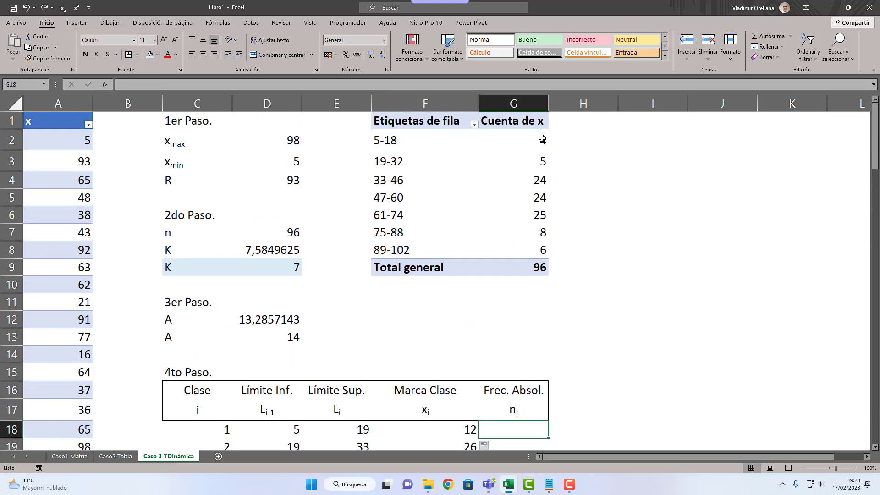
left_click_drag(507, 138, 524, 248)
key("ctrl+c")
scroll(403, 230, "down", 3)
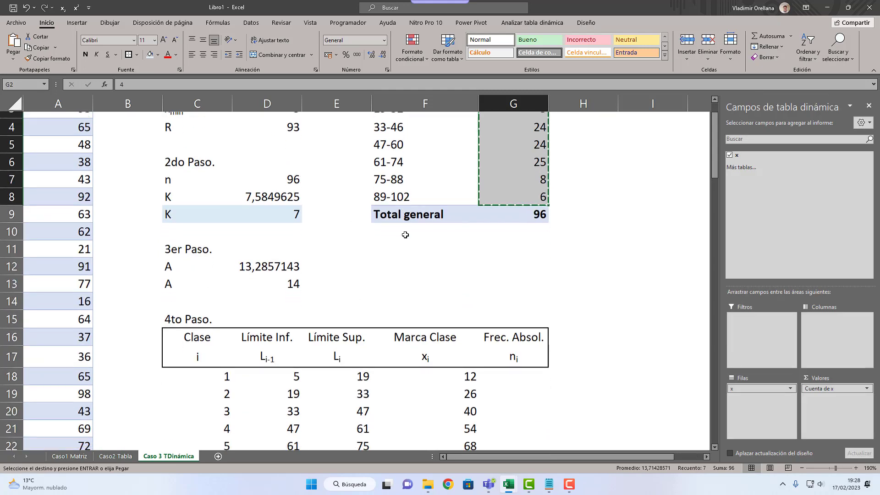
left_click(507, 265)
key("ctrl+v")
left_click_drag(519, 367, 193, 272)
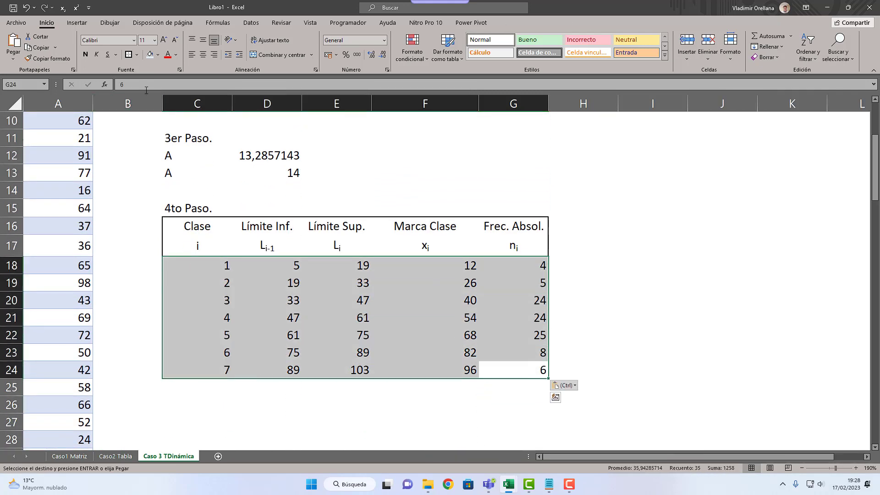
left_click(129, 56)
Step: Count the first class in H18 with =CONTAR.SI.CONJUNTO(Var_3[x];">="&D18;Var_3[x];"<"&E18) and fill it down to H24
left_click(577, 265)
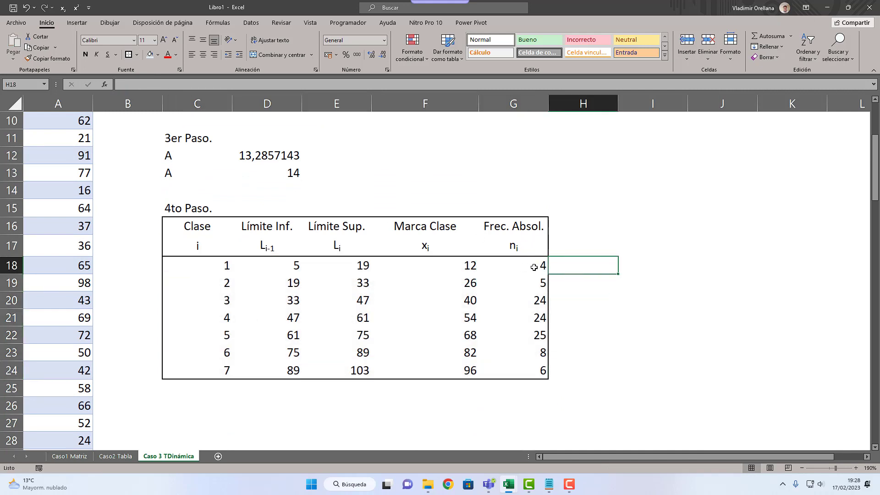
type("=contar.si.c")
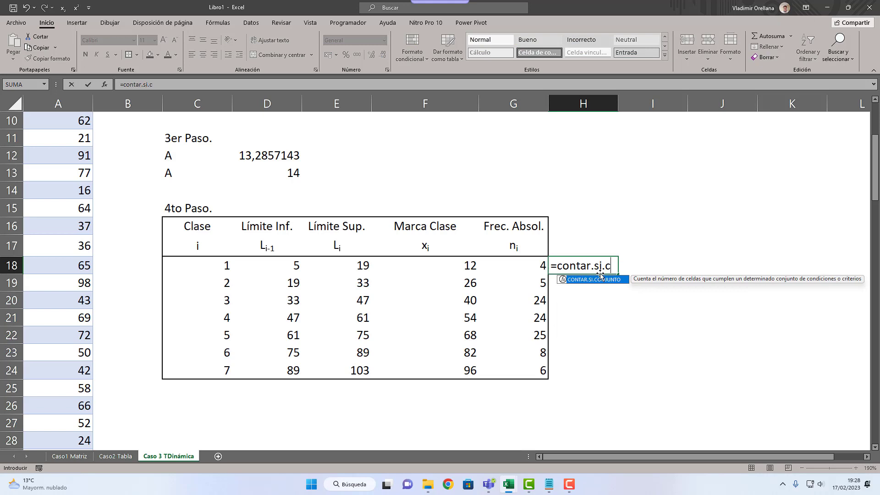
key("Tab")
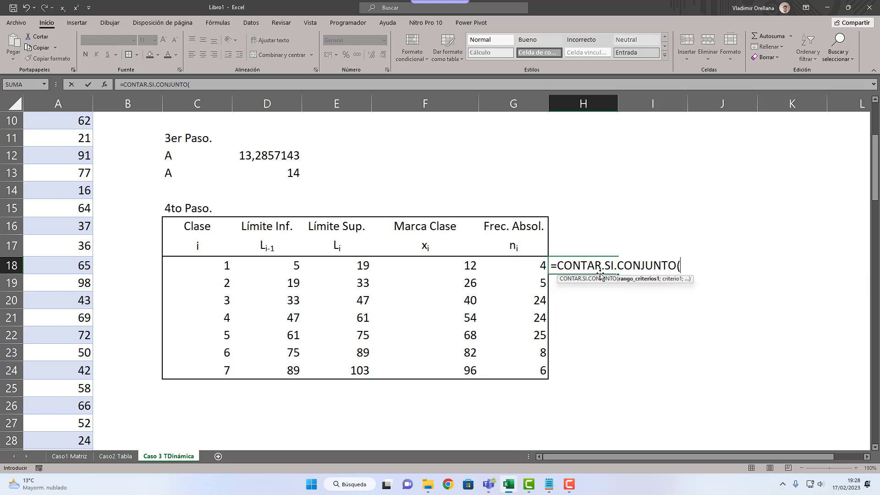
type("var_3")
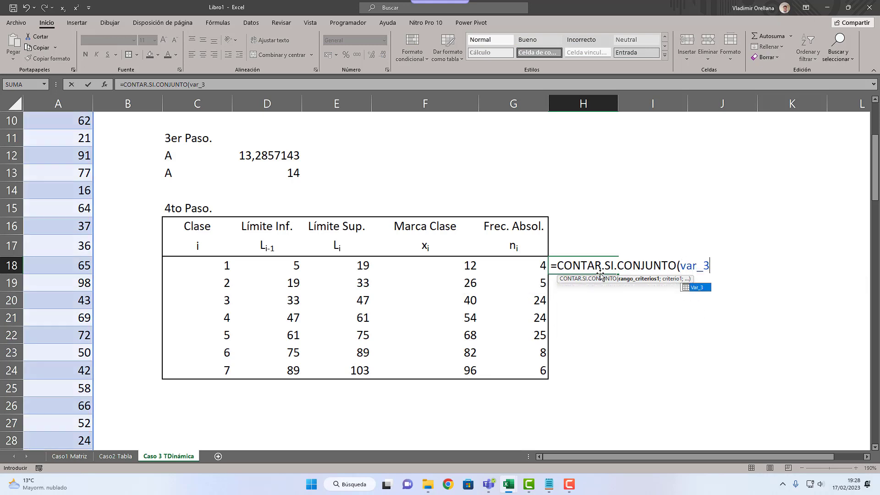
type("[x]")
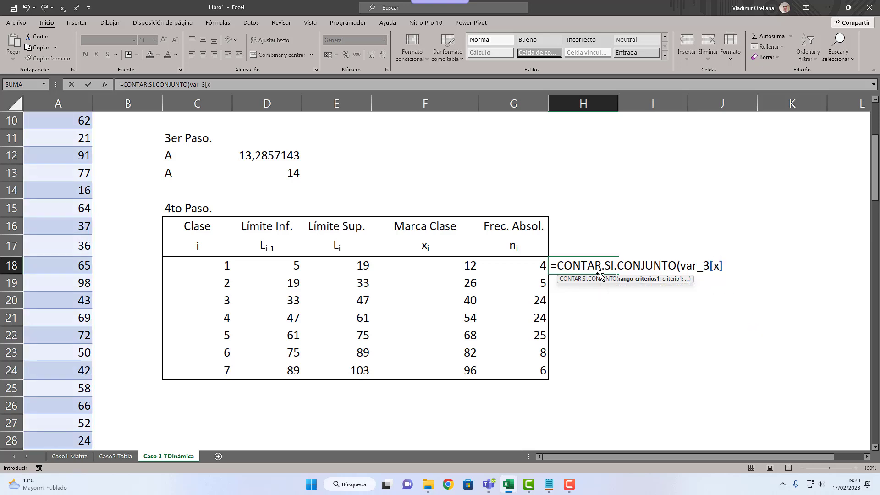
type(";")
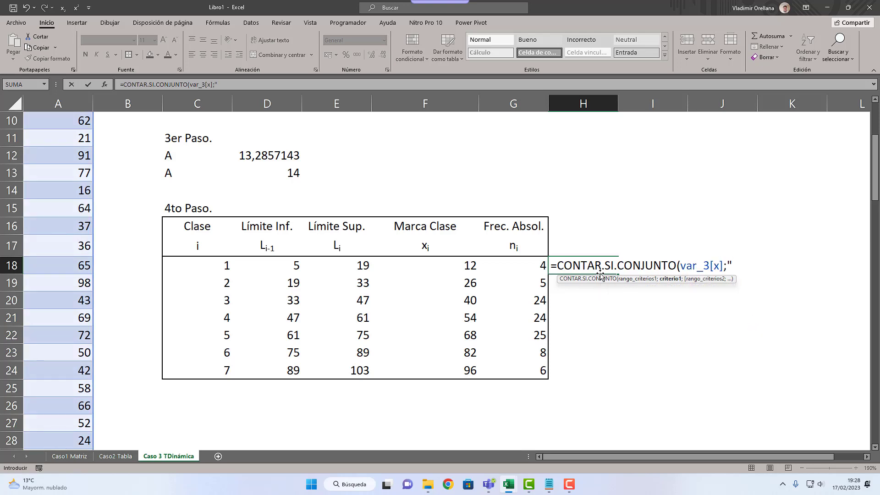
type("\">=\"&")
left_click(283, 268)
type(";")
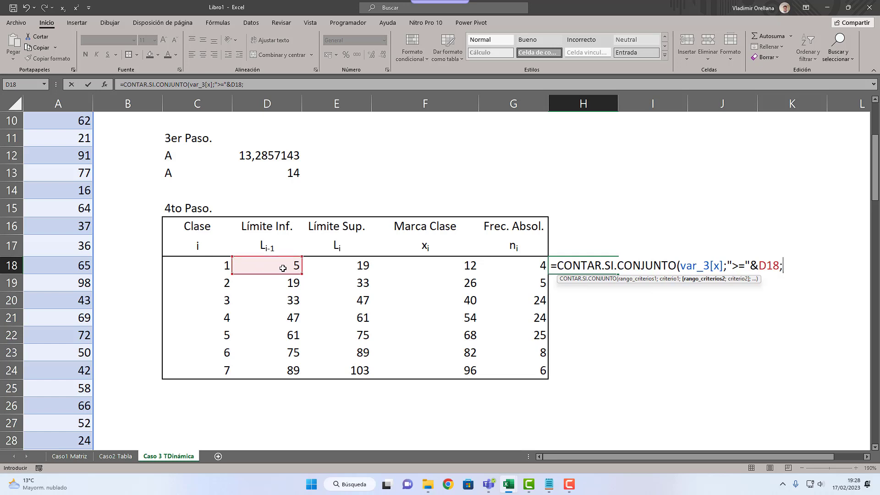
type("var_")
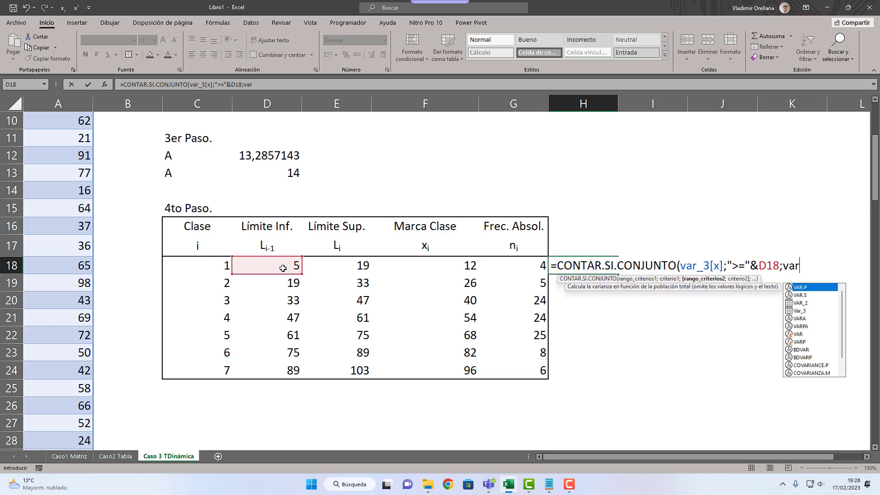
type("3[")
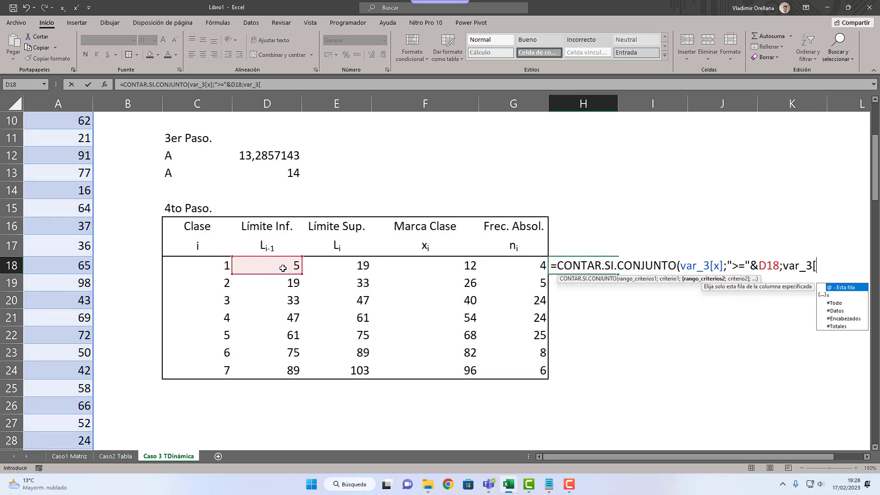
type("x]")
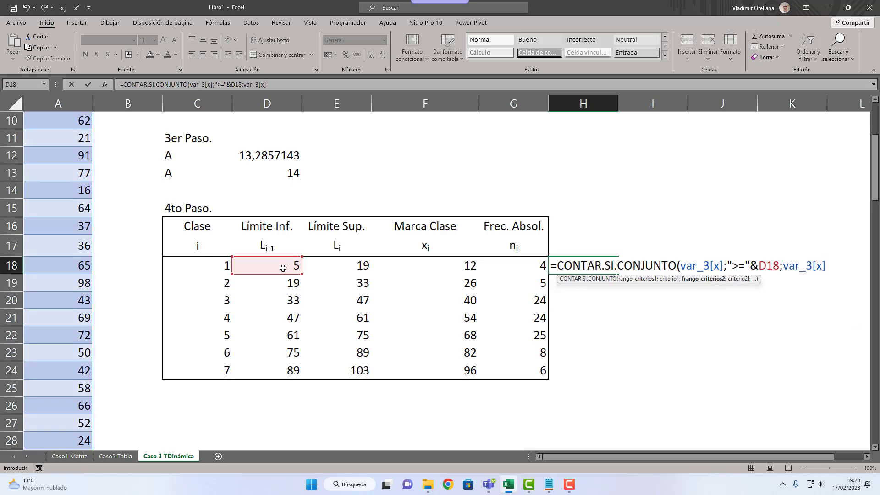
type(";\"")
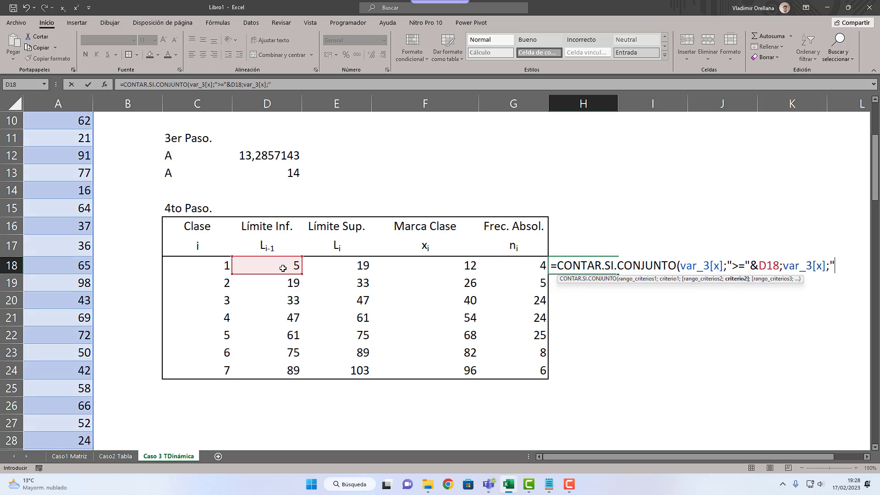
type("<\"&")
left_click(364, 269)
type(")")
key("Return")
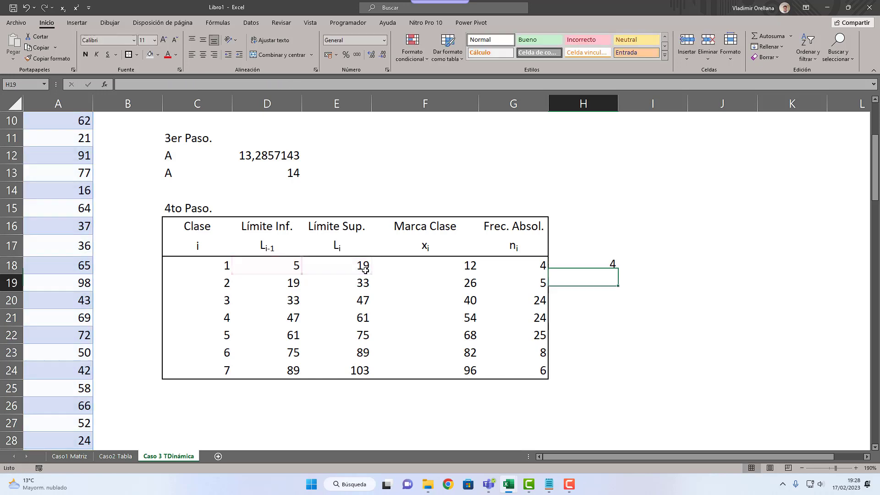
key("Up")
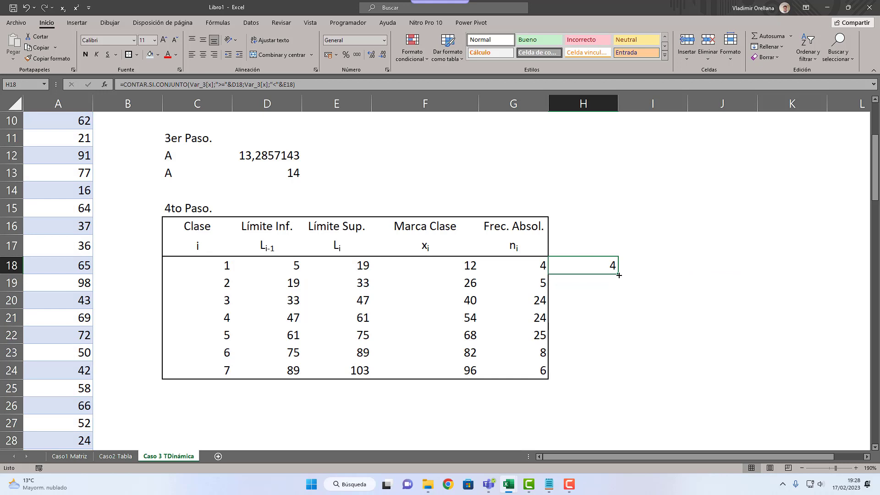
left_click_drag(618, 274, 590, 369)
Step: Inspect the criteria of the formula in H24 and compare the counts in column H with the pivot table and the Frec. Absol. column
double_click(589, 369)
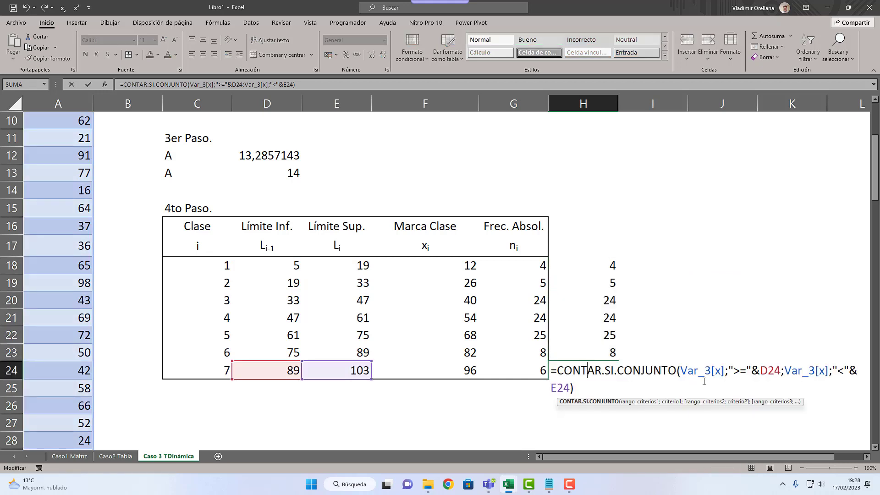
left_click(845, 371)
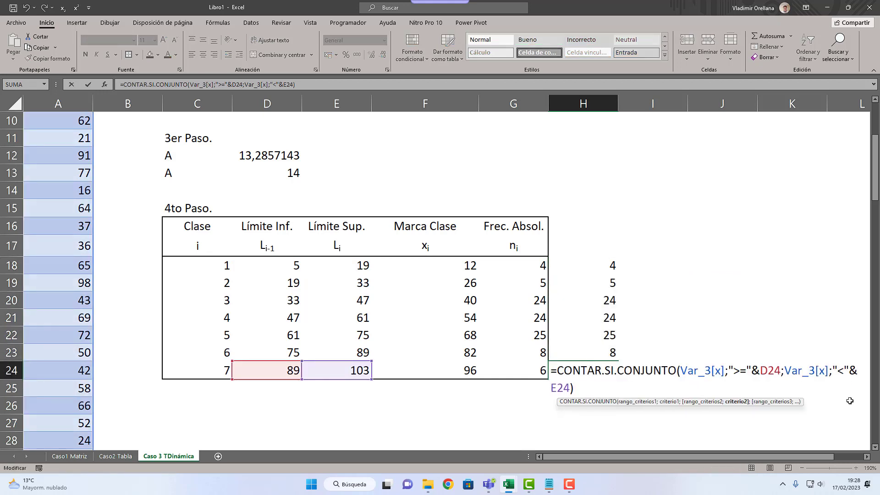
key("Return")
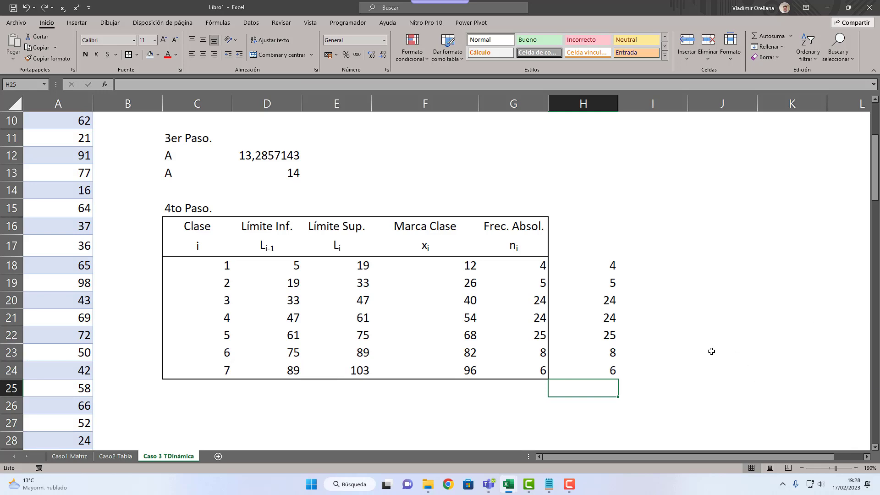
scroll(711, 351, "up", 3)
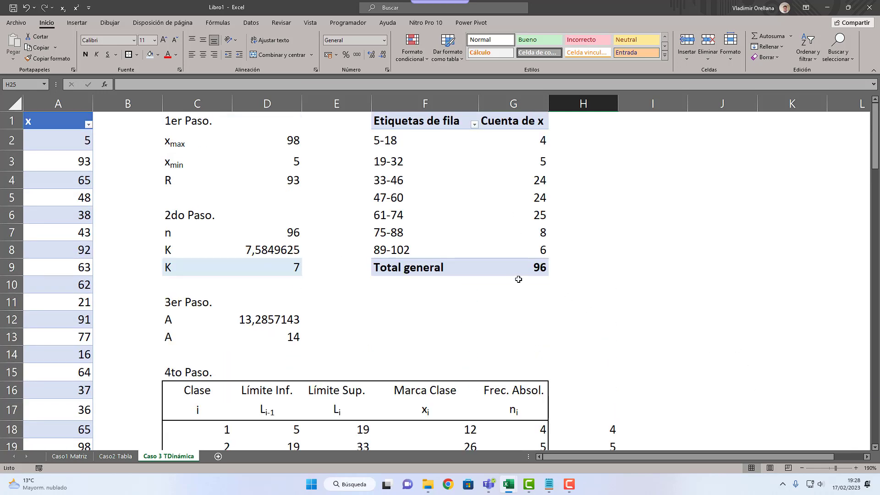
scroll(516, 277, "down", 3)
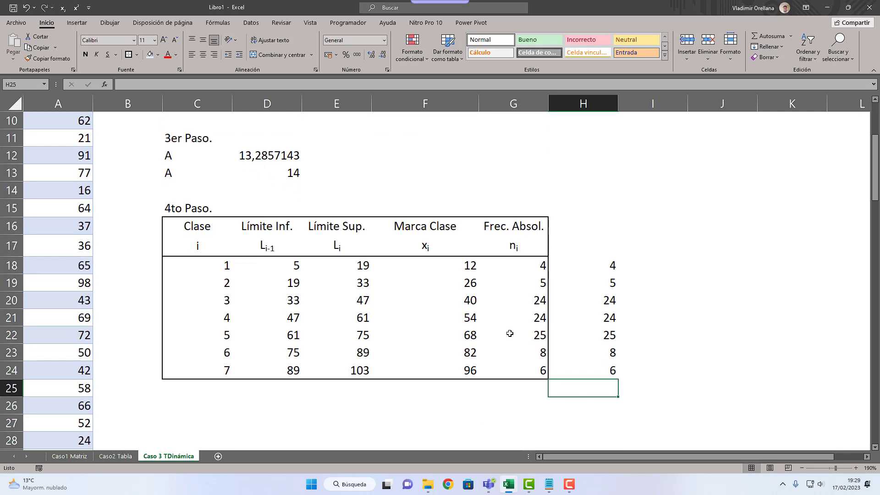
scroll(527, 305, "up", 3)
scroll(559, 291, "down", 3)
scroll(619, 266, "down", 1)
Step: Begin a FRECUENCIA formula in I18
left_click(671, 219)
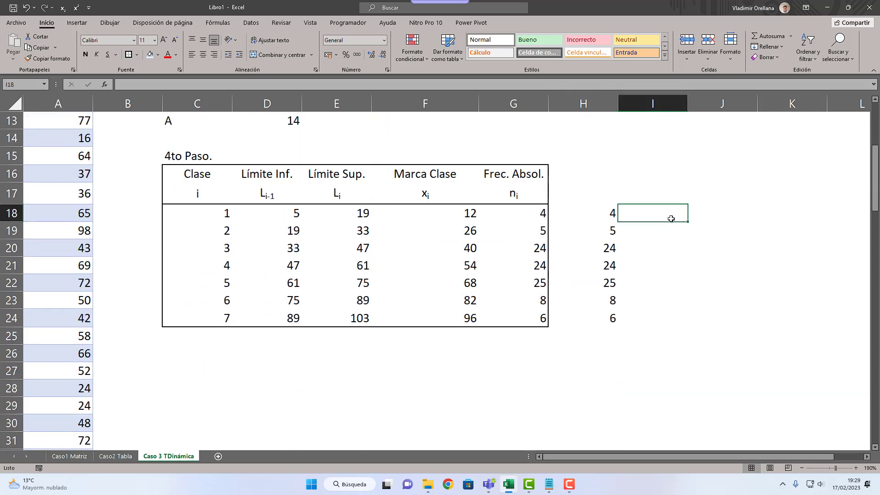
type("=fr")
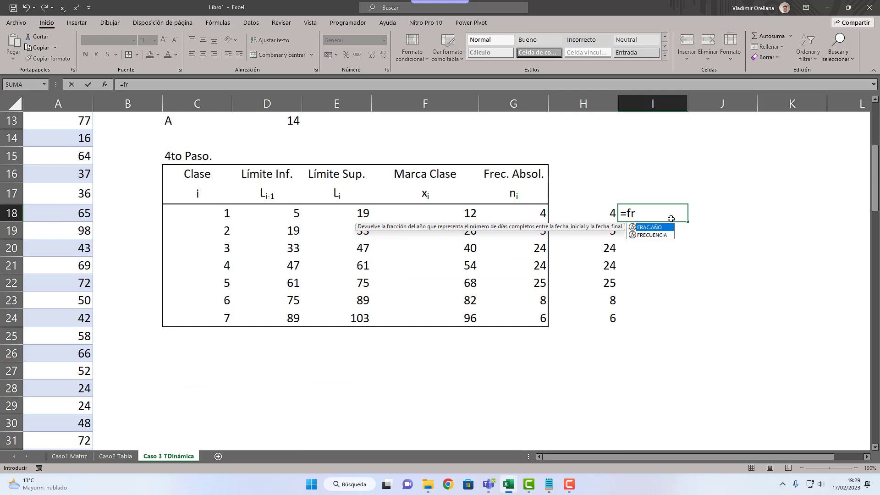
key("Down")
key("Tab")
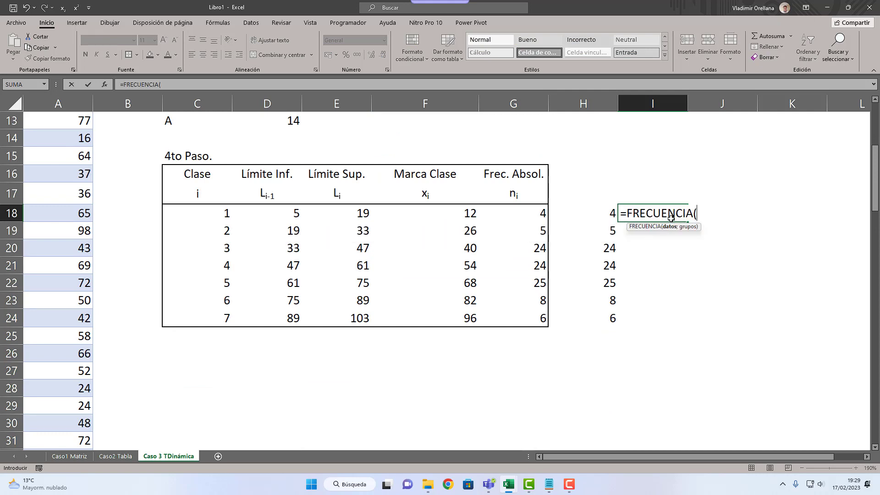
key("ctrl+Left")
key("ctrl+Left")
key("ctrl+Left")
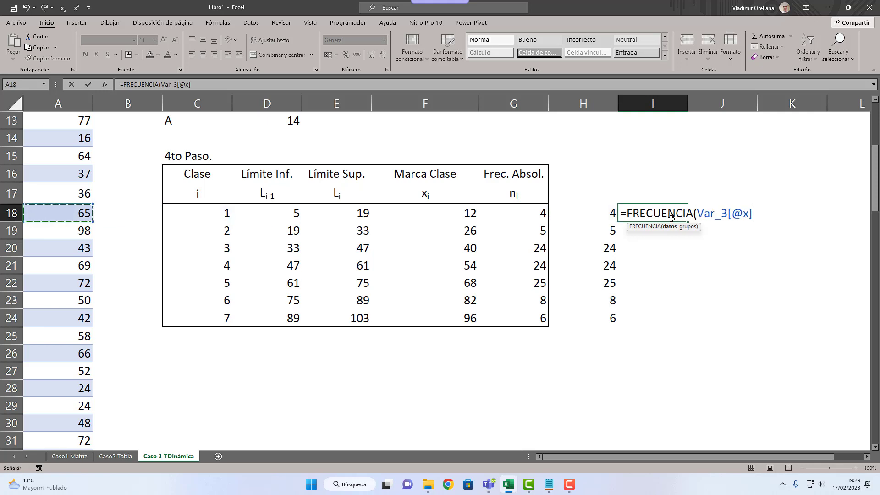
key("BackSpace")
key("BackSpace")
key("BackSpace")
key("BackSpace")
key("BackSpace")
key("BackSpace")
key("BackSpace")
key("BackSpace")
key("BackSpace")
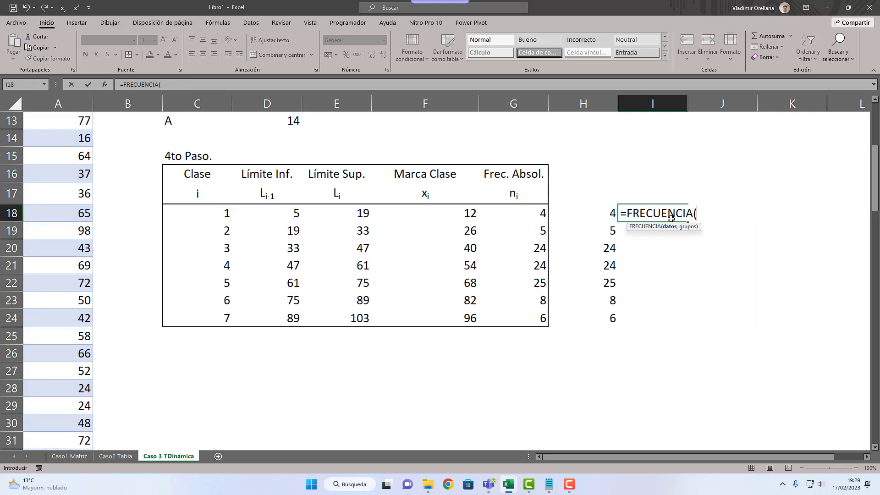
Step: Complete the FRECUENCIA formula in I18 with Var_3[x] as the data and the lower limits D18:D24 as the groups
type("var_")
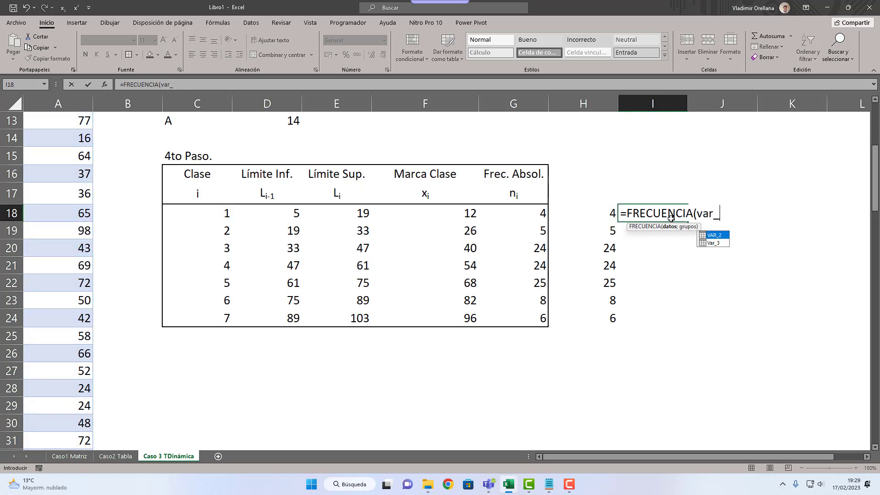
type("3[x]")
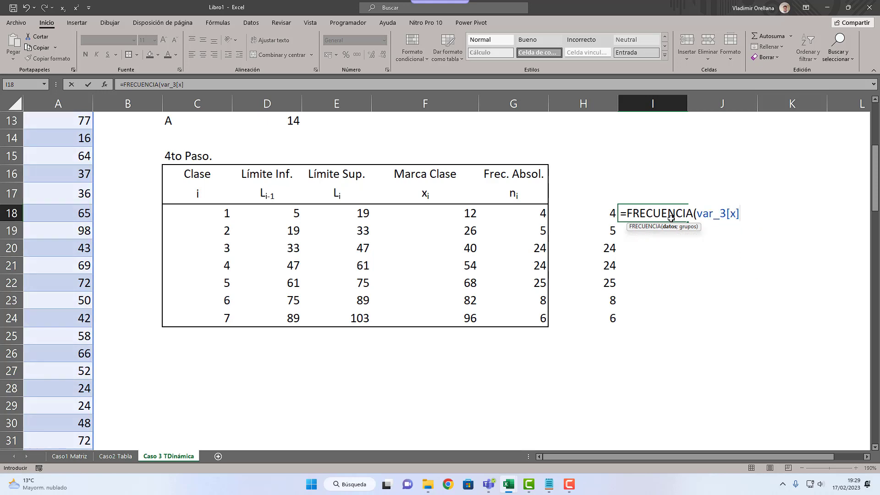
type(":")
key("BackSpace")
type(";")
key("Left")
key("Left")
key("Left")
key("Left")
key("Left")
key("shift+Down")
key("shift+Down")
key("shift+Down")
key("shift+Down")
key("shift+Down")
key("shift+Down")
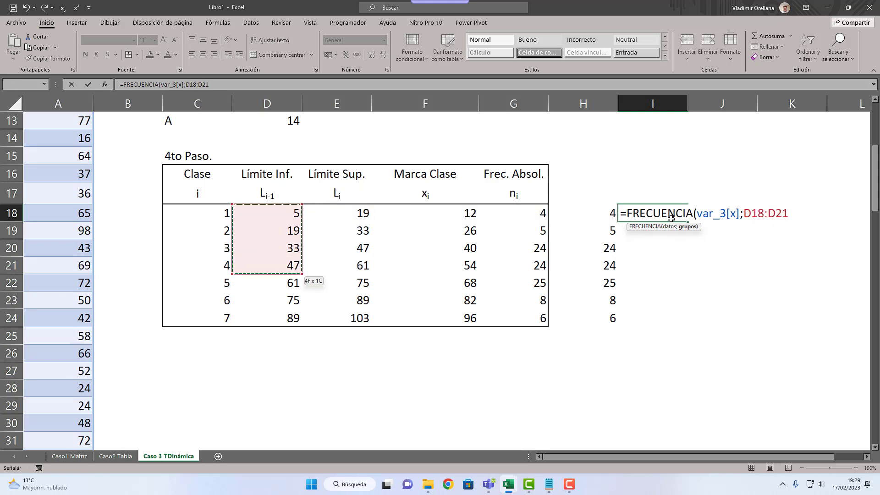
type(")")
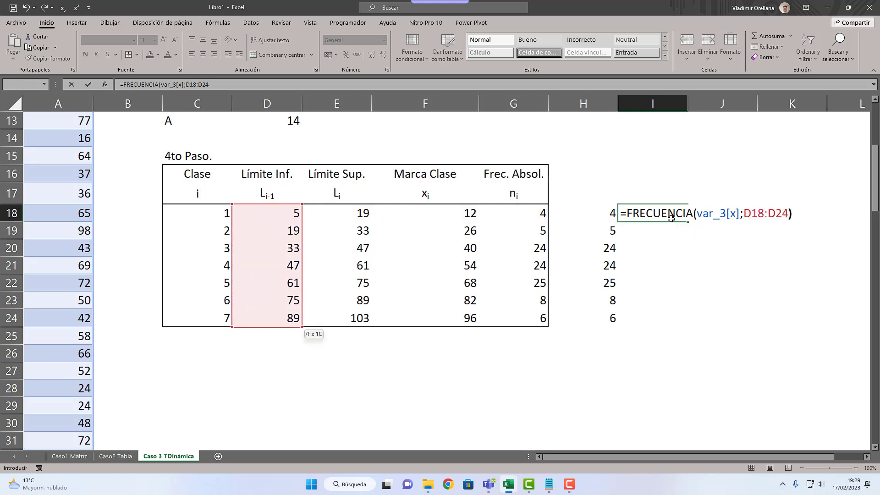
key("ctrl+Return")
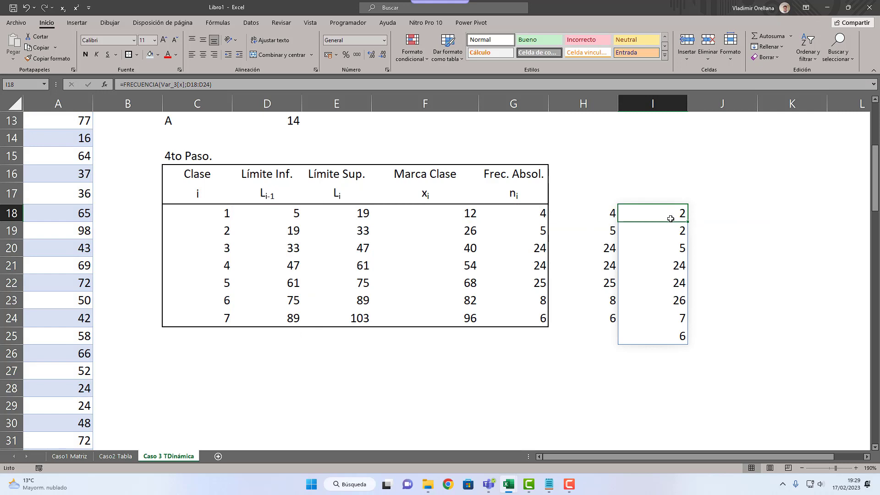
Step: Move the FRECUENCIA array up to start in I17 and compare its frequencies with those in column H
left_click(671, 246)
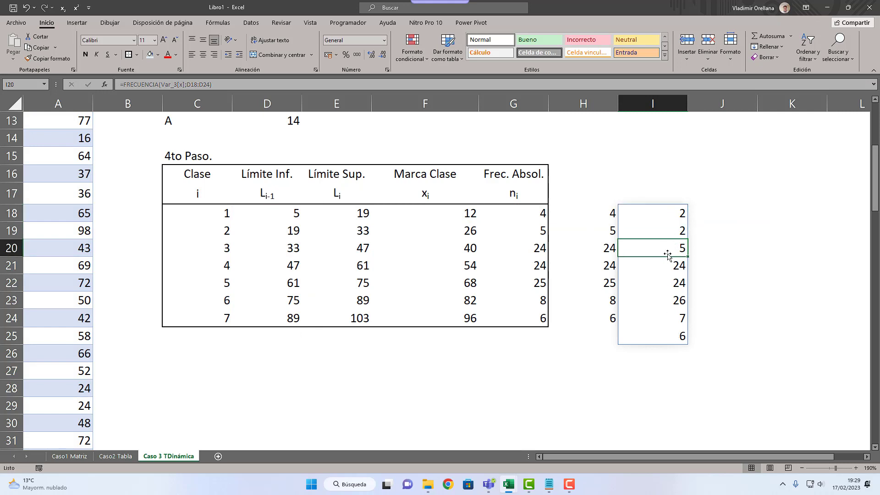
left_click(676, 210)
left_click_drag(678, 205, 679, 189)
left_click(672, 218)
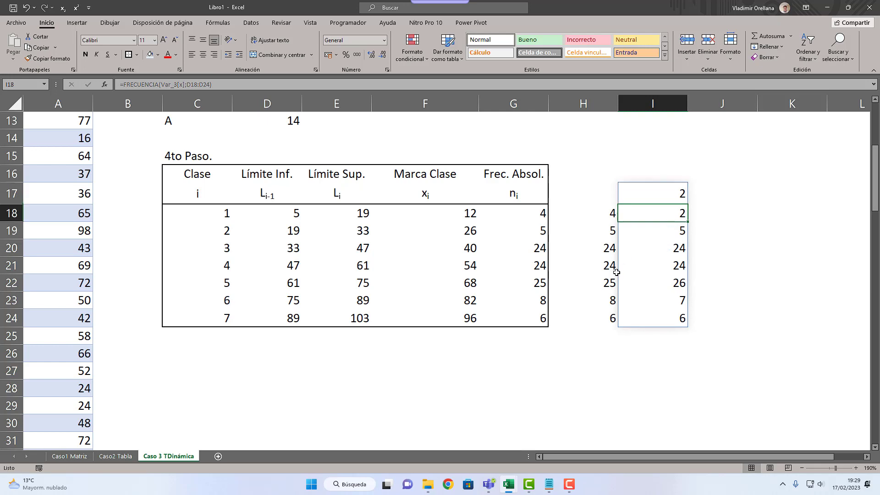
left_click(662, 311)
left_click(655, 278)
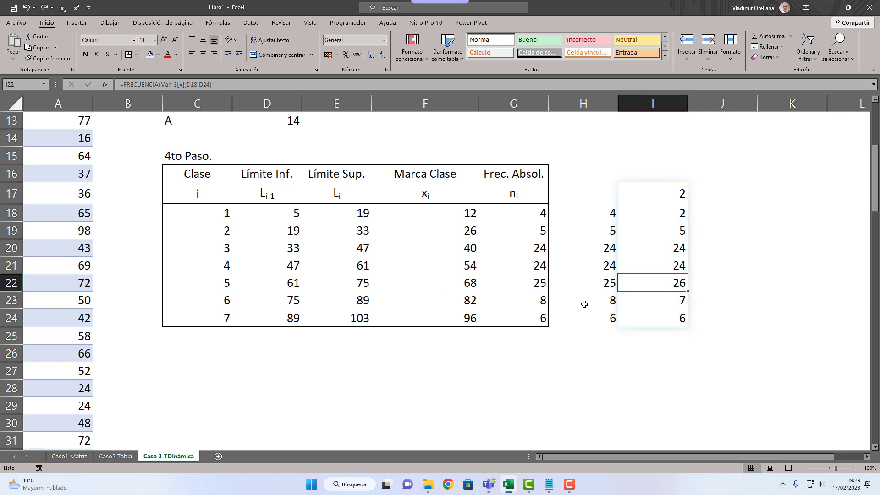
left_click(658, 184)
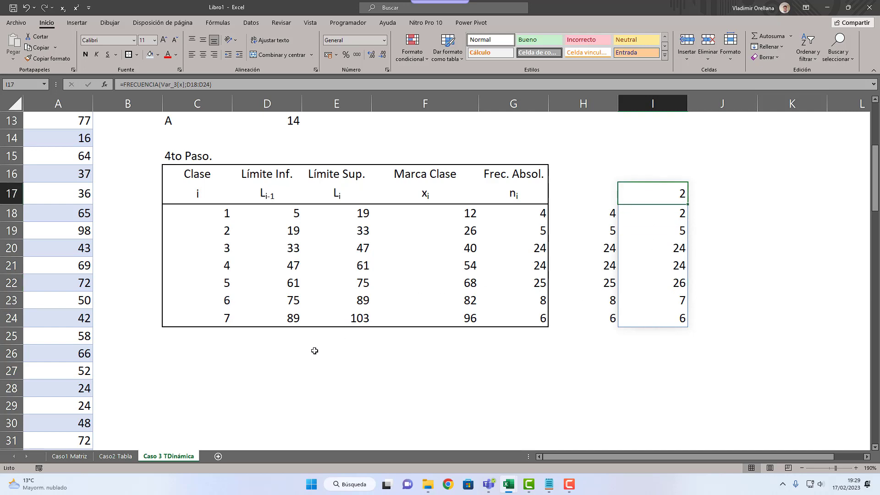
Step: Write the first class interval as [5,19] in D26
left_click(286, 341)
left_click(288, 349)
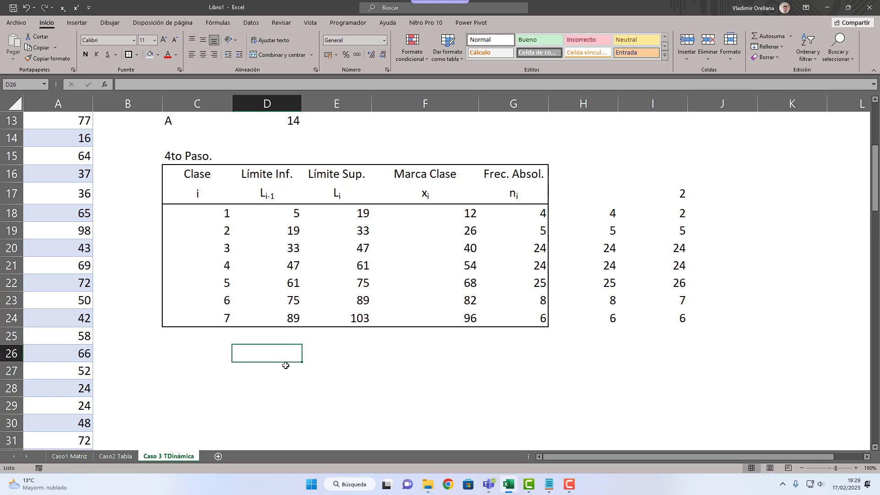
type("[")
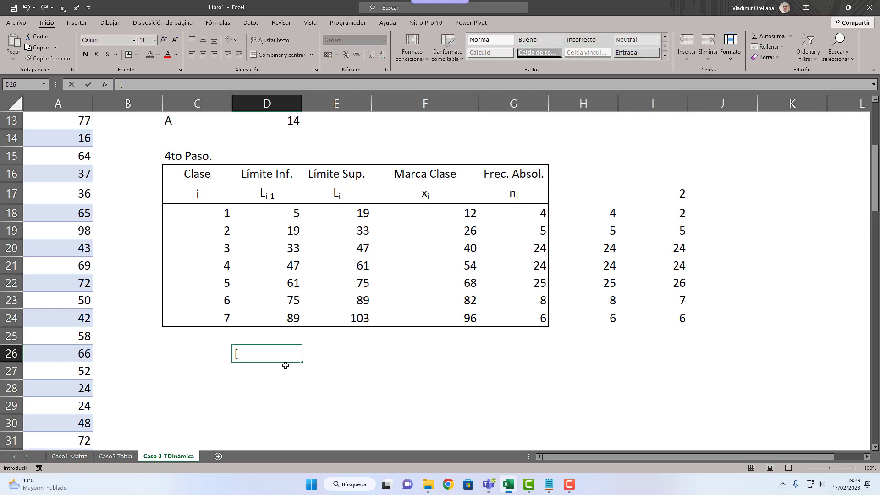
type("5,19]")
key("Return")
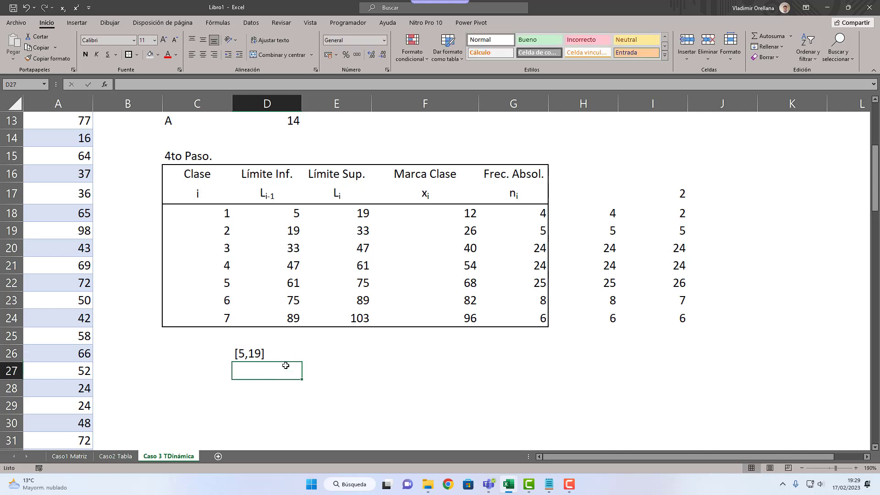
Step: Write the interval (5,19] in D27, below the first class interval
type("(5,")
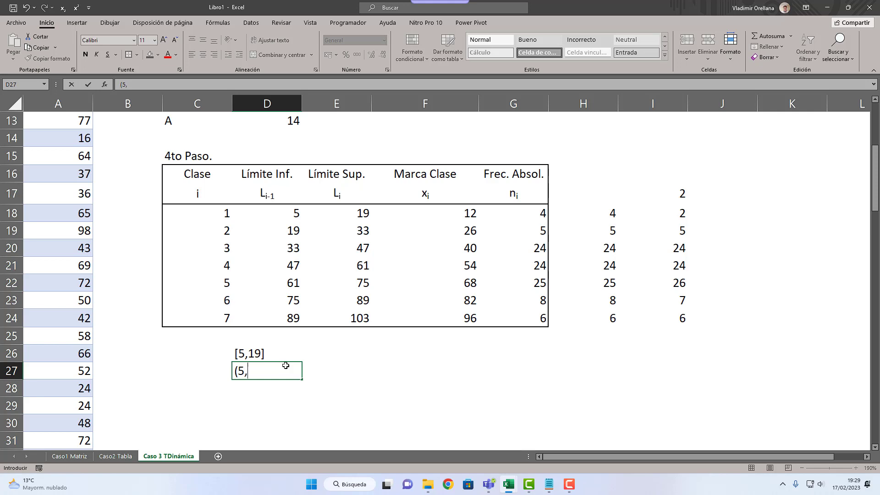
type("19]")
key("Return")
key("Right")
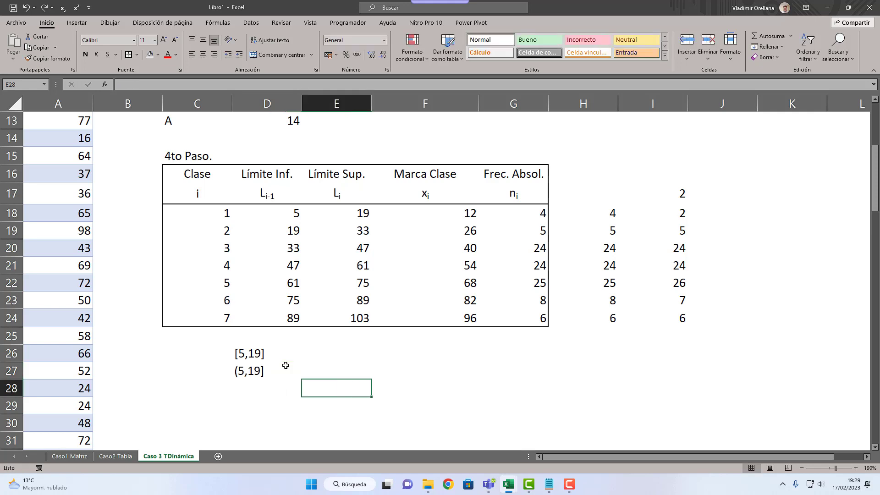
Step: Correct the interval in D27 to (19,33] so it matches the second class
double_click(286, 365)
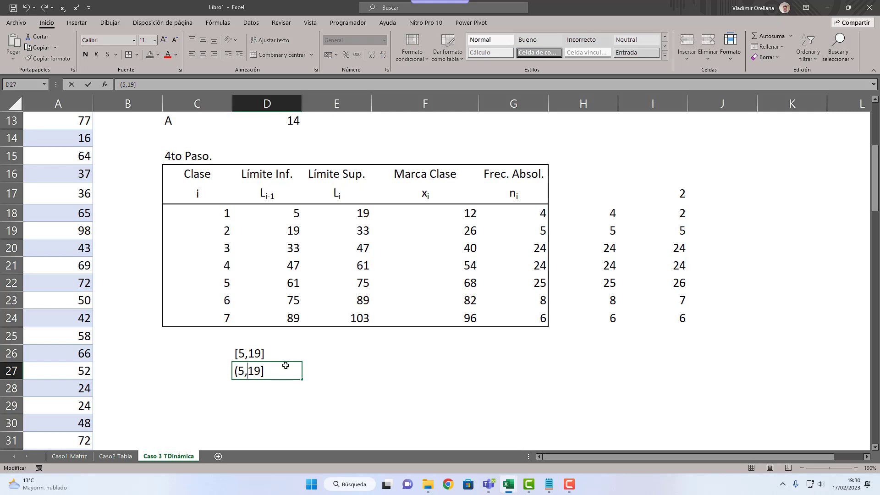
type("19")
key("Delete")
key("Right")
key("Delete")
key("Delete")
type("33")
key("Return")
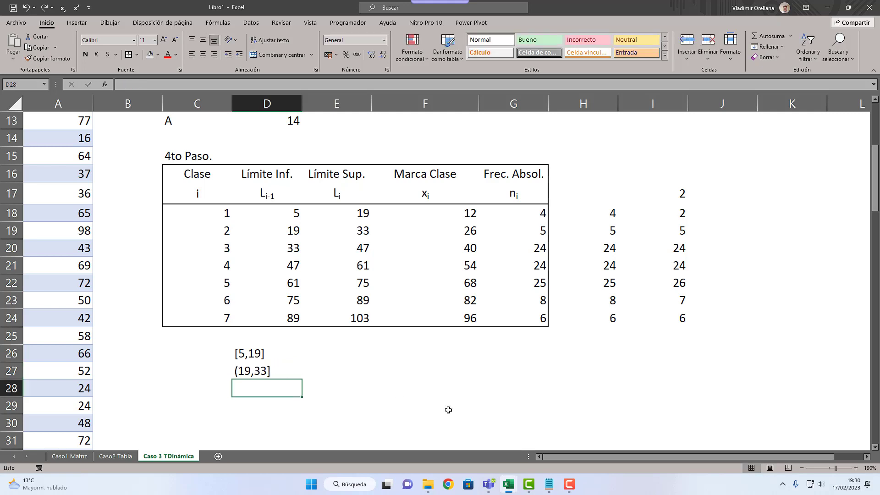
Step: Check the class limits in E20 and D19, and clear the interval notes in D26:D27
left_click(338, 238)
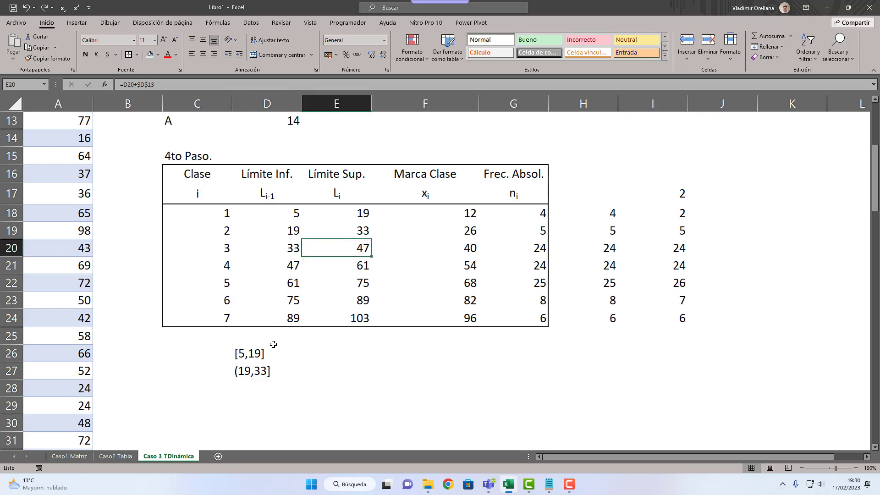
scroll(273, 343, "up", 3)
scroll(273, 343, "down", 4)
scroll(273, 344, "up", 2)
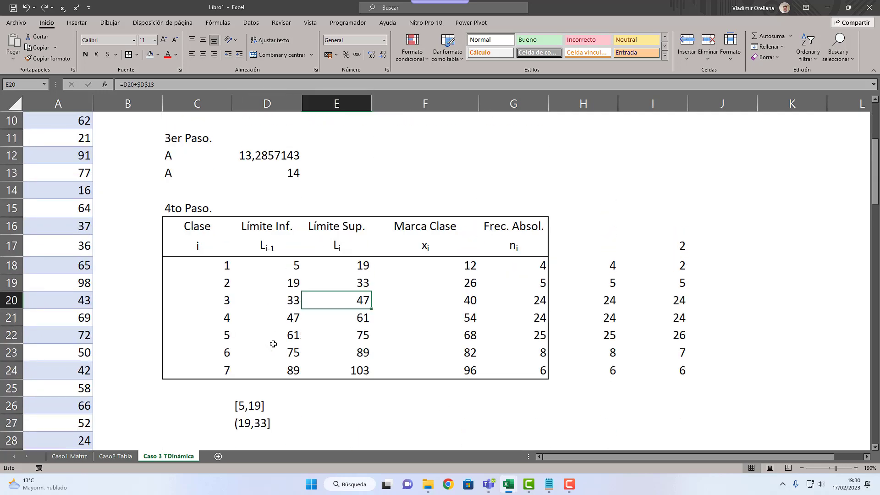
left_click(293, 284)
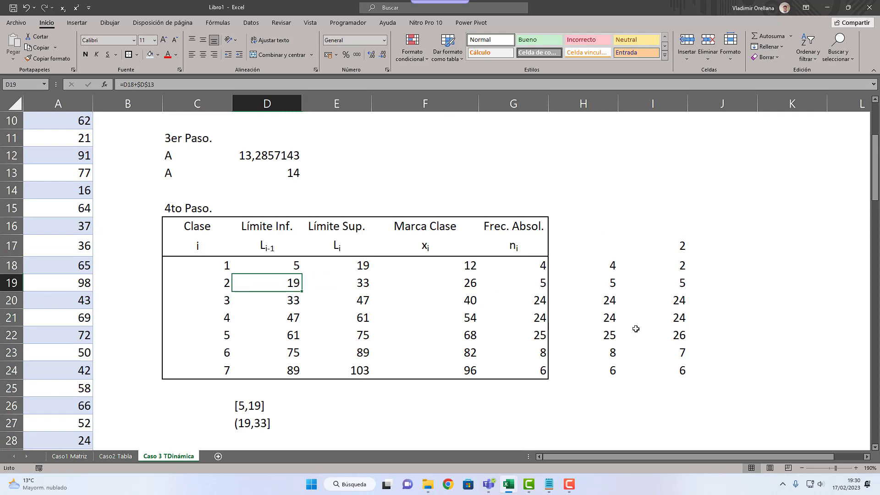
left_click(268, 405)
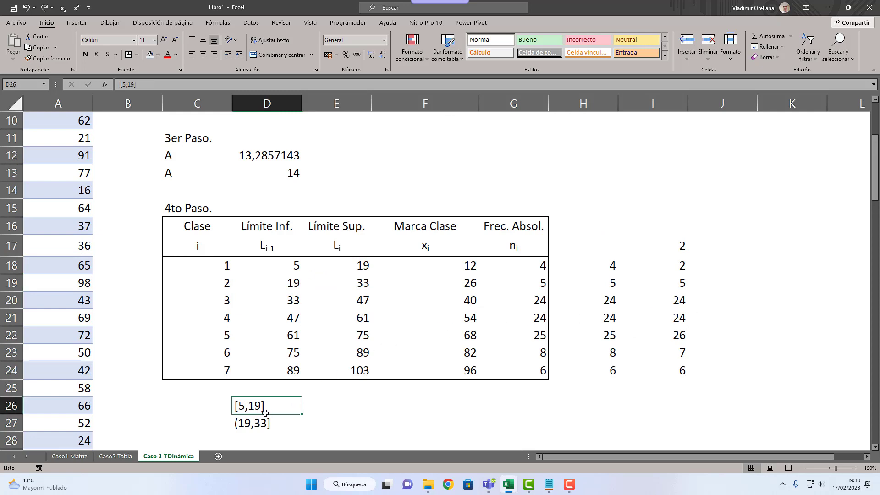
left_click_drag(261, 421, 268, 408)
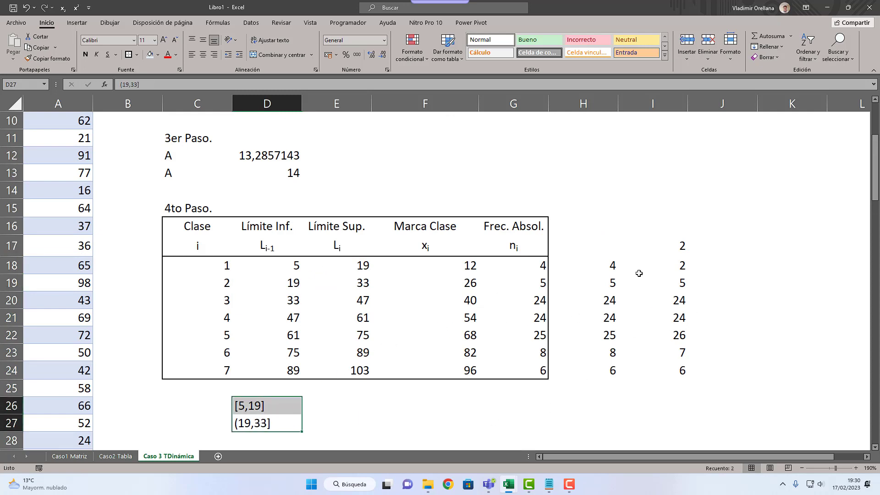
key("Delete")
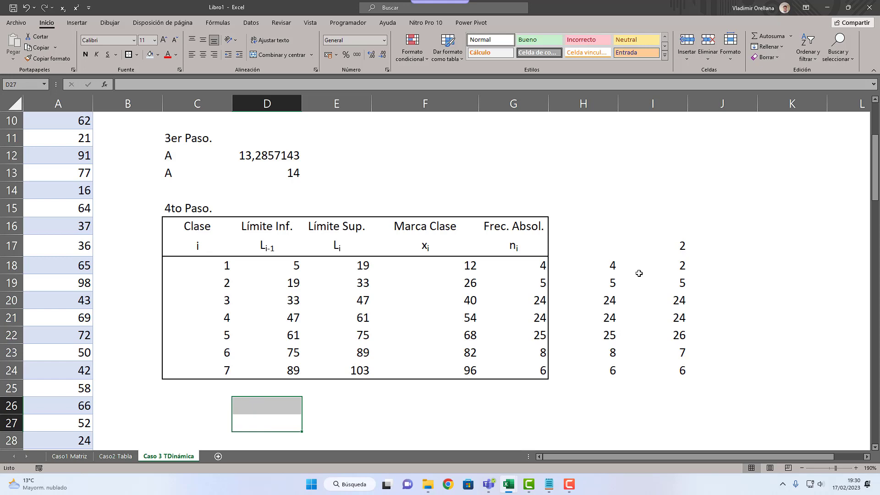
Step: Delete the FRECUENCIA array starting in I17 and review the CONTAR.SI.CONJUNTO formula in H18 and the pivot table counts
left_click(652, 248)
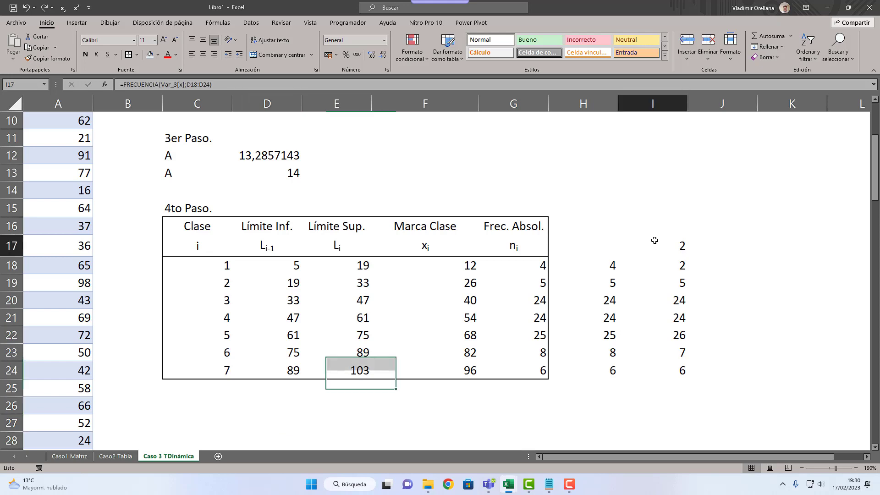
key("Delete")
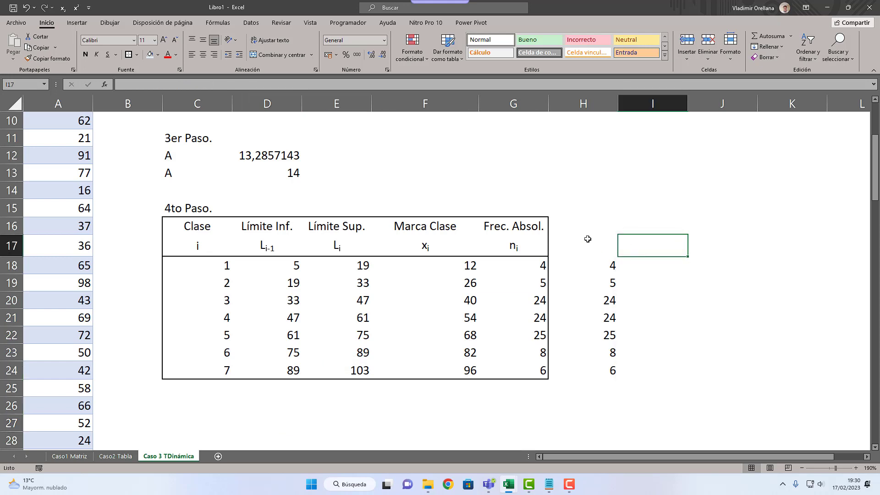
left_click(584, 269)
scroll(583, 269, "up", 3)
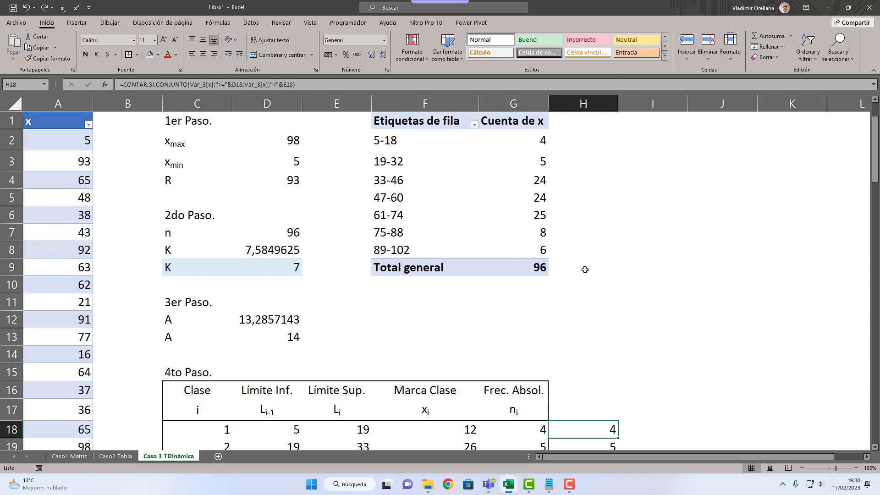
mouse_move(520, 226)
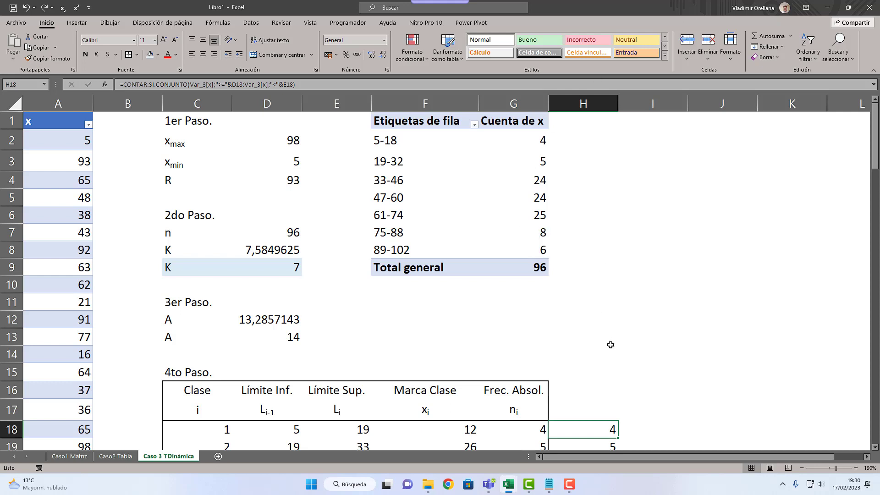
Step: Review the class tables on the Caso1 Matriz and Caso 3 TDinámica sheets
left_click(111, 352)
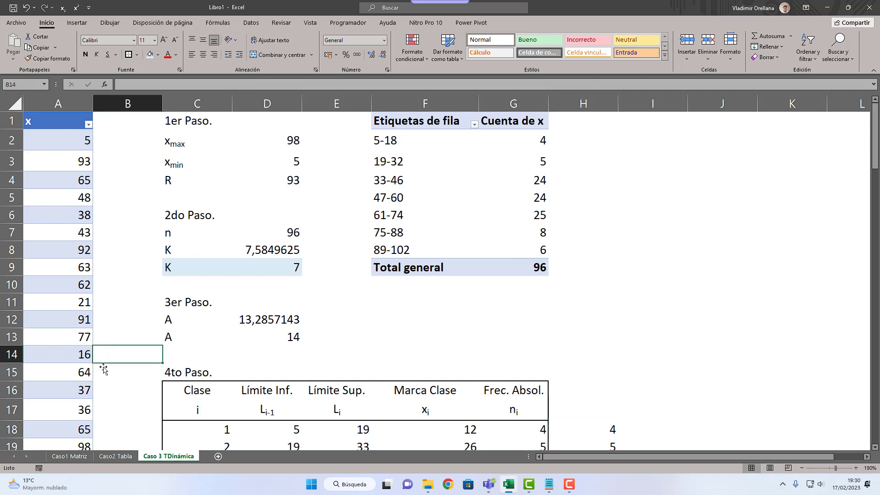
left_click(74, 456)
left_click(133, 375)
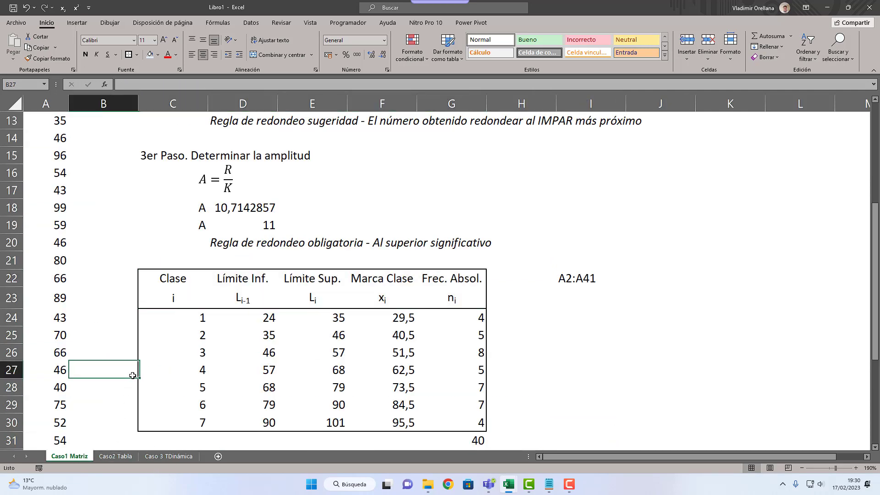
scroll(133, 375, "up", 4)
left_click(168, 457)
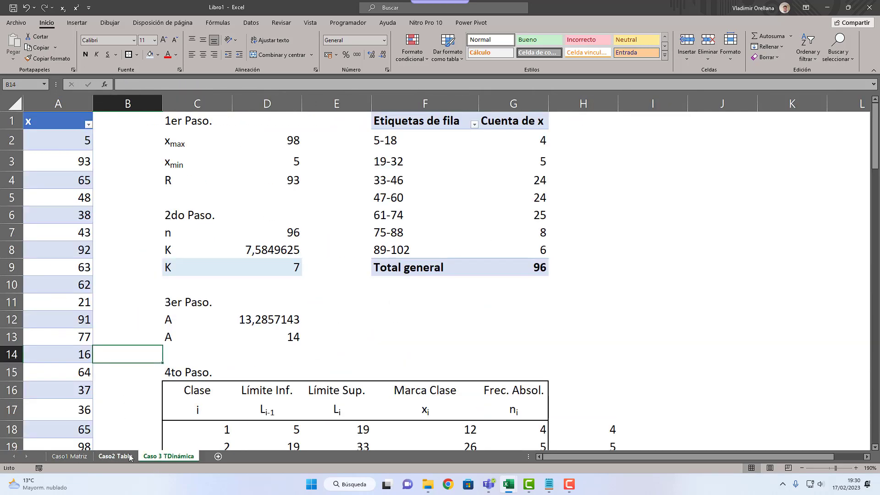
scroll(137, 311, "down", 2)
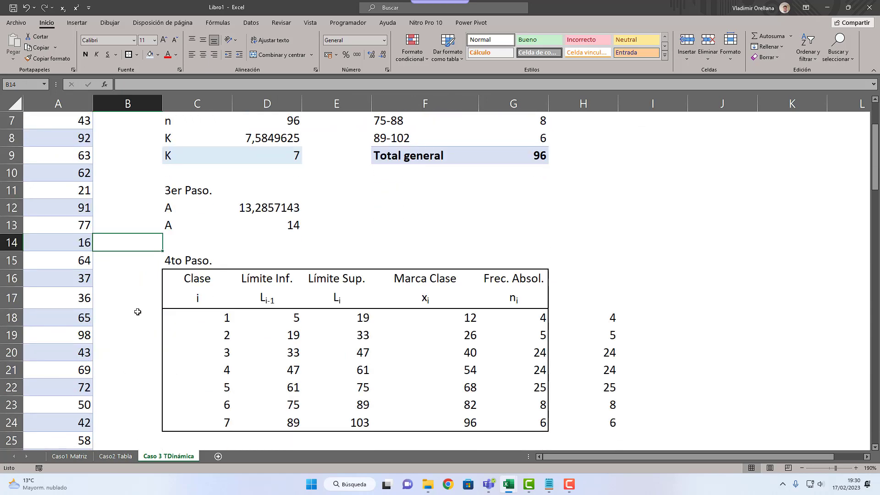
scroll(177, 252, "up", 2)
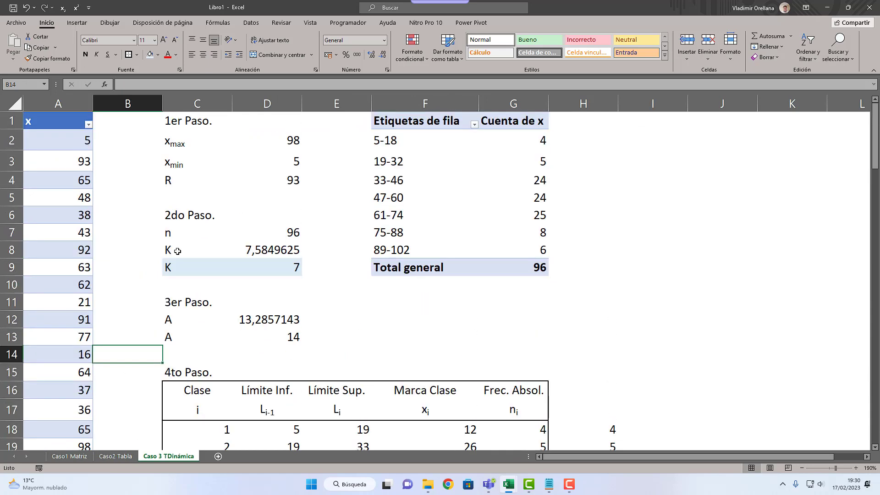
Step: Start saving the workbook under a new name and browse to the Docencia folder on drive Adicional (E:)
key("F12")
scroll(87, 116, "down", 6)
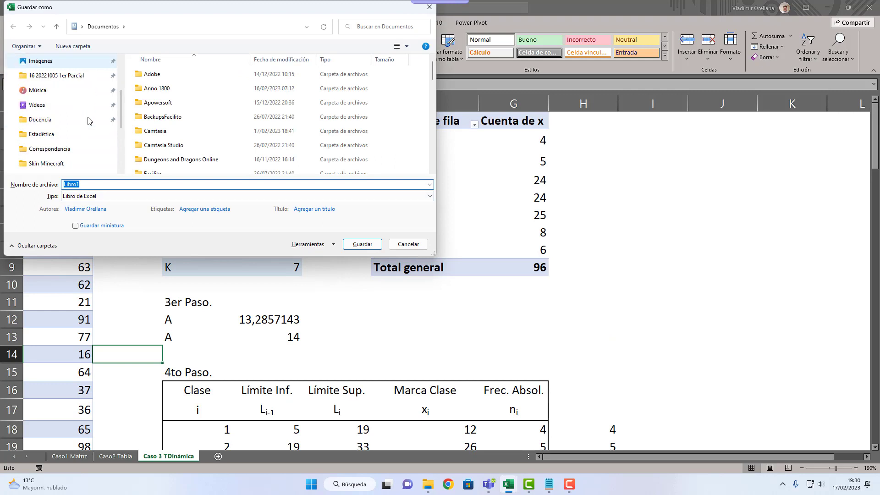
left_click(87, 134)
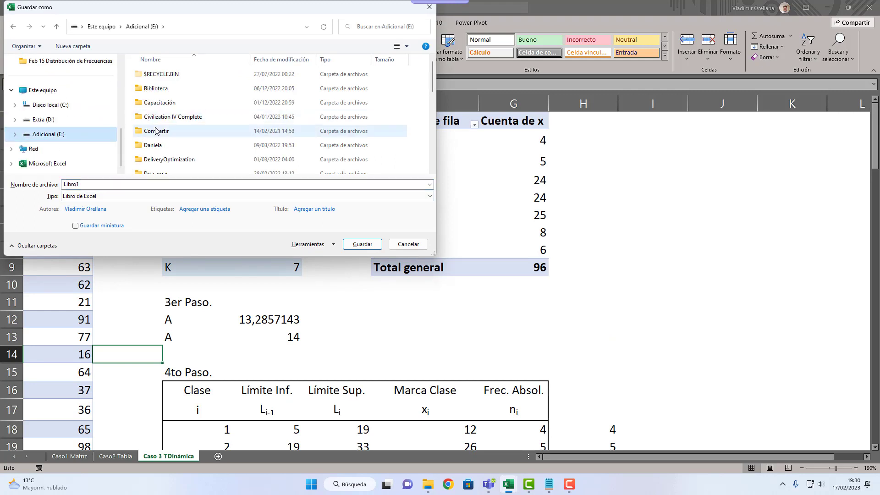
scroll(167, 146, "down", 2)
scroll(172, 85, "up", 1)
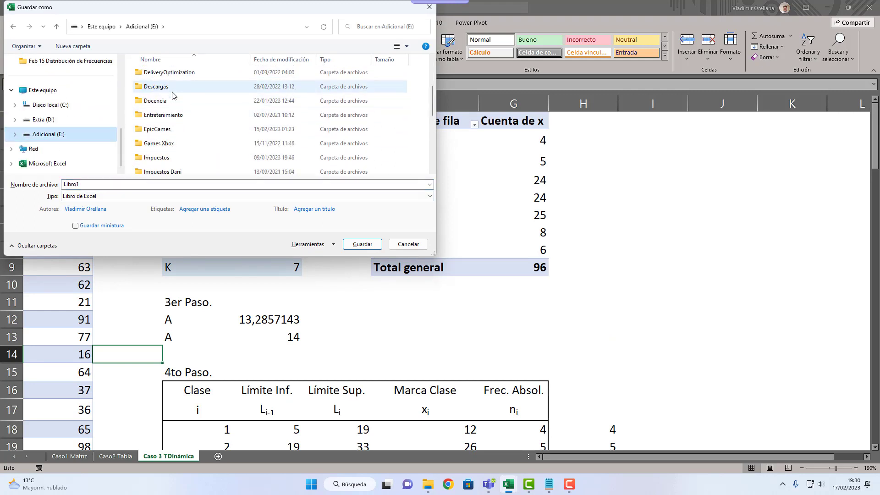
double_click(171, 101)
Step: Set the save location to UBI > 2023 - I > Estadística I > Feb 15 Distribución de Frecuencias within Docencia
scroll(166, 122, "down", 1)
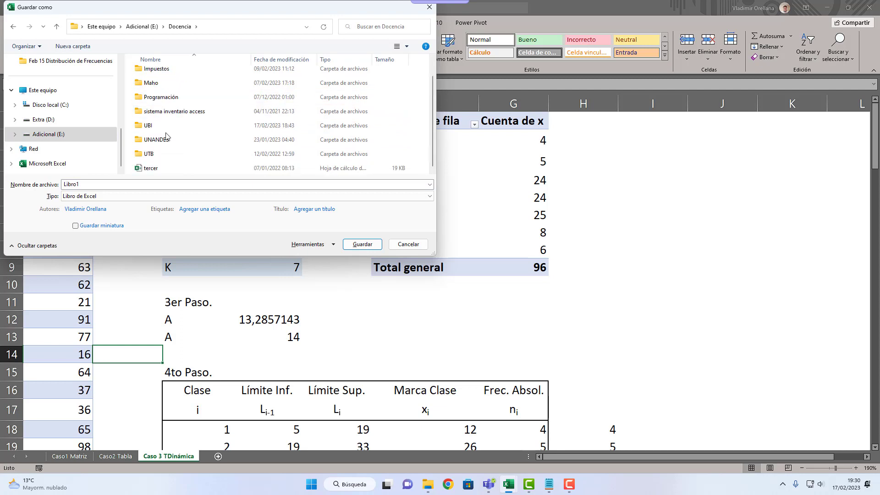
left_click(166, 127)
double_click(166, 126)
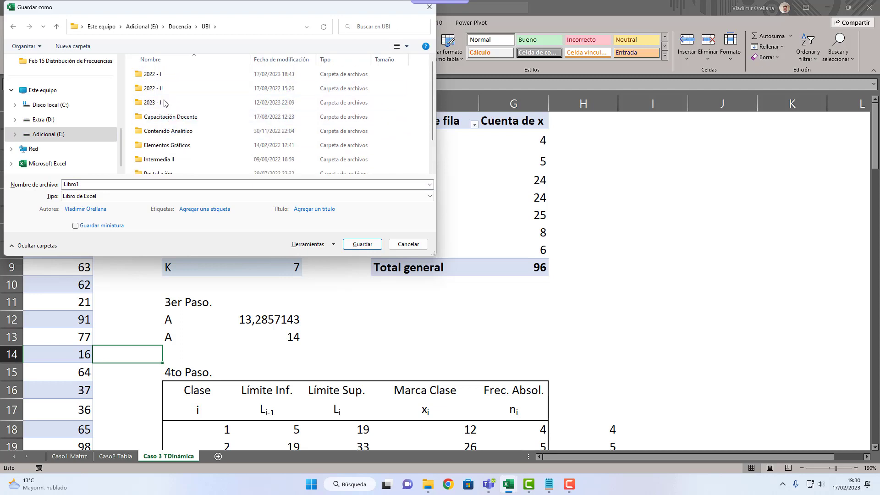
left_click(165, 103)
double_click(165, 103)
double_click(167, 76)
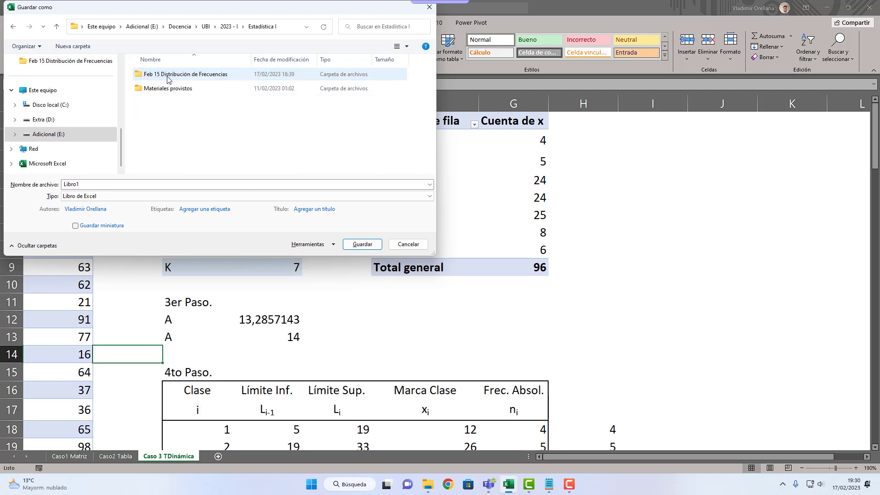
double_click(170, 79)
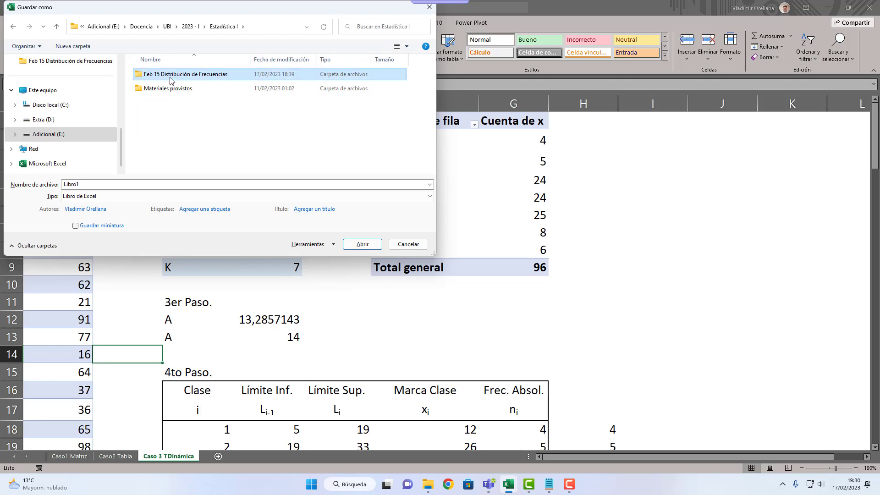
Step: Name the workbook "Procedimiento TDF 3 Casos Solucionado" and save it
left_click(132, 186)
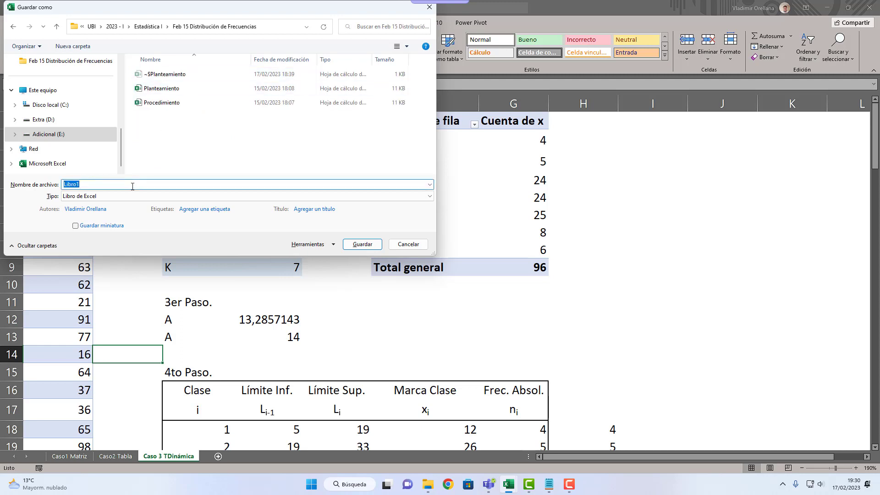
type("Proc")
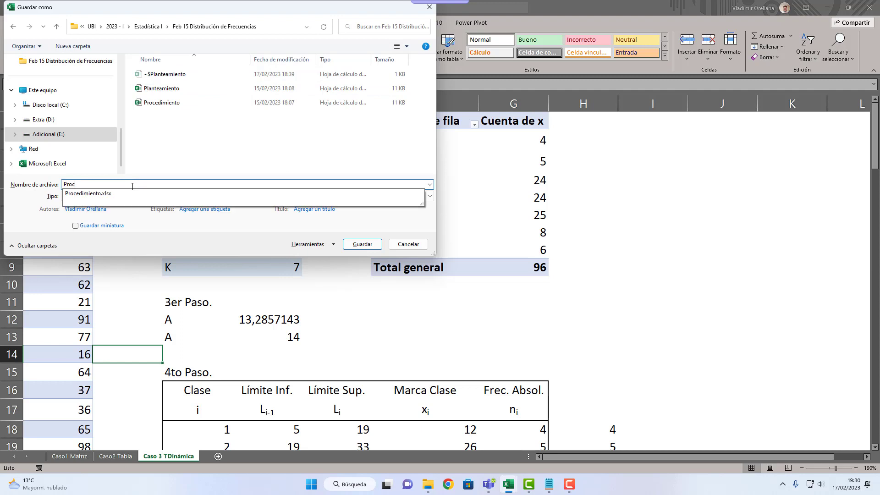
type("edimiento")
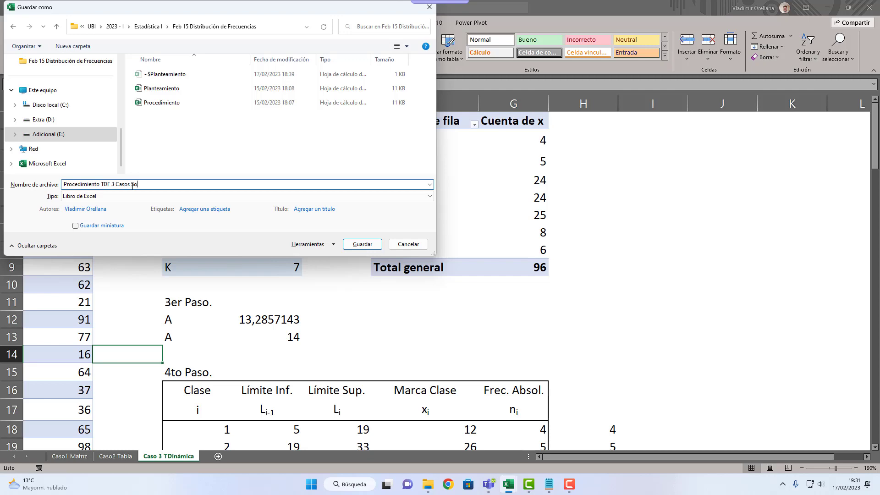
type("TDF 3 Casos Solucionado")
key("Return")
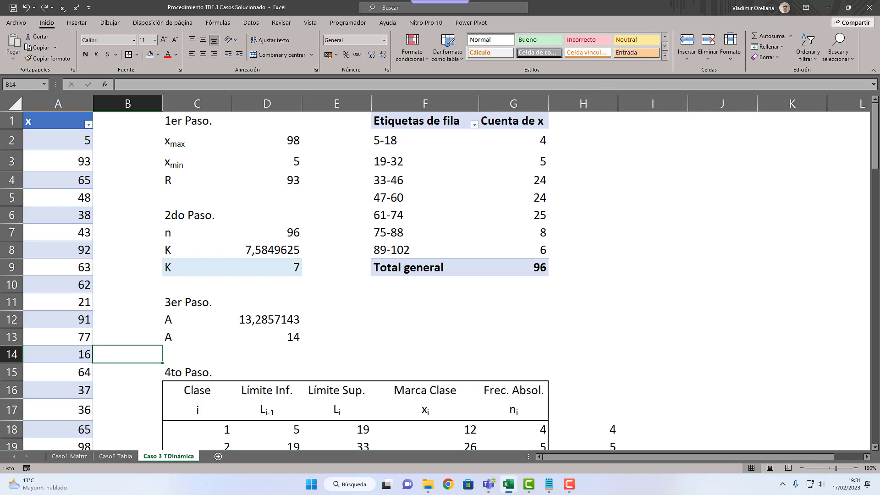
Step: Look through the Caso2 Tabla, Caso1 Matriz and Caso 3 TDinámica sheets of the saved workbook, finishing on Caso1 Matriz
left_click(111, 456)
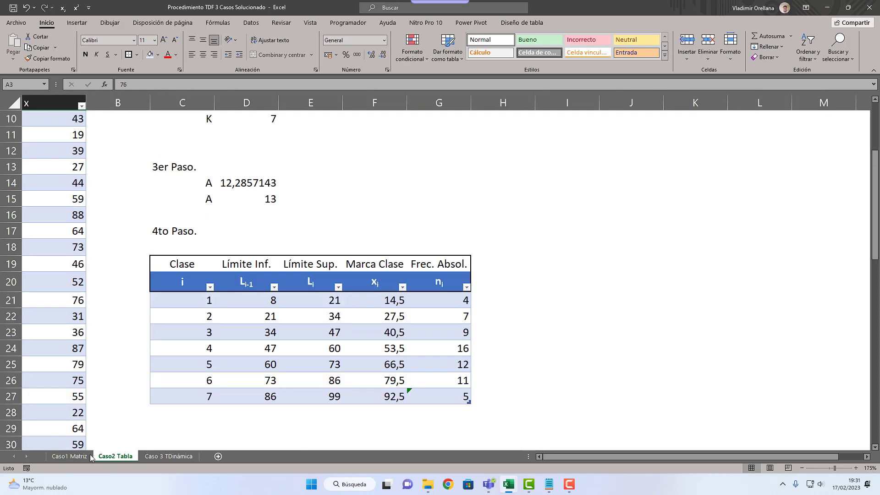
left_click(85, 456)
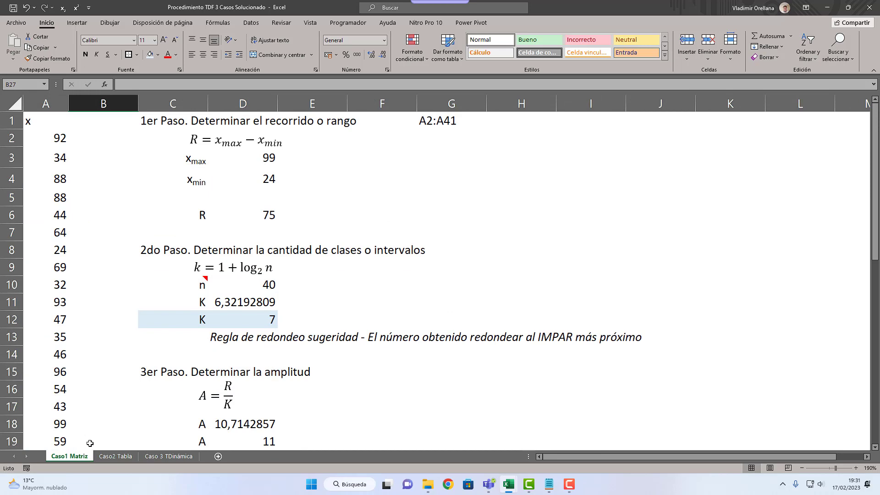
scroll(90, 444, "down", 4)
scroll(90, 443, "up", 4)
left_click(90, 272)
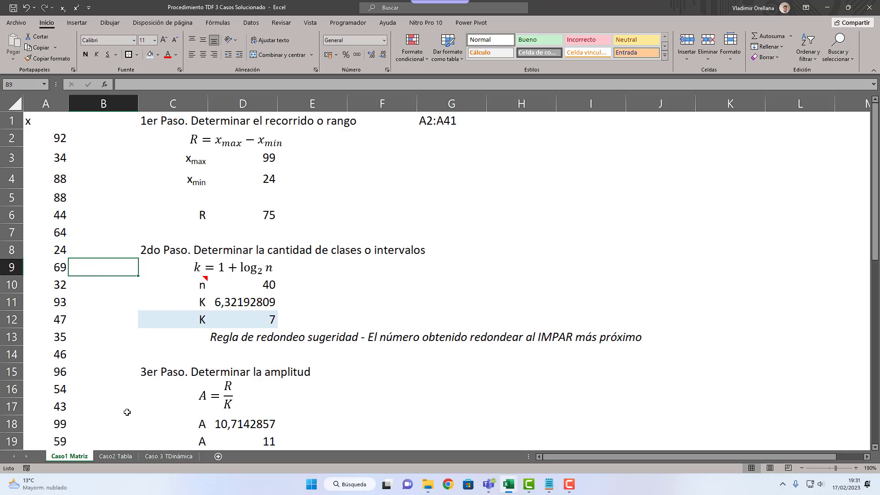
left_click(123, 458)
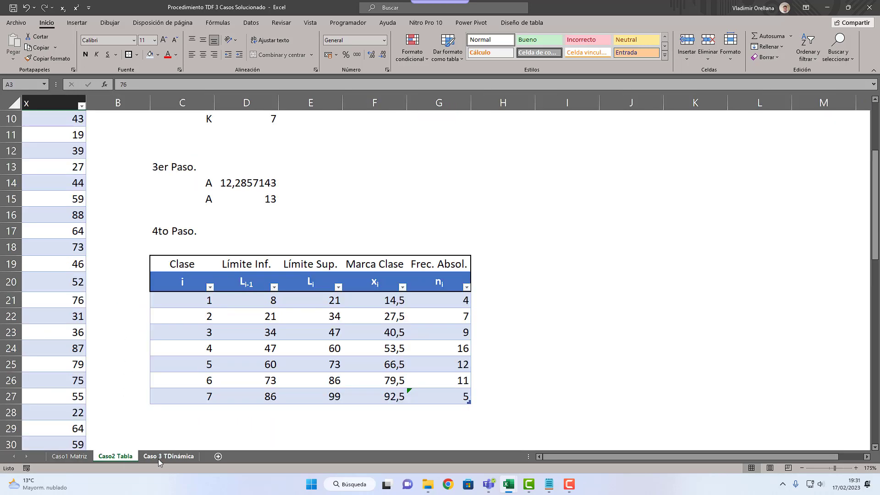
left_click(159, 458)
left_click(87, 457)
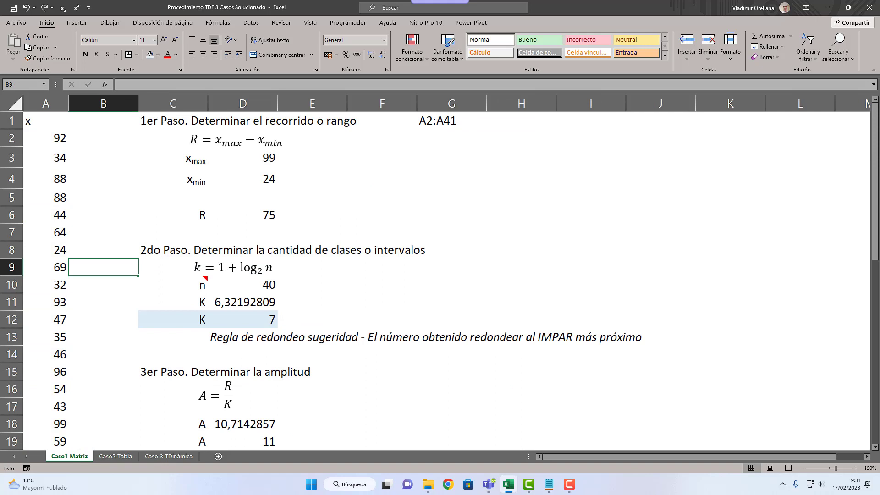